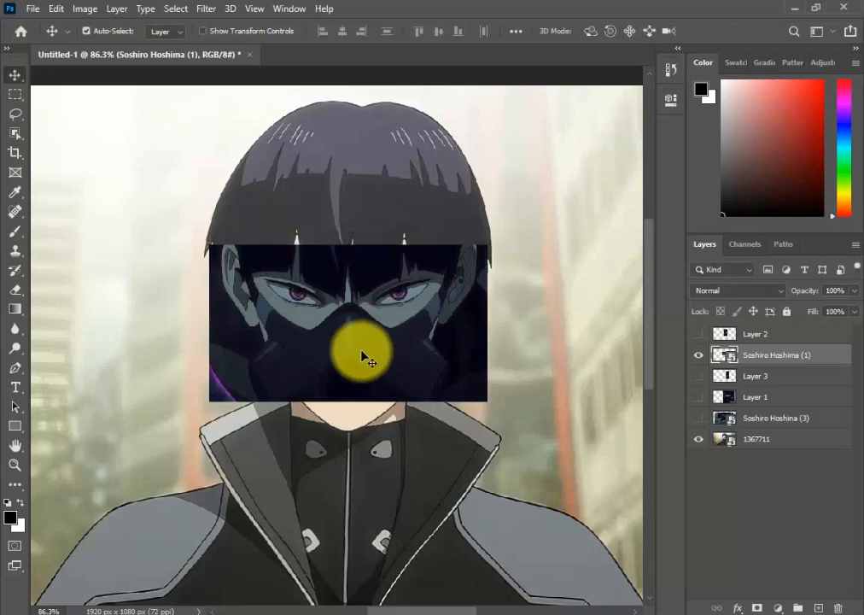
Place image 1363486 on the canvas and copy its rectangular collar area below the chin onto a new layer
{"action": "left_click", "coordinate": [697, 355]}
{"action": "left_click_drag", "start_coordinate": [448, 340], "coordinate": [449, 331]}
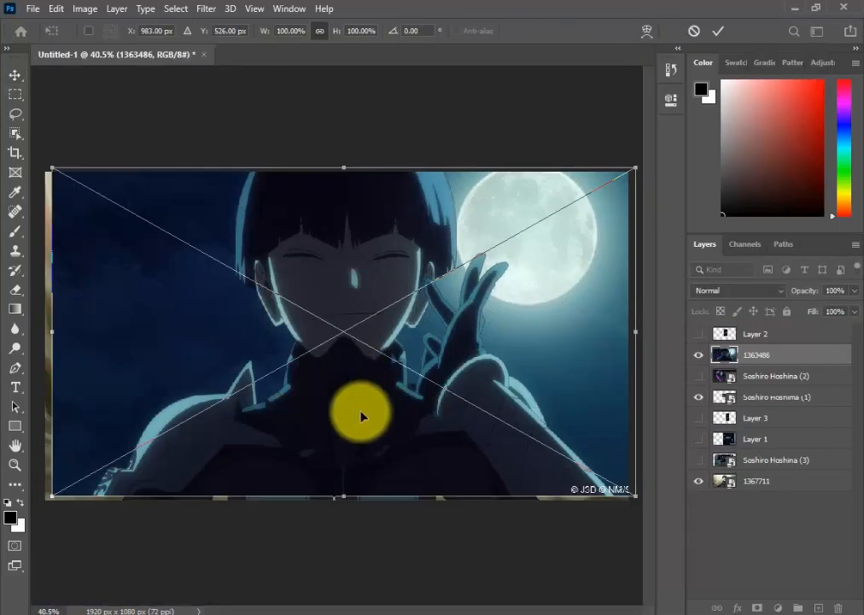
{"action": "key", "text": "Return"}
{"action": "left_click", "coordinate": [15, 94]}
{"action": "left_click_drag", "start_coordinate": [246, 377], "coordinate": [440, 470]}
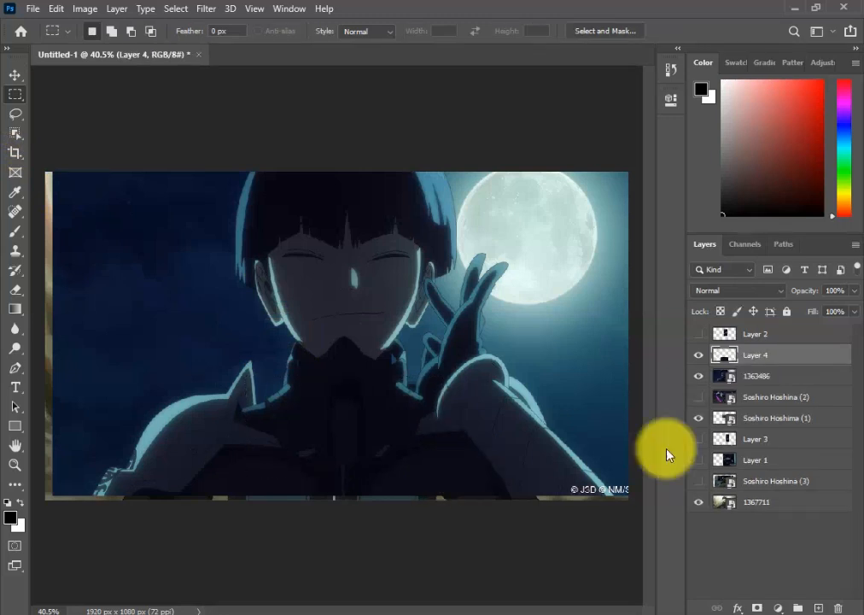
Hide layer 1363486, then move and scale the copied collar piece on Layer 4 over the lower face
{"action": "left_click", "coordinate": [699, 376]}
{"action": "left_click", "coordinate": [698, 355]}
{"action": "key", "text": "v"}
{"action": "left_click_drag", "start_coordinate": [373, 456], "coordinate": [367, 353]}
{"action": "key", "text": "ctrl+t"}
{"action": "left_click_drag", "start_coordinate": [337, 275], "coordinate": [333, 319]}
{"action": "scroll", "coordinate": [415, 348], "scroll_direction": "up", "scroll_amount": 5}
{"action": "scroll", "coordinate": [425, 357], "scroll_direction": "up", "scroll_amount": 3}
{"action": "mouse_move", "coordinate": [372, 391]}
{"action": "left_mouse_down"}
{"action": "mouse_move", "coordinate": [366, 289]}
{"action": "mouse_move", "coordinate": [359, 311]}
{"action": "mouse_move", "coordinate": [376, 293]}
{"action": "mouse_move", "coordinate": [369, 316]}
{"action": "left_mouse_up"}
{"action": "key", "text": "Return"}
Add a layer mask to Layer 4 and paint away the blue background around the left glowing strip
{"action": "scroll", "coordinate": [283, 311], "scroll_direction": "up", "scroll_amount": 10}
{"action": "left_click", "coordinate": [757, 607]}
{"action": "key", "text": "b"}
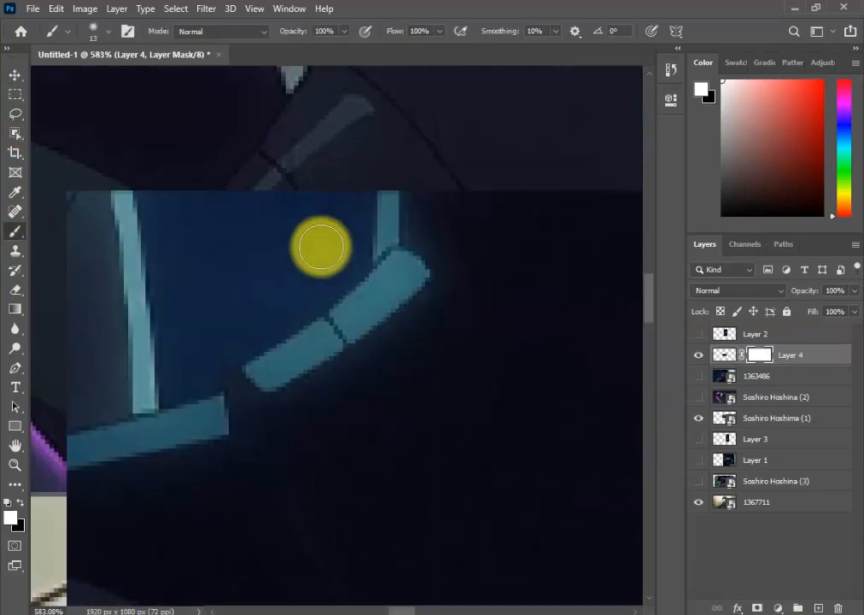
{"action": "right_click", "coordinate": [278, 295]}
{"action": "left_click_drag", "start_coordinate": [381, 365], "coordinate": [352, 371]}
{"action": "left_click", "coordinate": [336, 67]}
{"action": "left_click_drag", "start_coordinate": [338, 234], "coordinate": [182, 403]}
{"action": "mouse_move", "coordinate": [183, 403]}
{"action": "left_mouse_down"}
{"action": "mouse_move", "coordinate": [172, 216]}
{"action": "mouse_move", "coordinate": [210, 429]}
{"action": "left_mouse_up"}
{"action": "mouse_move", "coordinate": [211, 429]}
{"action": "left_mouse_down"}
{"action": "mouse_move", "coordinate": [173, 214]}
{"action": "mouse_move", "coordinate": [305, 409]}
{"action": "left_mouse_up"}
{"action": "mouse_move", "coordinate": [305, 409]}
{"action": "left_mouse_down"}
{"action": "mouse_move", "coordinate": [196, 217]}
{"action": "mouse_move", "coordinate": [209, 320]}
{"action": "left_mouse_up"}
Mask out the remaining background around Layer 4's right strip and lower outer edges with a soft 30 px brush
{"action": "scroll", "coordinate": [209, 320], "scroll_direction": "down", "scroll_amount": 3}
{"action": "mouse_move", "coordinate": [209, 320]}
{"action": "left_mouse_down"}
{"action": "mouse_move", "coordinate": [359, 320]}
{"action": "mouse_move", "coordinate": [589, 399]}
{"action": "left_mouse_up"}
{"action": "mouse_move", "coordinate": [589, 400]}
{"action": "left_mouse_down"}
{"action": "mouse_move", "coordinate": [202, 494]}
{"action": "mouse_move", "coordinate": [362, 378]}
{"action": "mouse_move", "coordinate": [415, 378]}
{"action": "mouse_move", "coordinate": [371, 219]}
{"action": "mouse_move", "coordinate": [540, 388]}
{"action": "mouse_move", "coordinate": [483, 478]}
{"action": "left_mouse_up"}
{"action": "mouse_move", "coordinate": [461, 445]}
{"action": "left_mouse_down"}
{"action": "mouse_move", "coordinate": [509, 217]}
{"action": "mouse_move", "coordinate": [535, 204]}
{"action": "left_mouse_up"}
{"action": "mouse_move", "coordinate": [613, 148]}
{"action": "left_mouse_down"}
{"action": "mouse_move", "coordinate": [420, 431]}
{"action": "mouse_move", "coordinate": [597, 174]}
{"action": "left_mouse_up"}
{"action": "left_click_drag", "start_coordinate": [458, 438], "coordinate": [359, 453]}
{"action": "left_click_drag", "start_coordinate": [359, 453], "coordinate": [479, 384]}
{"action": "left_click_drag", "start_coordinate": [405, 442], "coordinate": [281, 444]}
{"action": "scroll", "coordinate": [341, 504], "scroll_direction": "down", "scroll_amount": 3}
{"action": "mouse_move", "coordinate": [427, 504]}
{"action": "left_mouse_down"}
{"action": "mouse_move", "coordinate": [277, 502]}
{"action": "mouse_move", "coordinate": [642, 503]}
{"action": "left_mouse_up"}
{"action": "left_click_drag", "start_coordinate": [223, 420], "coordinate": [135, 439]}
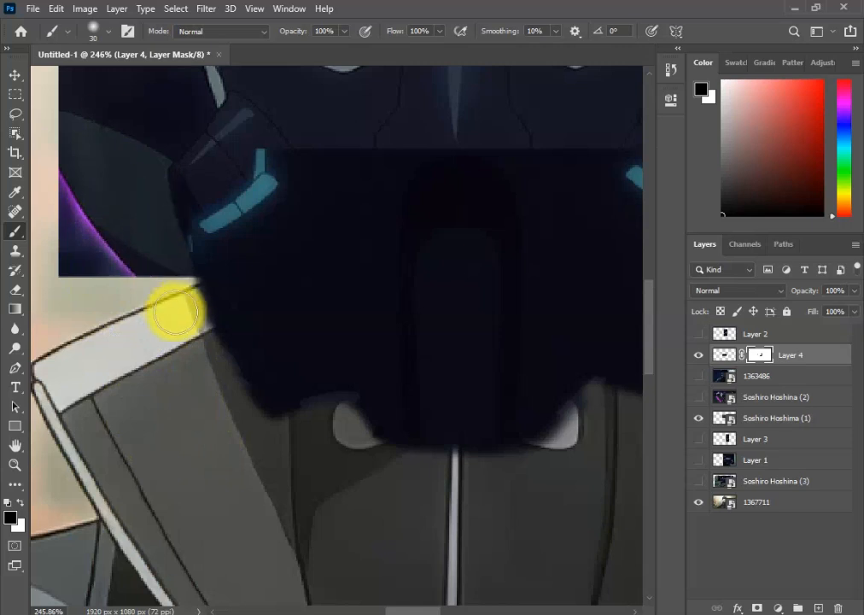
Reposition and free-transform Layer 4 so the masked collar piece lines up with the face mask
{"action": "key", "text": "v"}
{"action": "scroll", "coordinate": [475, 460], "scroll_direction": "down", "scroll_amount": 3}
{"action": "left_click_drag", "start_coordinate": [376, 425], "coordinate": [378, 382]}
{"action": "key", "text": "ctrl+t"}
{"action": "left_click_drag", "start_coordinate": [170, 478], "coordinate": [148, 487]}
{"action": "mouse_move", "coordinate": [342, 393]}
{"action": "left_mouse_down"}
{"action": "mouse_move", "coordinate": [355, 404]}
{"action": "mouse_move", "coordinate": [340, 376]}
{"action": "mouse_move", "coordinate": [350, 376]}
{"action": "left_mouse_up"}
{"action": "left_click_drag", "start_coordinate": [493, 300], "coordinate": [492, 319]}
{"action": "key", "text": "Return"}
Nudge Layer 4 and fine-tune its size with another free transform to centre it on the face
{"action": "left_click_drag", "start_coordinate": [477, 400], "coordinate": [475, 308]}
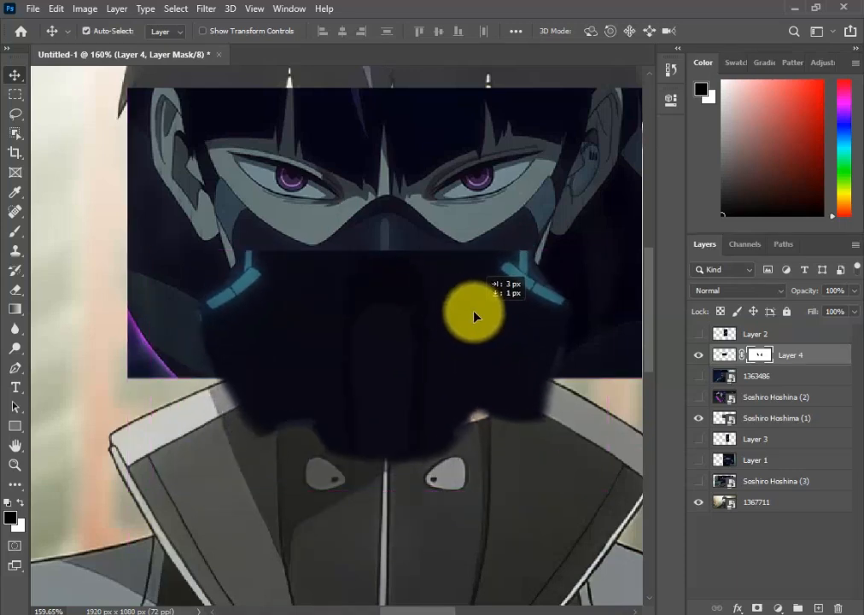
{"action": "key", "text": "ctrl+t"}
{"action": "left_click_drag", "start_coordinate": [382, 501], "coordinate": [383, 513]}
{"action": "left_click_drag", "start_coordinate": [428, 388], "coordinate": [422, 391]}
{"action": "key", "text": "Return"}
{"action": "scroll", "coordinate": [341, 299], "scroll_direction": "down", "scroll_amount": 6}
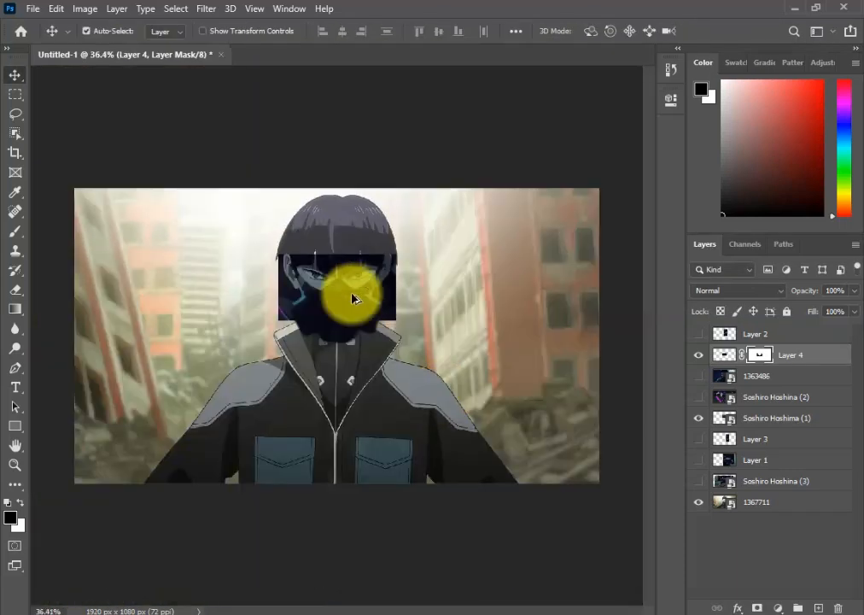
Blend Layer 4's top edge near the right glowing strip and restore the short upright strip with a hard 30 px brush
{"action": "scroll", "coordinate": [340, 286], "scroll_direction": "up", "scroll_amount": 6}
{"action": "scroll", "coordinate": [588, 346], "scroll_direction": "up", "scroll_amount": 5}
{"action": "key", "text": "b"}
{"action": "left_click_drag", "start_coordinate": [423, 311], "coordinate": [312, 267]}
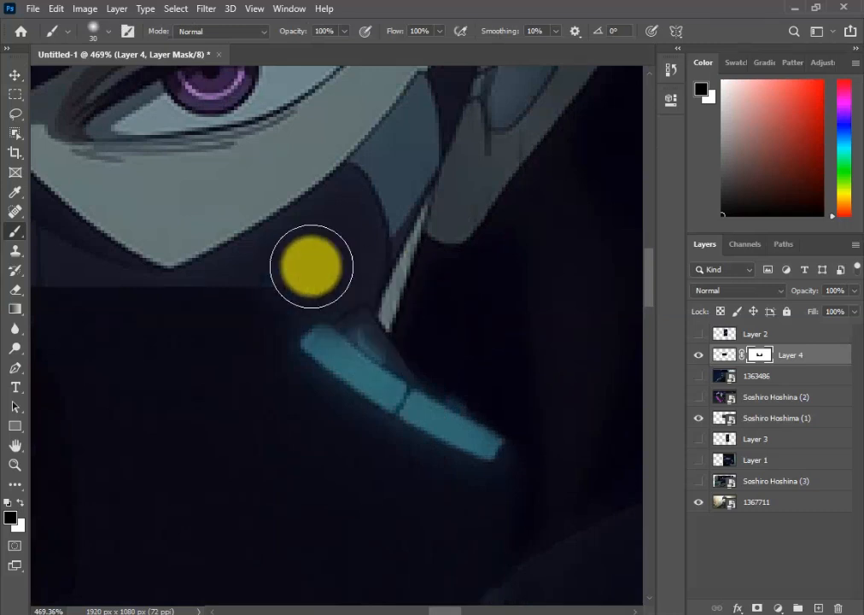
{"action": "key", "text": "x"}
{"action": "left_click_drag", "start_coordinate": [333, 345], "coordinate": [369, 388]}
{"action": "right_click", "coordinate": [369, 388]}
{"action": "left_click", "coordinate": [496, 457]}
{"action": "left_click_drag", "start_coordinate": [372, 340], "coordinate": [404, 438]}
{"action": "key", "text": "x"}
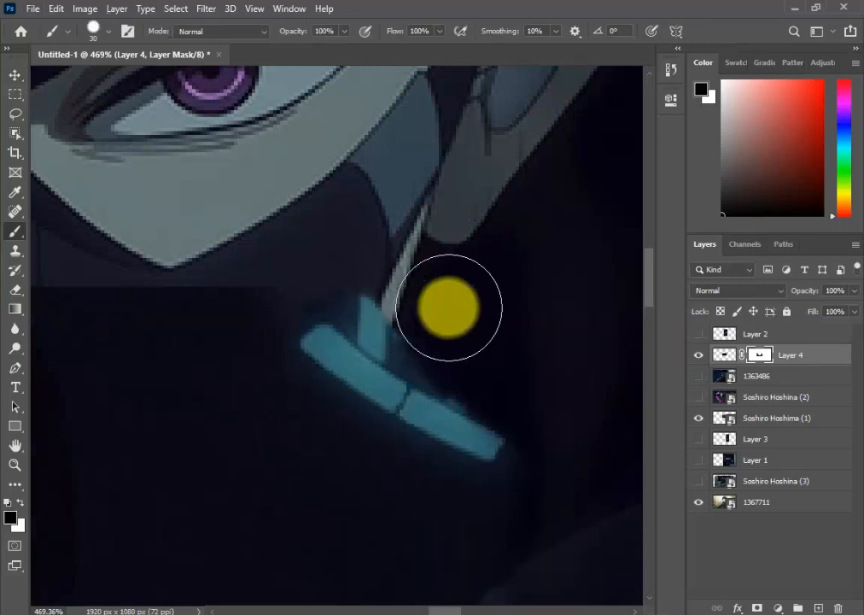
Reduce the brush to 2 px and refine Layer 4's mask where the right glowing strip meets the face line
{"action": "scroll", "coordinate": [452, 358], "scroll_direction": "up", "scroll_amount": 6}
{"action": "key", "text": "["}
{"action": "key", "text": "["}
{"action": "key", "text": "["}
{"action": "key", "text": "["}
{"action": "key", "text": "["}
{"action": "key", "text": "["}
{"action": "key", "text": "["}
{"action": "key", "text": "["}
{"action": "key", "text": "["}
{"action": "key", "text": "["}
{"action": "key", "text": "["}
{"action": "key", "text": "["}
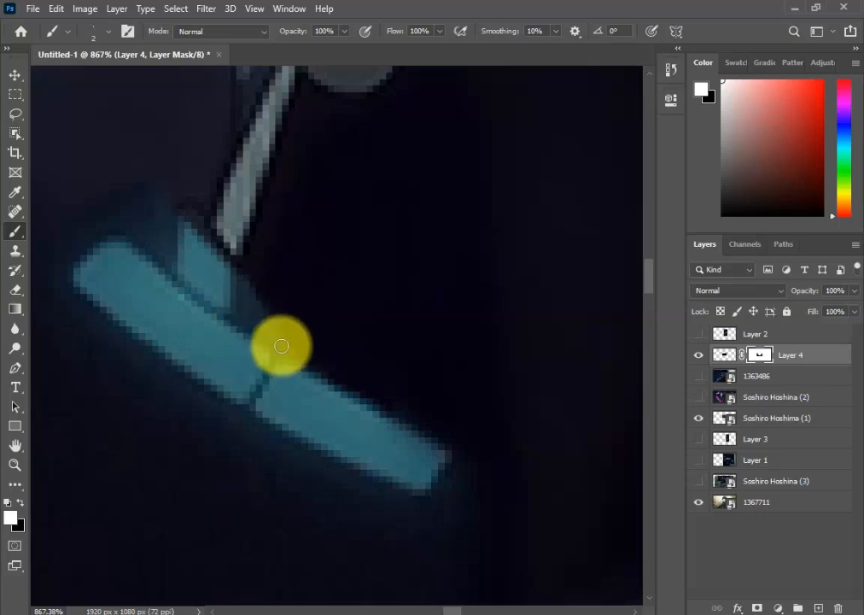
{"action": "left_click_drag", "start_coordinate": [182, 292], "coordinate": [300, 379]}
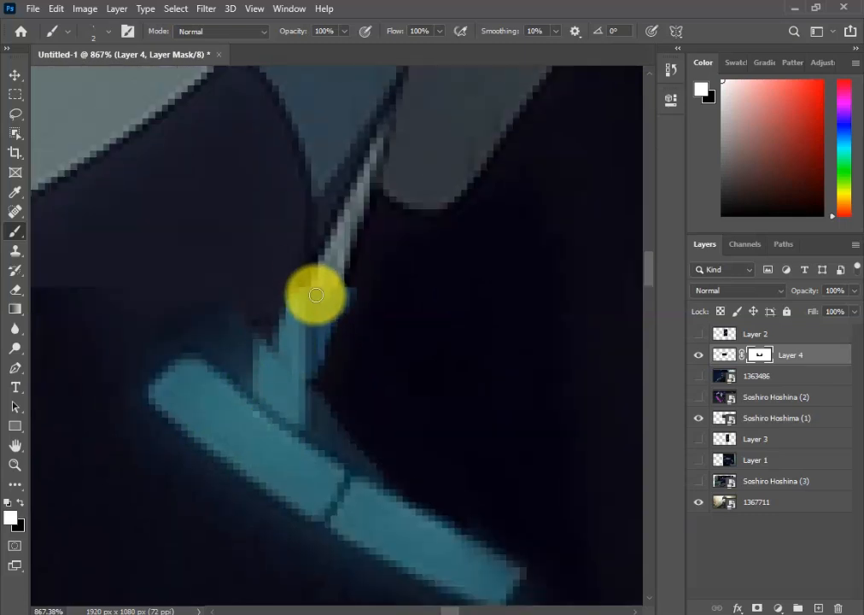
{"action": "left_click_drag", "start_coordinate": [111, 269], "coordinate": [348, 271]}
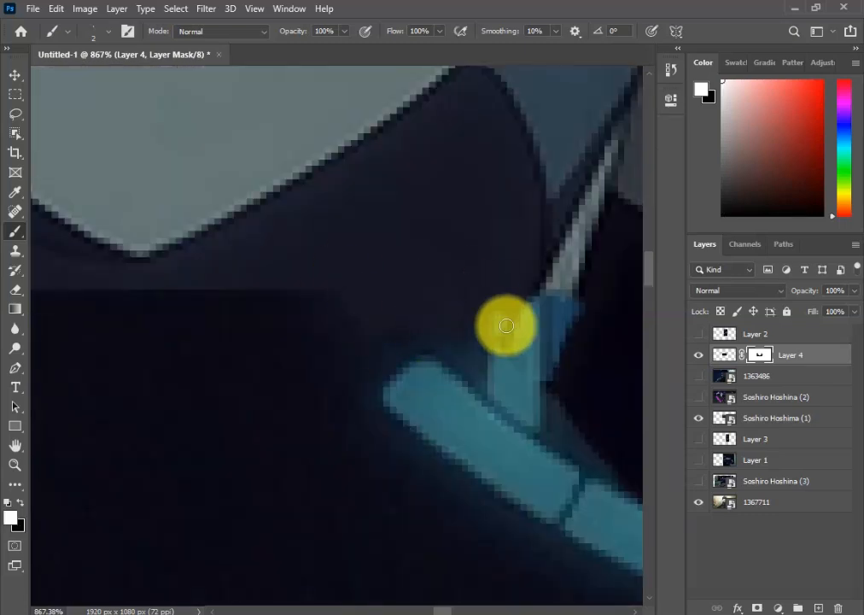
Paint away Layer 4's straight top edge from the right cheek across the nose ridge with the 2 px brush
{"action": "scroll", "coordinate": [460, 330], "scroll_direction": "down", "scroll_amount": 4}
{"action": "left_click_drag", "start_coordinate": [168, 346], "coordinate": [504, 312]}
{"action": "scroll", "coordinate": [504, 312], "scroll_direction": "down", "scroll_amount": 6}
{"action": "left_click_drag", "start_coordinate": [579, 321], "coordinate": [283, 343]}
{"action": "scroll", "coordinate": [287, 345], "scroll_direction": "up", "scroll_amount": 8}
{"action": "key", "text": "x"}
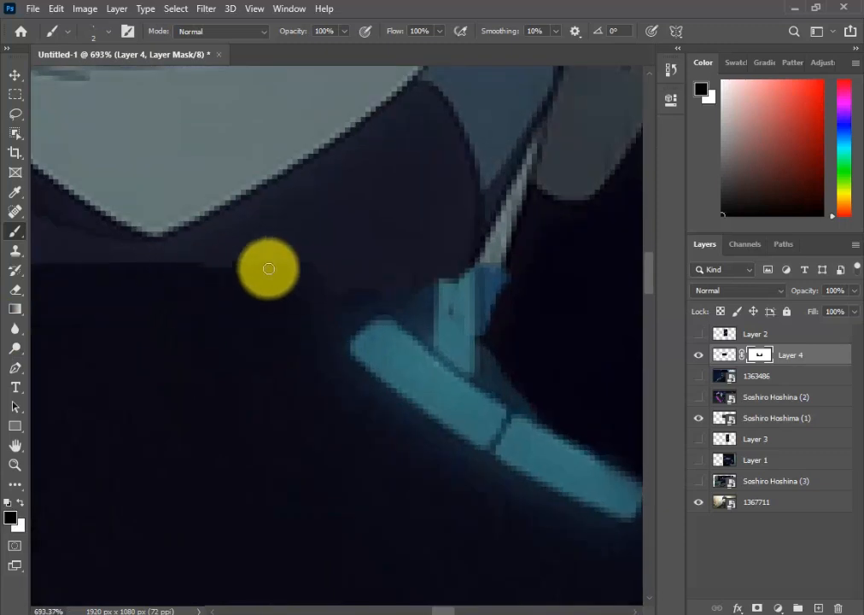
{"action": "left_click_drag", "start_coordinate": [156, 263], "coordinate": [390, 306]}
{"action": "left_click_drag", "start_coordinate": [193, 306], "coordinate": [345, 356]}
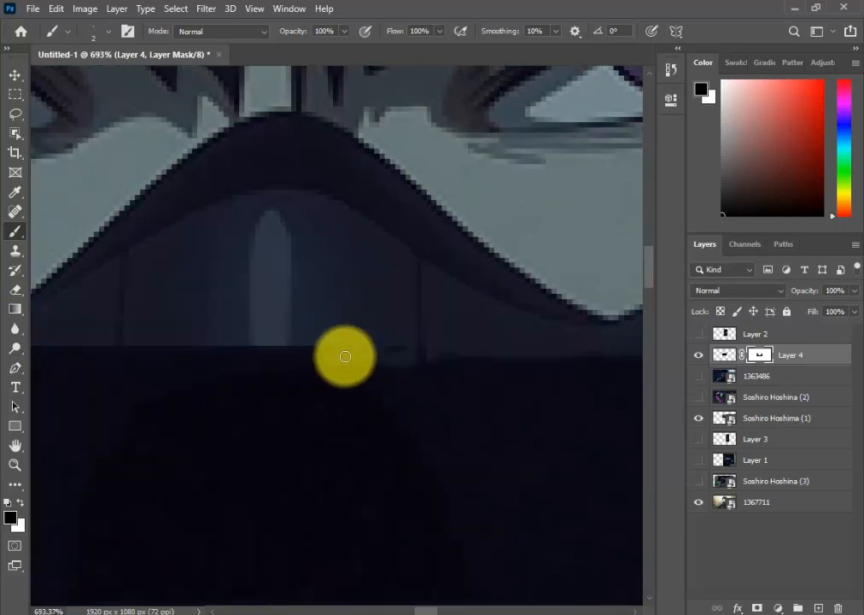
{"action": "left_click_drag", "start_coordinate": [144, 352], "coordinate": [362, 342]}
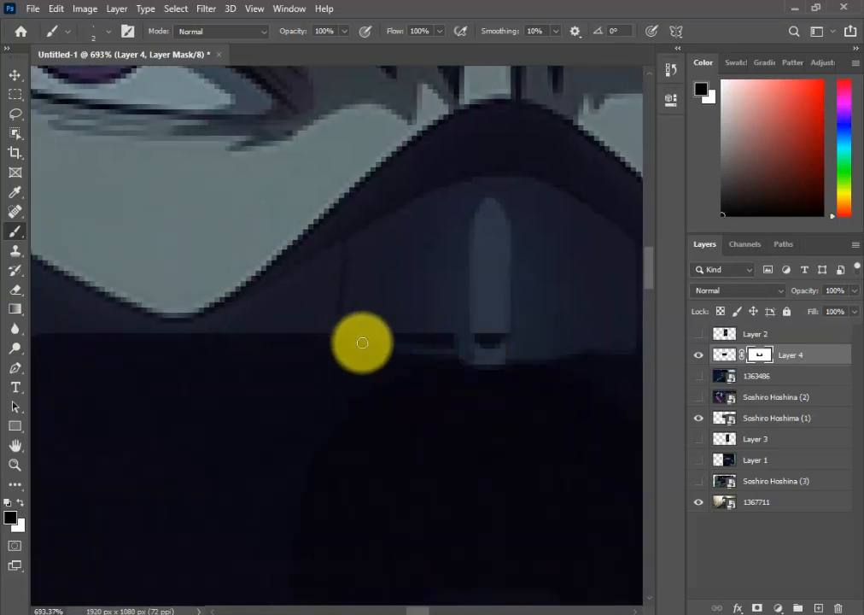
{"action": "left_click_drag", "start_coordinate": [462, 359], "coordinate": [421, 359]}
Even out Layer 4's top edge on the left cheek up to the left glowing strip, using a 5 px brush
{"action": "key", "text": "x"}
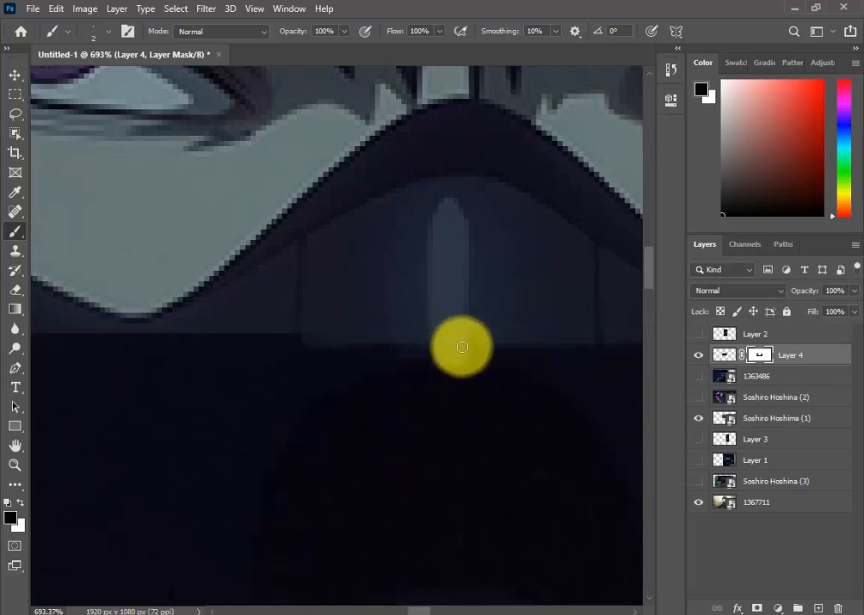
{"action": "left_click_drag", "start_coordinate": [336, 341], "coordinate": [366, 351]}
{"action": "left_click_drag", "start_coordinate": [311, 350], "coordinate": [435, 356]}
{"action": "left_click_drag", "start_coordinate": [401, 389], "coordinate": [524, 369]}
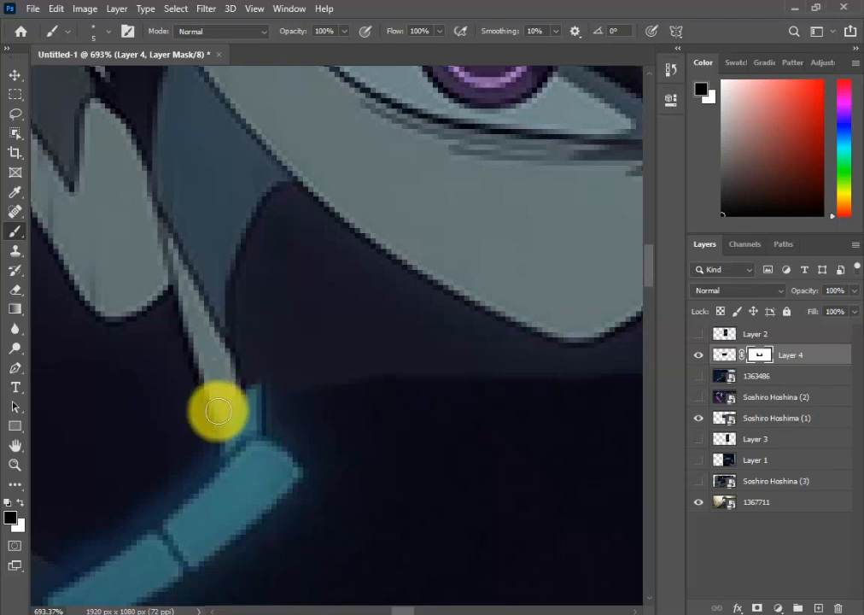
{"action": "scroll", "coordinate": [218, 412], "scroll_direction": "up", "scroll_amount": 3}
{"action": "scroll", "coordinate": [279, 444], "scroll_direction": "down", "scroll_amount": 8}
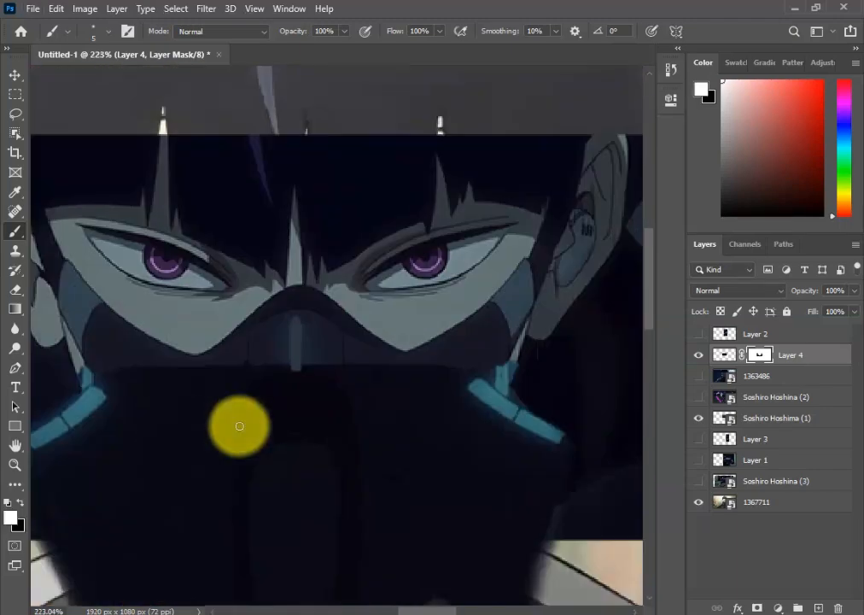
Touch up Layer 4's mask along the seam below the eyes with the 5 px brush
{"action": "scroll", "coordinate": [581, 368], "scroll_direction": "up", "scroll_amount": 7}
{"action": "key", "text": "x"}
{"action": "left_click_drag", "start_coordinate": [349, 414], "coordinate": [258, 402]}
{"action": "key", "text": "x"}
{"action": "scroll", "coordinate": [376, 461], "scroll_direction": "down", "scroll_amount": 7}
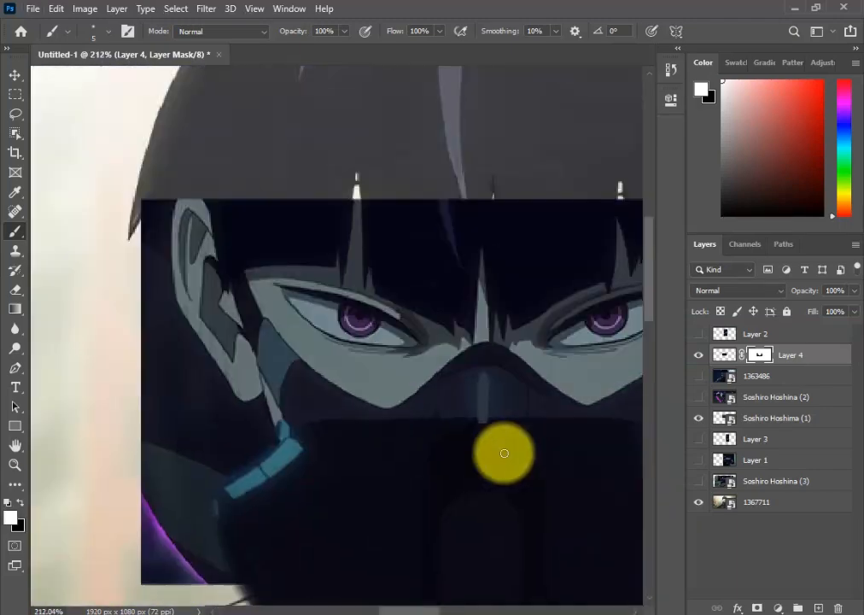
Clean Layer 4's mask around the left glowing strip and outer edge down to the collar, enlarging the brush to 9 px
{"action": "scroll", "coordinate": [232, 463], "scroll_direction": "up", "scroll_amount": 6}
{"action": "key", "text": "x"}
{"action": "left_click_drag", "start_coordinate": [237, 490], "coordinate": [384, 329]}
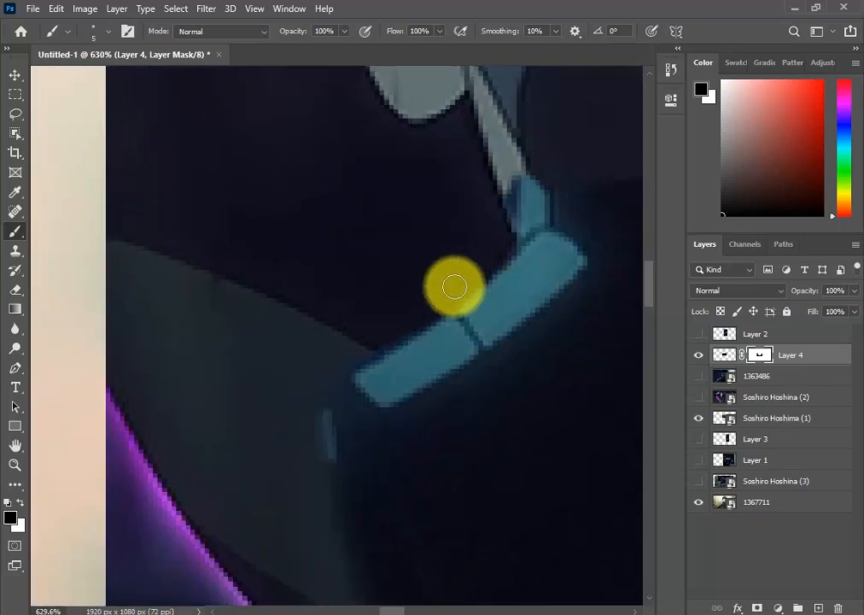
{"action": "mouse_move", "coordinate": [340, 481]}
{"action": "left_mouse_down"}
{"action": "mouse_move", "coordinate": [245, 210]}
{"action": "mouse_move", "coordinate": [283, 342]}
{"action": "mouse_move", "coordinate": [395, 522]}
{"action": "left_mouse_up"}
{"action": "left_click_drag", "start_coordinate": [287, 347], "coordinate": [239, 208]}
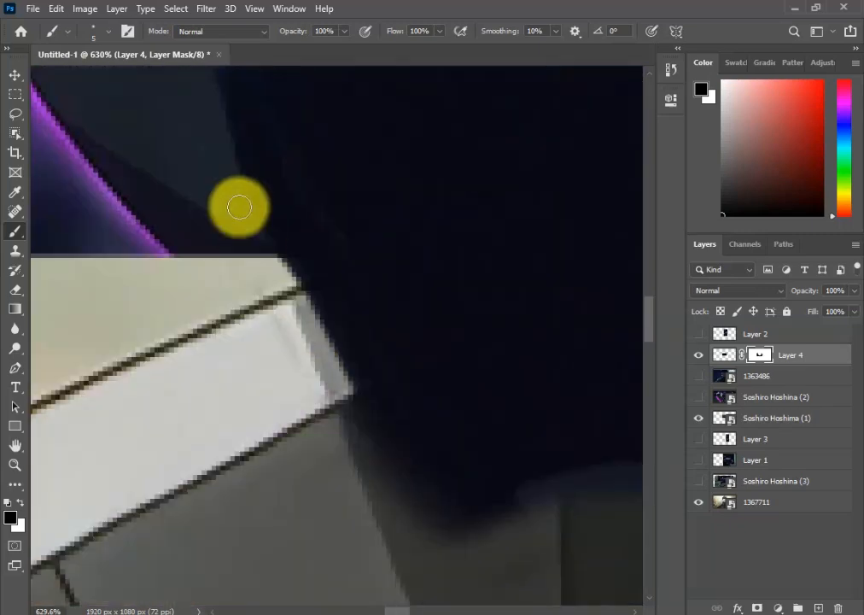
{"action": "key", "text": "bracketright"}
{"action": "key", "text": "bracketright"}
{"action": "key", "text": "bracketright"}
{"action": "key", "text": "bracketright"}
{"action": "scroll", "coordinate": [239, 208], "scroll_direction": "down", "scroll_amount": 6}
{"action": "scroll", "coordinate": [349, 451], "scroll_direction": "up", "scroll_amount": 6}
{"action": "scroll", "coordinate": [349, 451], "scroll_direction": "down", "scroll_amount": 8}
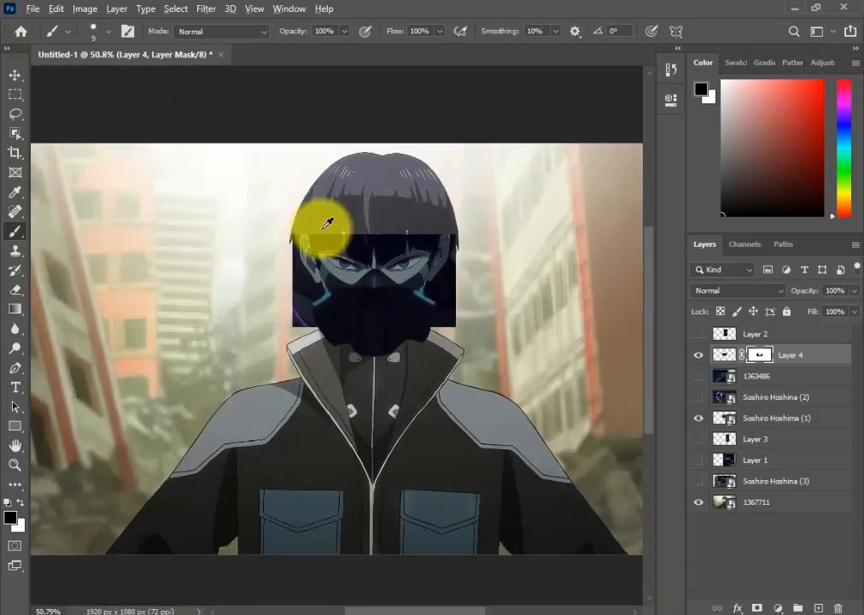
Delete layer 1363486, hide Layer 4 and mask out the dark area beside the right ear on layer Soshiro Hoshima (1)
{"action": "left_click", "coordinate": [766, 392]}
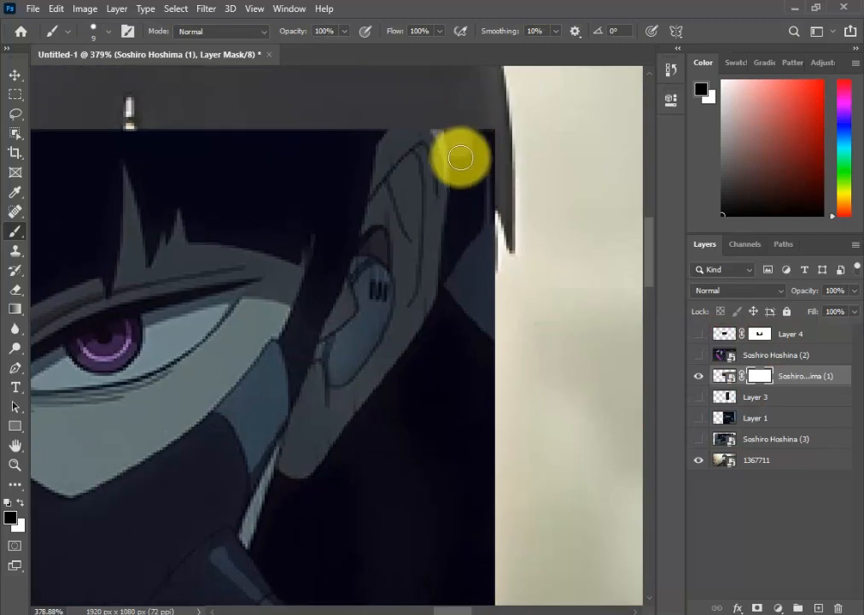
{"action": "left_click_drag", "start_coordinate": [504, 251], "coordinate": [476, 272]}
{"action": "scroll", "coordinate": [483, 208], "scroll_direction": "up", "scroll_amount": 5}
{"action": "mouse_move", "coordinate": [424, 304]}
{"action": "left_mouse_down"}
{"action": "mouse_move", "coordinate": [446, 150]}
{"action": "mouse_move", "coordinate": [507, 192]}
{"action": "left_mouse_up"}
{"action": "left_click_drag", "start_coordinate": [507, 194], "coordinate": [461, 256]}
{"action": "left_click_drag", "start_coordinate": [420, 302], "coordinate": [581, 214]}
{"action": "mouse_move", "coordinate": [580, 213]}
{"action": "left_mouse_down"}
{"action": "mouse_move", "coordinate": [542, 282]}
{"action": "mouse_move", "coordinate": [460, 378]}
{"action": "left_mouse_up"}
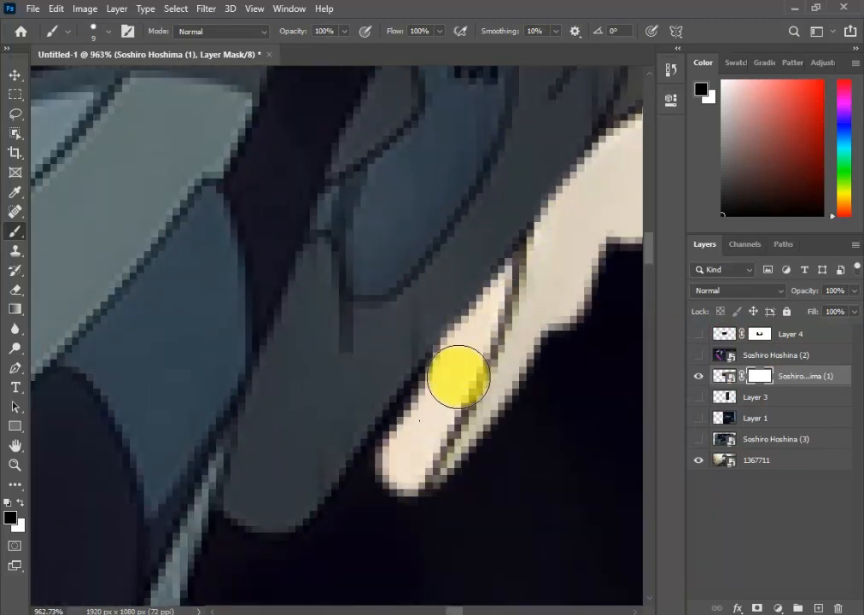
{"action": "scroll", "coordinate": [480, 427], "scroll_direction": "down", "scroll_amount": 8}
{"action": "scroll", "coordinate": [497, 349], "scroll_direction": "down", "scroll_amount": 1}
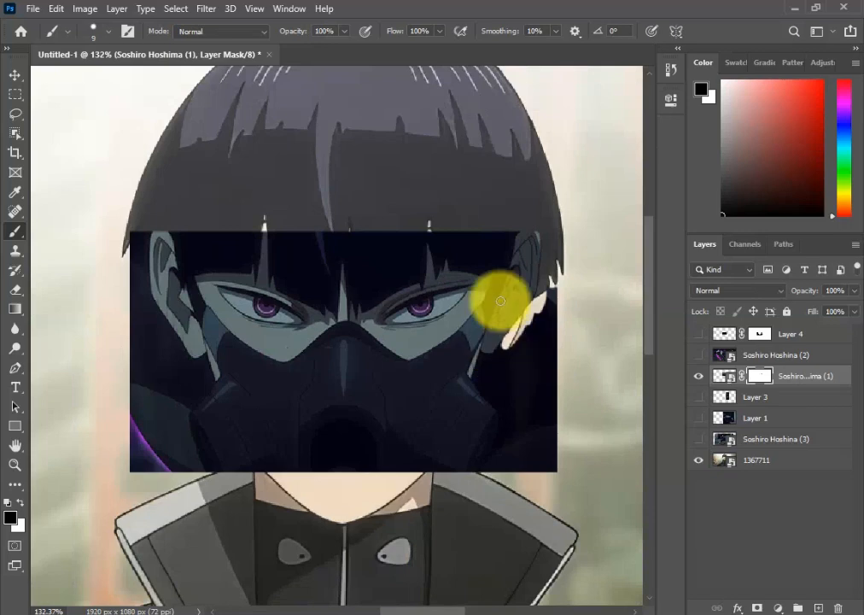
Mask out a strip of Soshiro Hoshima (1) under the right earlobe and along the mask's outer edge towards the collar, starting with a 3 px brush
{"action": "scroll", "coordinate": [500, 301], "scroll_direction": "up", "scroll_amount": 8}
{"action": "scroll", "coordinate": [404, 362], "scroll_direction": "up", "scroll_amount": 5}
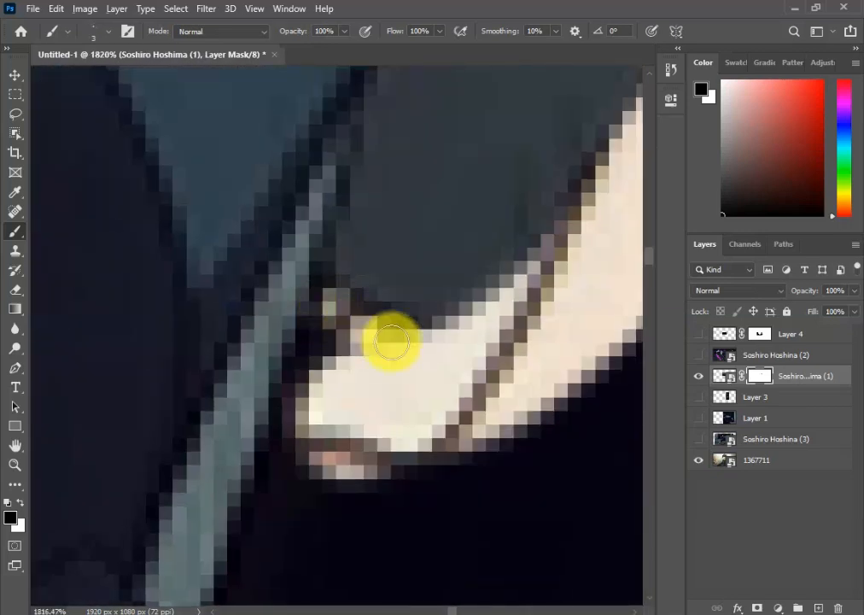
{"action": "scroll", "coordinate": [392, 342], "scroll_direction": "down", "scroll_amount": 4}
{"action": "left_click_drag", "start_coordinate": [384, 290], "coordinate": [398, 421]}
{"action": "mouse_move", "coordinate": [398, 422]}
{"action": "left_mouse_down"}
{"action": "mouse_move", "coordinate": [341, 270]}
{"action": "mouse_move", "coordinate": [506, 452]}
{"action": "mouse_move", "coordinate": [398, 238]}
{"action": "left_mouse_up"}
{"action": "scroll", "coordinate": [505, 452], "scroll_direction": "down", "scroll_amount": 2}
{"action": "left_click_drag", "start_coordinate": [401, 282], "coordinate": [343, 438]}
{"action": "scroll", "coordinate": [301, 498], "scroll_direction": "down", "scroll_amount": 4}
{"action": "mouse_move", "coordinate": [301, 498]}
{"action": "left_mouse_down"}
{"action": "mouse_move", "coordinate": [476, 448]}
{"action": "mouse_move", "coordinate": [438, 444]}
{"action": "left_mouse_up"}
Set a soft 30 px brush with black as the painting colour for the Soshiro Hoshima (1) mask
{"action": "right_click", "coordinate": [458, 439]}
{"action": "left_click_drag", "start_coordinate": [546, 546], "coordinate": [458, 373]}
{"action": "right_click", "coordinate": [512, 424]}
{"action": "key", "text": "x"}
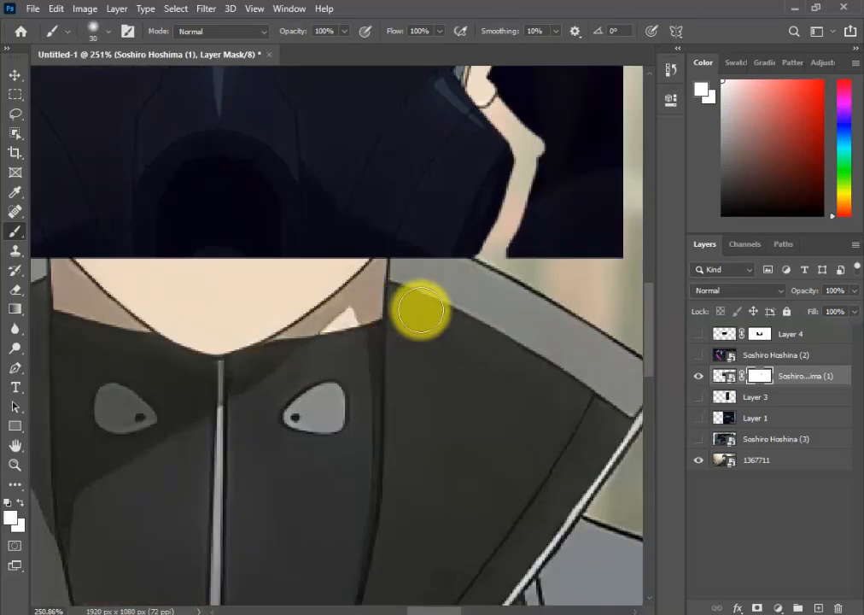
{"action": "key", "text": "x"}
{"action": "key", "text": "c"}
{"action": "left_click_drag", "start_coordinate": [494, 302], "coordinate": [504, 287]}
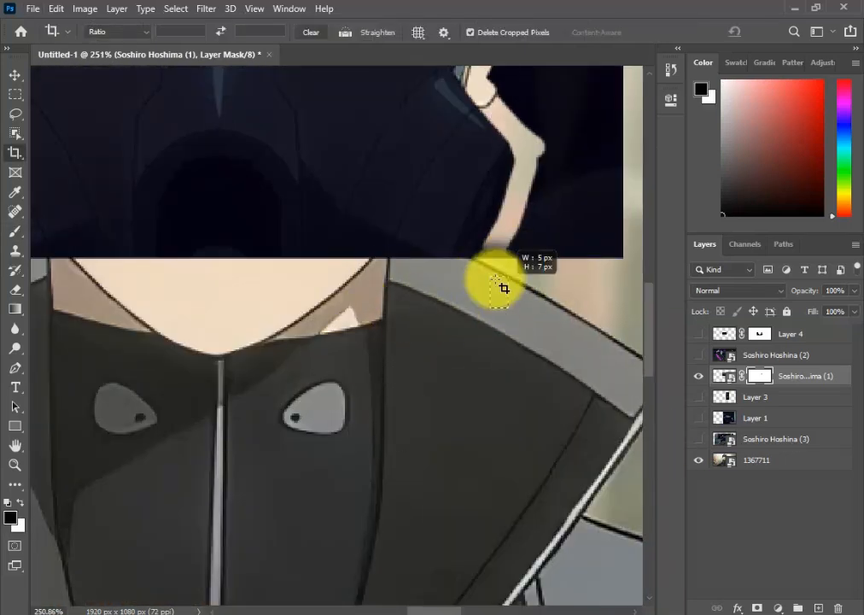
{"action": "left_click_drag", "start_coordinate": [412, 337], "coordinate": [414, 344]}
{"action": "key", "text": "Escape"}
Mask out the bottom edge of layer Soshiro Hoshima (1) above the collar with a soft 30 px brush
{"action": "key", "text": "b"}
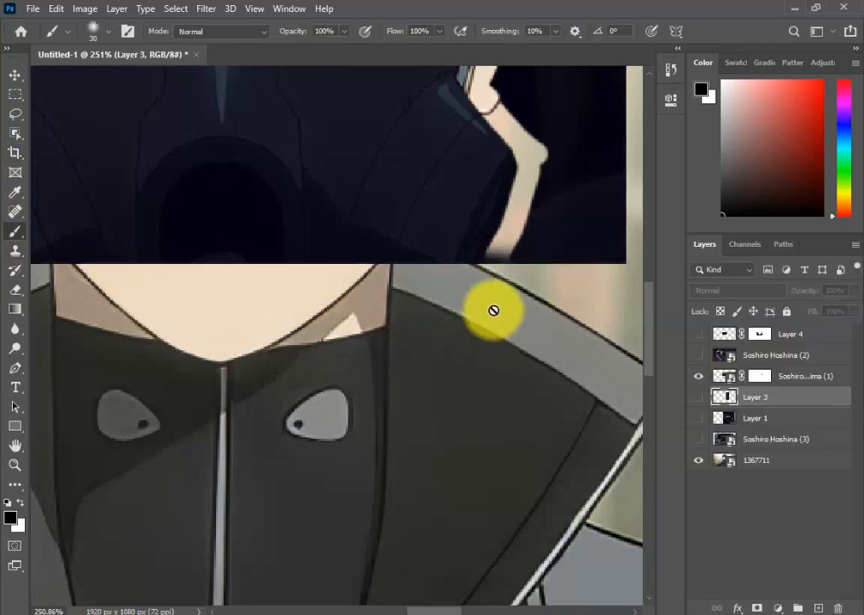
{"action": "left_click", "coordinate": [184, 280], "text": "shift"}
{"action": "left_click_drag", "start_coordinate": [142, 292], "coordinate": [355, 299]}
{"action": "left_click_drag", "start_coordinate": [122, 316], "coordinate": [405, 373]}
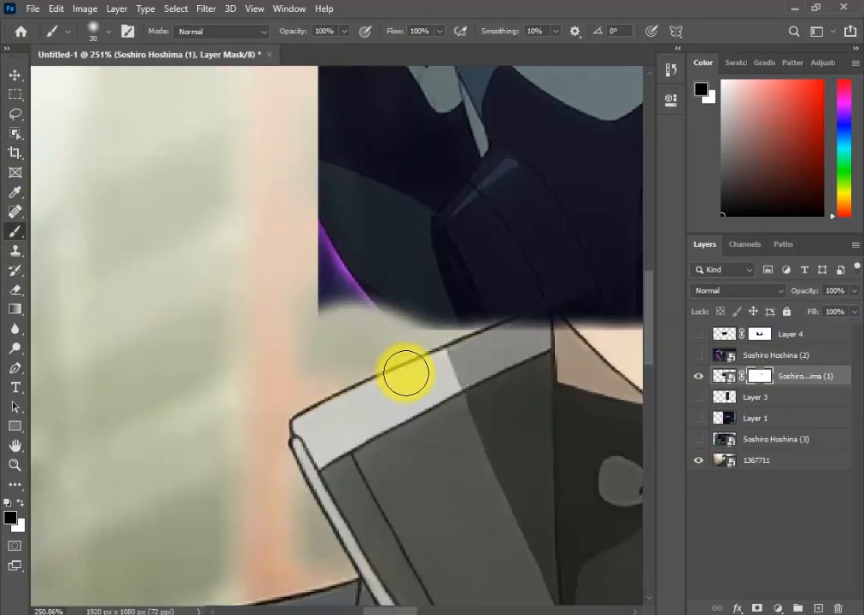
{"action": "left_click_drag", "start_coordinate": [486, 366], "coordinate": [244, 357]}
{"action": "key", "text": "x"}
Adjust the brush and mask out the dark area outside the face mask's lower right edge on Soshiro Hoshima (1)
{"action": "scroll", "coordinate": [512, 350], "scroll_direction": "up", "scroll_amount": 6}
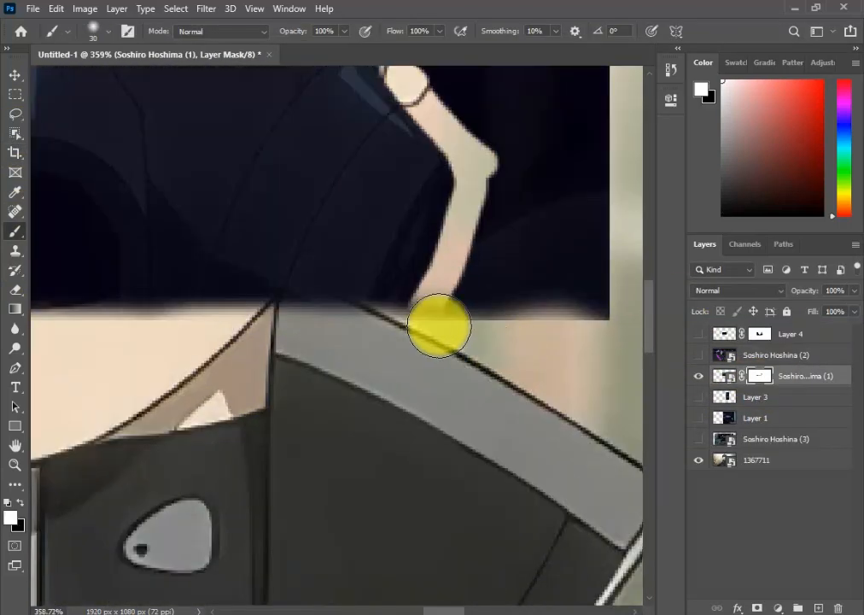
{"action": "key", "text": "x"}
{"action": "right_click", "coordinate": [439, 340]}
{"action": "left_click_drag", "start_coordinate": [539, 411], "coordinate": [602, 409]}
{"action": "key", "text": "Return"}
{"action": "mouse_move", "coordinate": [436, 293]}
{"action": "left_mouse_down"}
{"action": "mouse_move", "coordinate": [459, 307]}
{"action": "mouse_move", "coordinate": [501, 250]}
{"action": "left_mouse_up"}
{"action": "mouse_move", "coordinate": [507, 235]}
{"action": "left_mouse_down"}
{"action": "mouse_move", "coordinate": [469, 353]}
{"action": "mouse_move", "coordinate": [488, 311]}
{"action": "left_mouse_up"}
{"action": "mouse_move", "coordinate": [519, 275]}
{"action": "left_mouse_down"}
{"action": "mouse_move", "coordinate": [501, 397]}
{"action": "mouse_move", "coordinate": [500, 210]}
{"action": "left_mouse_up"}
{"action": "mouse_move", "coordinate": [499, 210]}
{"action": "left_mouse_down"}
{"action": "mouse_move", "coordinate": [500, 329]}
{"action": "mouse_move", "coordinate": [480, 101]}
{"action": "left_mouse_up"}
Mask out the remaining dark area beside the face mask's right side and the right ear
{"action": "left_click_drag", "start_coordinate": [480, 101], "coordinate": [297, 443]}
{"action": "left_click_drag", "start_coordinate": [324, 362], "coordinate": [504, 158]}
{"action": "mouse_move", "coordinate": [527, 142]}
{"action": "left_mouse_down"}
{"action": "mouse_move", "coordinate": [461, 319]}
{"action": "mouse_move", "coordinate": [465, 487]}
{"action": "left_mouse_up"}
{"action": "left_click", "coordinate": [483, 447]}
{"action": "scroll", "coordinate": [501, 265], "scroll_direction": "down", "scroll_amount": 2}
{"action": "left_click_drag", "start_coordinate": [431, 555], "coordinate": [391, 222]}
{"action": "mouse_move", "coordinate": [401, 231]}
{"action": "left_mouse_down"}
{"action": "mouse_move", "coordinate": [355, 399]}
{"action": "mouse_move", "coordinate": [304, 409]}
{"action": "left_mouse_up"}
{"action": "left_click_drag", "start_coordinate": [393, 555], "coordinate": [384, 337]}
{"action": "left_click_drag", "start_coordinate": [446, 337], "coordinate": [298, 581]}
Readjust the brush and mask out the dark and purple area outside the face mask's lower left edge, undoing stray strokes
{"action": "left_click_drag", "start_coordinate": [200, 545], "coordinate": [412, 512]}
{"action": "left_click_drag", "start_coordinate": [112, 470], "coordinate": [633, 427]}
{"action": "mouse_move", "coordinate": [247, 239]}
{"action": "left_mouse_down"}
{"action": "mouse_move", "coordinate": [319, 469]}
{"action": "mouse_move", "coordinate": [333, 436]}
{"action": "left_mouse_up"}
{"action": "key", "text": "ctrl+z"}
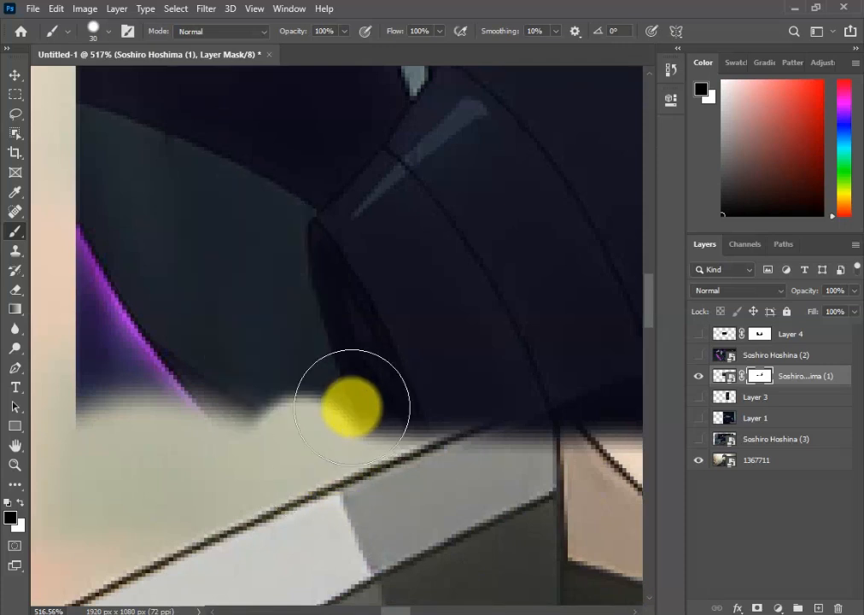
{"action": "right_click", "coordinate": [340, 372]}
{"action": "left_click_drag", "start_coordinate": [464, 442], "coordinate": [469, 446]}
{"action": "left_click_drag", "start_coordinate": [425, 409], "coordinate": [417, 409]}
{"action": "left_click", "coordinate": [267, 276]}
{"action": "scroll", "coordinate": [297, 262], "scroll_direction": "up", "scroll_amount": 3}
{"action": "mouse_move", "coordinate": [278, 197]}
{"action": "left_mouse_down"}
{"action": "mouse_move", "coordinate": [334, 432]}
{"action": "mouse_move", "coordinate": [318, 431]}
{"action": "left_mouse_up"}
{"action": "key", "text": "ctrl+z"}
{"action": "mouse_move", "coordinate": [254, 212]}
{"action": "left_mouse_down"}
{"action": "mouse_move", "coordinate": [308, 459]}
{"action": "mouse_move", "coordinate": [242, 271]}
{"action": "left_mouse_up"}
{"action": "left_click_drag", "start_coordinate": [250, 307], "coordinate": [252, 276]}
Mask out the dark area beside the face mask's left side up to the left ear
{"action": "left_click_drag", "start_coordinate": [179, 181], "coordinate": [479, 342]}
{"action": "scroll", "coordinate": [459, 502], "scroll_direction": "down", "scroll_amount": 2}
{"action": "left_click_drag", "start_coordinate": [459, 502], "coordinate": [415, 402]}
{"action": "left_click_drag", "start_coordinate": [415, 402], "coordinate": [277, 205]}
{"action": "left_click_drag", "start_coordinate": [275, 137], "coordinate": [258, 380]}
{"action": "left_click", "coordinate": [255, 339]}
{"action": "left_click_drag", "start_coordinate": [258, 196], "coordinate": [238, 410]}
{"action": "left_click", "coordinate": [239, 405]}
Set the brush to 37 px at 94% hardness and mask out more dark area around the left ear
{"action": "right_click", "coordinate": [241, 373]}
{"action": "left_click_drag", "start_coordinate": [366, 443], "coordinate": [397, 442]}
{"action": "left_click_drag", "start_coordinate": [239, 383], "coordinate": [203, 381]}
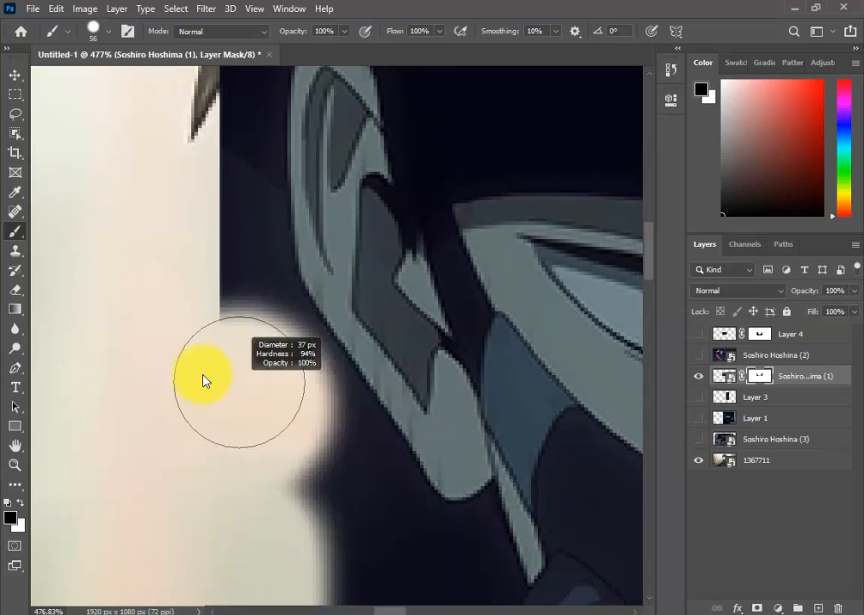
{"action": "scroll", "coordinate": [293, 388], "scroll_direction": "up", "scroll_amount": 2}
{"action": "left_click_drag", "start_coordinate": [292, 388], "coordinate": [244, 288]}
{"action": "mouse_move", "coordinate": [246, 233]}
{"action": "left_mouse_down"}
{"action": "mouse_move", "coordinate": [322, 367]}
{"action": "mouse_move", "coordinate": [220, 227]}
{"action": "left_mouse_up"}
{"action": "mouse_move", "coordinate": [222, 230]}
{"action": "left_mouse_down"}
{"action": "mouse_move", "coordinate": [275, 319]}
{"action": "mouse_move", "coordinate": [389, 433]}
{"action": "mouse_move", "coordinate": [181, 361]}
{"action": "left_mouse_up"}
Shrink the brush and mask out the dark area under the left earlobe
{"action": "scroll", "coordinate": [389, 434], "scroll_direction": "up", "scroll_amount": 2}
{"action": "key", "text": "bracketleft"}
{"action": "key", "text": "bracketleft"}
{"action": "key", "text": "bracketleft"}
{"action": "key", "text": "bracketleft"}
{"action": "key", "text": "bracketleft"}
{"action": "key", "text": "bracketleft"}
{"action": "left_click", "coordinate": [357, 226]}
{"action": "left_click_drag", "start_coordinate": [357, 225], "coordinate": [282, 241]}
Mask out the narrow gap between the left earlobe and the face mask with a 1 to 4 px brush
{"action": "key", "text": "bracketleft"}
{"action": "key", "text": "bracketleft"}
{"action": "key", "text": "bracketleft"}
{"action": "left_click", "coordinate": [355, 163]}
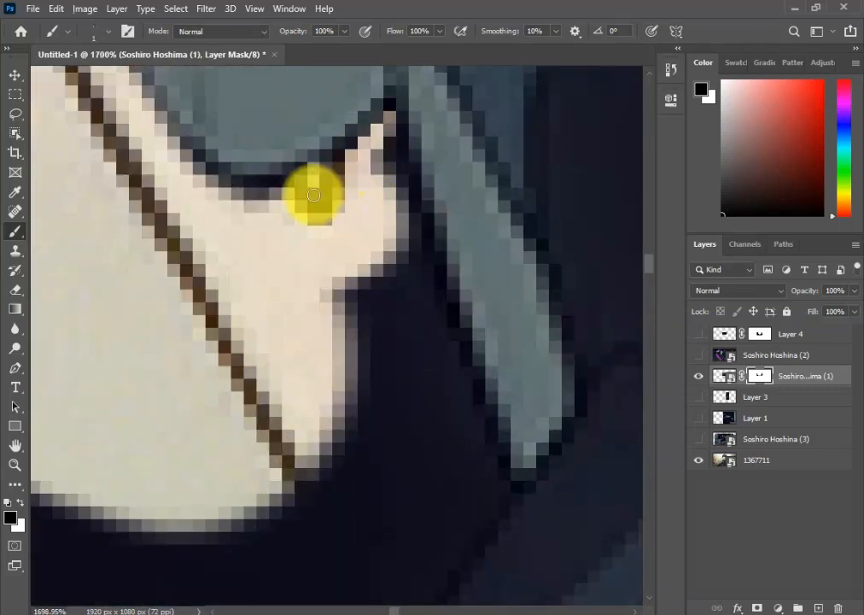
{"action": "left_click_drag", "start_coordinate": [380, 162], "coordinate": [450, 417]}
{"action": "left_click_drag", "start_coordinate": [433, 352], "coordinate": [412, 230]}
{"action": "mouse_move", "coordinate": [363, 177]}
{"action": "left_mouse_down"}
{"action": "mouse_move", "coordinate": [461, 334]}
{"action": "mouse_move", "coordinate": [498, 167]}
{"action": "left_mouse_up"}
{"action": "left_click_drag", "start_coordinate": [488, 183], "coordinate": [317, 372]}
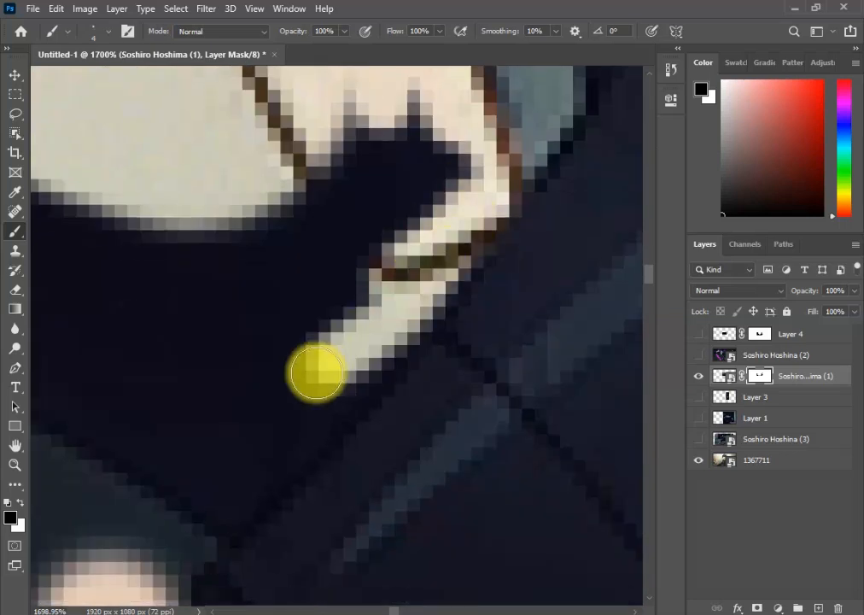
Enlarge the brush and clear the leftover dark patch between the left earlobe and the face mask's outer edge
{"action": "scroll", "coordinate": [318, 354], "scroll_direction": "down", "scroll_amount": 1}
{"action": "key", "text": "bracketright"}
{"action": "key", "text": "bracketright"}
{"action": "left_click_drag", "start_coordinate": [201, 496], "coordinate": [441, 219]}
{"action": "scroll", "coordinate": [231, 372], "scroll_direction": "down", "scroll_amount": 2}
{"action": "key", "text": "bracketright"}
{"action": "key", "text": "bracketright"}
{"action": "key", "text": "bracketright"}
{"action": "key", "text": "bracketright"}
{"action": "key", "text": "bracketright"}
{"action": "key", "text": "bracketright"}
{"action": "key", "text": "bracketright"}
{"action": "mouse_move", "coordinate": [177, 477]}
{"action": "left_mouse_down"}
{"action": "mouse_move", "coordinate": [280, 276]}
{"action": "mouse_move", "coordinate": [345, 281]}
{"action": "left_mouse_up"}
{"action": "left_click_drag", "start_coordinate": [257, 320], "coordinate": [106, 168]}
Reduce the brush to 12 px and clean the mask along the left ear's outer contour
{"action": "scroll", "coordinate": [156, 83], "scroll_direction": "up", "scroll_amount": 2}
{"action": "key", "text": "bracketleft"}
{"action": "key", "text": "bracketleft"}
{"action": "key", "text": "bracketleft"}
{"action": "left_click_drag", "start_coordinate": [155, 83], "coordinate": [274, 486]}
{"action": "left_click_drag", "start_coordinate": [239, 158], "coordinate": [159, 170]}
{"action": "left_click_drag", "start_coordinate": [388, 274], "coordinate": [396, 490]}
{"action": "left_click_drag", "start_coordinate": [358, 427], "coordinate": [312, 329]}
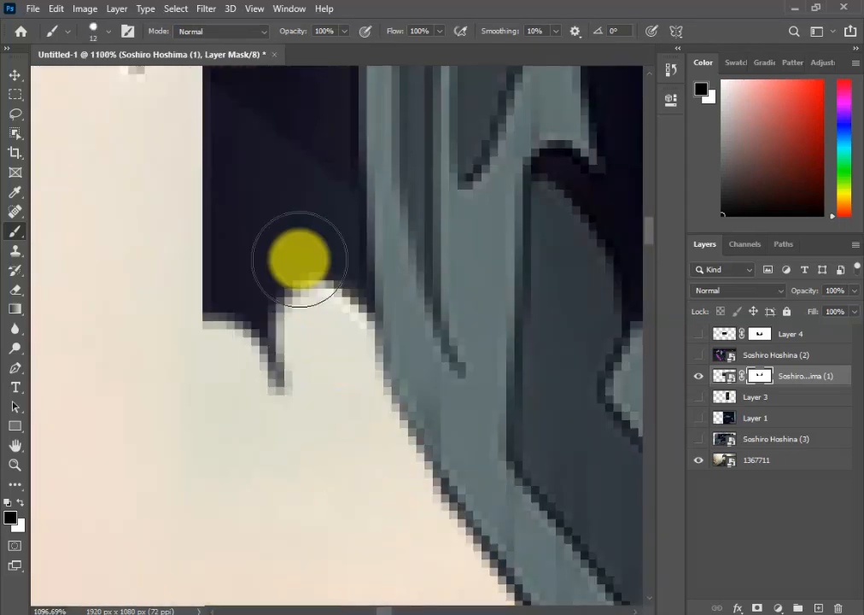
Mask out the dark strip beside the upper left ear so the base figure's hair tips show through
{"action": "left_click_drag", "start_coordinate": [297, 258], "coordinate": [230, 224]}
{"action": "left_click_drag", "start_coordinate": [171, 75], "coordinate": [218, 401]}
{"action": "left_click_drag", "start_coordinate": [359, 209], "coordinate": [354, 444]}
{"action": "left_click_drag", "start_coordinate": [361, 493], "coordinate": [343, 339]}
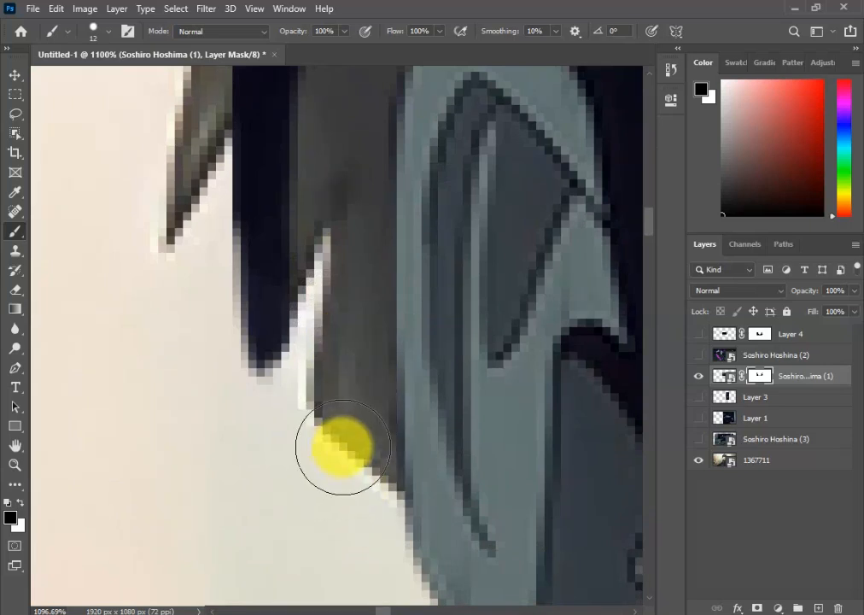
{"action": "left_click_drag", "start_coordinate": [267, 350], "coordinate": [247, 184]}
{"action": "left_click_drag", "start_coordinate": [217, 309], "coordinate": [248, 448]}
Switch to a soft 41 px brush and blend the top edge of Soshiro Hoshima (1) into the hair
{"action": "scroll", "coordinate": [239, 245], "scroll_direction": "down", "scroll_amount": 5}
{"action": "right_click", "coordinate": [233, 187]}
{"action": "double_click", "coordinate": [328, 291]}
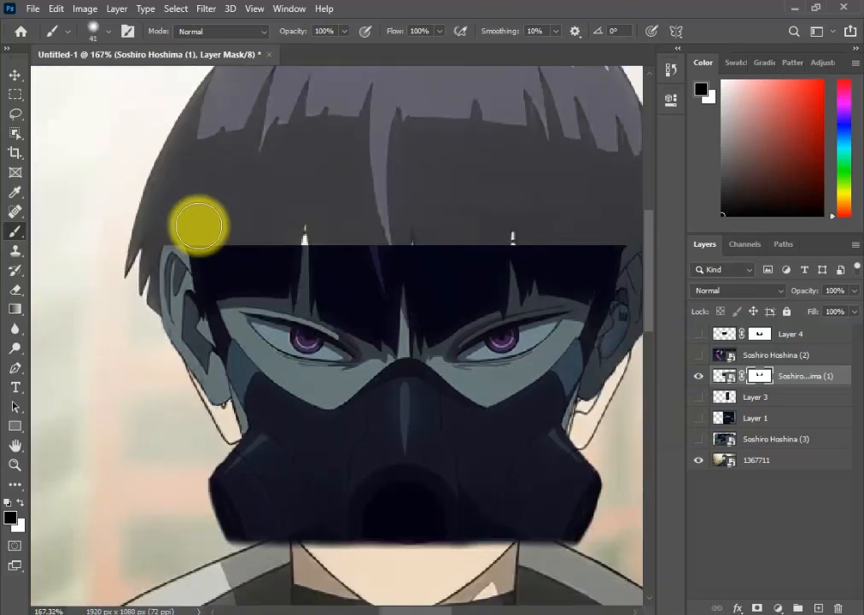
{"action": "left_click_drag", "start_coordinate": [199, 225], "coordinate": [145, 236]}
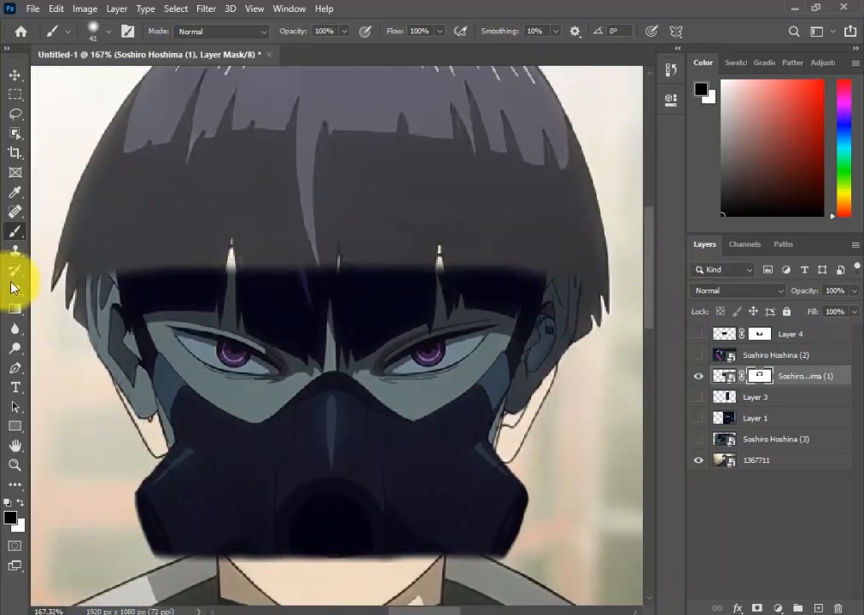
Try to scale the masked face layer Soshiro Hoshima (1) to 105.12% over the base head
{"action": "left_click", "coordinate": [14, 75]}
{"action": "scroll", "coordinate": [473, 251], "scroll_direction": "down", "scroll_amount": 3}
{"action": "left_click_drag", "start_coordinate": [405, 321], "coordinate": [402, 342]}
{"action": "key", "text": "ctrl+t"}
{"action": "left_click_drag", "start_coordinate": [406, 272], "coordinate": [407, 264]}
{"action": "left_click_drag", "start_coordinate": [406, 290], "coordinate": [408, 296]}
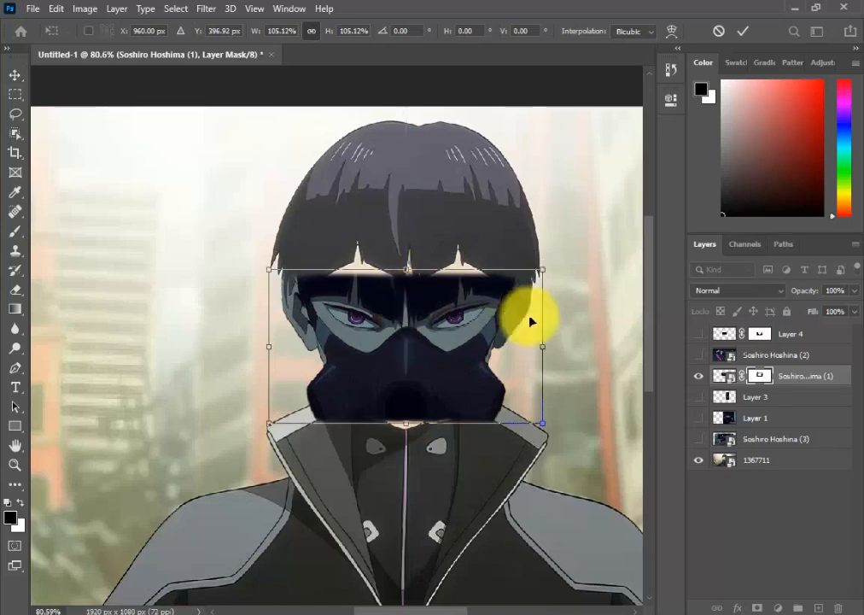
{"action": "left_click_drag", "start_coordinate": [455, 333], "coordinate": [462, 285]}
{"action": "left_click_drag", "start_coordinate": [400, 390], "coordinate": [401, 417]}
{"action": "left_click_drag", "start_coordinate": [425, 372], "coordinate": [383, 392]}
{"action": "key", "text": "ctrl+z"}
{"action": "key", "text": "ctrl+z"}
{"action": "key", "text": "ctrl+z"}
{"action": "key", "text": "Return"}
{"action": "key", "text": "b"}
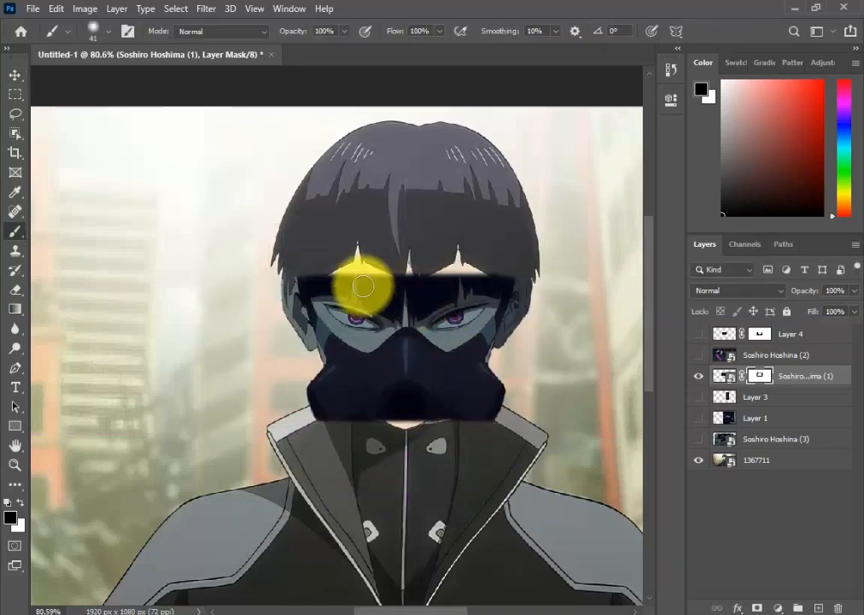
{"action": "scroll", "coordinate": [363, 286], "scroll_direction": "up", "scroll_amount": 3}
{"action": "key", "text": "v"}
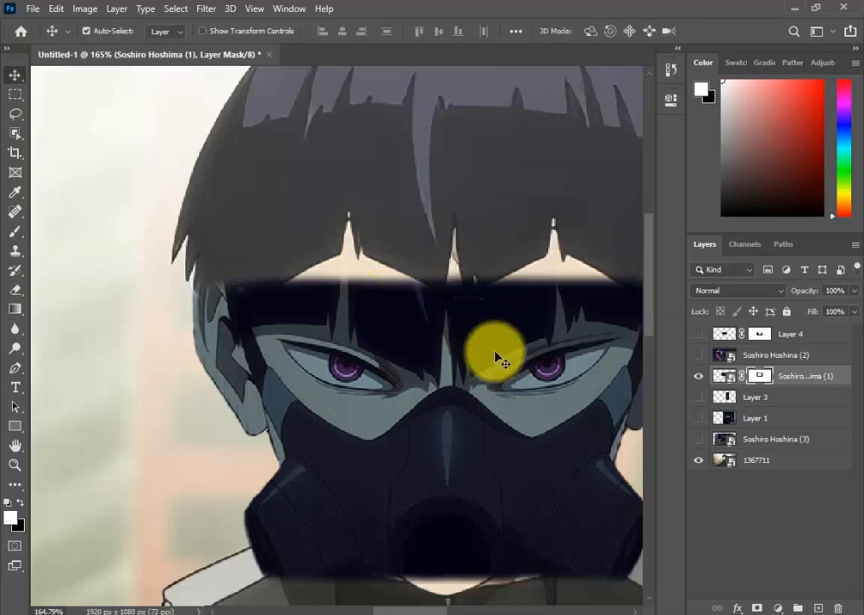
{"action": "scroll", "coordinate": [461, 353], "scroll_direction": "down", "scroll_amount": 3}
{"action": "mouse_move", "coordinate": [444, 352]}
{"action": "left_mouse_down"}
{"action": "mouse_move", "coordinate": [444, 326]}
{"action": "mouse_move", "coordinate": [500, 419]}
{"action": "left_mouse_up"}
{"action": "scroll", "coordinate": [432, 293], "scroll_direction": "up", "scroll_amount": 2}
{"action": "scroll", "coordinate": [566, 447], "scroll_direction": "down", "scroll_amount": 2}
{"action": "scroll", "coordinate": [485, 374], "scroll_direction": "up", "scroll_amount": 4}
Duplicate base layer 1367711, hide both masked face layers and select 1367711 copy
{"action": "left_click", "coordinate": [773, 460]}
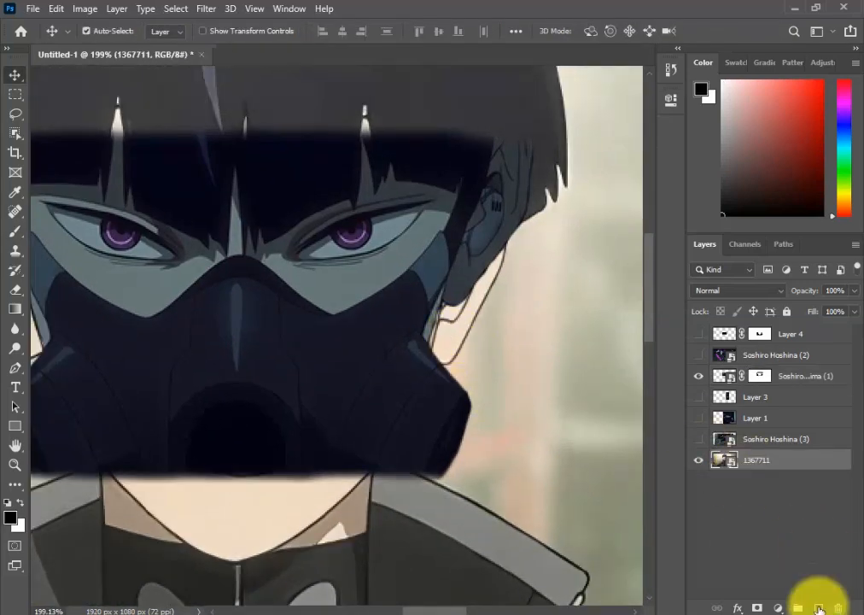
{"action": "left_click", "coordinate": [698, 481]}
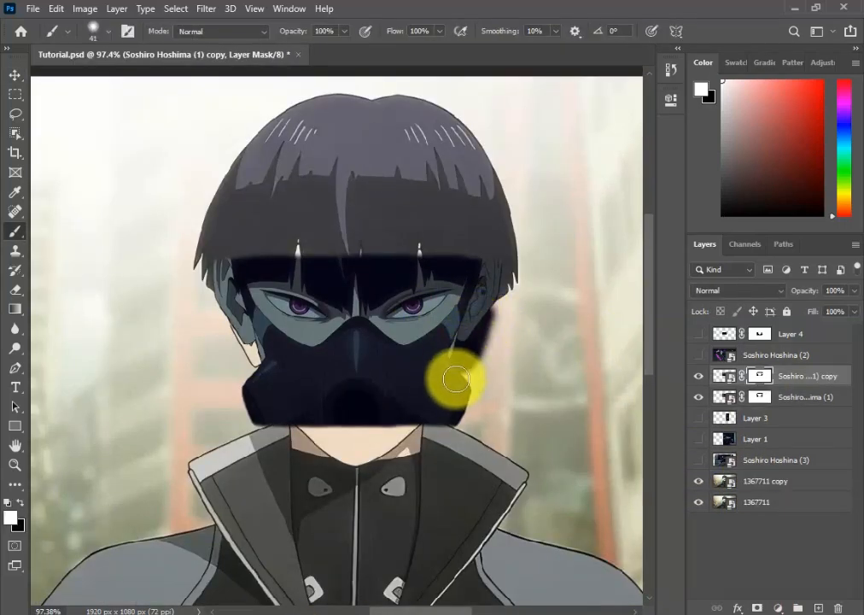
{"action": "scroll", "coordinate": [418, 379], "scroll_direction": "down", "scroll_amount": 3}
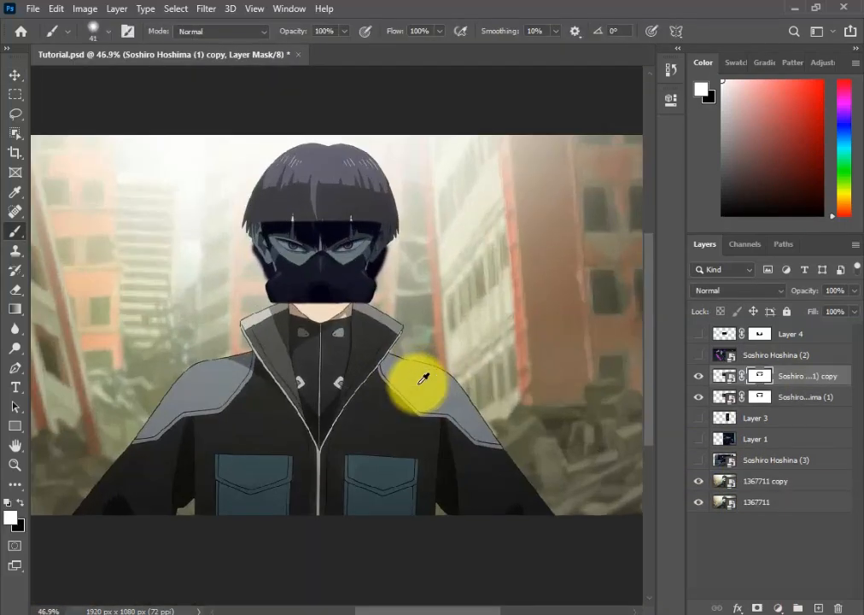
{"action": "left_click", "coordinate": [698, 481]}
{"action": "left_click_drag", "start_coordinate": [698, 376], "coordinate": [699, 396]}
{"action": "left_click", "coordinate": [766, 481]}
Select the figure on 1367711 copy with Select Subject and preview it in Select and Mask using the Overlay view
{"action": "left_click", "coordinate": [16, 94]}
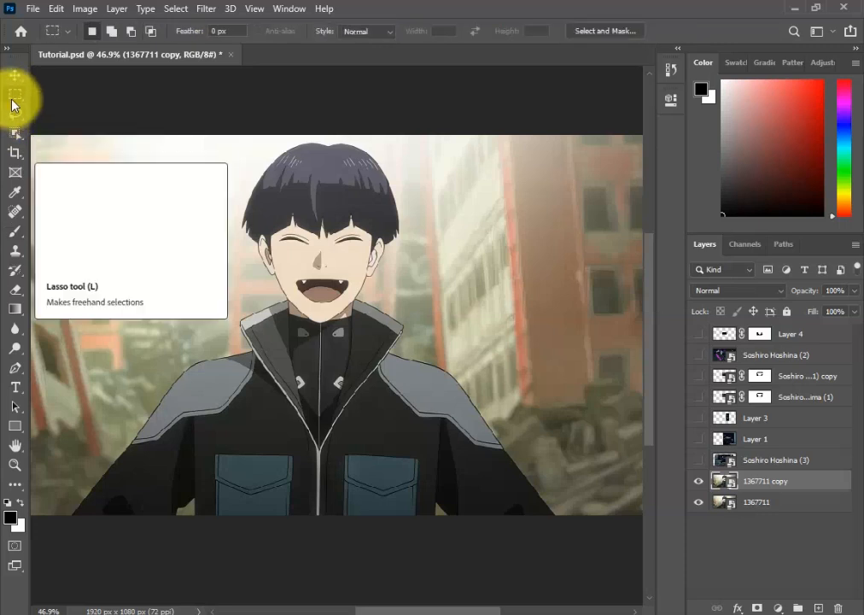
{"action": "left_click", "coordinate": [15, 134]}
{"action": "key", "text": "ctrl+alt+r"}
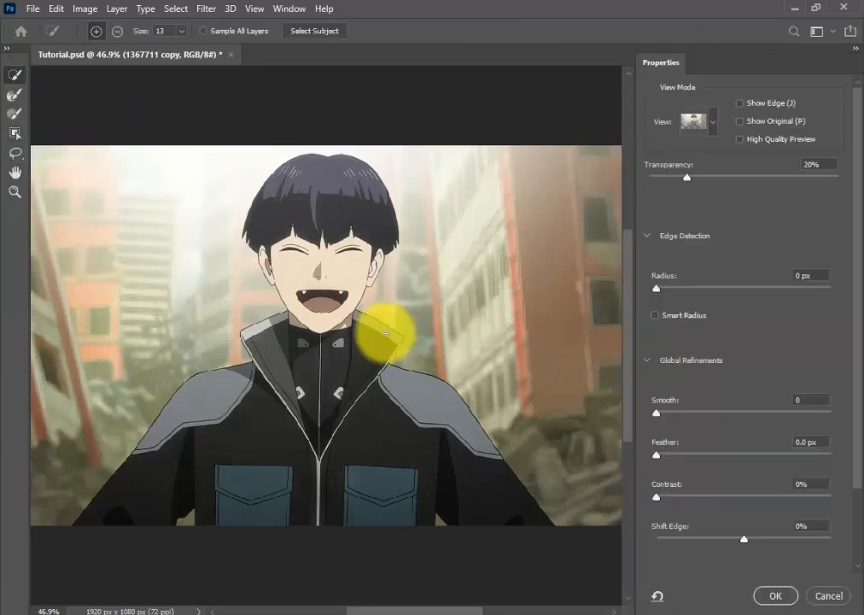
{"action": "left_click", "coordinate": [579, 32]}
{"action": "left_click", "coordinate": [624, 92]}
{"action": "left_click", "coordinate": [636, 31]}
{"action": "scroll", "coordinate": [311, 293], "scroll_direction": "up", "scroll_amount": 3}
{"action": "left_click", "coordinate": [697, 122]}
{"action": "left_click", "coordinate": [679, 220]}
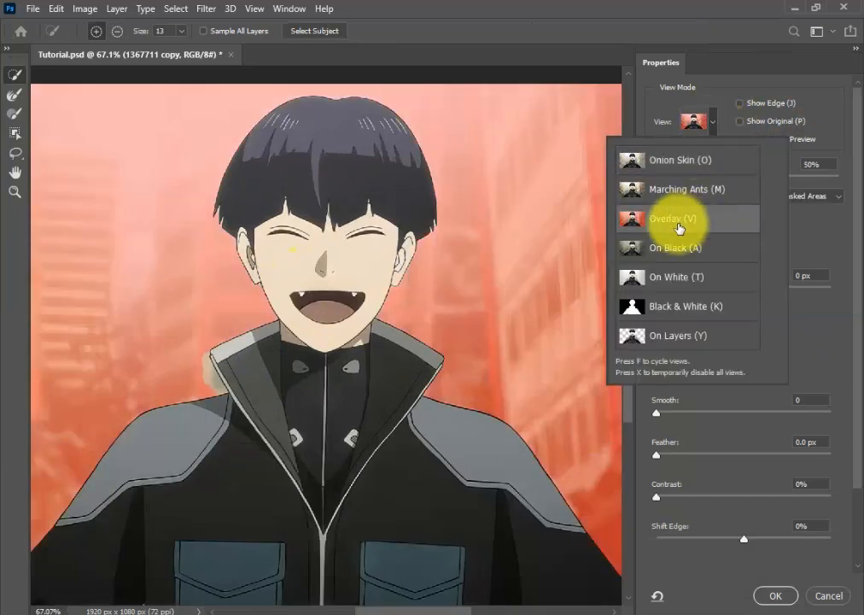
{"action": "scroll", "coordinate": [192, 363], "scroll_direction": "up", "scroll_amount": 7}
{"action": "scroll", "coordinate": [243, 325], "scroll_direction": "down", "scroll_amount": 7}
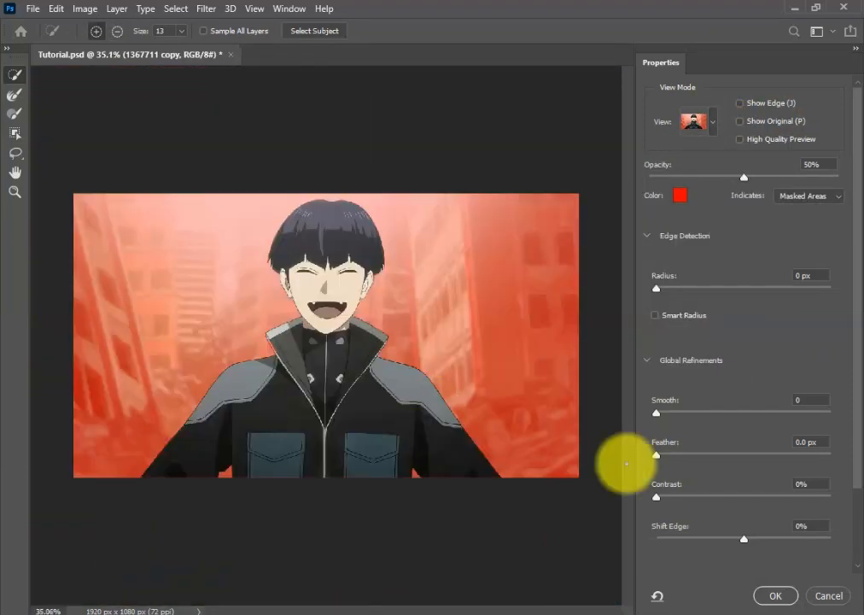
Output the refined selection as a Layer Mask on 1367711 copy
{"action": "scroll", "coordinate": [650, 487], "scroll_direction": "down", "scroll_amount": 3}
{"action": "left_click", "coordinate": [676, 526]}
{"action": "scroll", "coordinate": [679, 504], "scroll_direction": "down", "scroll_amount": 2}
{"action": "left_click", "coordinate": [673, 445]}
{"action": "left_click", "coordinate": [646, 526]}
{"action": "left_click", "coordinate": [725, 528]}
{"action": "left_click", "coordinate": [760, 574]}
{"action": "left_click", "coordinate": [752, 528]}
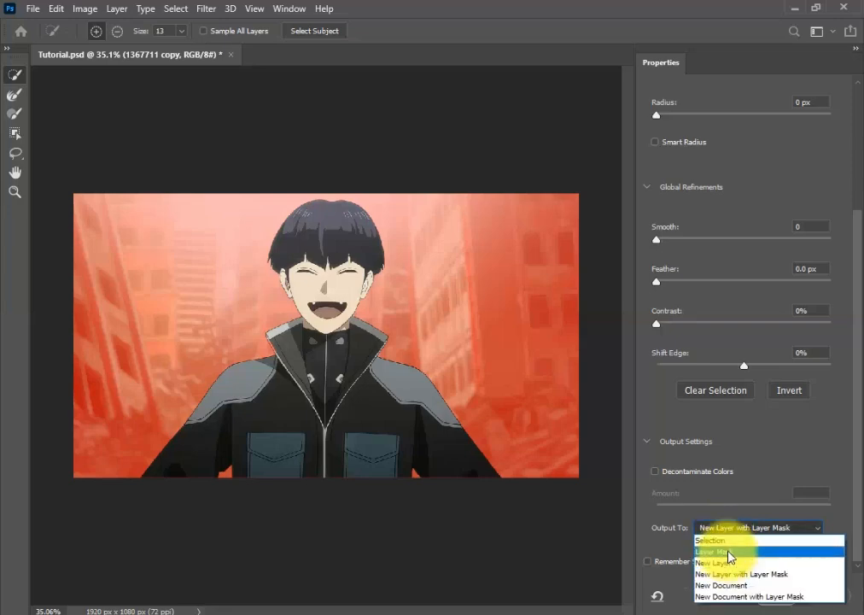
{"action": "left_click", "coordinate": [728, 551]}
{"action": "key", "text": "Return"}
Refine the 1367711 copy layer mask around the hair tips and image-left ear with an 18 px Brush in black and white
{"action": "key", "text": "b"}
{"action": "scroll", "coordinate": [276, 361], "scroll_direction": "up", "scroll_amount": 8}
{"action": "left_click_drag", "start_coordinate": [258, 388], "coordinate": [288, 391]}
{"action": "mouse_move", "coordinate": [255, 357]}
{"action": "left_mouse_down"}
{"action": "mouse_move", "coordinate": [222, 300]}
{"action": "mouse_move", "coordinate": [303, 458]}
{"action": "left_mouse_up"}
{"action": "key", "text": "x"}
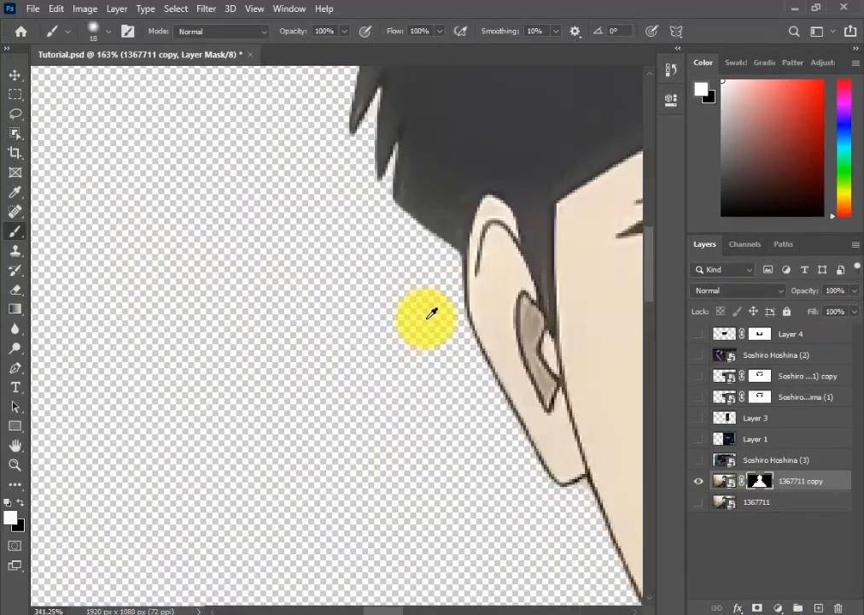
{"action": "scroll", "coordinate": [429, 318], "scroll_direction": "up", "scroll_amount": 3}
{"action": "key", "text": "x"}
{"action": "left_click_drag", "start_coordinate": [338, 346], "coordinate": [300, 359]}
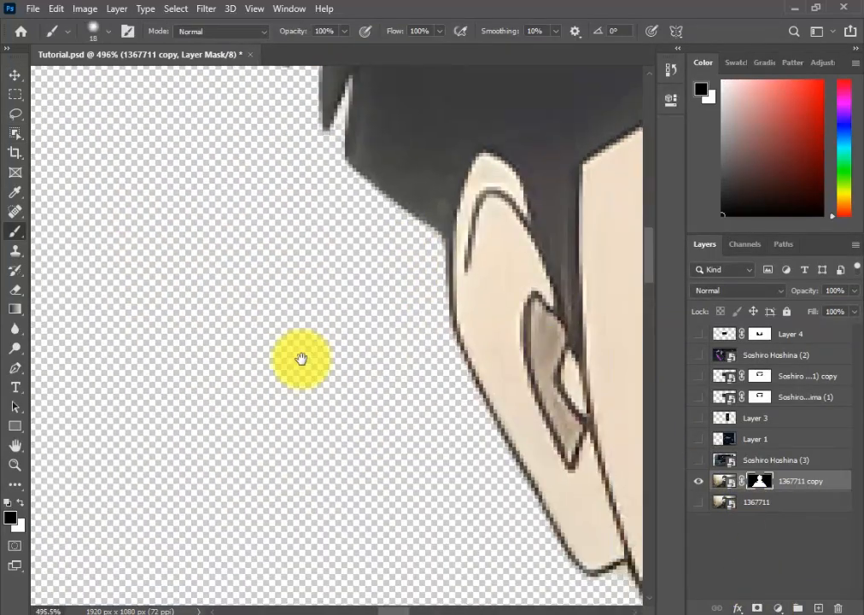
Refine the 1367711 copy mask along the image-right ear and jawline with a 9 px brush
{"action": "scroll", "coordinate": [301, 358], "scroll_direction": "down", "scroll_amount": 9}
{"action": "left_click_drag", "start_coordinate": [598, 498], "coordinate": [378, 526]}
{"action": "scroll", "coordinate": [357, 461], "scroll_direction": "up", "scroll_amount": 6}
{"action": "key", "text": "x"}
{"action": "key", "text": "bracketleft"}
{"action": "key", "text": "bracketleft"}
{"action": "key", "text": "bracketleft"}
{"action": "scroll", "coordinate": [355, 409], "scroll_direction": "up", "scroll_amount": 3}
{"action": "key", "text": "x"}
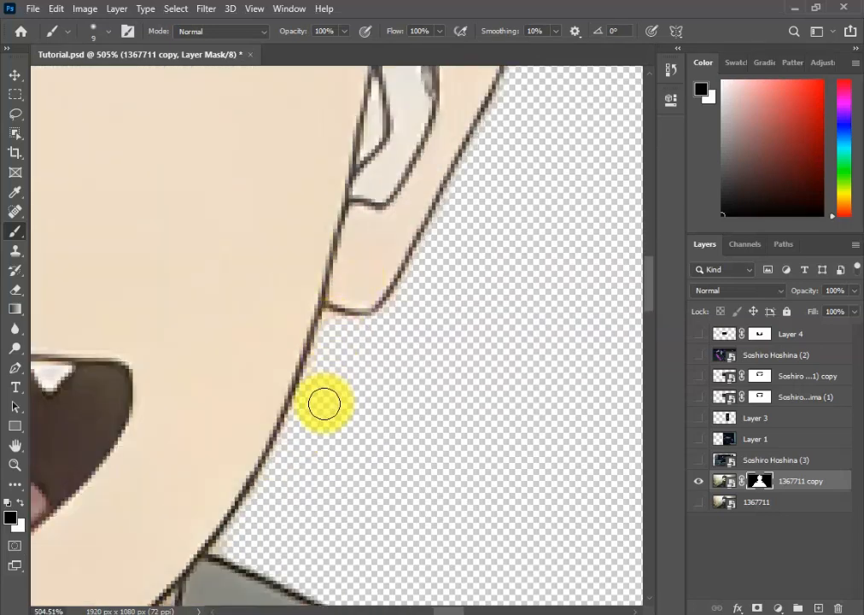
Hide 1367711 copy, show the base layer 1367711 and select it
{"action": "scroll", "coordinate": [324, 403], "scroll_direction": "down", "scroll_amount": 10}
{"action": "left_click", "coordinate": [699, 481]}
{"action": "left_click", "coordinate": [699, 502]}
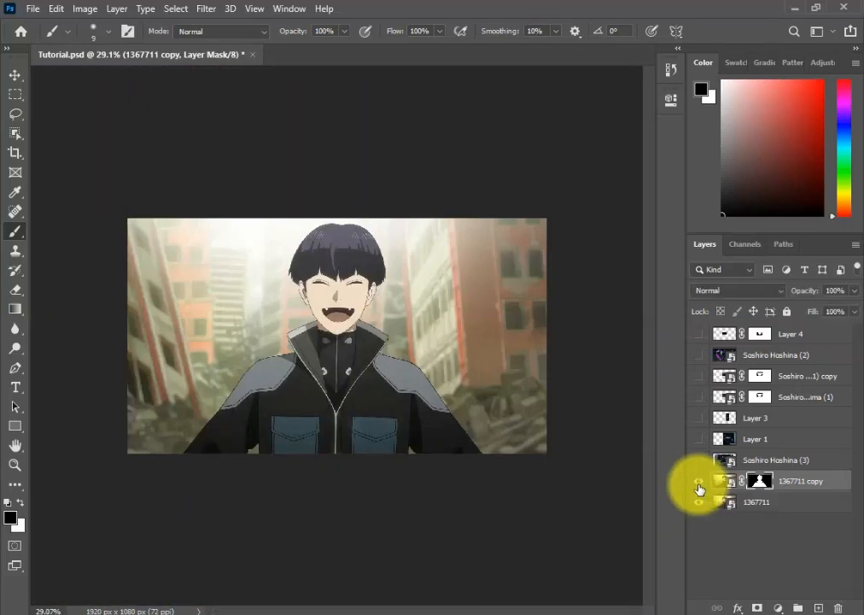
{"action": "left_click", "coordinate": [745, 500]}
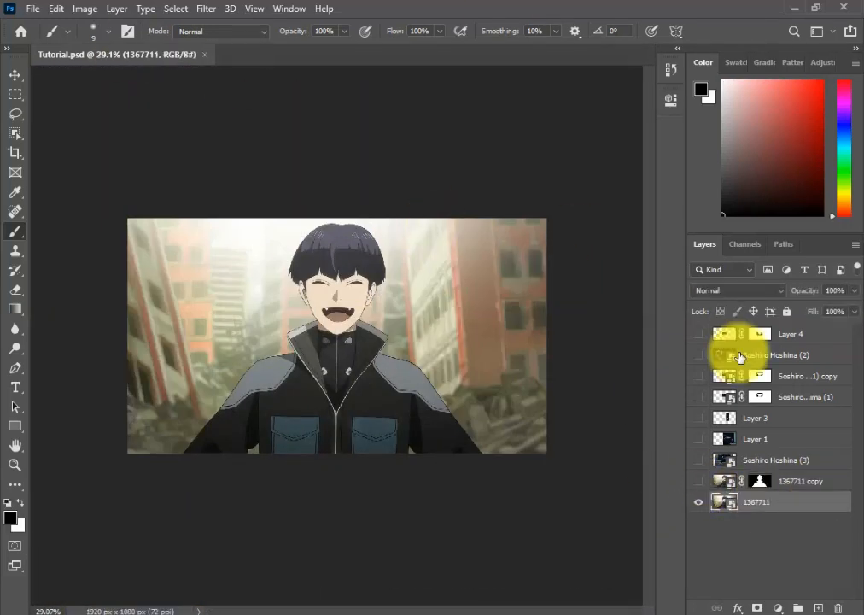
Apply the Camera Raw Filter to 1367711 with Tint +50, Contrast +13, Highlights +24 and Shadows -24
{"action": "key", "text": "ctrl+shift+a"}
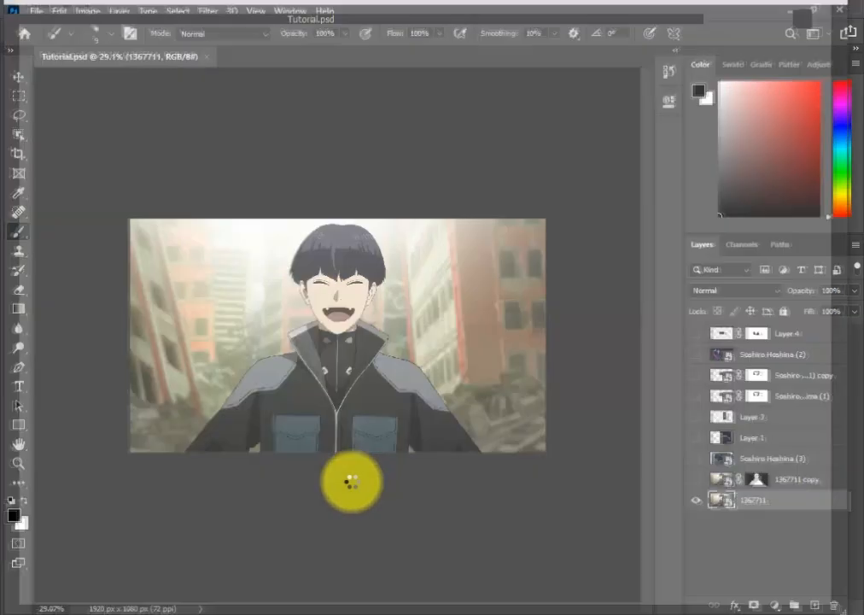
{"action": "double_click", "coordinate": [709, 269]}
{"action": "left_click_drag", "start_coordinate": [715, 289], "coordinate": [736, 294]}
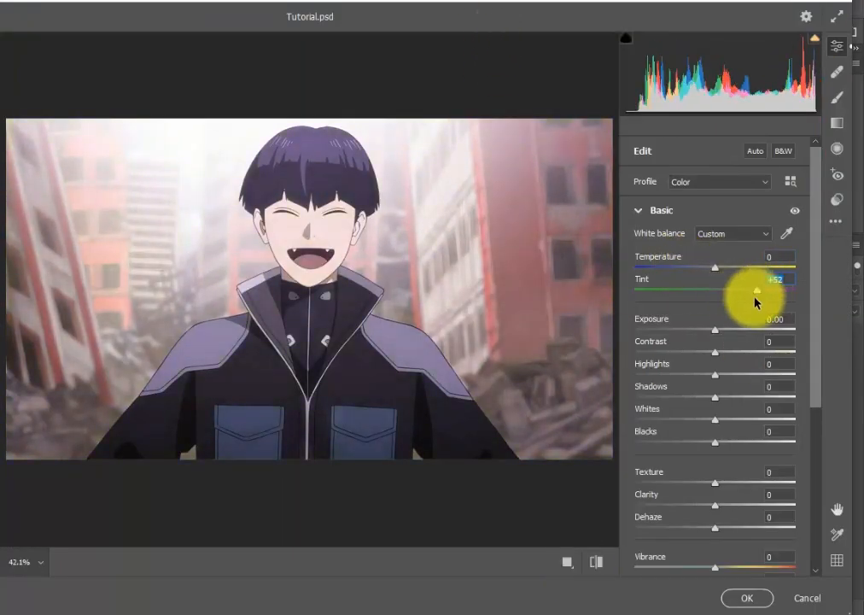
{"action": "left_click_drag", "start_coordinate": [730, 402], "coordinate": [700, 399]}
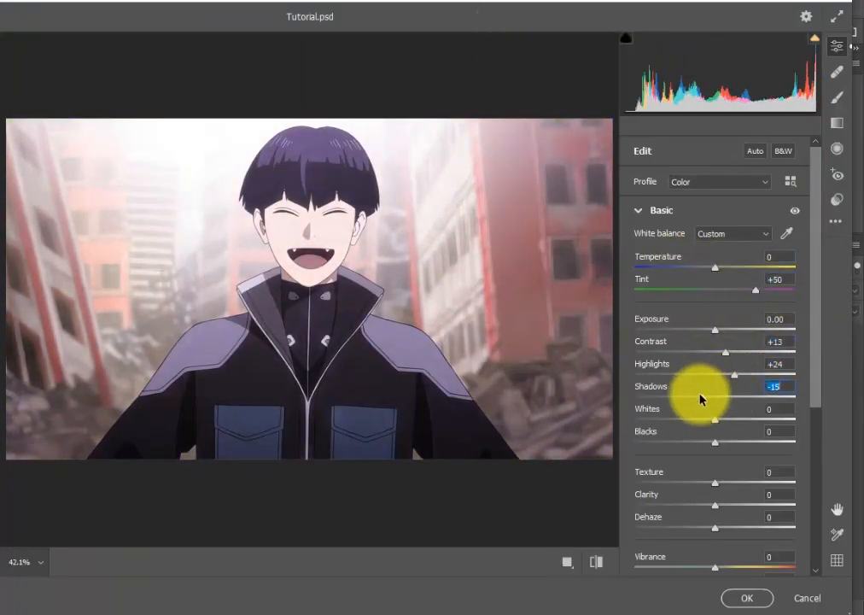
Set Texture +31, Clarity +21, Vibrance +50 and Saturation +36 in Camera Raw and apply the filter
{"action": "scroll", "coordinate": [718, 453], "scroll_direction": "down", "scroll_amount": 3}
{"action": "left_click", "coordinate": [708, 503]}
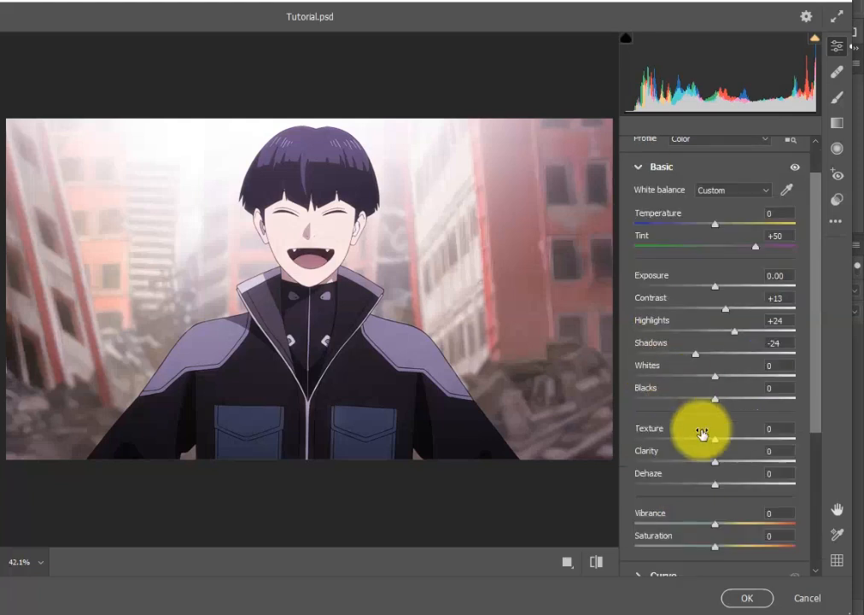
{"action": "scroll", "coordinate": [702, 432], "scroll_direction": "down", "scroll_amount": 1}
{"action": "left_click_drag", "start_coordinate": [714, 451], "coordinate": [755, 454]}
{"action": "scroll", "coordinate": [733, 395], "scroll_direction": "up", "scroll_amount": 3}
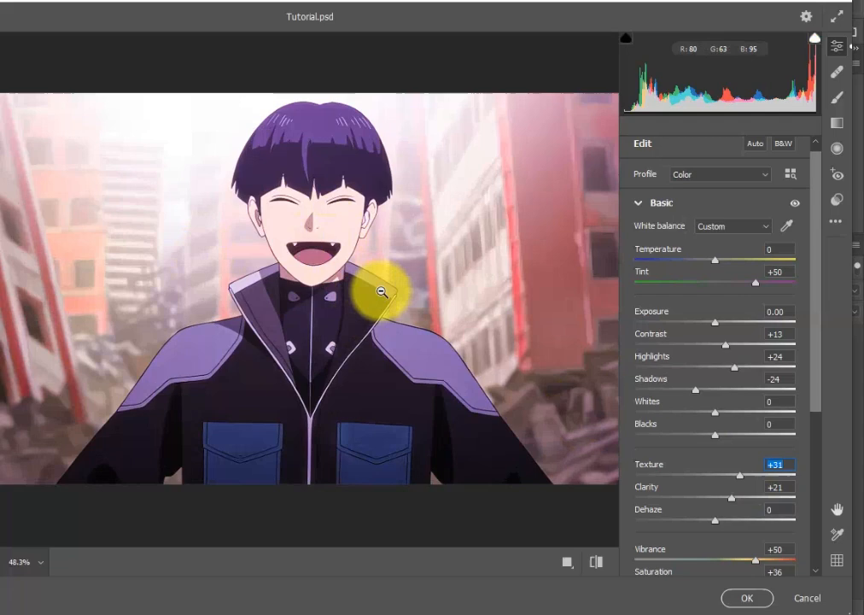
{"action": "left_click_drag", "start_coordinate": [715, 497], "coordinate": [683, 507]}
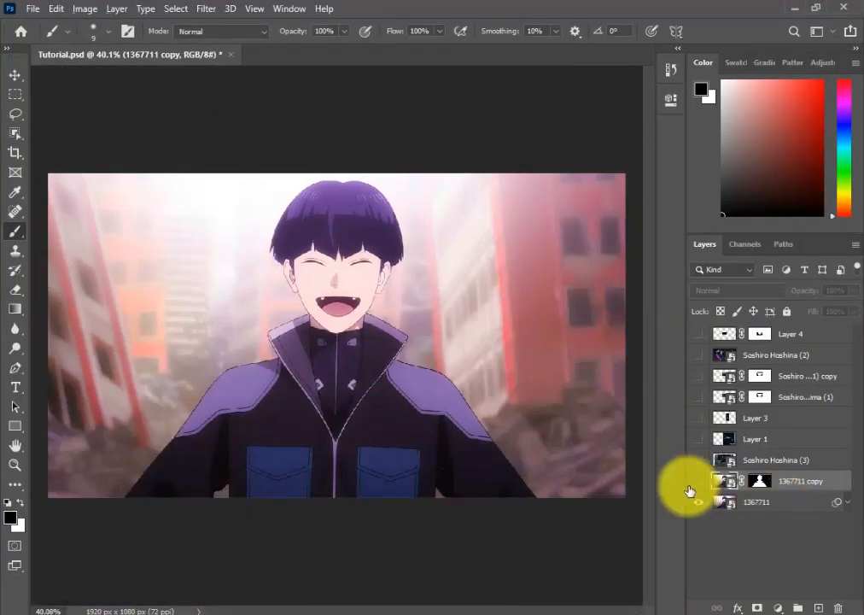
Add a Multiply Drop Shadow to 1367711 with 100% opacity, 3 px distance, 56% spread and 139 px size
{"action": "left_click", "coordinate": [689, 500]}
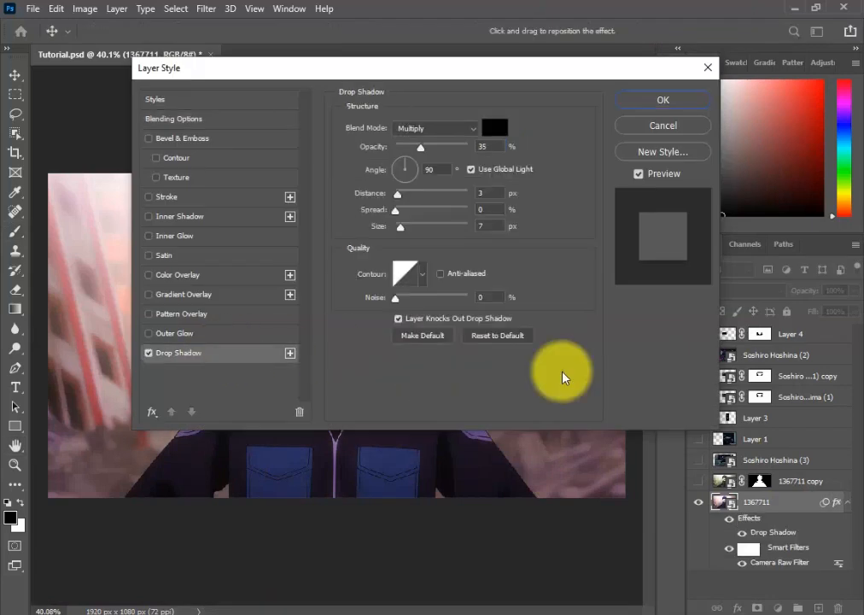
{"action": "left_click_drag", "start_coordinate": [421, 147], "coordinate": [470, 149]}
{"action": "left_click", "coordinate": [436, 210]}
{"action": "left_click", "coordinate": [438, 226]}
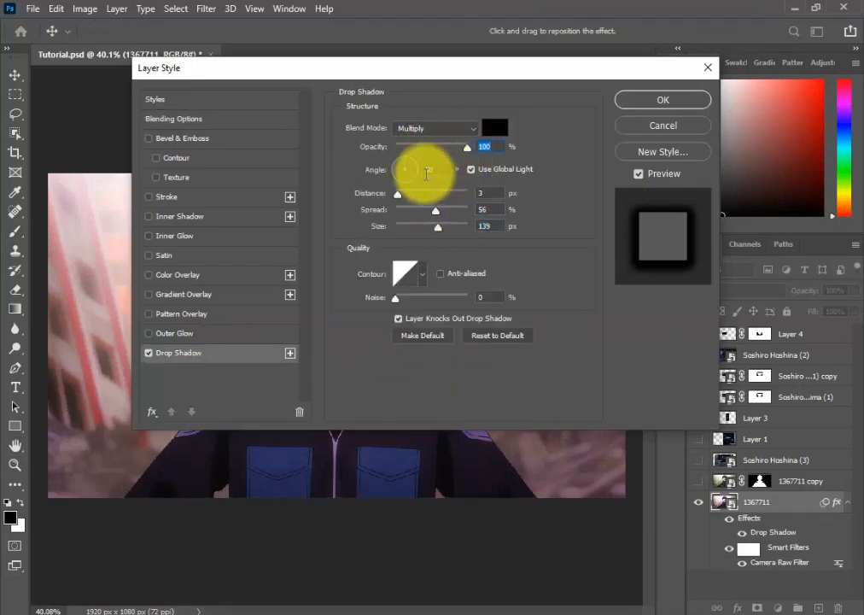
{"action": "left_click", "coordinate": [662, 100]}
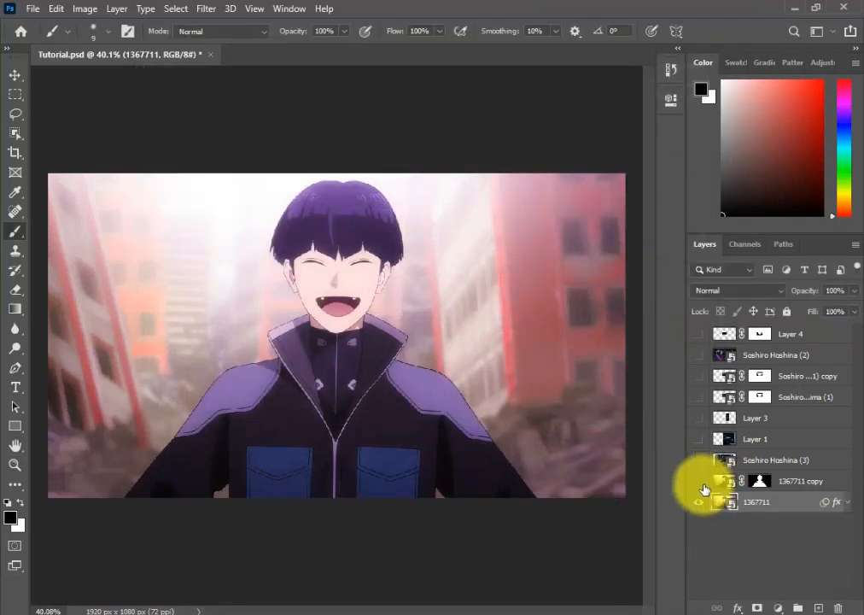
Apply a Gaussian Blur with radius 8 to layer 1367711
{"action": "left_click", "coordinate": [206, 8]}
{"action": "mouse_move", "coordinate": [205, 176]}
{"action": "left_click", "coordinate": [434, 245]}
{"action": "key", "text": "BackSpace"}
{"action": "type", "text": "8"}
{"action": "key", "text": "Return"}
Add a magenta Solid Color fill layer above 1367711 and set its blend mode to Color
{"action": "left_click", "coordinate": [777, 607]}
{"action": "left_click", "coordinate": [773, 342]}
{"action": "left_click_drag", "start_coordinate": [442, 222], "coordinate": [441, 161]}
{"action": "left_click", "coordinate": [398, 127]}
{"action": "left_click", "coordinate": [573, 120]}
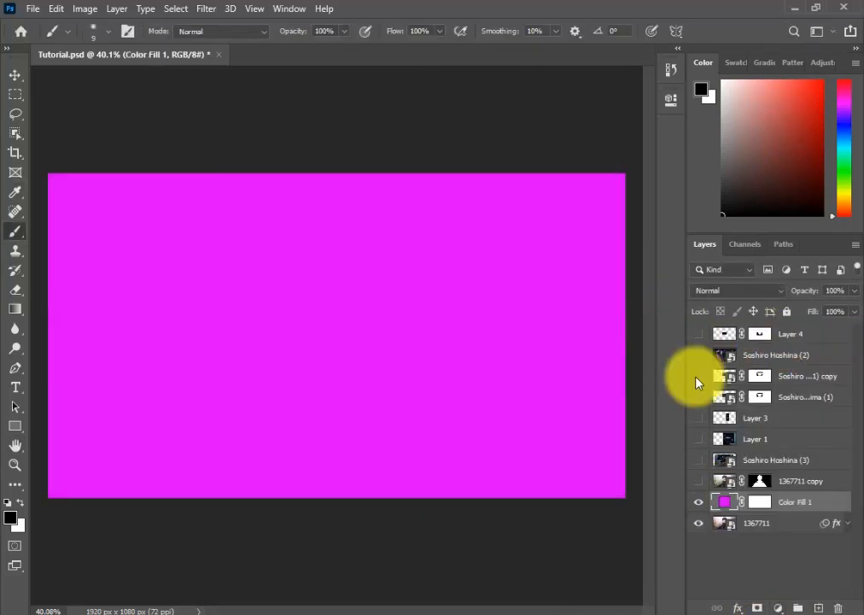
{"action": "left_click", "coordinate": [738, 290]}
{"action": "left_click", "coordinate": [710, 596]}
Duplicate 1367711 as 1367711 copy 2 below the color fill and disable the duplicate's smart filters
{"action": "key", "text": "ctrl+alt+g"}
{"action": "right_click", "coordinate": [766, 526]}
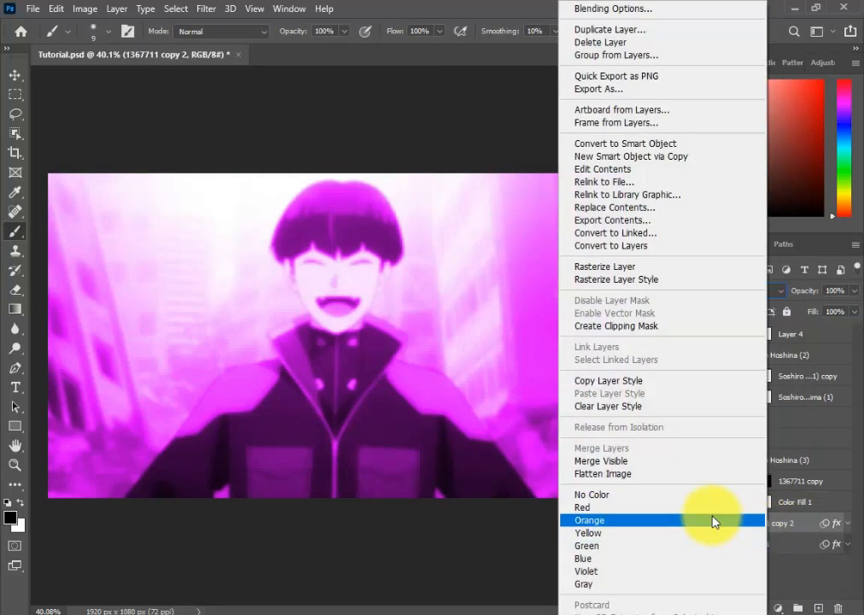
{"action": "left_click", "coordinate": [847, 523]}
{"action": "left_click", "coordinate": [791, 539]}
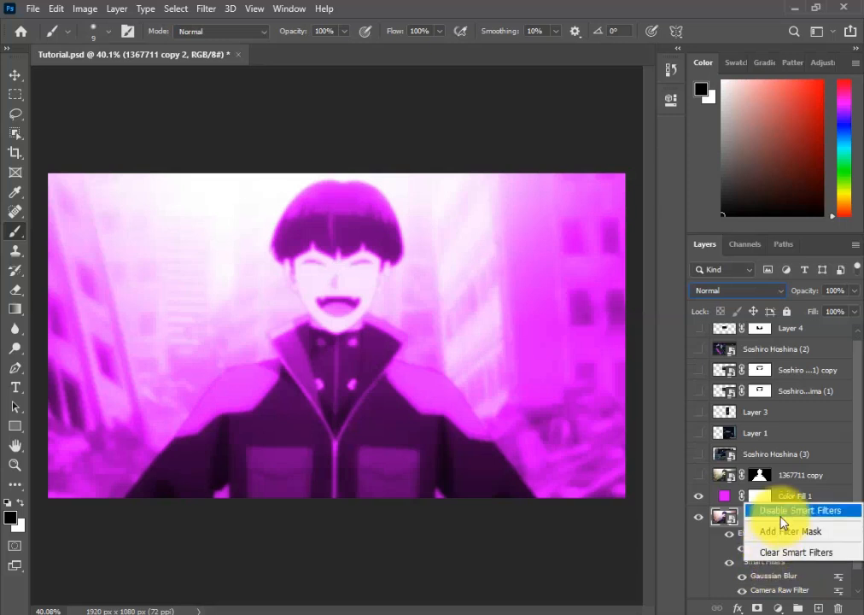
{"action": "left_click", "coordinate": [780, 511]}
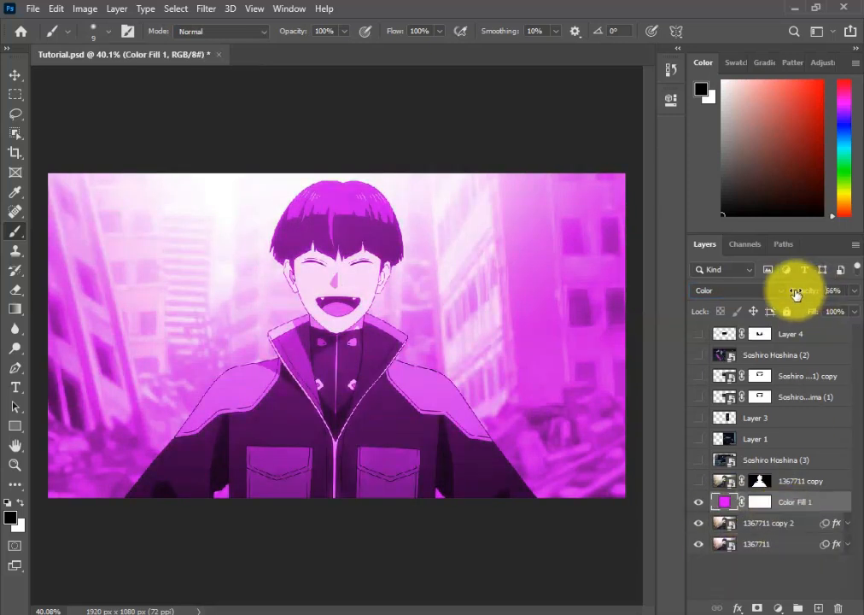
Lower the opacity of Color Fill 1 to weaken the magenta tint and select 1367711 copy 2
{"action": "left_click", "coordinate": [693, 572]}
{"action": "left_click", "coordinate": [426, 368]}
{"action": "left_click", "coordinate": [427, 241]}
{"action": "key", "text": "v"}
{"action": "left_click", "coordinate": [803, 519]}
{"action": "left_click", "coordinate": [781, 501]}
{"action": "left_click", "coordinate": [740, 533]}
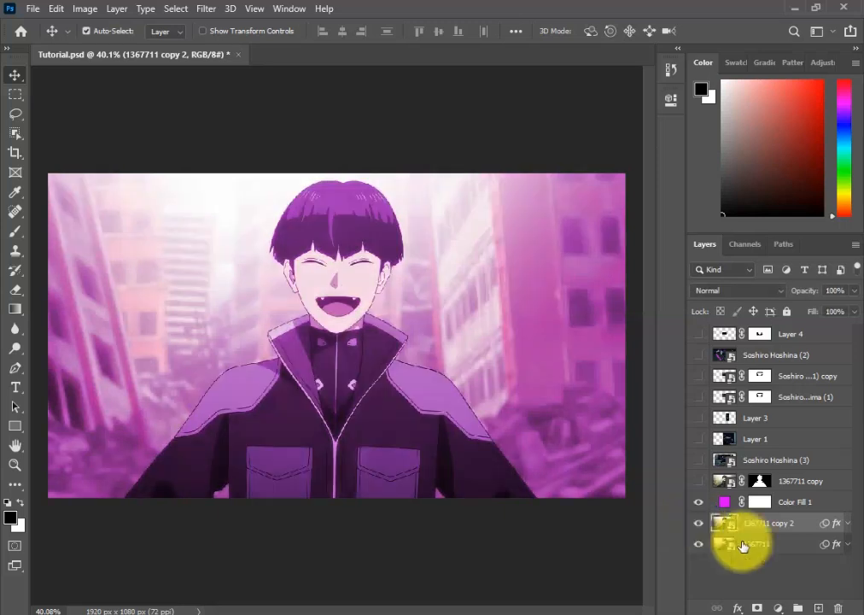
Examine the effects and smart filters on 1367711 copy 2 and 1367711, toggling the visibility of copy 2
{"action": "left_click", "coordinate": [754, 530]}
{"action": "left_click", "coordinate": [848, 524]}
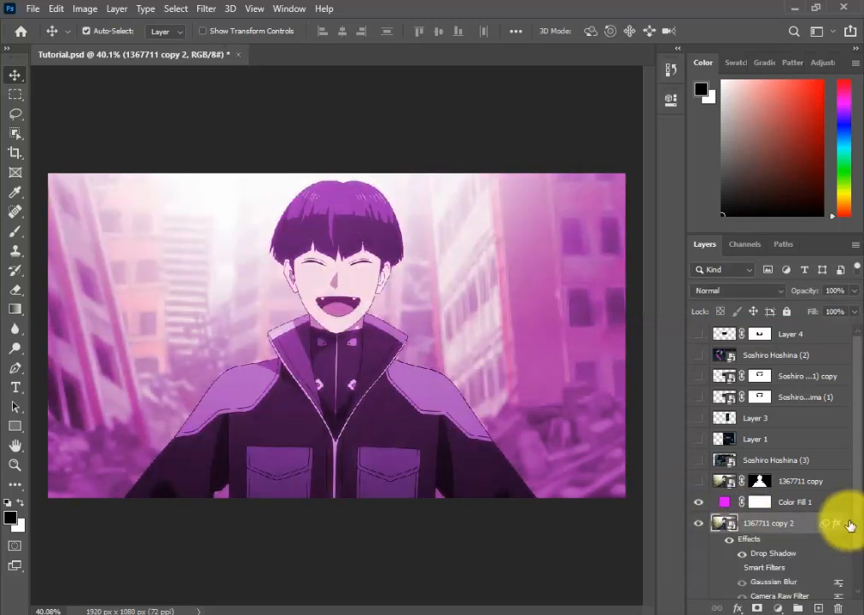
{"action": "left_click", "coordinate": [848, 523]}
{"action": "left_click", "coordinate": [698, 523]}
{"action": "left_click", "coordinate": [698, 525]}
{"action": "left_click", "coordinate": [698, 525]}
{"action": "left_click", "coordinate": [768, 549]}
{"action": "left_click", "coordinate": [848, 544]}
{"action": "left_click", "coordinate": [848, 500]}
Duplicate 1367711 copy 2 as 1367711 copy 3 and hide 1367711 copy 2
{"action": "key", "text": "Delete"}
{"action": "mouse_move", "coordinate": [744, 521]}
{"action": "left_mouse_down"}
{"action": "mouse_move", "coordinate": [744, 513]}
{"action": "mouse_move", "coordinate": [736, 528]}
{"action": "left_mouse_up"}
{"action": "key", "text": "ctrl+j"}
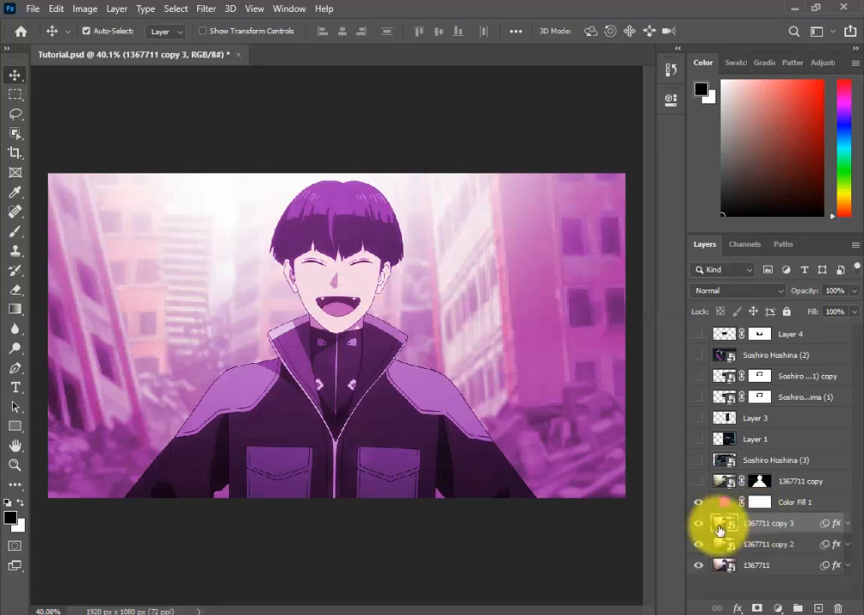
{"action": "left_click", "coordinate": [699, 544]}
Clear the smart filters and layer style from 1367711 copy 3
{"action": "left_click", "coordinate": [848, 522]}
{"action": "right_click", "coordinate": [809, 496]}
{"action": "left_click", "coordinate": [807, 424]}
{"action": "right_click", "coordinate": [780, 525]}
{"action": "left_click", "coordinate": [785, 575]}
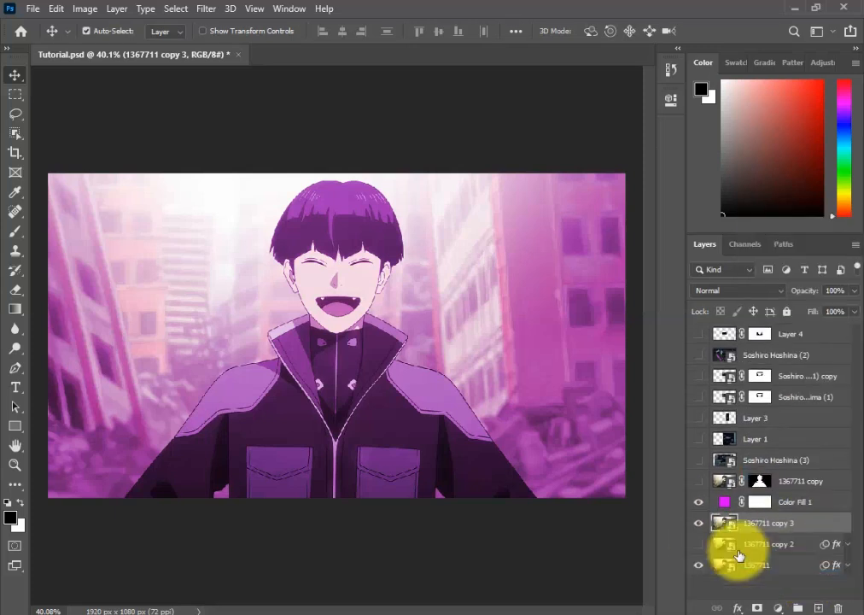
Rasterize 1367711 copy 3 and remove the whole figure with the Content-Aware Spot Healing Brush at size 189
{"action": "right_click", "coordinate": [16, 211]}
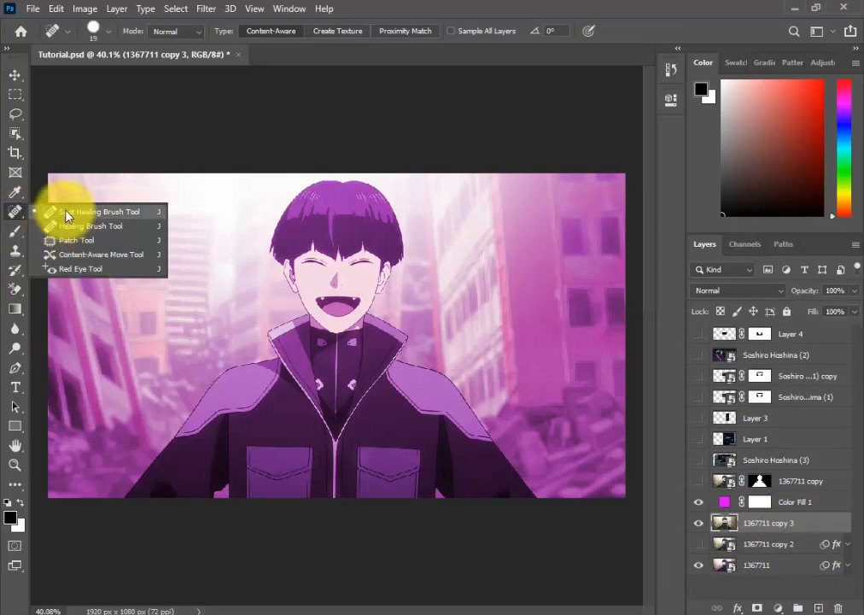
{"action": "left_click", "coordinate": [74, 209]}
{"action": "mouse_move", "coordinate": [299, 212]}
{"action": "left_mouse_down"}
{"action": "mouse_move", "coordinate": [332, 285]}
{"action": "mouse_move", "coordinate": [222, 397]}
{"action": "mouse_move", "coordinate": [296, 399]}
{"action": "mouse_move", "coordinate": [530, 535]}
{"action": "mouse_move", "coordinate": [320, 418]}
{"action": "mouse_move", "coordinate": [282, 410]}
{"action": "left_mouse_up"}
{"action": "mouse_move", "coordinate": [205, 453]}
{"action": "left_mouse_down"}
{"action": "mouse_move", "coordinate": [229, 414]}
{"action": "mouse_move", "coordinate": [248, 461]}
{"action": "left_mouse_up"}
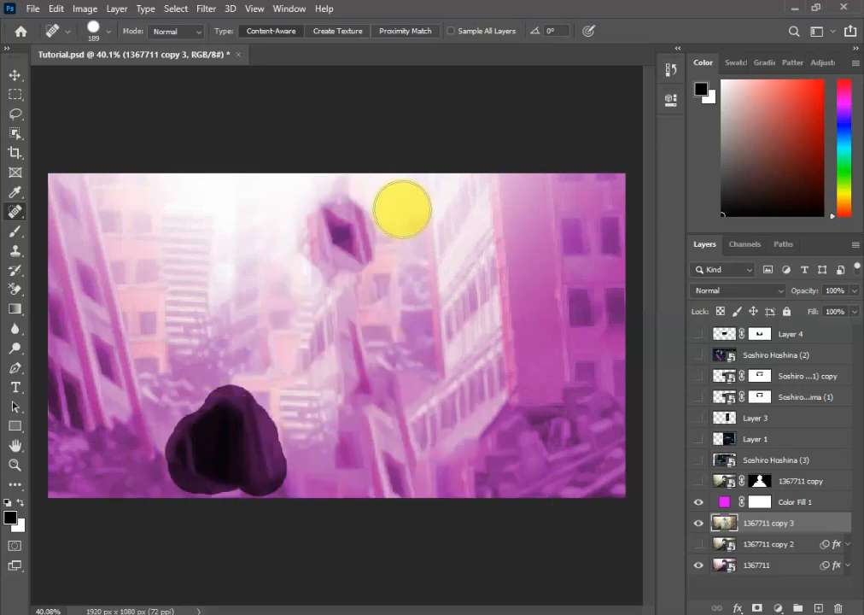
{"action": "mouse_move", "coordinate": [335, 271]}
{"action": "left_mouse_down"}
{"action": "mouse_move", "coordinate": [336, 201]}
{"action": "mouse_move", "coordinate": [320, 192]}
{"action": "left_mouse_up"}
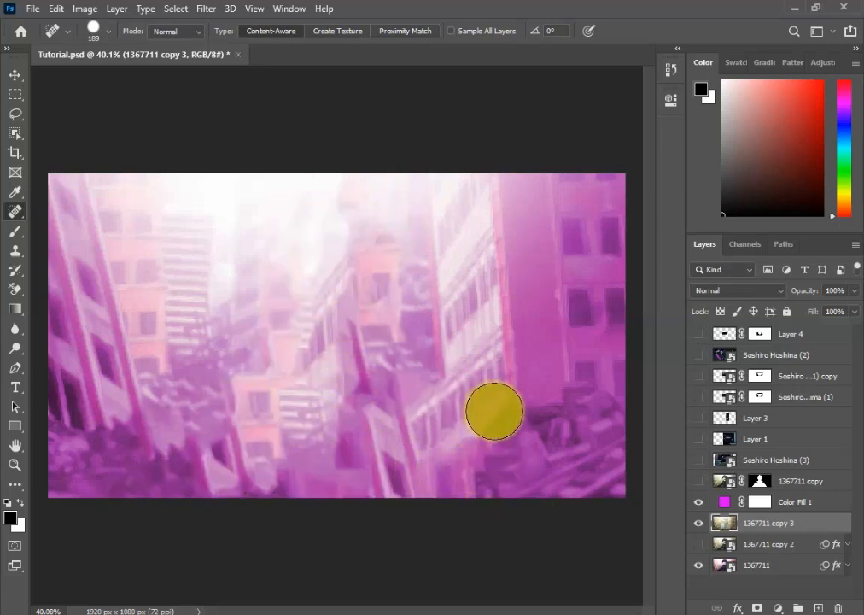
{"action": "left_click_drag", "start_coordinate": [233, 456], "coordinate": [240, 465]}
{"action": "key", "text": "v"}
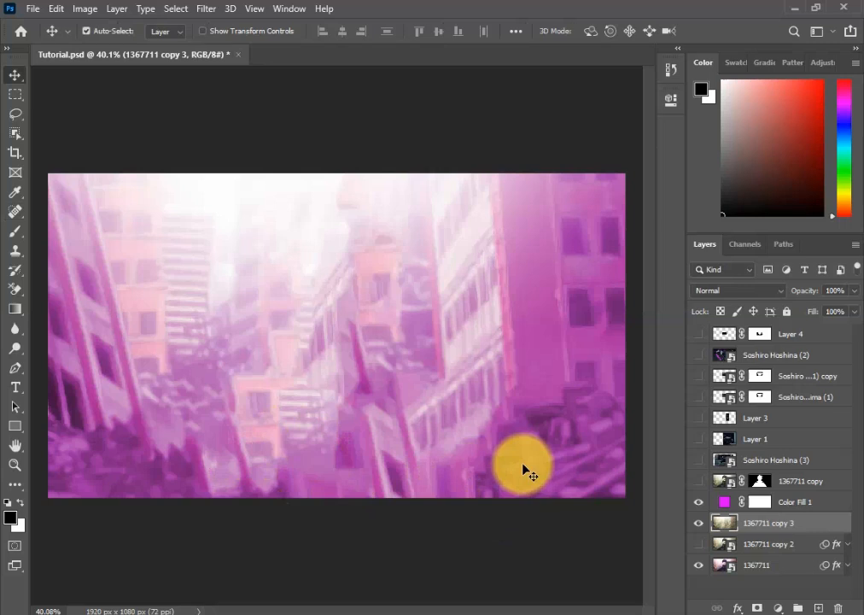
Copy the Drop Shadow effect onto 1367711 copy 3 and compare the image with that layer hidden and shown
{"action": "left_click_drag", "start_coordinate": [826, 532], "coordinate": [826, 524]}
{"action": "left_click", "coordinate": [848, 523]}
{"action": "left_click", "coordinate": [699, 526]}
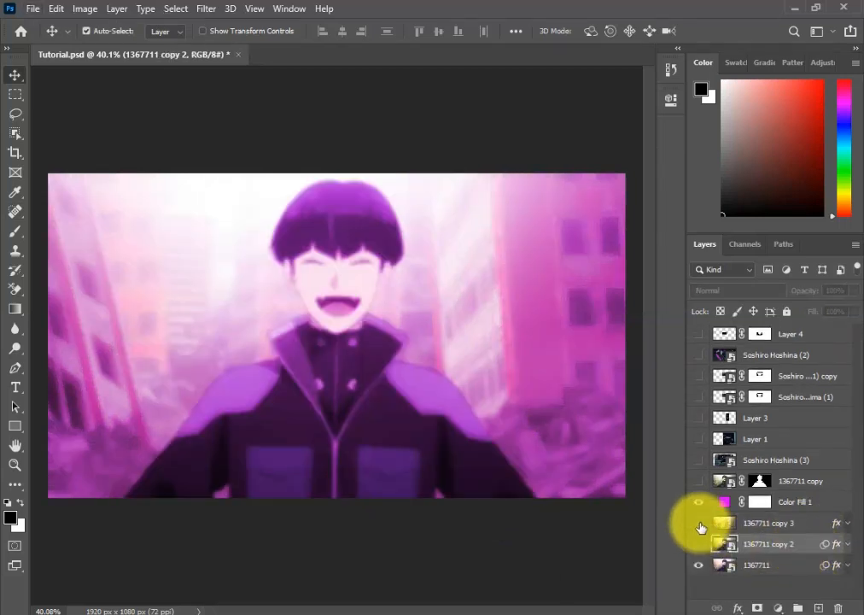
{"action": "left_click", "coordinate": [699, 525]}
Try to transfer the smart filters from 1367711 to 1367711 copy 3
{"action": "left_click", "coordinate": [825, 565]}
{"action": "left_click", "coordinate": [848, 523]}
{"action": "left_click", "coordinate": [848, 524]}
{"action": "left_click", "coordinate": [825, 547]}
{"action": "left_click", "coordinate": [814, 560]}
{"action": "key", "text": "ctrl+z"}
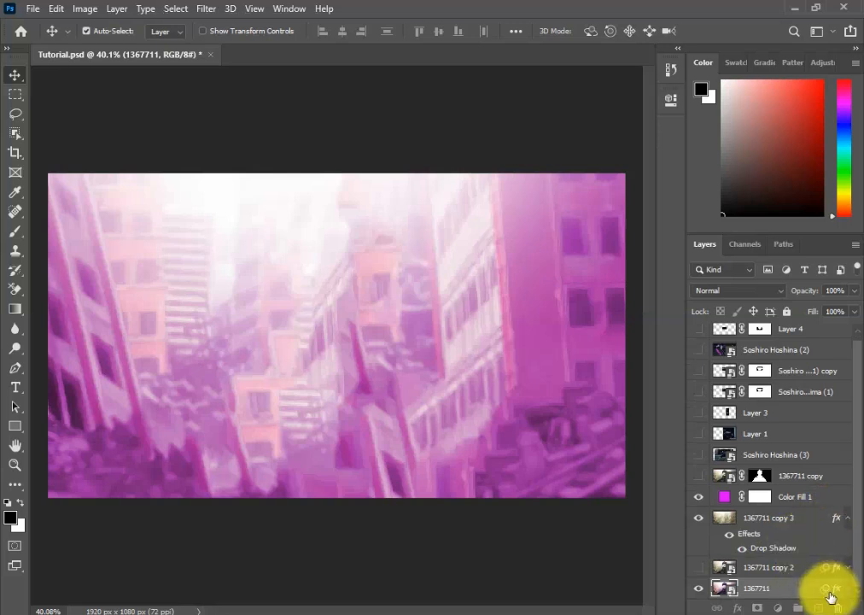
{"action": "left_click_drag", "start_coordinate": [828, 592], "coordinate": [773, 478]}
{"action": "key", "text": "ctrl+z"}
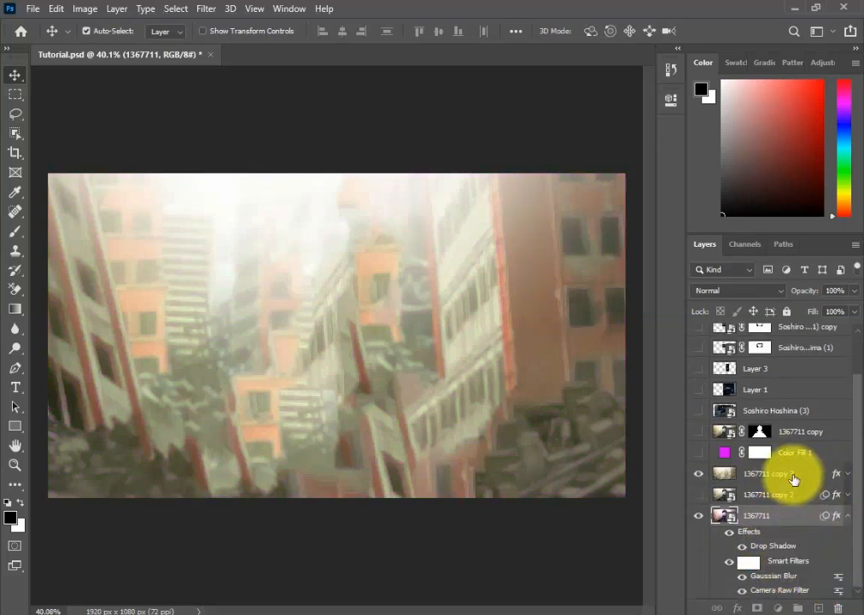
Undo the last effect transfers and clip the hidden Color Fill 1 layer to 1367711 copy 3
{"action": "left_click", "coordinate": [777, 475]}
{"action": "left_click", "coordinate": [848, 474]}
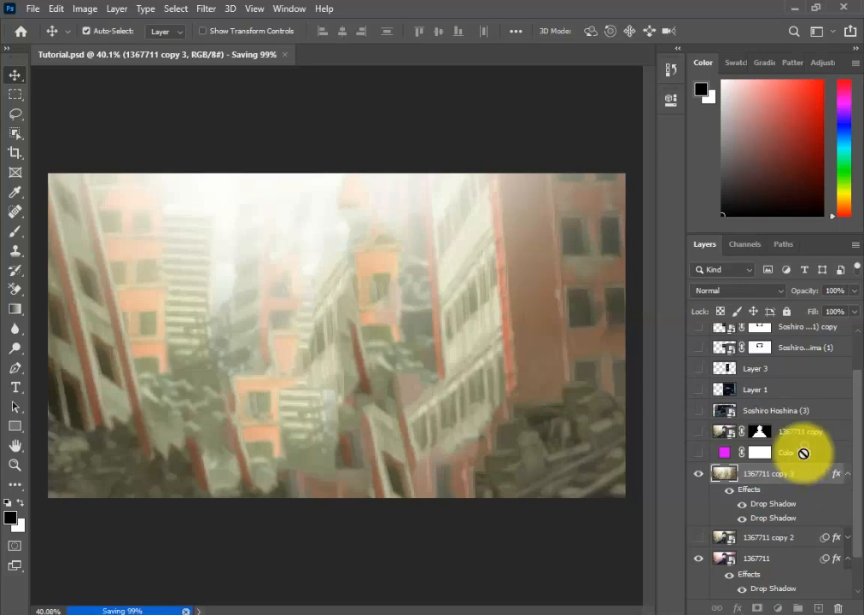
{"action": "left_click", "coordinate": [818, 533]}
{"action": "key", "text": "ctrl+z"}
{"action": "key", "text": "ctrl+z"}
{"action": "key", "text": "ctrl+z"}
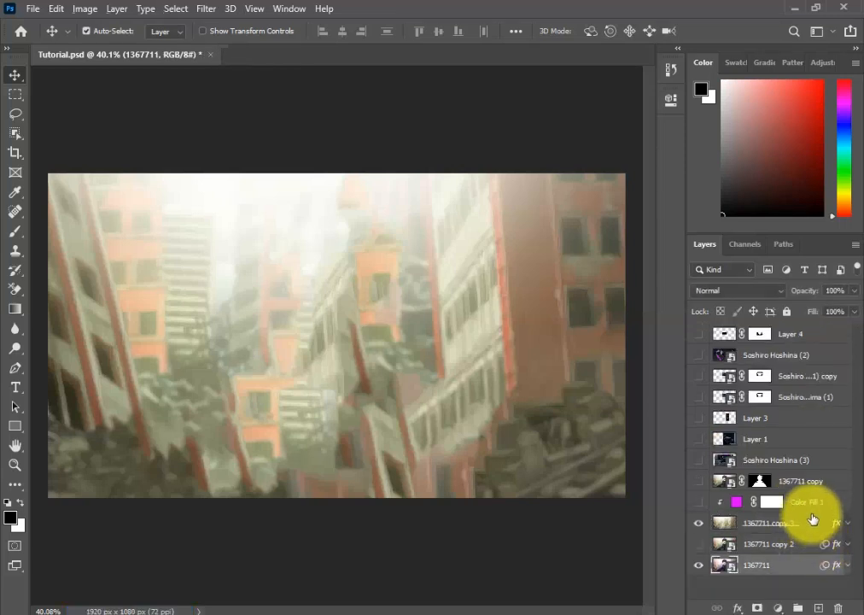
Try to drag the effects and smart filters of 1367711 onto the layers above it
{"action": "left_click", "coordinate": [845, 545]}
{"action": "left_click", "coordinate": [743, 545]}
{"action": "left_click", "coordinate": [846, 497]}
{"action": "left_click", "coordinate": [844, 564]}
{"action": "left_click_drag", "start_coordinate": [743, 558], "coordinate": [804, 475]}
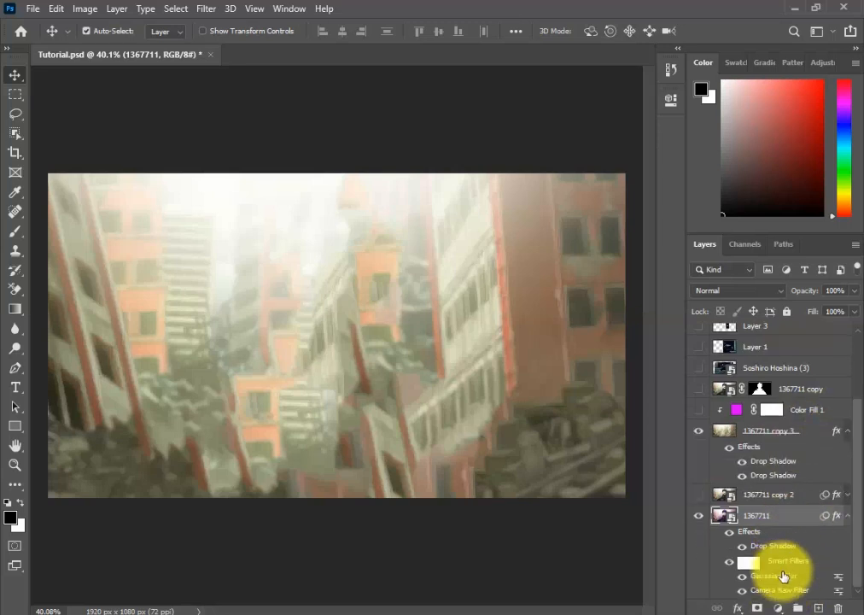
Try copying the smart filters of 1367711 onto 1367711 copy with 1367711 copy 3 hidden, and undo the changes
{"action": "left_click", "coordinate": [848, 431]}
{"action": "left_click", "coordinate": [829, 474]}
{"action": "key", "text": "c"}
{"action": "key", "text": "v"}
{"action": "left_click", "coordinate": [698, 473]}
{"action": "left_click_drag", "start_coordinate": [796, 513], "coordinate": [798, 436]}
{"action": "left_click", "coordinate": [840, 434]}
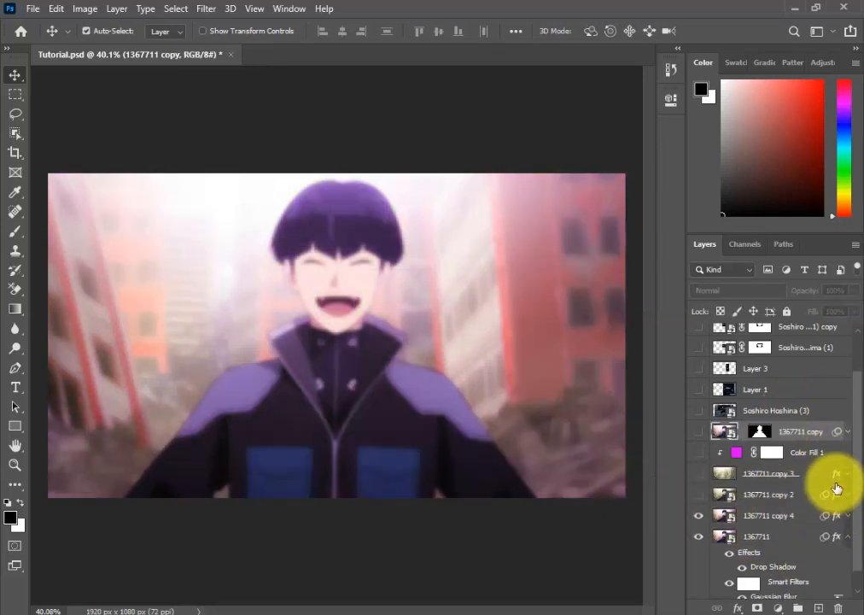
{"action": "key", "text": "Delete"}
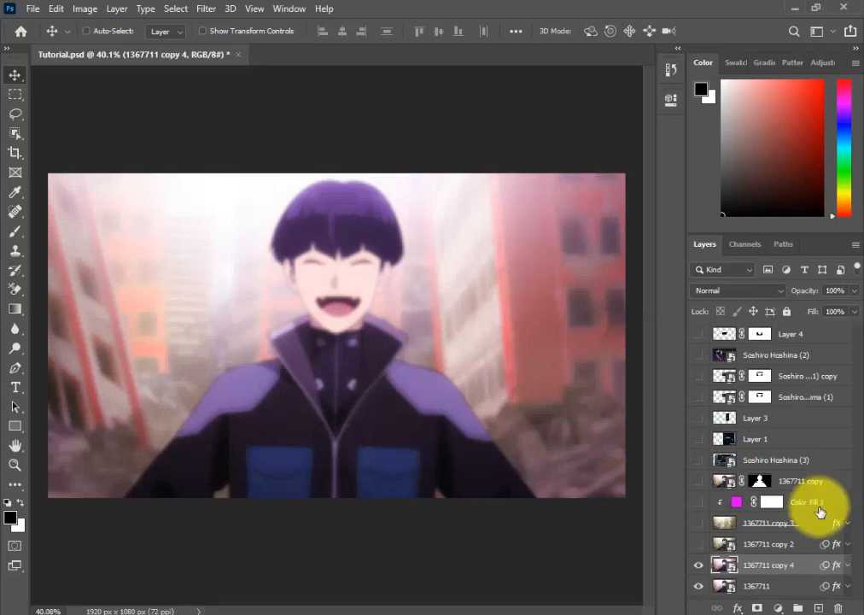
{"action": "key", "text": "ctrl+z"}
{"action": "key", "text": "ctrl+z"}
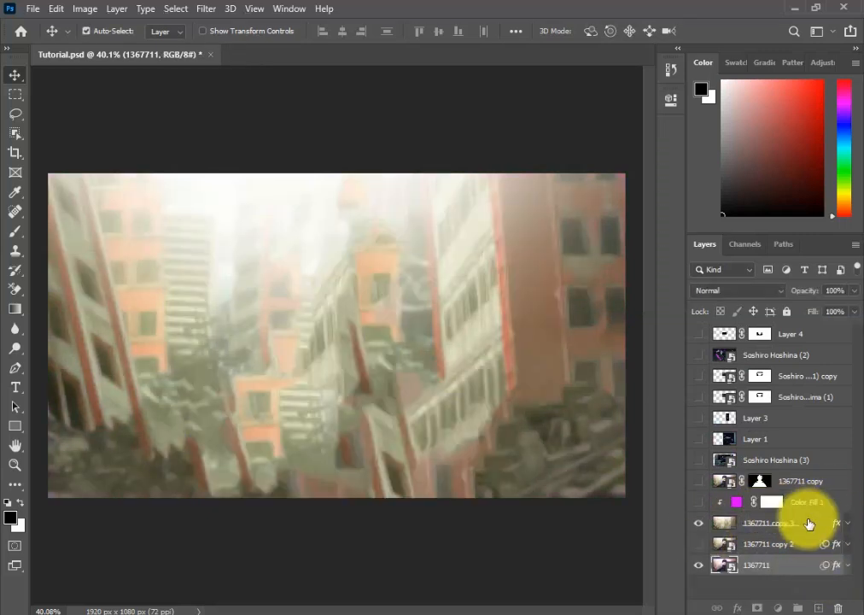
{"action": "double_click", "coordinate": [816, 525]}
{"action": "left_click", "coordinate": [662, 125]}
{"action": "right_click", "coordinate": [805, 529]}
{"action": "left_click", "coordinate": [847, 522]}
{"action": "right_click", "coordinate": [742, 543]}
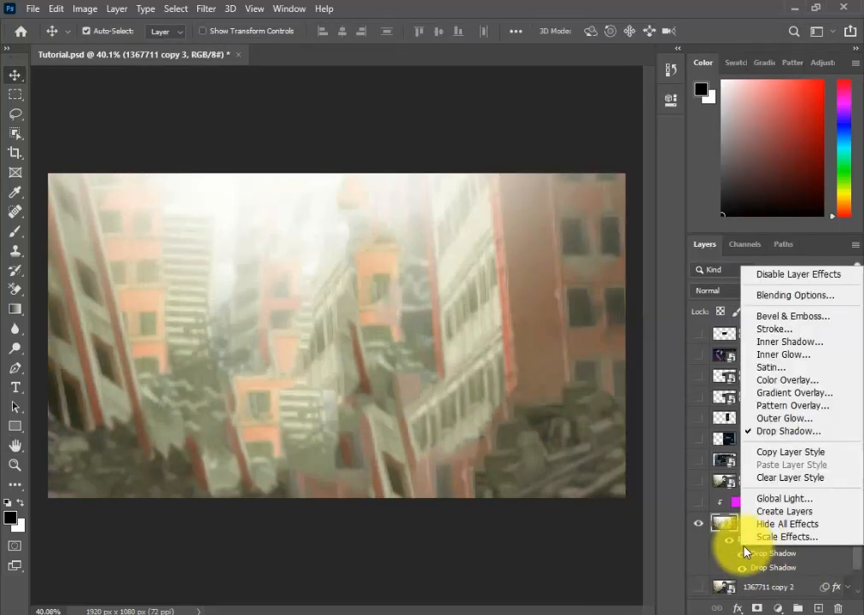
{"action": "right_click", "coordinate": [744, 545]}
{"action": "left_click", "coordinate": [673, 475]}
{"action": "scroll", "coordinate": [832, 577], "scroll_direction": "down", "scroll_amount": 1}
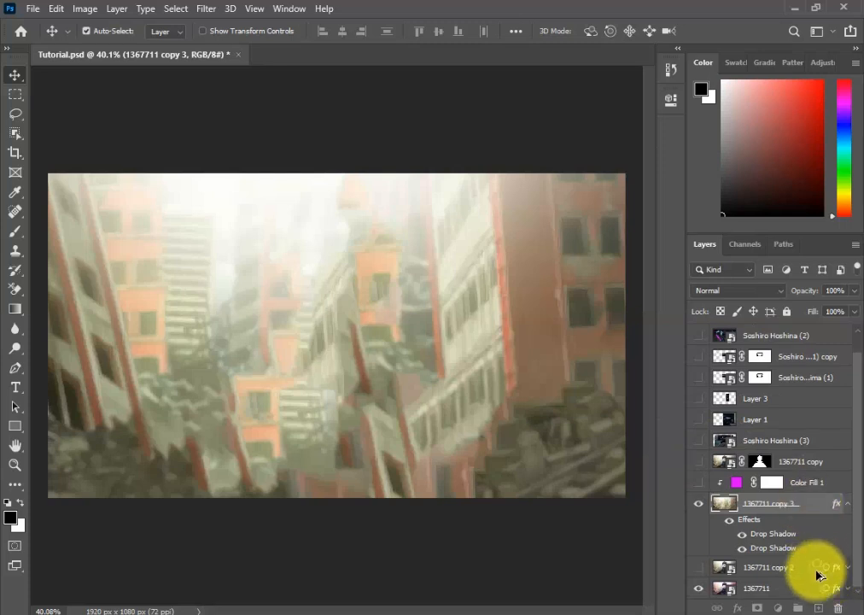
{"action": "right_click", "coordinate": [756, 507]}
{"action": "left_click", "coordinate": [617, 196]}
{"action": "key", "text": "ctrl+z"}
Clear the layer style of 1367711 copy 3 and convert the layer to a smart object
{"action": "right_click", "coordinate": [743, 537]}
{"action": "left_click", "coordinate": [786, 458]}
{"action": "right_click", "coordinate": [770, 523]}
{"action": "left_click", "coordinate": [626, 196]}
Copy the layer effects and the Gaussian Blur and Camera Raw smart filters from the layers below onto 1367711 copy 3
{"action": "left_click_drag", "start_coordinate": [835, 544], "coordinate": [830, 522], "text": "alt"}
{"action": "left_click_drag", "start_coordinate": [826, 596], "coordinate": [833, 528], "text": "alt"}
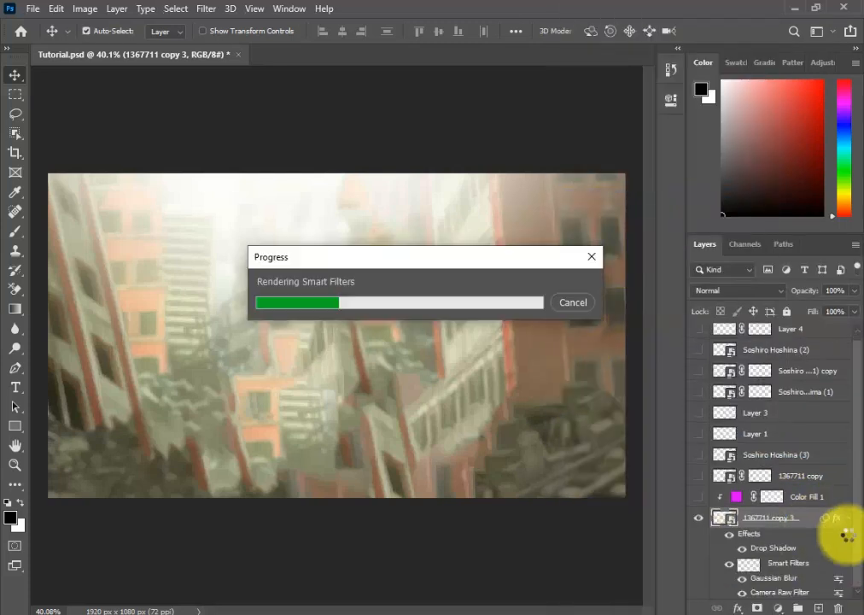
{"action": "left_click", "coordinate": [848, 518]}
Make the Color Fill 1 and 1367711 copy layers visible, checking the background layers by toggling their visibility
{"action": "left_click", "coordinate": [699, 501]}
{"action": "left_click", "coordinate": [745, 510]}
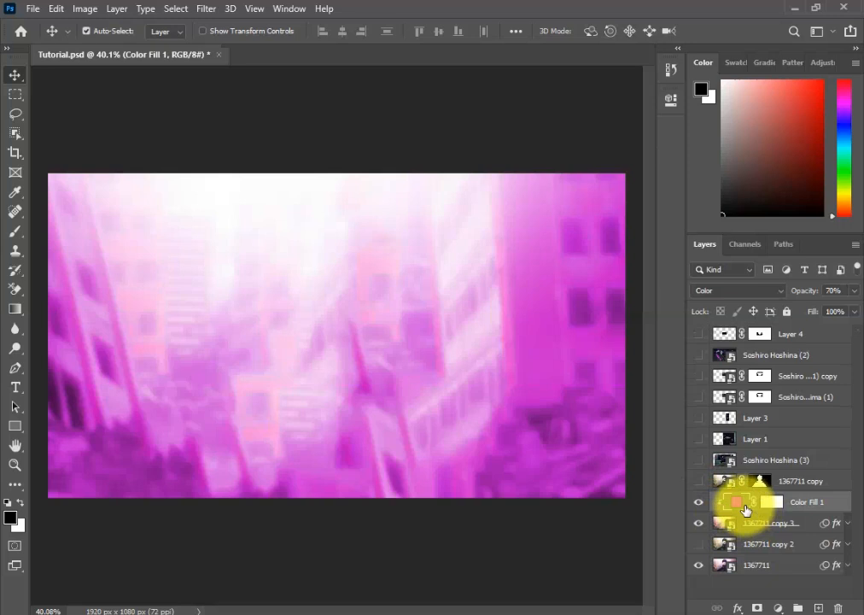
{"action": "left_click", "coordinate": [699, 568]}
{"action": "double_click", "coordinate": [698, 523]}
{"action": "left_click", "coordinate": [699, 481]}
Check the contents of Soshiro Hoshina (3) and delete it together with Layer 1
{"action": "left_click", "coordinate": [698, 462]}
{"action": "double_click", "coordinate": [698, 461]}
{"action": "left_click", "coordinate": [699, 462]}
{"action": "left_click", "coordinate": [758, 461]}
{"action": "key", "text": "Delete"}
Show the remaining hidden layers above the cutout and delete the Soshiro Hoshina (2) layer
{"action": "left_click_drag", "start_coordinate": [710, 455], "coordinate": [696, 361]}
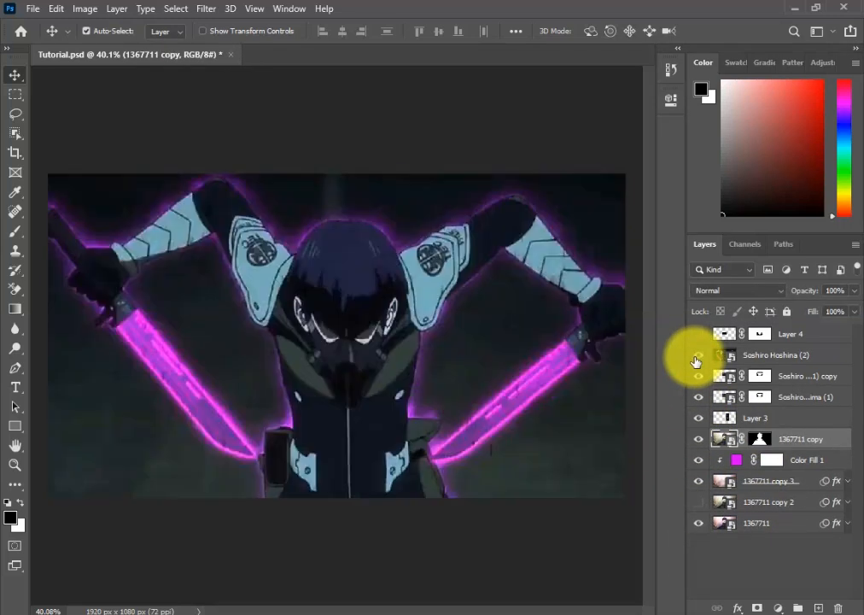
{"action": "left_click", "coordinate": [787, 359]}
{"action": "key", "text": "Delete"}
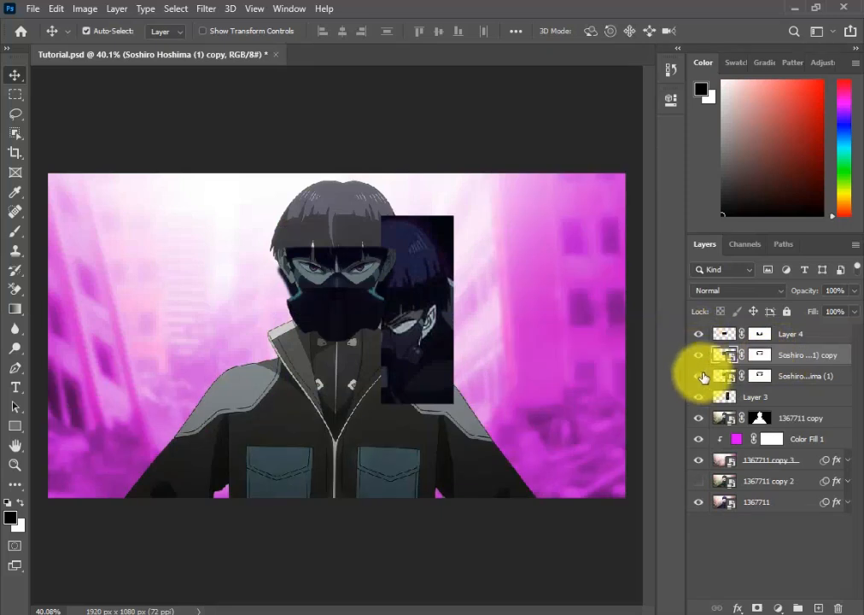
Delete Layer 3, the dark rectangular face fragment beside the character's head
{"action": "left_click", "coordinate": [723, 397]}
{"action": "scroll", "coordinate": [439, 364], "scroll_direction": "up", "scroll_amount": 4}
{"action": "left_click_drag", "start_coordinate": [439, 365], "coordinate": [373, 281]}
{"action": "left_click_drag", "start_coordinate": [768, 397], "coordinate": [774, 330]}
{"action": "left_click_drag", "start_coordinate": [412, 364], "coordinate": [457, 384]}
{"action": "key", "text": "Delete"}
{"action": "scroll", "coordinate": [503, 401], "scroll_direction": "down", "scroll_amount": 6}
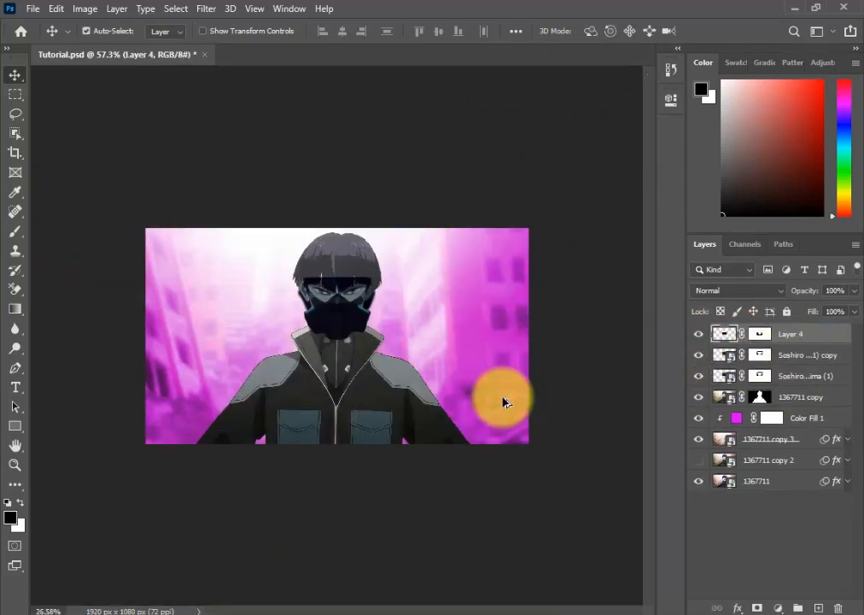
{"action": "key", "text": "ctrl+0"}
Group Color Fill 1 and the three 1367711 layers beneath it into a group named Background
{"action": "left_click", "coordinate": [787, 396]}
{"action": "left_click", "coordinate": [780, 417]}
{"action": "left_click", "coordinate": [784, 481], "text": "shift"}
{"action": "key", "text": "ctrl+g"}
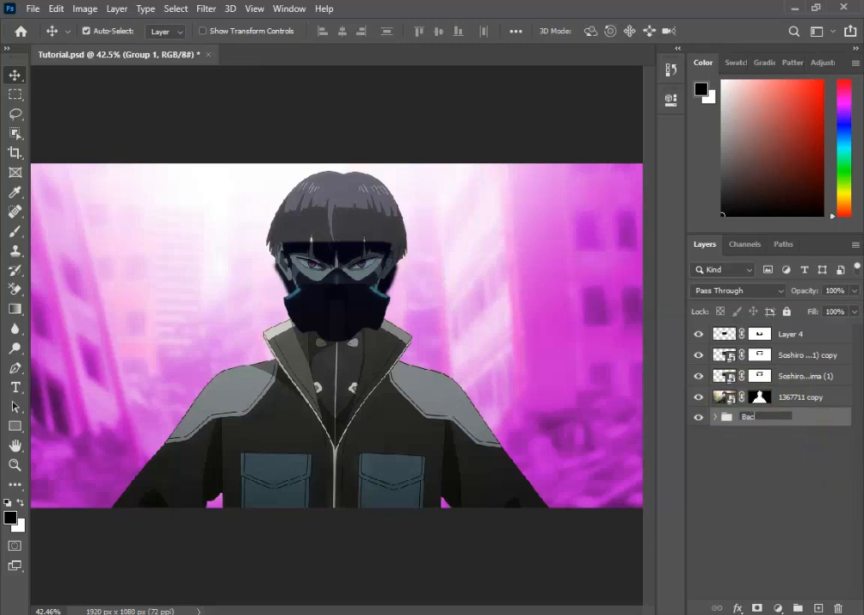
{"action": "left_click", "coordinate": [715, 417]}
{"action": "mouse_move", "coordinate": [698, 375]}
{"action": "left_mouse_down"}
{"action": "mouse_move", "coordinate": [698, 354]}
{"action": "mouse_move", "coordinate": [699, 376]}
{"action": "left_mouse_up"}
{"action": "left_click", "coordinate": [698, 334]}
{"action": "left_click", "coordinate": [698, 334]}
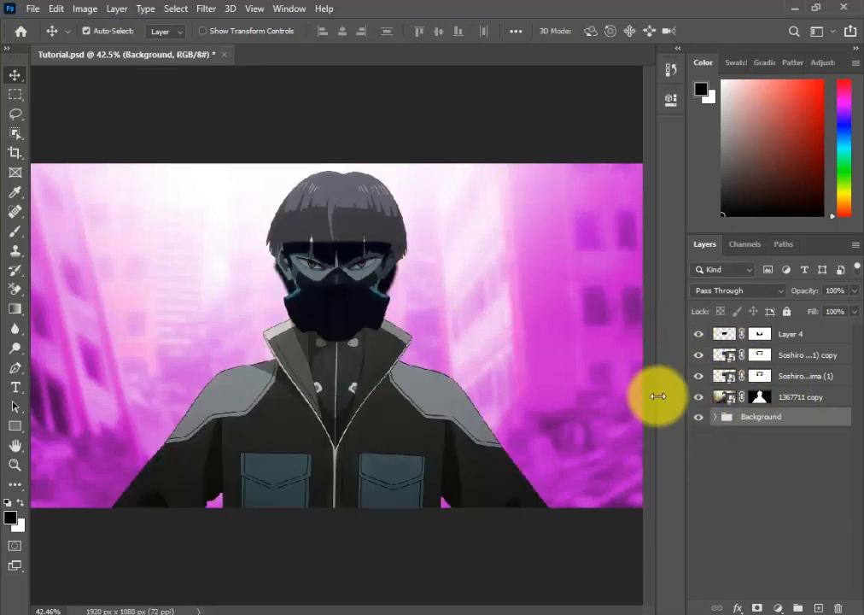
Change the Color Fill 1 layer in the Background group to black at 100% opacity
{"action": "left_click", "coordinate": [715, 417]}
{"action": "double_click", "coordinate": [748, 437]}
{"action": "left_click", "coordinate": [591, 127]}
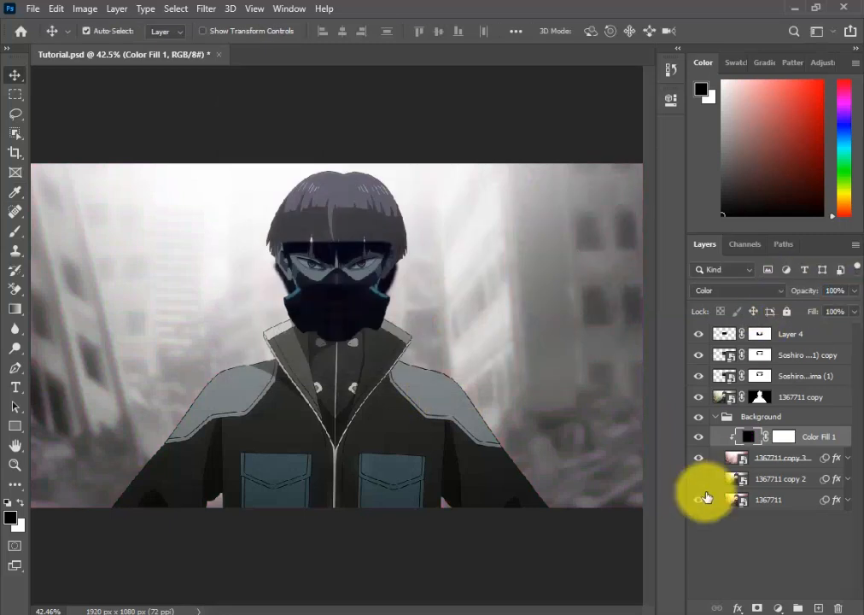
Edit the Camera Raw Filter of 1367711 copy 3, setting temperature and tint to 0, vibrance to -21 and saturation to -9
{"action": "left_click", "coordinate": [848, 458]}
{"action": "double_click", "coordinate": [788, 534]}
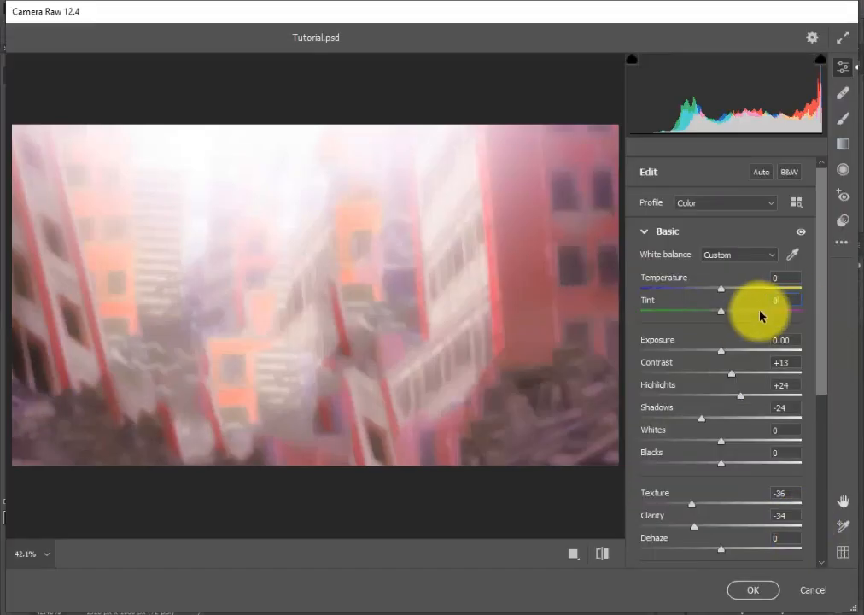
{"action": "left_click_drag", "start_coordinate": [722, 462], "coordinate": [705, 481]}
{"action": "scroll", "coordinate": [733, 447], "scroll_direction": "down", "scroll_amount": 3}
{"action": "left_click_drag", "start_coordinate": [750, 503], "coordinate": [714, 503]}
Set exposure to -1.00, contrast to +64, and highlights, shadows, whites and blacks each to -100
{"action": "scroll", "coordinate": [748, 478], "scroll_direction": "up", "scroll_amount": 3}
{"action": "left_click_drag", "start_coordinate": [747, 427], "coordinate": [640, 427]}
{"action": "left_click_drag", "start_coordinate": [721, 404], "coordinate": [640, 405]}
{"action": "left_click_drag", "start_coordinate": [701, 383], "coordinate": [638, 385]}
{"action": "left_click_drag", "start_coordinate": [741, 360], "coordinate": [641, 363]}
{"action": "left_click_drag", "start_coordinate": [731, 338], "coordinate": [772, 338]}
{"action": "mouse_move", "coordinate": [720, 317]}
{"action": "left_mouse_down"}
{"action": "mouse_move", "coordinate": [687, 313]}
{"action": "mouse_move", "coordinate": [706, 317]}
{"action": "left_mouse_up"}
{"action": "type", "text": "-1"}
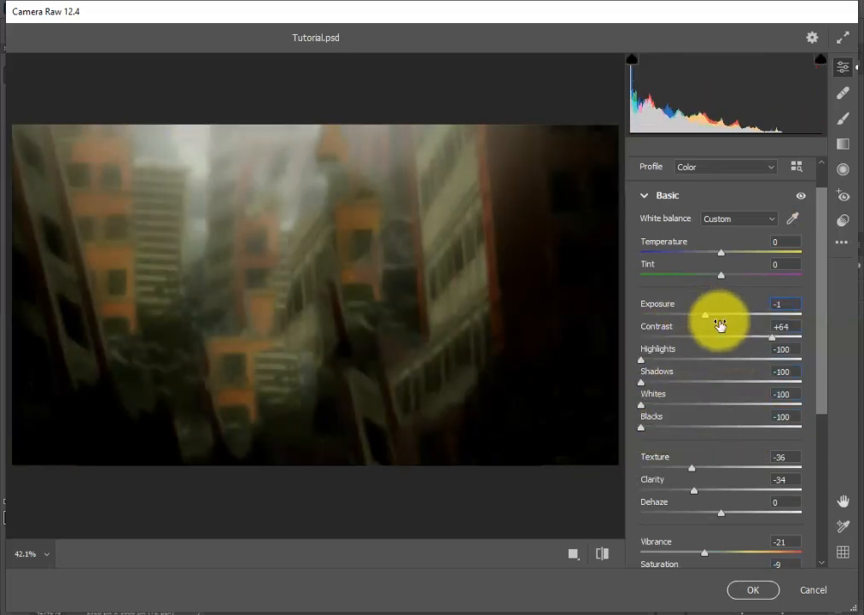
Browse the Artistic, Modern and Vintage profiles to compare their looks on the background
{"action": "scroll", "coordinate": [720, 315], "scroll_direction": "up", "scroll_amount": 1}
{"action": "left_click", "coordinate": [796, 203]}
{"action": "left_click", "coordinate": [652, 397]}
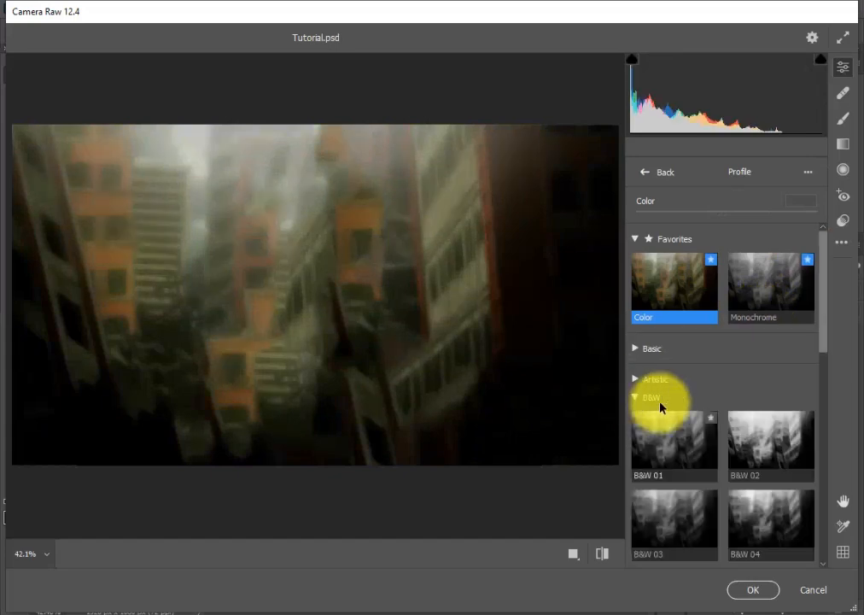
{"action": "left_click", "coordinate": [655, 379]}
{"action": "scroll", "coordinate": [717, 386], "scroll_direction": "down", "scroll_amount": 2}
{"action": "scroll", "coordinate": [701, 504], "scroll_direction": "down", "scroll_amount": 2}
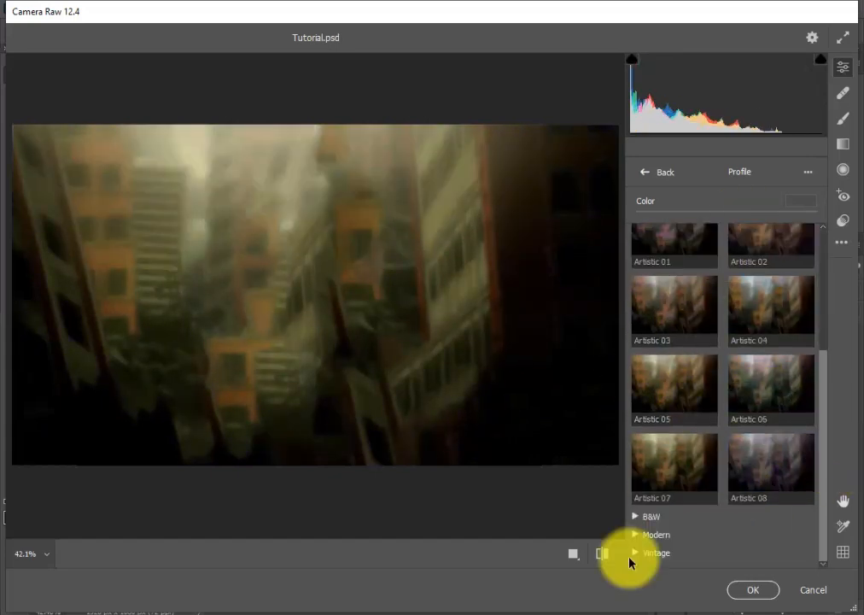
{"action": "left_click", "coordinate": [636, 557]}
{"action": "scroll", "coordinate": [663, 481], "scroll_direction": "down", "scroll_amount": 1}
{"action": "scroll", "coordinate": [683, 484], "scroll_direction": "down", "scroll_amount": 5}
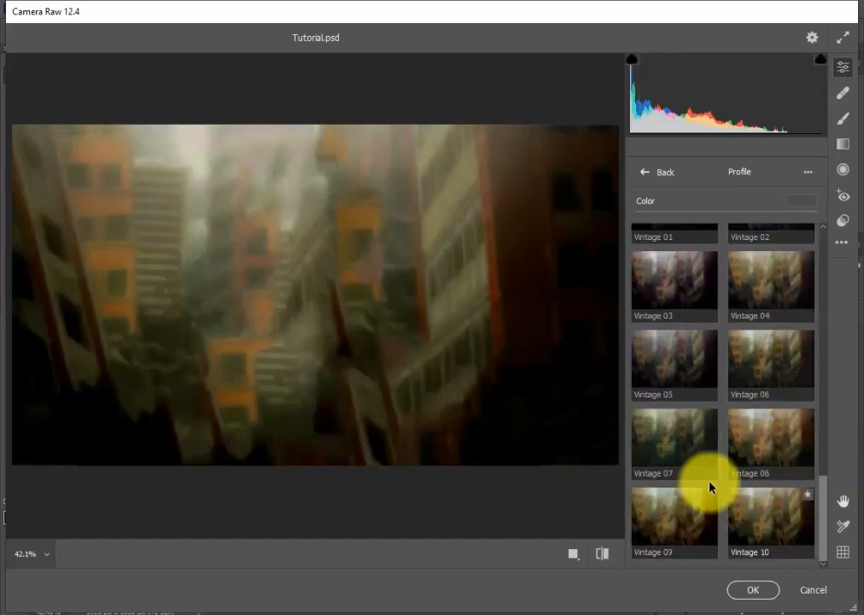
{"action": "scroll", "coordinate": [751, 504], "scroll_direction": "up", "scroll_amount": 8}
{"action": "scroll", "coordinate": [777, 444], "scroll_direction": "down", "scroll_amount": 5}
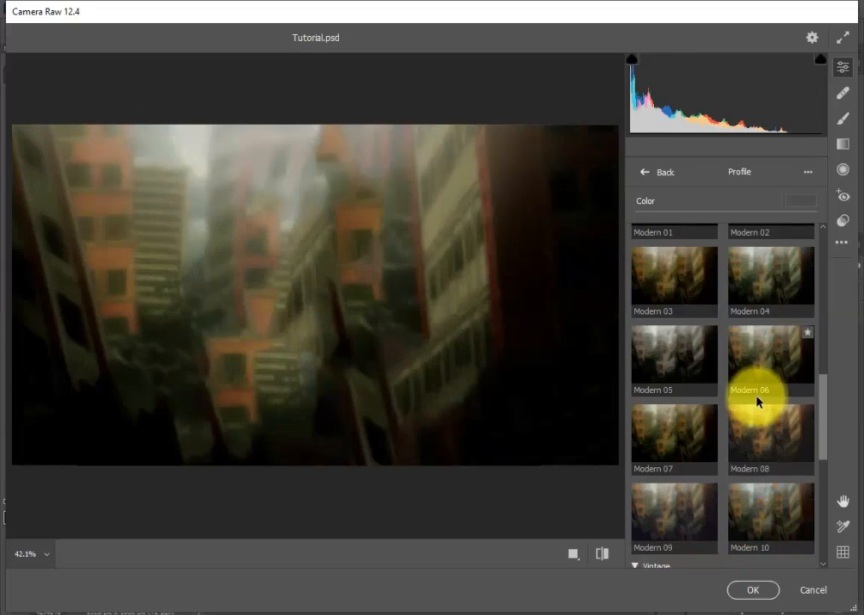
{"action": "scroll", "coordinate": [786, 427], "scroll_direction": "down", "scroll_amount": 1}
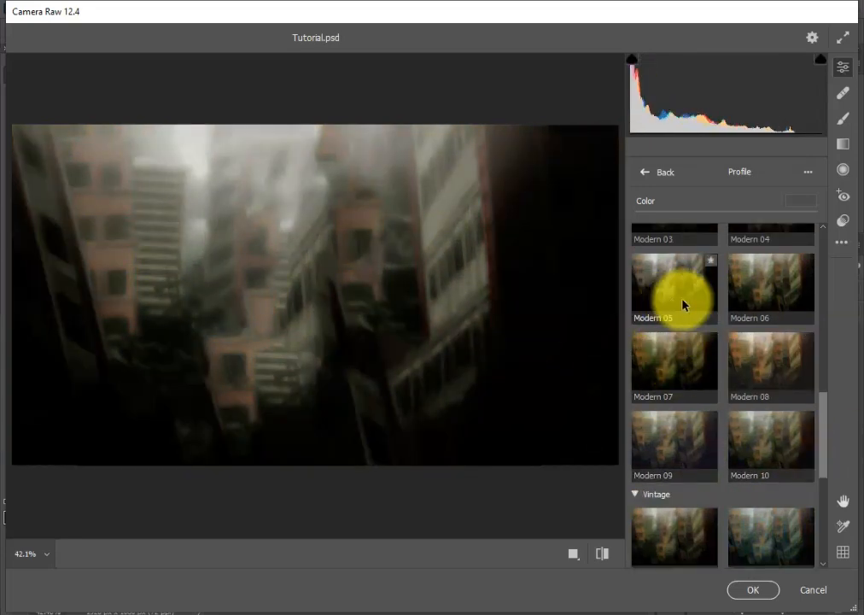
{"action": "scroll", "coordinate": [752, 309], "scroll_direction": "up", "scroll_amount": 2}
{"action": "left_click", "coordinate": [791, 337]}
{"action": "left_click", "coordinate": [647, 177]}
{"action": "left_click", "coordinate": [651, 203]}
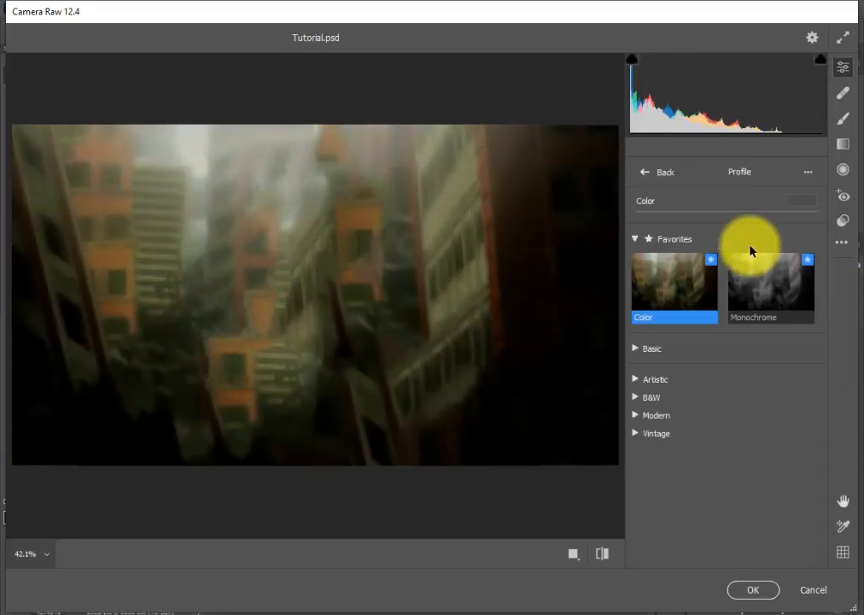
Apply the Modern 05 profile to the background image
{"action": "left_click", "coordinate": [637, 391]}
{"action": "scroll", "coordinate": [790, 350], "scroll_direction": "down", "scroll_amount": 2}
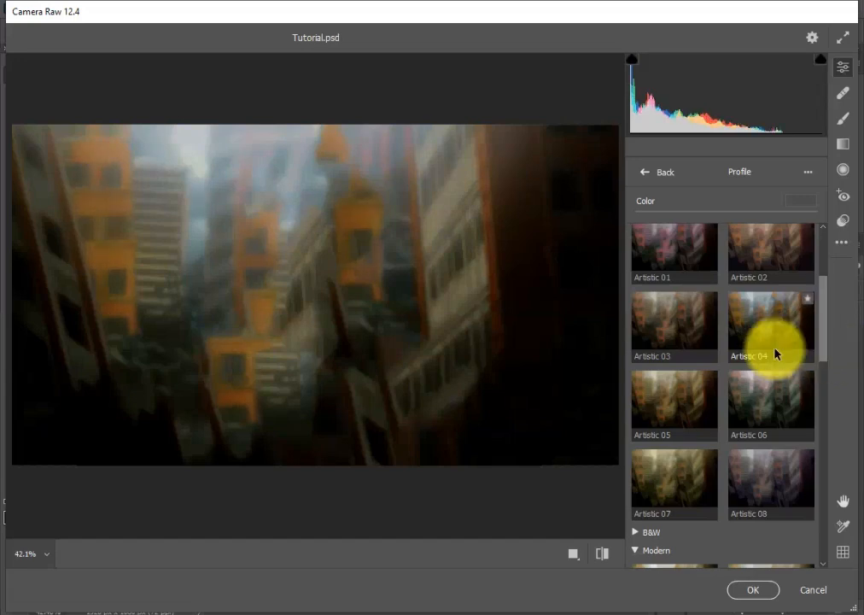
{"action": "scroll", "coordinate": [806, 488], "scroll_direction": "down", "scroll_amount": 5}
{"action": "left_click", "coordinate": [704, 378]}
{"action": "left_click", "coordinate": [649, 176]}
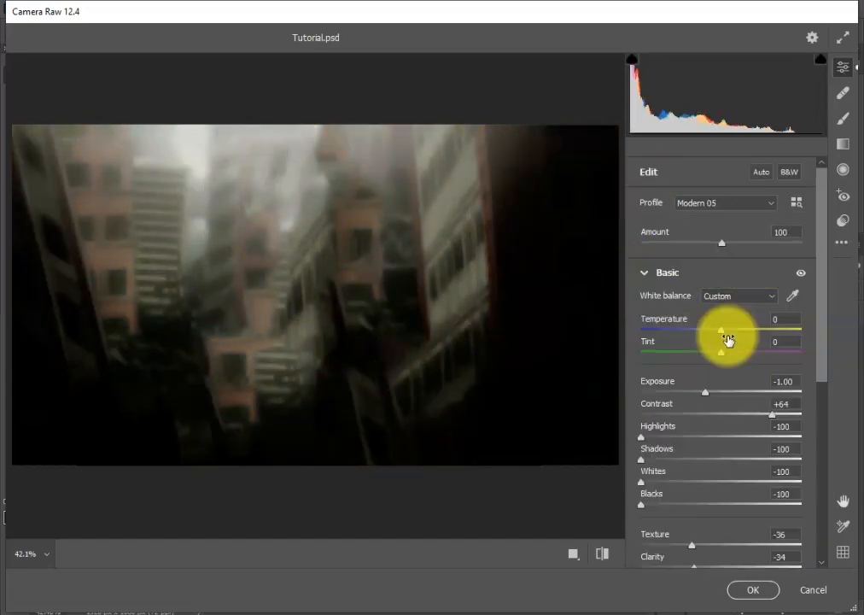
Set texture to -80, clarity to -84 and dehaze to 0, and apply the Camera Raw changes
{"action": "scroll", "coordinate": [727, 337], "scroll_direction": "down", "scroll_amount": 2}
{"action": "left_click_drag", "start_coordinate": [702, 460], "coordinate": [741, 462]}
{"action": "left_click", "coordinate": [775, 436]}
{"action": "left_click", "coordinate": [654, 459]}
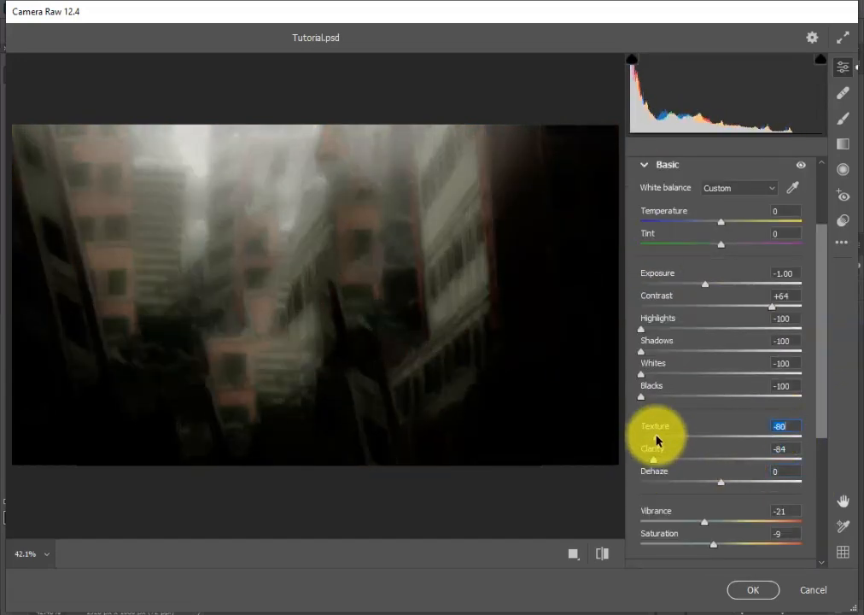
{"action": "left_click", "coordinate": [752, 595]}
Change the Color Fill 1 color to the dark violet-blue 0c0914
{"action": "scroll", "coordinate": [537, 445], "scroll_direction": "down", "scroll_amount": 1}
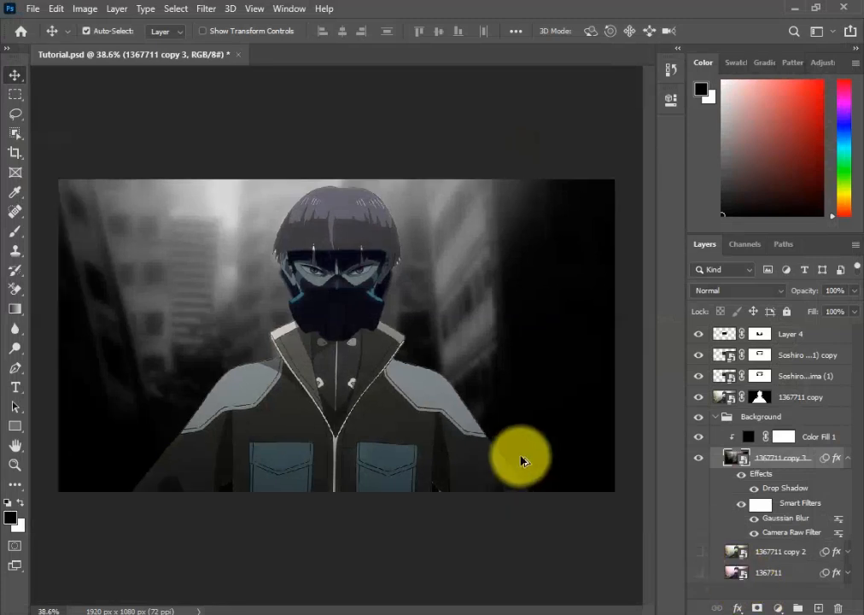
{"action": "scroll", "coordinate": [520, 459], "scroll_direction": "up", "scroll_amount": 3}
{"action": "scroll", "coordinate": [519, 448], "scroll_direction": "down", "scroll_amount": 2}
{"action": "double_click", "coordinate": [745, 437]}
{"action": "left_click", "coordinate": [443, 192]}
{"action": "left_click_drag", "start_coordinate": [415, 280], "coordinate": [423, 299]}
{"action": "left_click_drag", "start_coordinate": [452, 93], "coordinate": [669, 64]}
{"action": "left_click", "coordinate": [641, 276]}
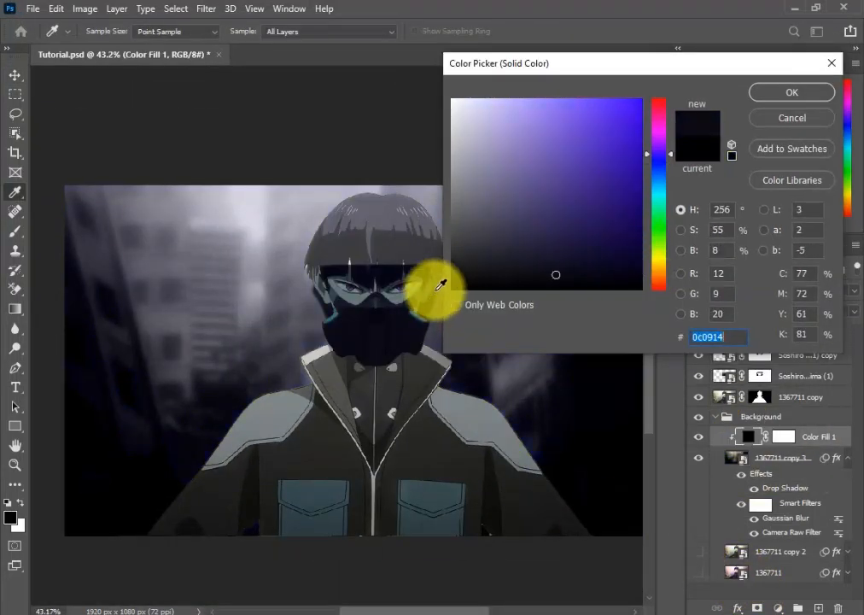
{"action": "key", "text": "Return"}
Brush black on the 1367711 copy mask to remove the light fringe along the hair tips beside the right-hand ear
{"action": "scroll", "coordinate": [387, 314], "scroll_direction": "up", "scroll_amount": 6}
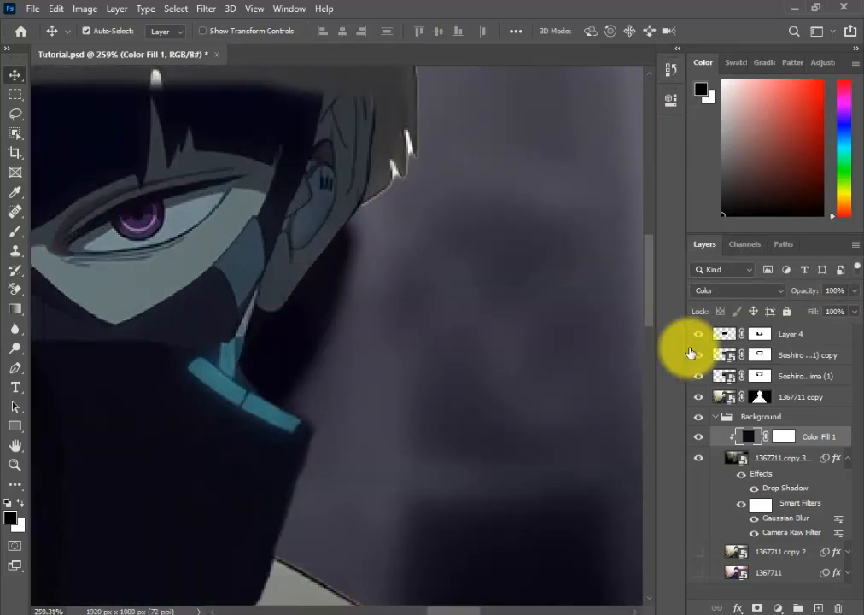
{"action": "left_click", "coordinate": [760, 397]}
{"action": "scroll", "coordinate": [433, 260], "scroll_direction": "up", "scroll_amount": 3}
{"action": "left_click_drag", "start_coordinate": [433, 260], "coordinate": [488, 402]}
{"action": "key", "text": "b"}
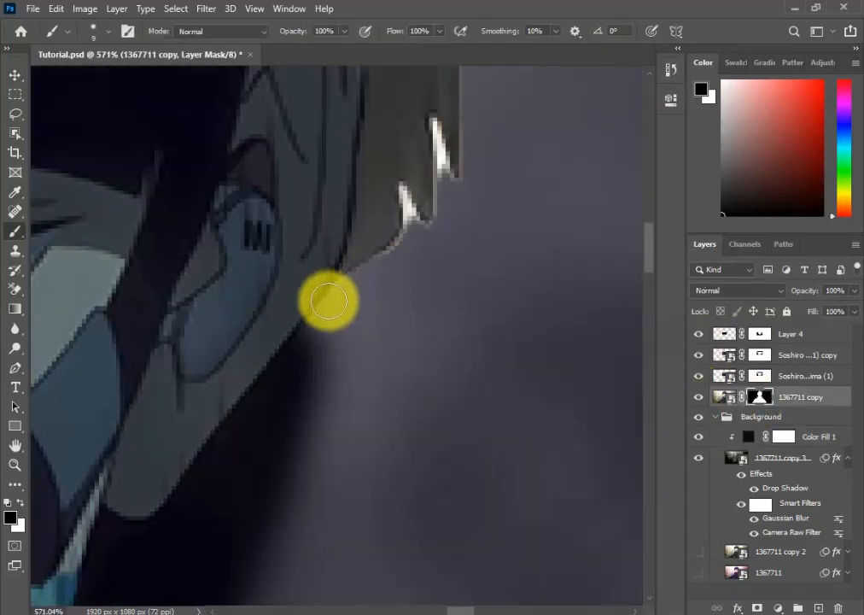
{"action": "scroll", "coordinate": [359, 271], "scroll_direction": "up", "scroll_amount": 3}
{"action": "key", "text": "ctrl+z"}
{"action": "right_click", "coordinate": [364, 286]}
{"action": "left_click", "coordinate": [760, 397]}
{"action": "left_click_drag", "start_coordinate": [344, 305], "coordinate": [453, 214]}
{"action": "left_click_drag", "start_coordinate": [468, 88], "coordinate": [419, 312]}
Reduce the brush to 2 px and mask out the bright gaps between the right-hand hair tips
{"action": "key", "text": "bracketleft"}
{"action": "key", "text": "bracketleft"}
{"action": "key", "text": "bracketleft"}
{"action": "key", "text": "bracketleft"}
{"action": "key", "text": "bracketleft"}
{"action": "key", "text": "bracketleft"}
{"action": "key", "text": "bracketleft"}
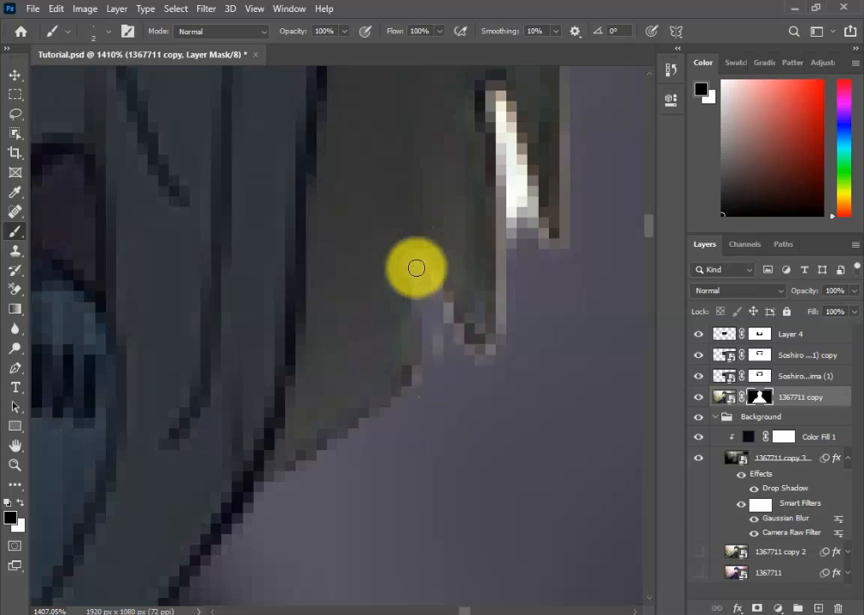
{"action": "mouse_move", "coordinate": [502, 256]}
{"action": "left_mouse_down"}
{"action": "mouse_move", "coordinate": [552, 270]}
{"action": "mouse_move", "coordinate": [503, 193]}
{"action": "left_mouse_up"}
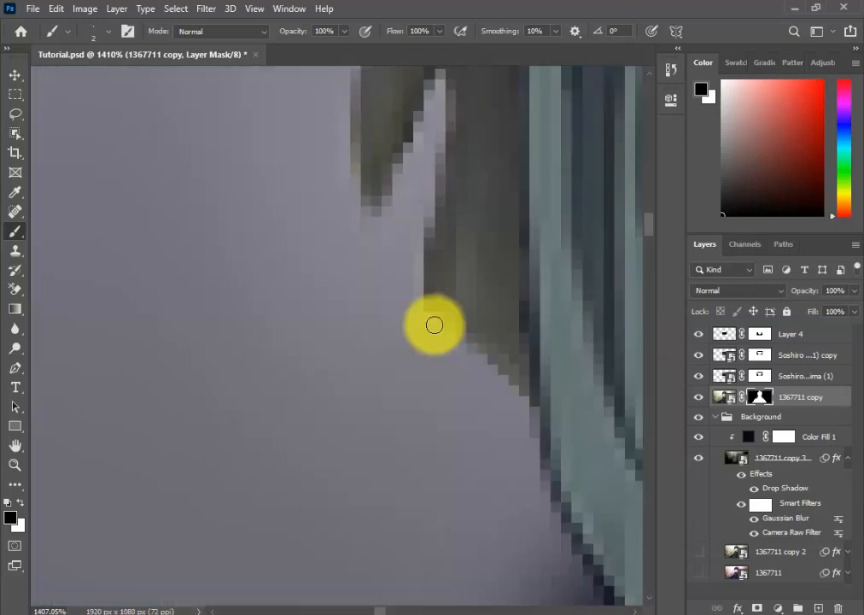
Mask out the remaining fringe at the hair tips beside the left-hand ear and collapse the Background group
{"action": "scroll", "coordinate": [434, 325], "scroll_direction": "down", "scroll_amount": 8}
{"action": "mouse_move", "coordinate": [434, 326]}
{"action": "left_mouse_down"}
{"action": "mouse_move", "coordinate": [353, 362]}
{"action": "mouse_move", "coordinate": [460, 385]}
{"action": "left_mouse_up"}
{"action": "scroll", "coordinate": [460, 385], "scroll_direction": "up", "scroll_amount": 4}
{"action": "scroll", "coordinate": [449, 370], "scroll_direction": "down", "scroll_amount": 10}
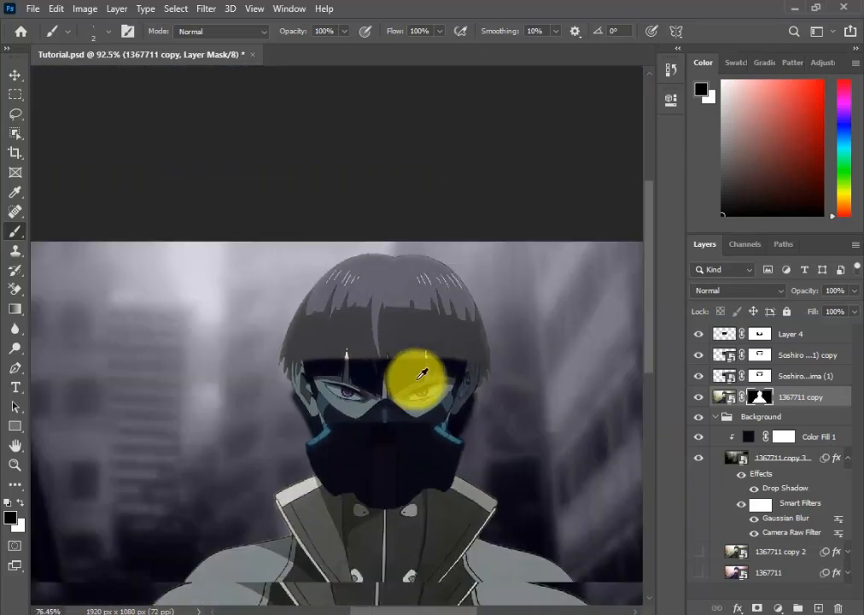
{"action": "key", "text": "v"}
{"action": "scroll", "coordinate": [474, 422], "scroll_direction": "down", "scroll_amount": 1}
{"action": "left_click", "coordinate": [716, 418]}
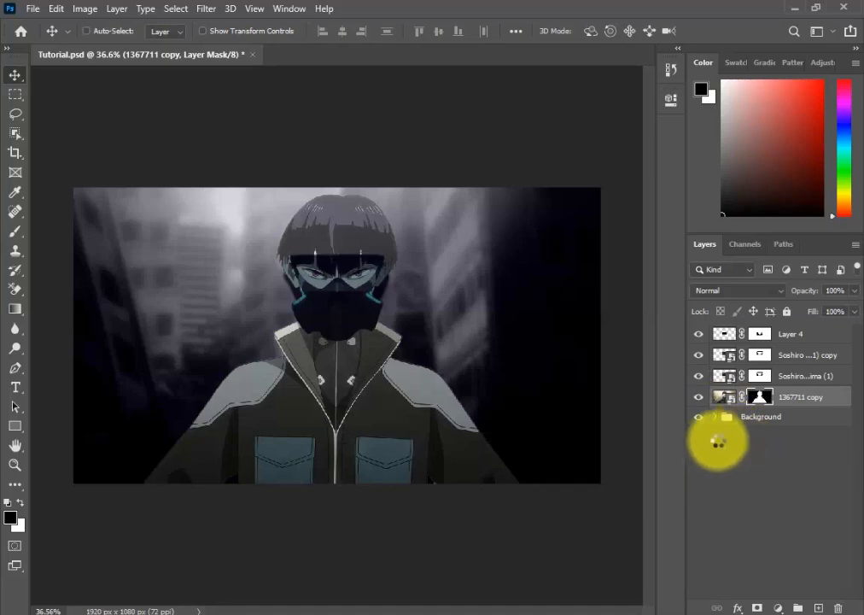
Open the Camera Raw Filter on the 1367711 copy image, setting texture to +20, clarity to +18, vibrance to +60 and saturation to +59
{"action": "key", "text": "ctrl+shift+a"}
{"action": "left_click", "coordinate": [809, 590]}
{"action": "left_click", "coordinate": [725, 395]}
{"action": "key", "text": "ctrl+shift+a"}
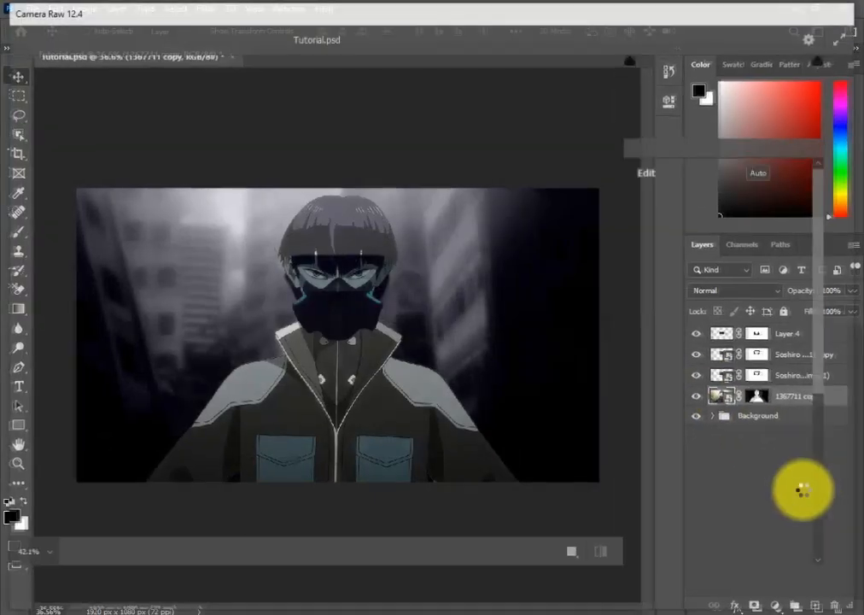
{"action": "left_click", "coordinate": [735, 527]}
{"action": "scroll", "coordinate": [735, 530], "scroll_direction": "down", "scroll_amount": 1}
{"action": "left_click_drag", "start_coordinate": [736, 517], "coordinate": [770, 518]}
{"action": "left_click_drag", "start_coordinate": [766, 540], "coordinate": [690, 540]}
{"action": "type", "text": "59"}
{"action": "key", "text": "Return"}
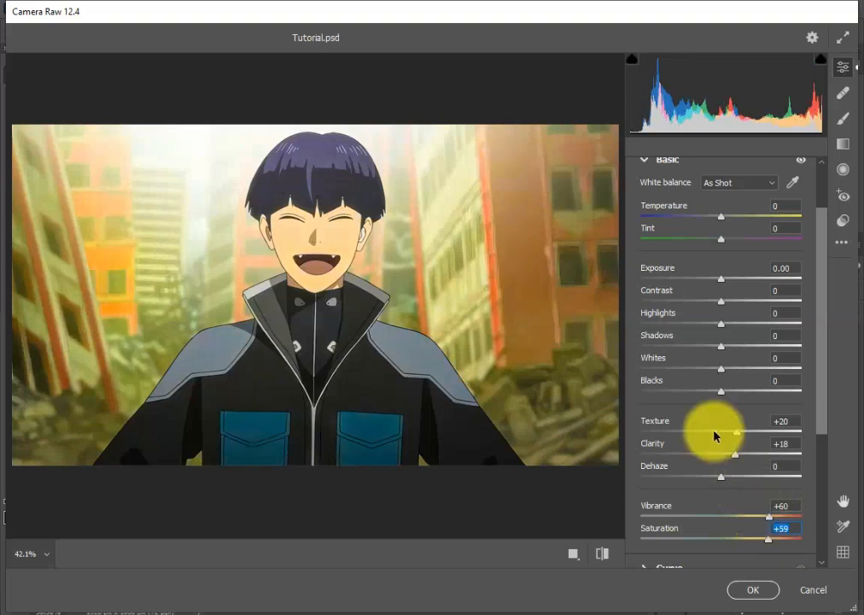
Adjust highlights to -31, shadows to -82, whites to -80, blacks to -68, texture to +43 and clarity to +48
{"action": "left_click", "coordinate": [686, 345]}
{"action": "left_click", "coordinate": [679, 367]}
{"action": "left_click", "coordinate": [668, 391]}
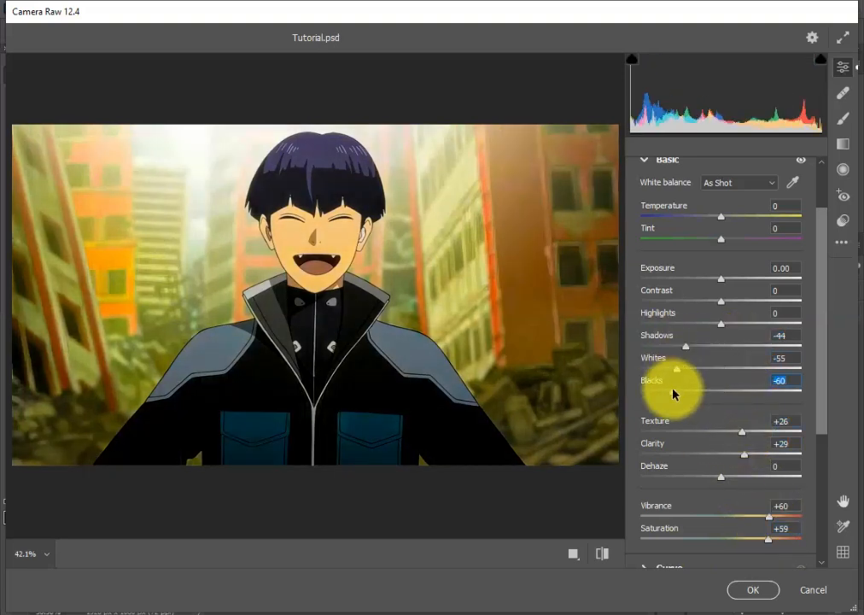
{"action": "left_click", "coordinate": [651, 391]}
{"action": "left_click", "coordinate": [655, 369]}
{"action": "left_click", "coordinate": [665, 346]}
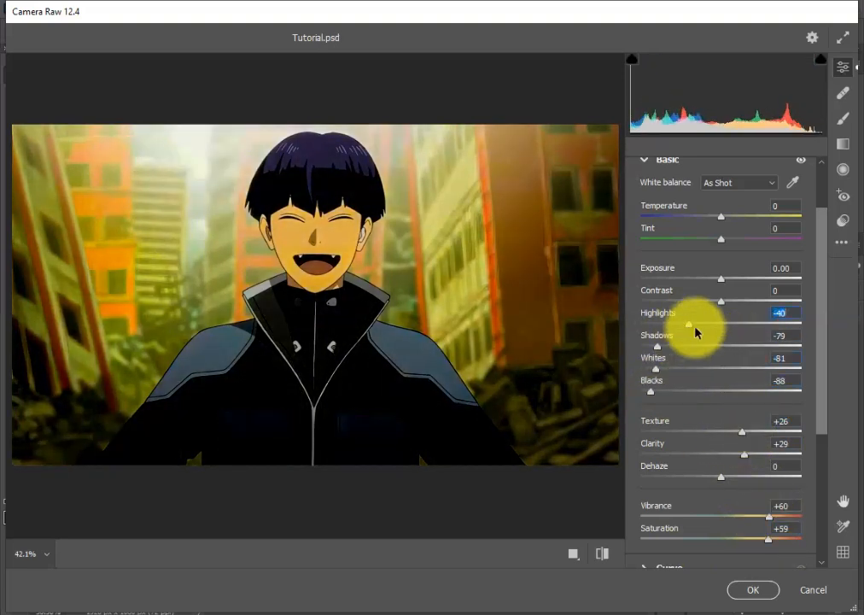
{"action": "left_click", "coordinate": [696, 324]}
{"action": "left_click", "coordinate": [675, 346]}
{"action": "left_click", "coordinate": [759, 454]}
{"action": "left_click", "coordinate": [755, 432]}
{"action": "left_click", "coordinate": [671, 368]}
{"action": "left_click", "coordinate": [665, 391]}
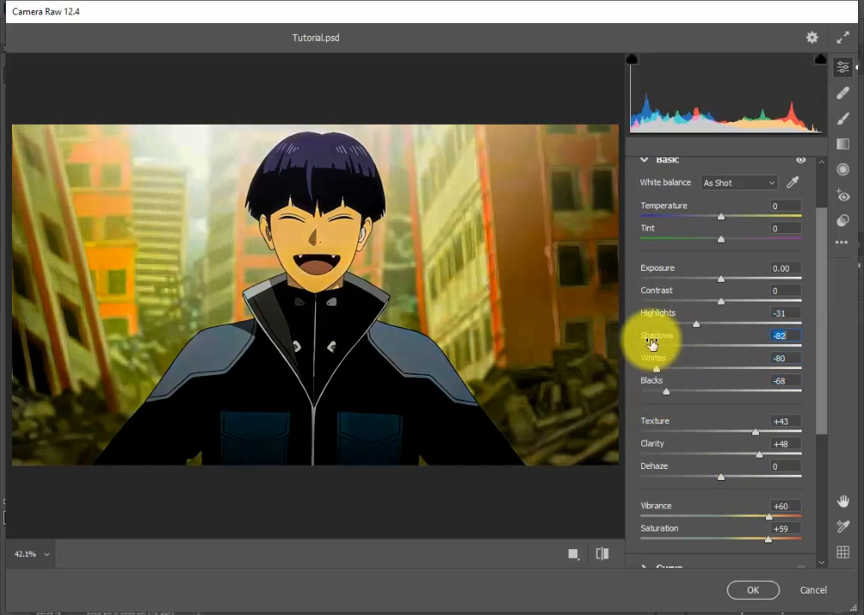
{"action": "scroll", "coordinate": [728, 240], "scroll_direction": "down", "scroll_amount": 2}
{"action": "left_click", "coordinate": [646, 487]}
{"action": "left_click", "coordinate": [680, 355]}
{"action": "left_click", "coordinate": [798, 344]}
{"action": "left_click", "coordinate": [797, 344]}
{"action": "left_click", "coordinate": [683, 236]}
Browse the Camera Raw profiles and apply Artistic 04 at amount 100 to the 1367711 copy image
{"action": "left_click", "coordinate": [795, 202]}
{"action": "left_click", "coordinate": [636, 367]}
{"action": "scroll", "coordinate": [679, 368], "scroll_direction": "down", "scroll_amount": 4}
{"action": "scroll", "coordinate": [691, 358], "scroll_direction": "down", "scroll_amount": 10}
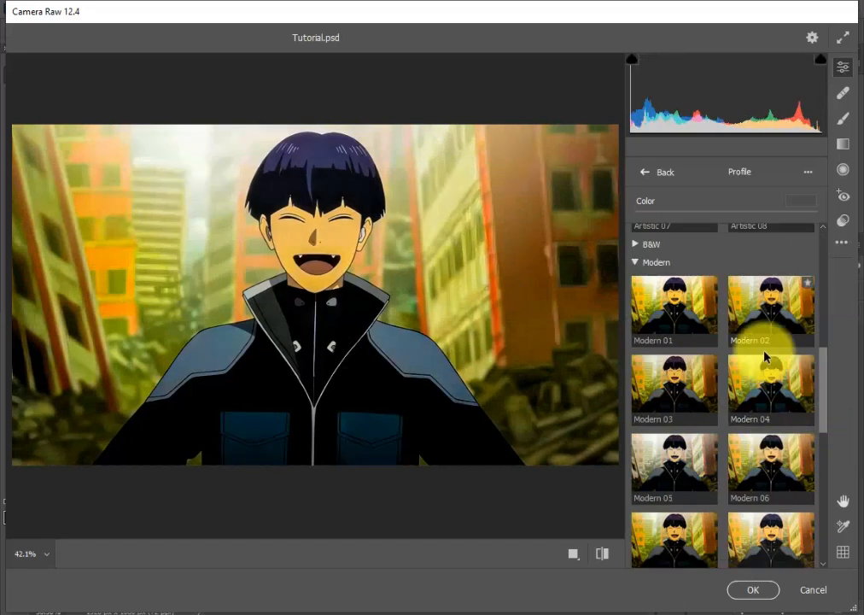
{"action": "scroll", "coordinate": [722, 401], "scroll_direction": "down", "scroll_amount": 5}
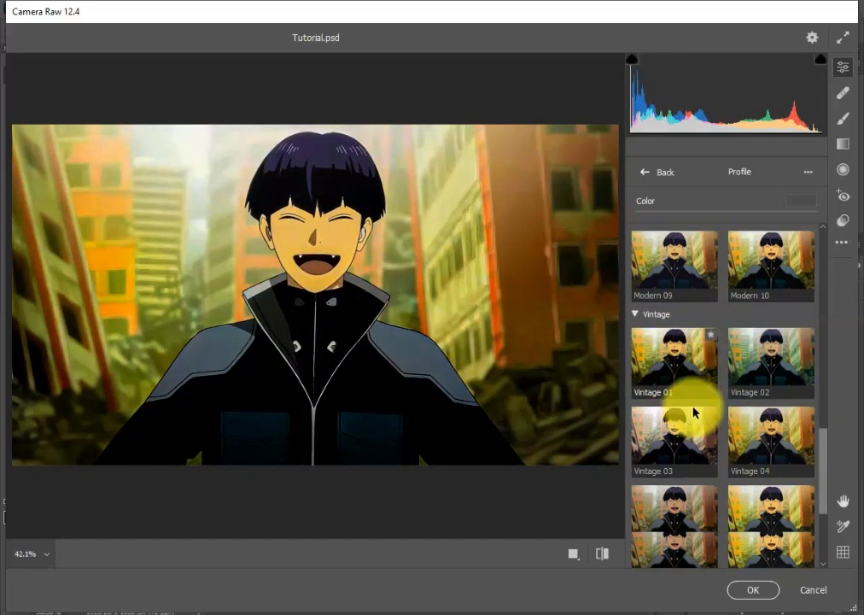
{"action": "scroll", "coordinate": [714, 432], "scroll_direction": "up", "scroll_amount": 3}
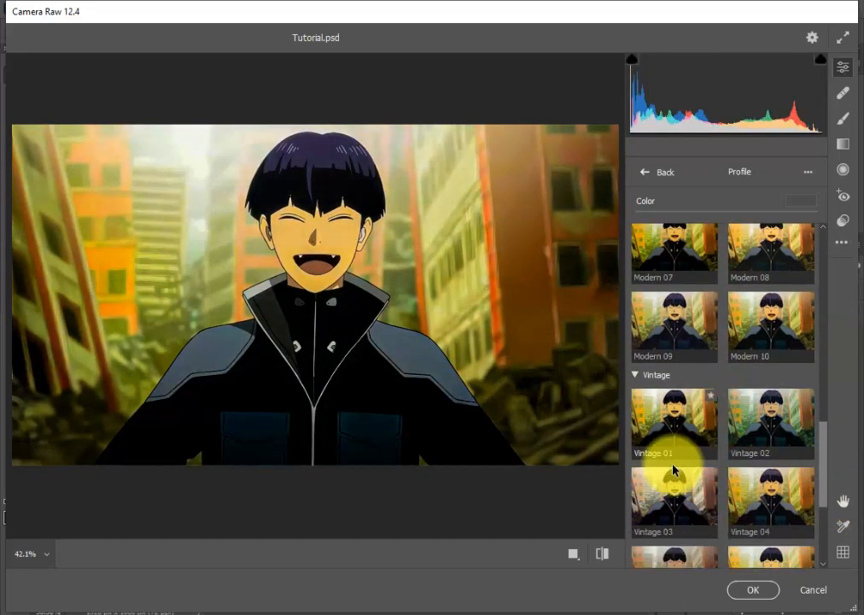
{"action": "scroll", "coordinate": [671, 471], "scroll_direction": "down", "scroll_amount": 1}
{"action": "scroll", "coordinate": [691, 504], "scroll_direction": "up", "scroll_amount": 8}
{"action": "scroll", "coordinate": [723, 427], "scroll_direction": "down", "scroll_amount": 4}
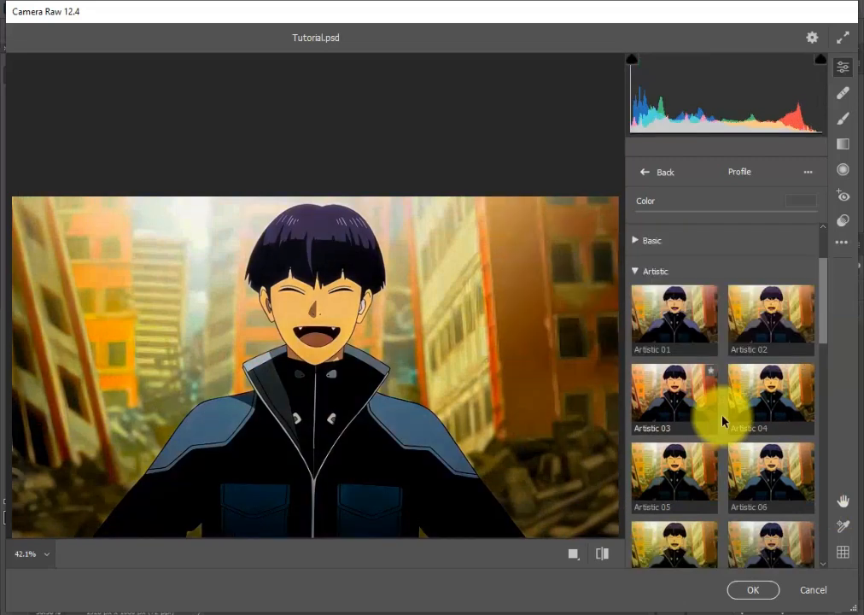
{"action": "left_click", "coordinate": [810, 381]}
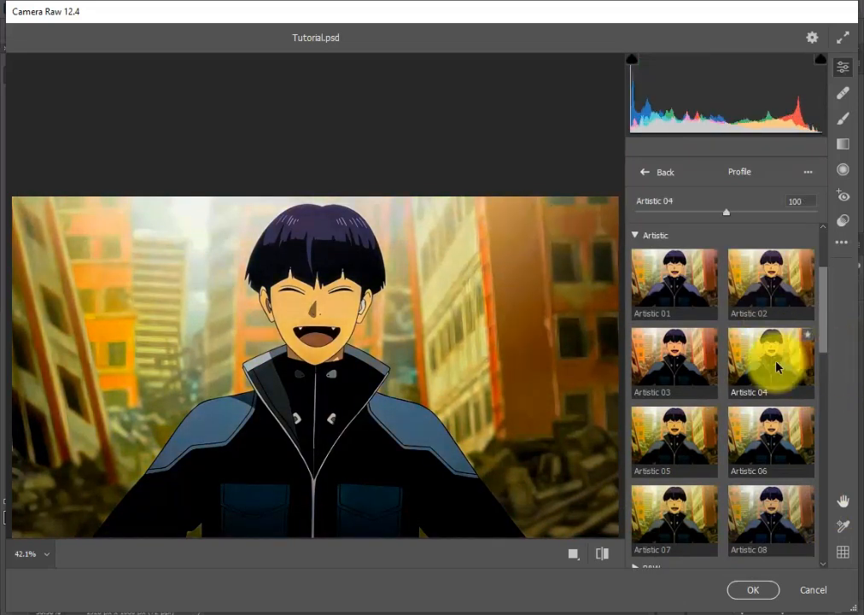
{"action": "left_click", "coordinate": [767, 357]}
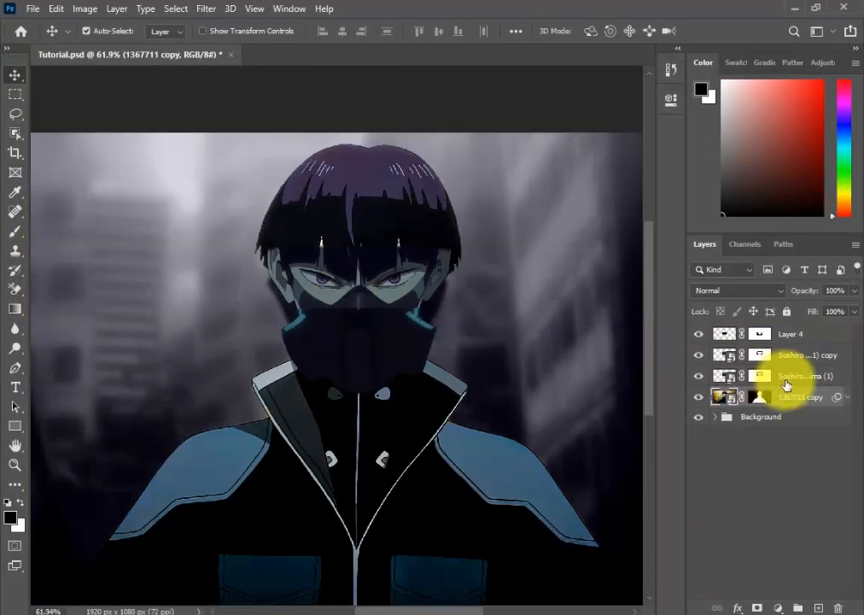
Apply the Camera Raw Filter to both Soshiro Hoshima layers and duplicate Layer 4 as a smart object
{"action": "left_click", "coordinate": [811, 380]}
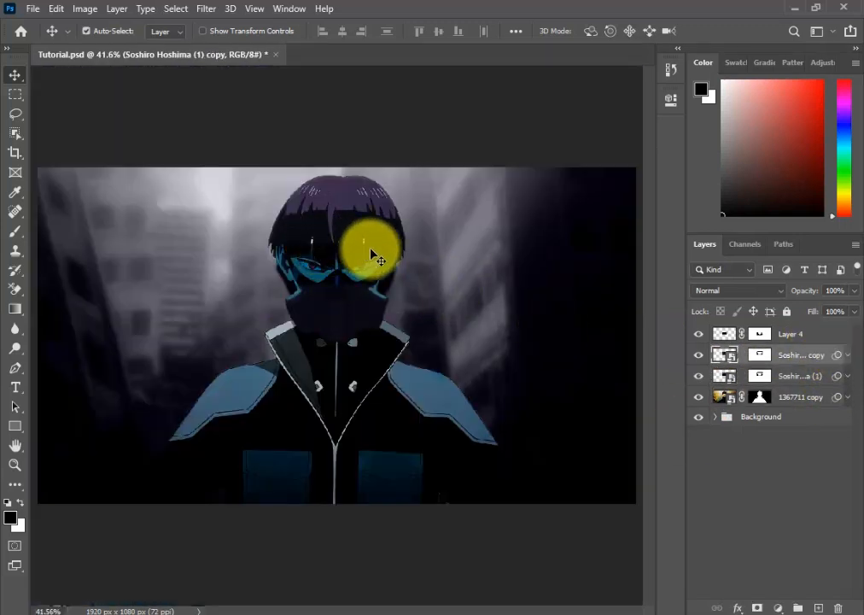
{"action": "right_click", "coordinate": [794, 334]}
{"action": "key", "text": "Escape"}
{"action": "key", "text": "ctrl+j"}
{"action": "right_click", "coordinate": [787, 334]}
{"action": "left_click", "coordinate": [702, 196]}
Transfer Layer 4's mask to the smart object copy and delete the original Layer 4
{"action": "left_click_drag", "start_coordinate": [759, 354], "coordinate": [768, 333]}
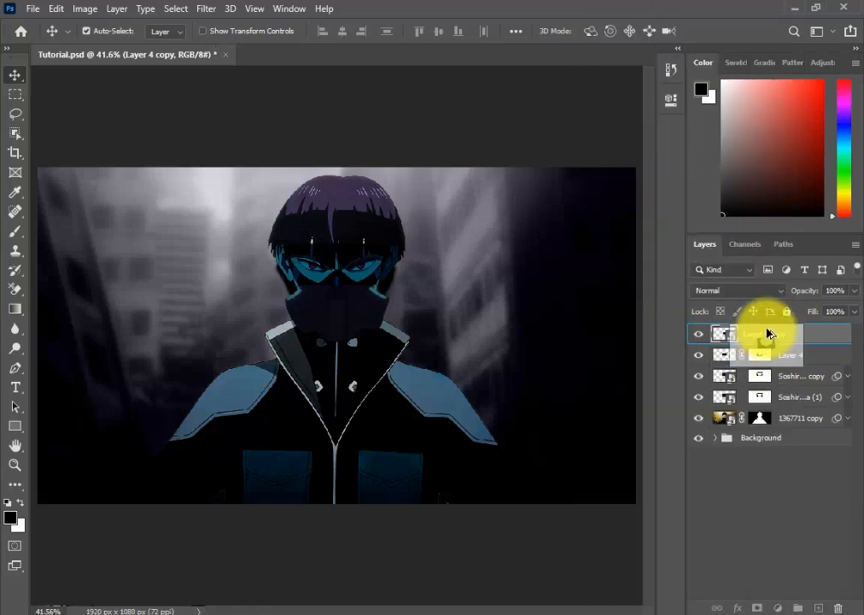
{"action": "left_click", "coordinate": [790, 357]}
{"action": "key", "text": "Delete"}
Target the Layer 4 copy mask with the 2 px brush and clean up where the left-hand strap meets the face mask
{"action": "scroll", "coordinate": [455, 248], "scroll_direction": "up", "scroll_amount": 10}
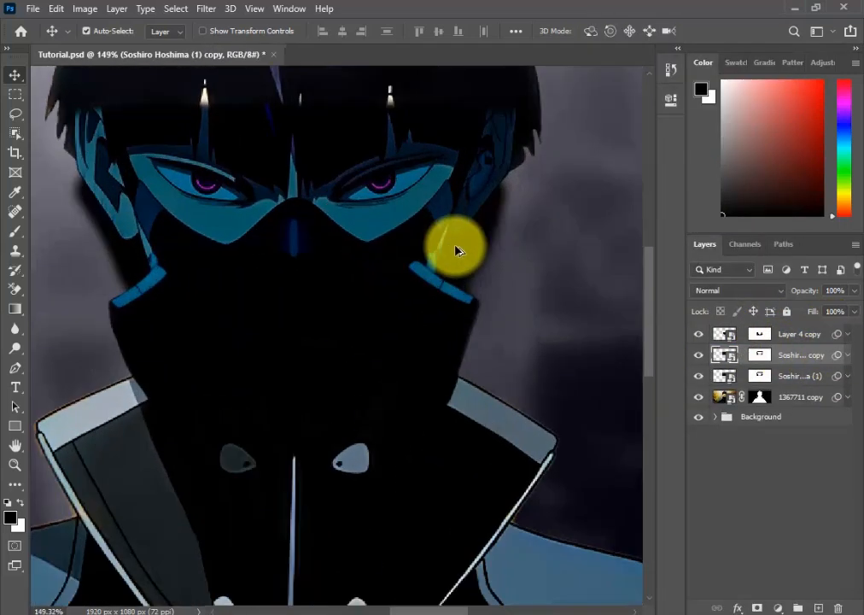
{"action": "key", "text": "b"}
{"action": "key", "text": "x"}
{"action": "scroll", "coordinate": [398, 243], "scroll_direction": "up", "scroll_amount": 3}
{"action": "left_click", "coordinate": [698, 354]}
{"action": "left_click", "coordinate": [698, 355]}
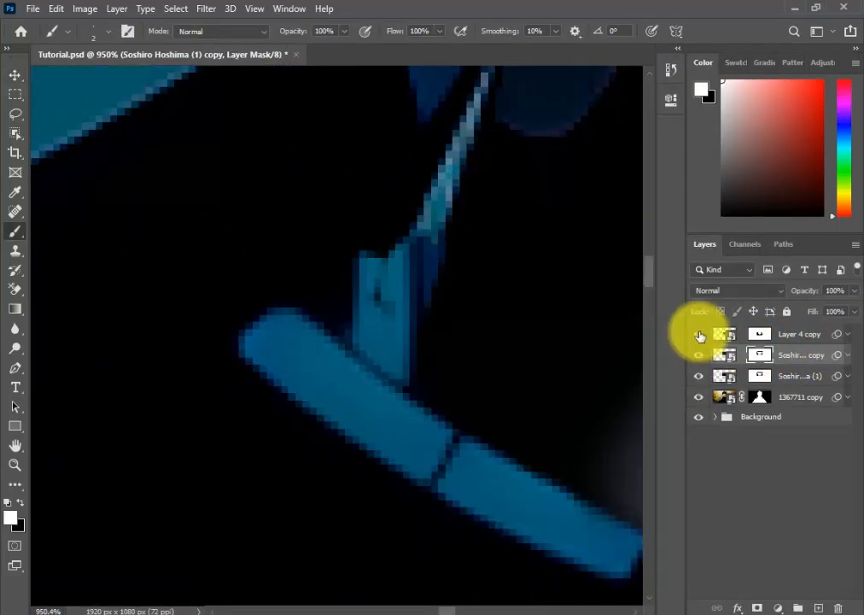
{"action": "left_click", "coordinate": [759, 333]}
{"action": "scroll", "coordinate": [486, 362], "scroll_direction": "down", "scroll_amount": 5}
{"action": "scroll", "coordinate": [368, 320], "scroll_direction": "up", "scroll_amount": 6}
{"action": "key", "text": "x"}
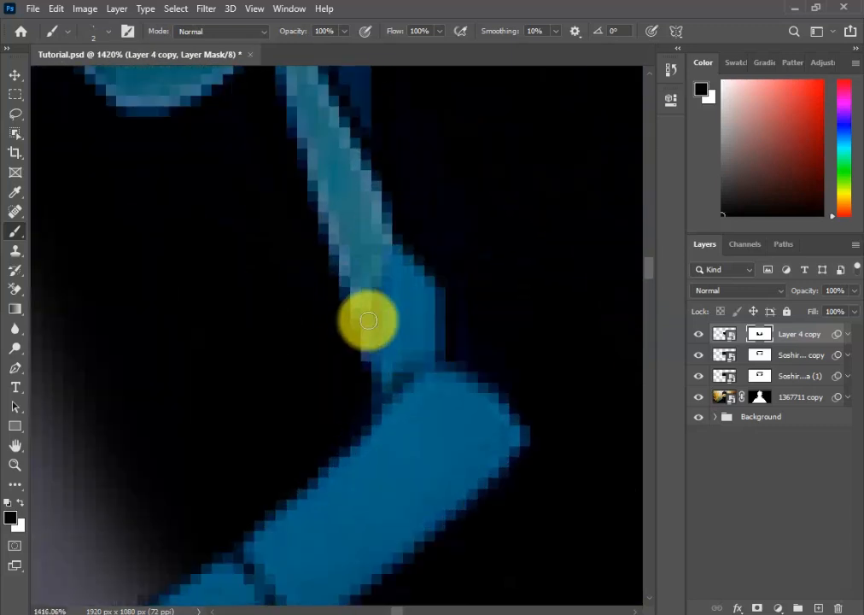
{"action": "scroll", "coordinate": [382, 327], "scroll_direction": "down", "scroll_amount": 4}
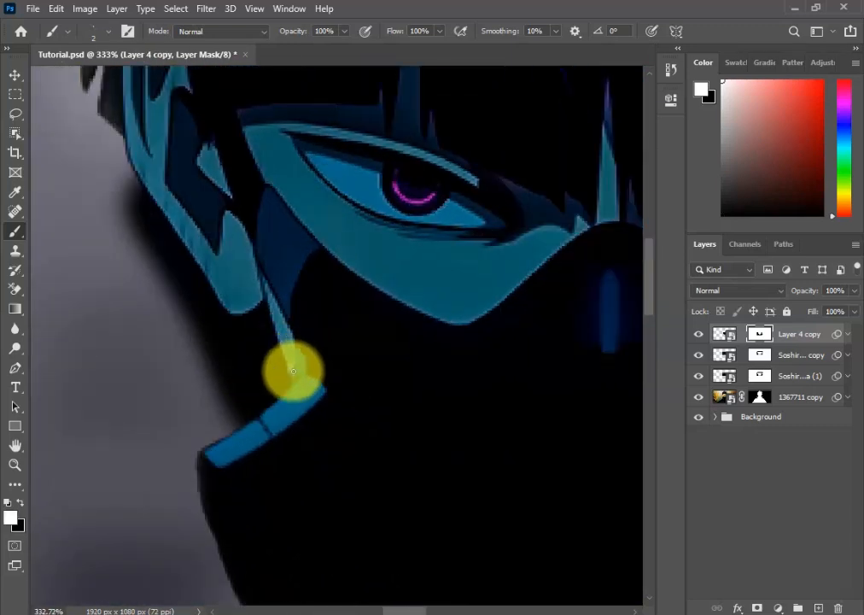
Refine the Layer 4 copy mask where the right-hand strap joins the face mask's blue edge
{"action": "left_click_drag", "start_coordinate": [300, 382], "coordinate": [221, 395]}
{"action": "scroll", "coordinate": [163, 377], "scroll_direction": "up", "scroll_amount": 4}
{"action": "left_click_drag", "start_coordinate": [278, 380], "coordinate": [84, 447]}
{"action": "key", "text": "x"}
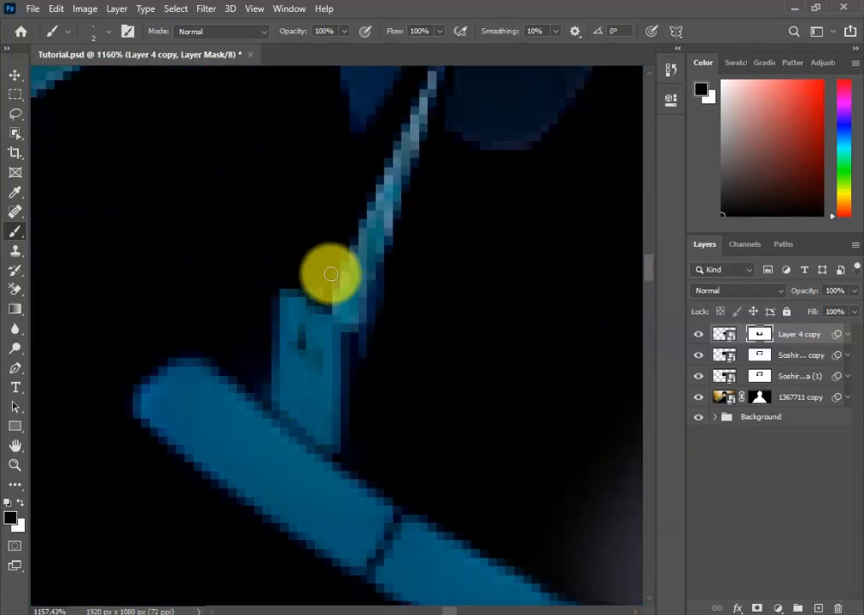
{"action": "key", "text": "x"}
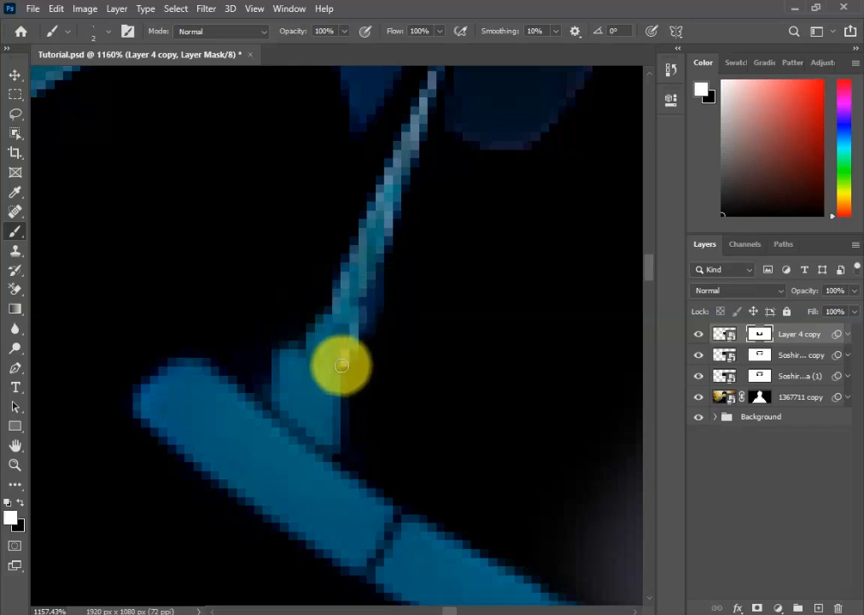
{"action": "scroll", "coordinate": [509, 377], "scroll_direction": "down", "scroll_amount": 4}
{"action": "scroll", "coordinate": [212, 233], "scroll_direction": "up", "scroll_amount": 4}
{"action": "key", "text": "x"}
{"action": "scroll", "coordinate": [448, 424], "scroll_direction": "down", "scroll_amount": 6}
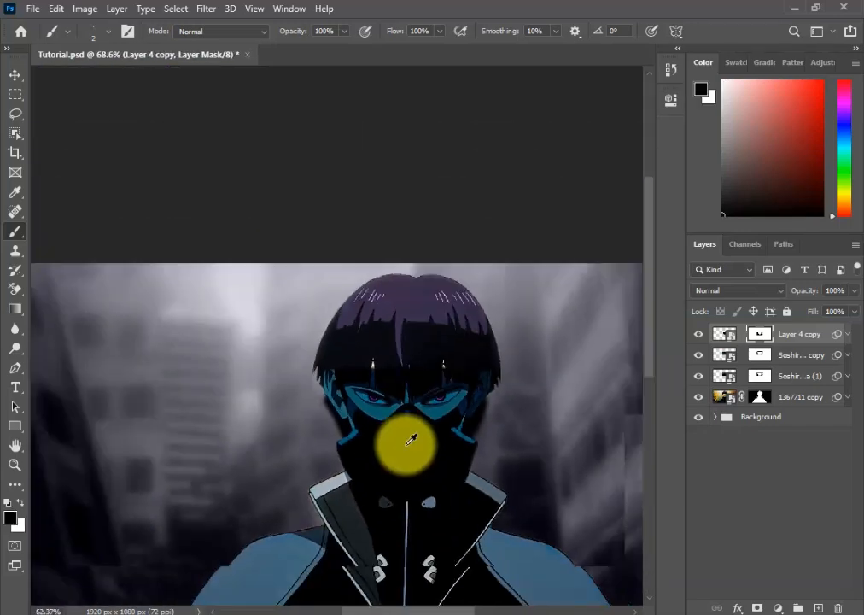
Reopen the Camera Raw Filter on 1367711 copy and set contrast to +65, highlights to -96 and blacks to -85
{"action": "scroll", "coordinate": [410, 438], "scroll_direction": "up", "scroll_amount": 3}
{"action": "left_click", "coordinate": [768, 398]}
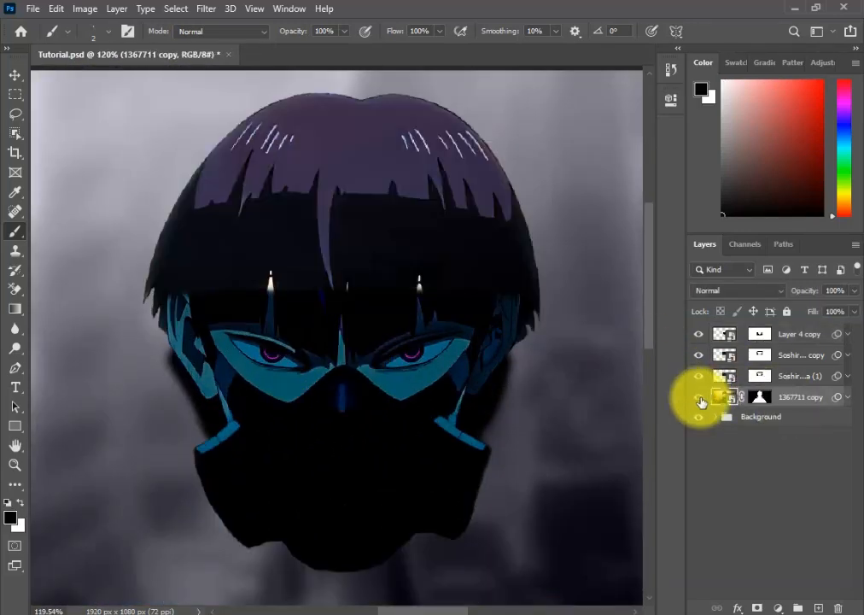
{"action": "key", "text": "shift+ctrl+a"}
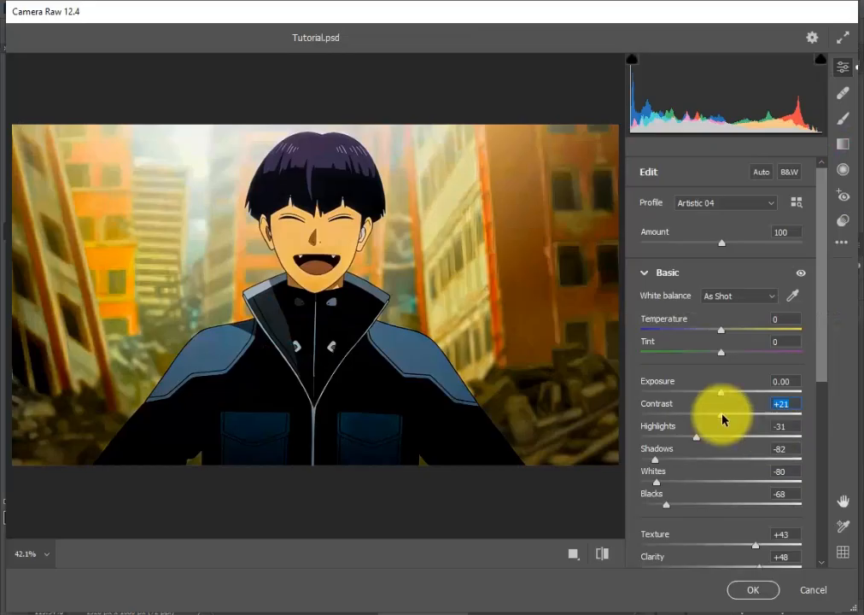
{"action": "left_click_drag", "start_coordinate": [722, 418], "coordinate": [774, 416]}
{"action": "left_click_drag", "start_coordinate": [710, 437], "coordinate": [644, 437]}
{"action": "left_click", "coordinate": [652, 505]}
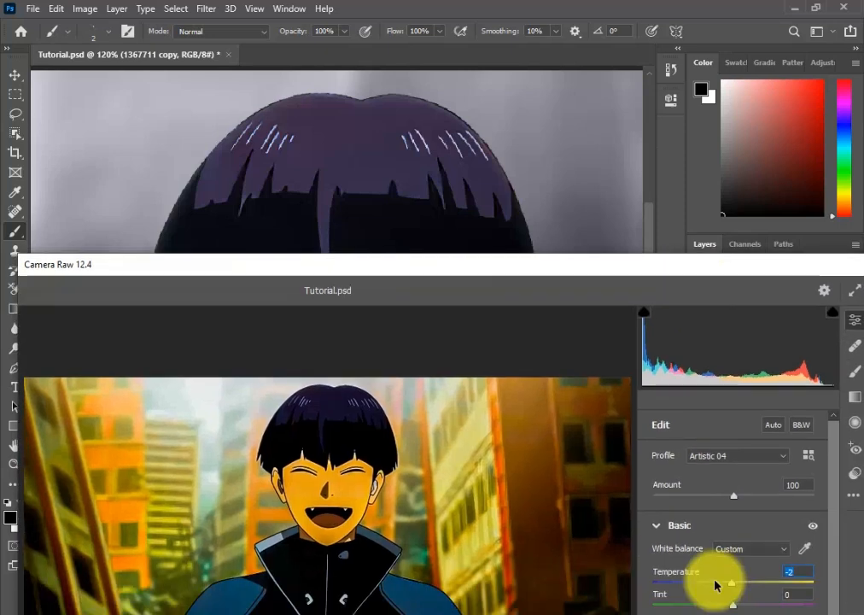
Cool the 1367711 copy image to temperature -26 and apply the Camera Raw Filter
{"action": "left_click_drag", "start_coordinate": [716, 585], "coordinate": [711, 585]}
{"action": "left_click_drag", "start_coordinate": [548, 268], "coordinate": [586, 4]}
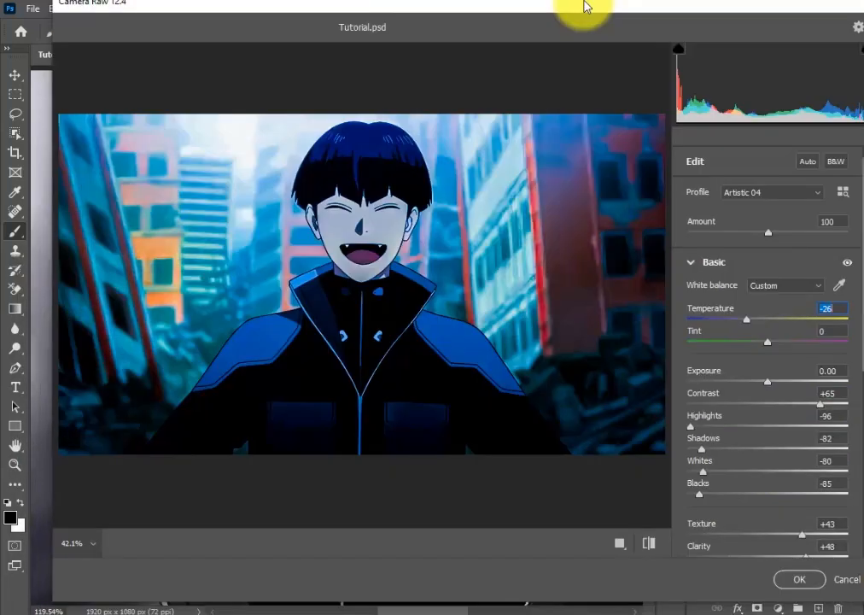
{"action": "left_click", "coordinate": [799, 579]}
{"action": "key", "text": "ctrl+0"}
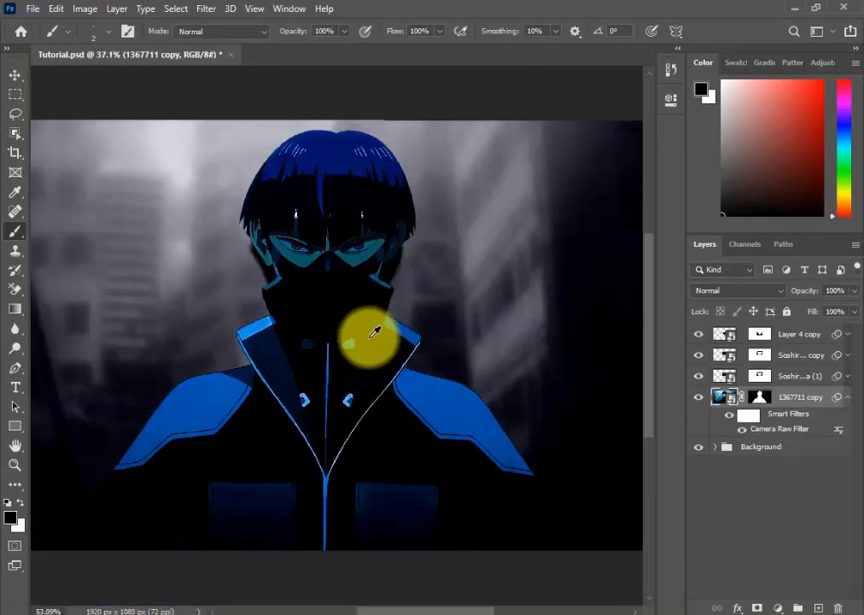
Add a Hue/Saturation adjustment layer above Layer 4 copy and desaturate the whole composite
{"action": "scroll", "coordinate": [373, 335], "scroll_direction": "down", "scroll_amount": 5}
{"action": "scroll", "coordinate": [376, 336], "scroll_direction": "up", "scroll_amount": 6}
{"action": "scroll", "coordinate": [378, 336], "scroll_direction": "down", "scroll_amount": 3}
{"action": "left_click", "coordinate": [765, 334]}
{"action": "left_click", "coordinate": [777, 607]}
{"action": "left_click", "coordinate": [796, 464]}
{"action": "left_click_drag", "start_coordinate": [544, 229], "coordinate": [501, 230]}
{"action": "left_click_drag", "start_coordinate": [544, 201], "coordinate": [453, 201]}
{"action": "mouse_move", "coordinate": [545, 258]}
{"action": "left_mouse_down"}
{"action": "mouse_move", "coordinate": [546, 269]}
{"action": "mouse_move", "coordinate": [543, 261]}
{"action": "left_mouse_up"}
{"action": "left_click_drag", "start_coordinate": [502, 231], "coordinate": [433, 230]}
{"action": "left_click", "coordinate": [630, 95]}
Check the desaturated composite at a reduced view and delete the Hue/Saturation 1 layer
{"action": "scroll", "coordinate": [382, 362], "scroll_direction": "down", "scroll_amount": 5}
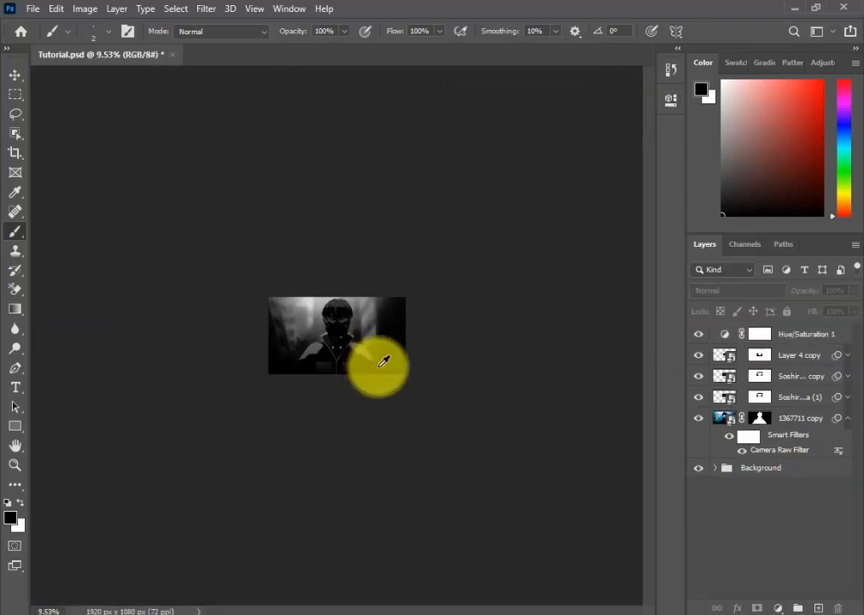
{"action": "key", "text": "ctrl+0"}
{"action": "left_click", "coordinate": [699, 335]}
{"action": "left_click", "coordinate": [806, 335]}
{"action": "key", "text": "Delete"}
Duplicate the Soshiro Hoshima (1) layer with its mask and target the duplicate's mask
{"action": "scroll", "coordinate": [332, 224], "scroll_direction": "up", "scroll_amount": 5}
{"action": "left_click_drag", "start_coordinate": [332, 224], "coordinate": [187, 392]}
{"action": "scroll", "coordinate": [163, 468], "scroll_direction": "up", "scroll_amount": 5}
{"action": "left_click_drag", "start_coordinate": [163, 468], "coordinate": [389, 370]}
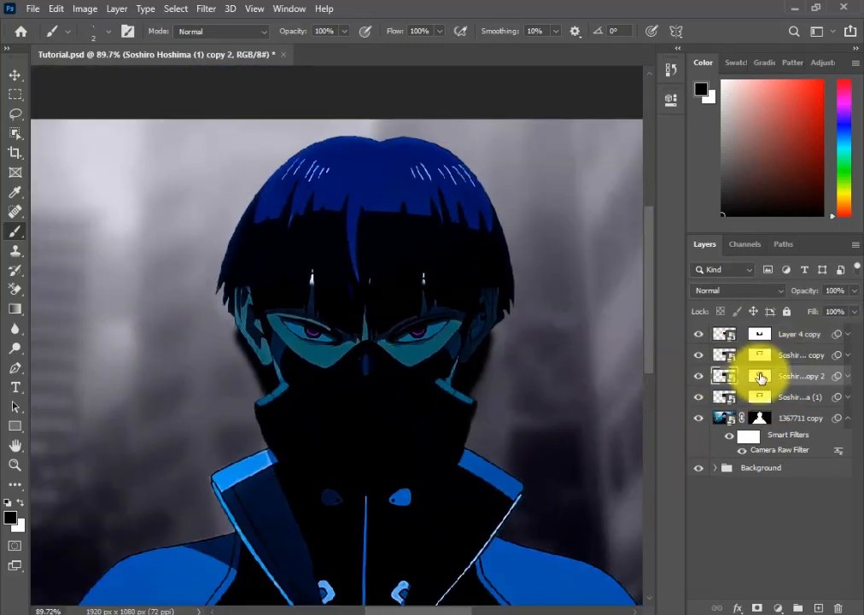
{"action": "left_click", "coordinate": [760, 376]}
{"action": "left_click", "coordinate": [698, 355]}
{"action": "key", "text": "v"}
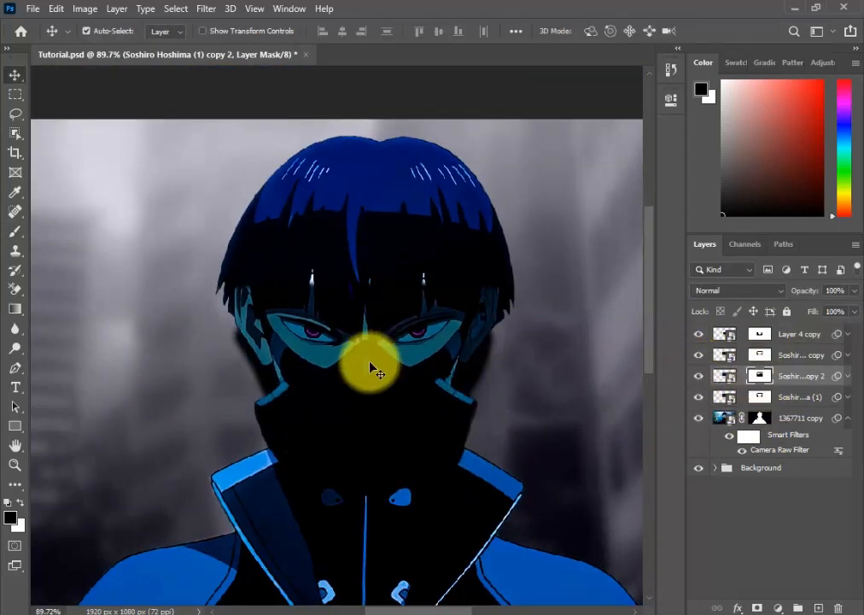
Try raising Soshiro Hoshima (1) copy 2 above the other copy and shifting the face and mask cutouts on the canvas
{"action": "left_click_drag", "start_coordinate": [782, 355], "coordinate": [783, 346]}
{"action": "left_click", "coordinate": [724, 376]}
{"action": "left_click", "coordinate": [724, 334]}
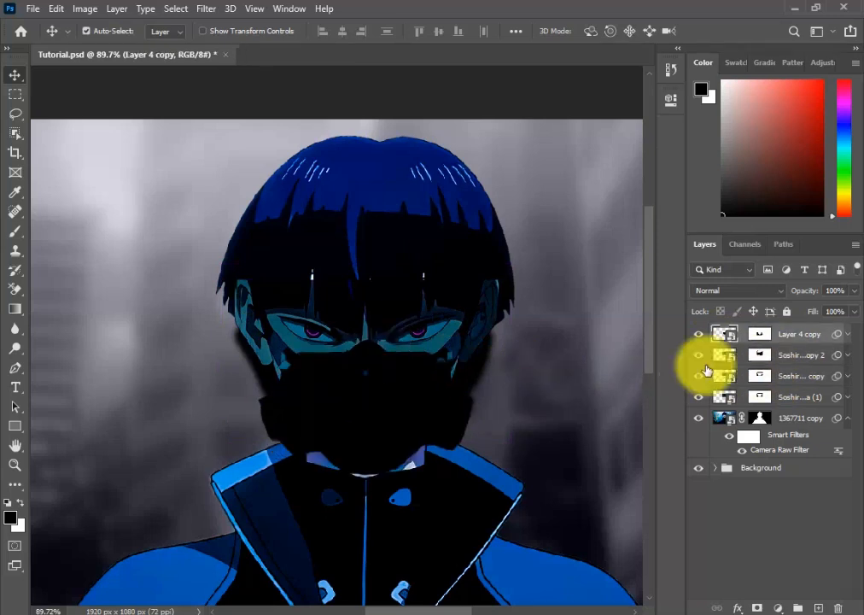
{"action": "left_click_drag", "start_coordinate": [444, 402], "coordinate": [491, 359]}
{"action": "key", "text": "ctrl+z"}
{"action": "left_click_drag", "start_coordinate": [358, 460], "coordinate": [344, 420]}
{"action": "key", "text": "ctrl+z"}
{"action": "left_click", "coordinate": [698, 355]}
{"action": "left_click_drag", "start_coordinate": [359, 367], "coordinate": [424, 350]}
{"action": "left_click_drag", "start_coordinate": [431, 275], "coordinate": [434, 270]}
{"action": "key", "text": "ctrl+z"}
{"action": "left_click_drag", "start_coordinate": [487, 367], "coordinate": [492, 365]}
Place Soshiro Hoshima (1) copy 2 beneath the other copy and toggle the cutout layers' visibility to compare them
{"action": "left_click_drag", "start_coordinate": [816, 355], "coordinate": [824, 386]}
{"action": "scroll", "coordinate": [418, 391], "scroll_direction": "down", "scroll_amount": 4}
{"action": "left_click_drag", "start_coordinate": [699, 375], "coordinate": [699, 345]}
{"action": "left_click_drag", "start_coordinate": [701, 400], "coordinate": [699, 376]}
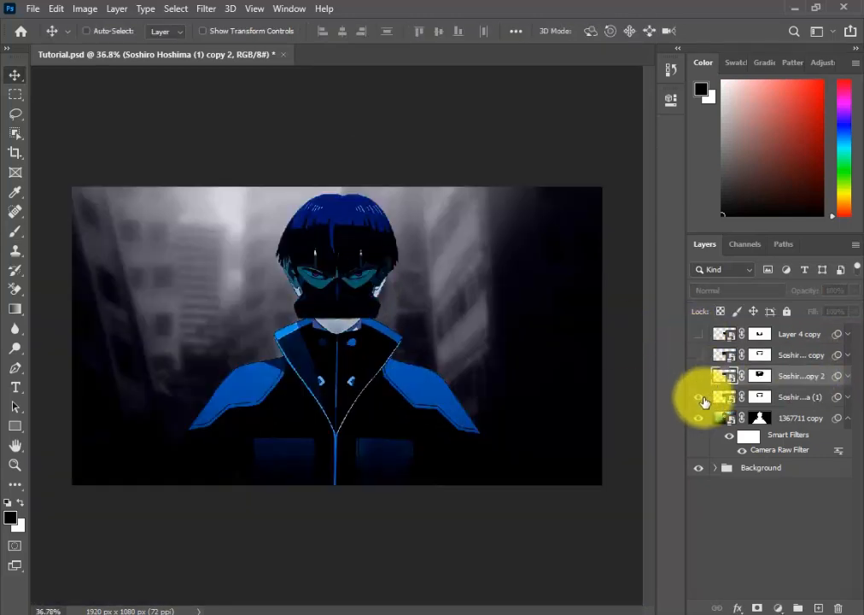
Target the Soshiro Hoshima (1) copy 2 mask and clean up the tip of the left-hand gap in the fringe
{"action": "scroll", "coordinate": [404, 293], "scroll_direction": "up", "scroll_amount": 4}
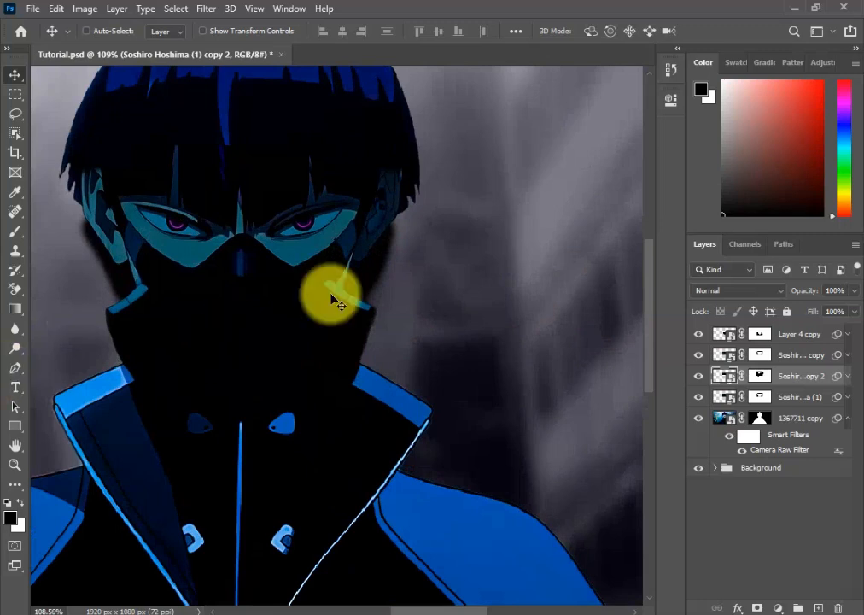
{"action": "scroll", "coordinate": [364, 301], "scroll_direction": "up", "scroll_amount": 3}
{"action": "mouse_move", "coordinate": [426, 371]}
{"action": "left_mouse_down"}
{"action": "mouse_move", "coordinate": [442, 371]}
{"action": "mouse_move", "coordinate": [427, 380]}
{"action": "left_mouse_up"}
{"action": "scroll", "coordinate": [239, 333], "scroll_direction": "up", "scroll_amount": 3}
{"action": "key", "text": "b"}
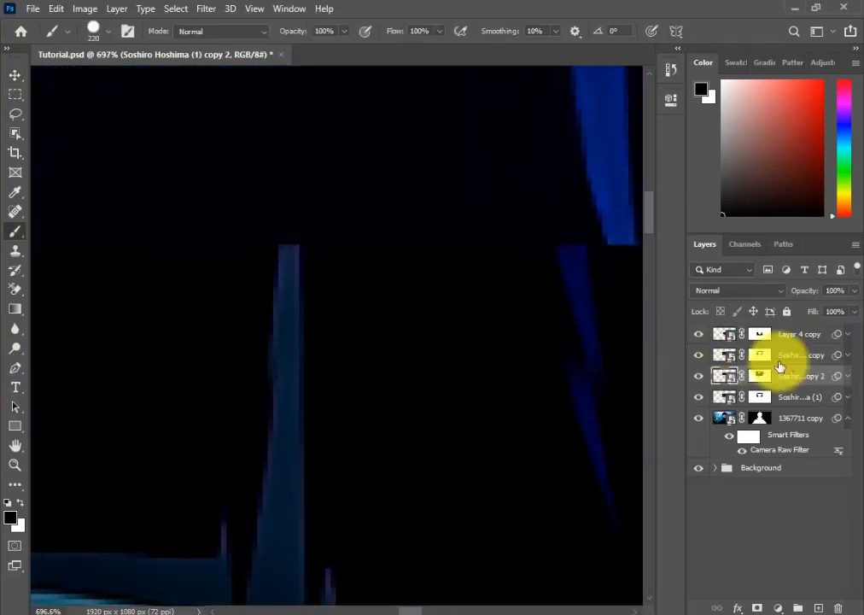
{"action": "left_click", "coordinate": [759, 375]}
{"action": "scroll", "coordinate": [273, 239], "scroll_direction": "up", "scroll_amount": 3}
{"action": "key", "text": "v"}
{"action": "scroll", "coordinate": [367, 376], "scroll_direction": "down", "scroll_amount": 4}
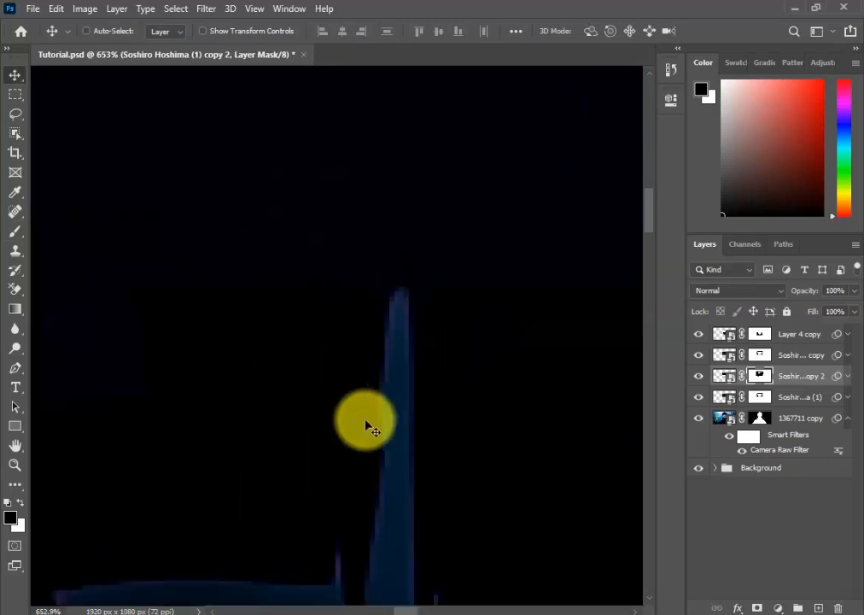
{"action": "left_click_drag", "start_coordinate": [581, 433], "coordinate": [289, 346]}
{"action": "left_click_drag", "start_coordinate": [598, 389], "coordinate": [218, 430]}
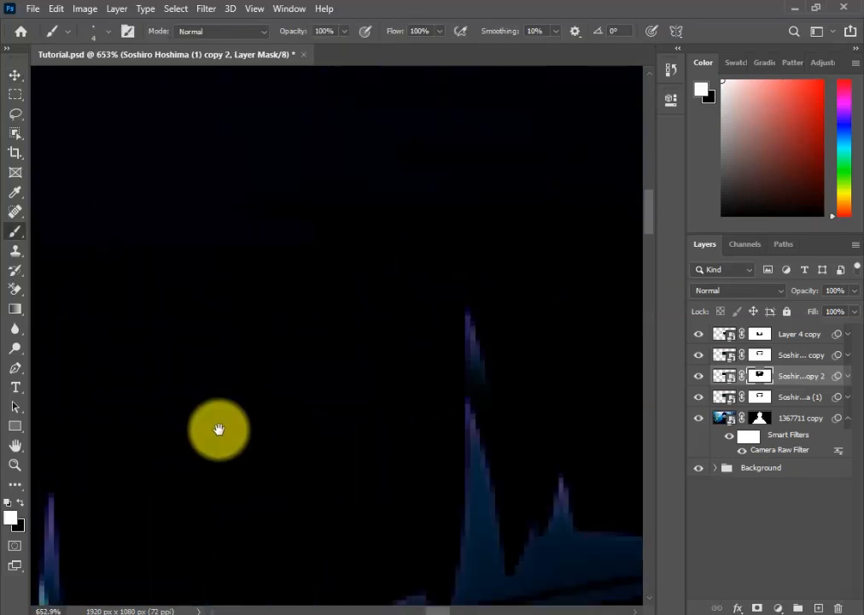
{"action": "key", "text": "x"}
{"action": "left_click_drag", "start_coordinate": [389, 328], "coordinate": [383, 351]}
{"action": "scroll", "coordinate": [486, 331], "scroll_direction": "down", "scroll_amount": 4}
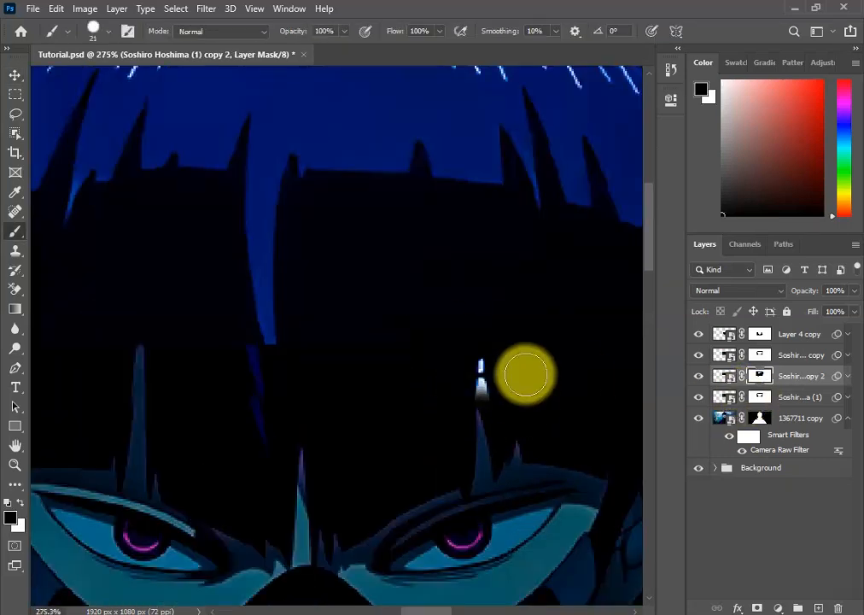
{"action": "scroll", "coordinate": [436, 417], "scroll_direction": "up", "scroll_amount": 4}
{"action": "key", "text": "x"}
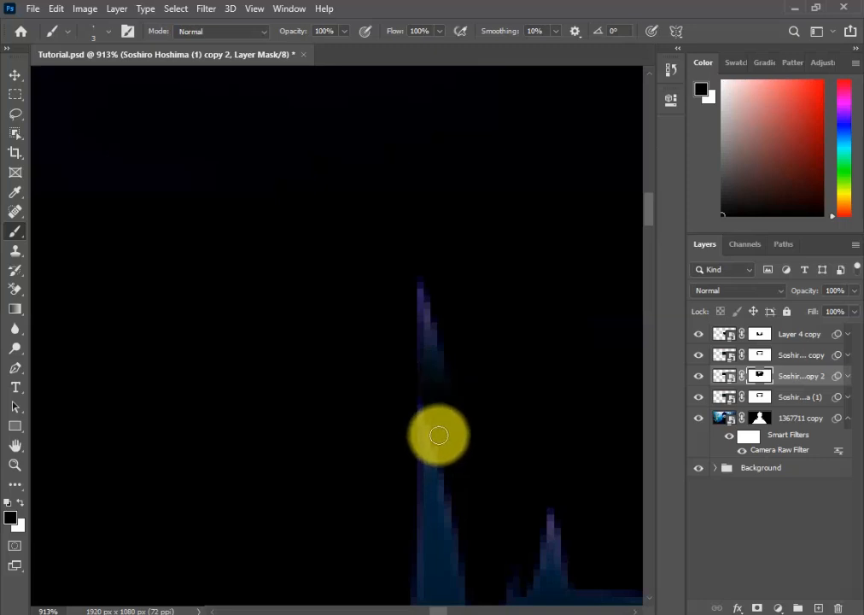
{"action": "right_click", "coordinate": [439, 419]}
{"action": "left_click", "coordinate": [437, 333]}
Compare the Soshiro Hoshima copies by toggling their visibility and duplicate copy 2 to directly beneath Layer 4 copy
{"action": "scroll", "coordinate": [439, 335], "scroll_direction": "up", "scroll_amount": 3}
{"action": "left_click", "coordinate": [698, 376]}
{"action": "left_click", "coordinate": [698, 375]}
{"action": "left_click", "coordinate": [698, 356]}
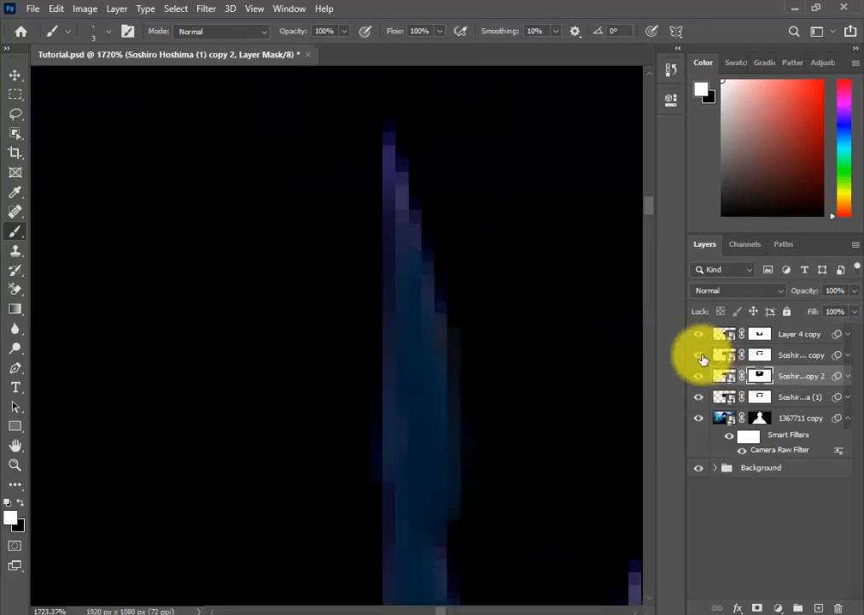
{"action": "left_click", "coordinate": [699, 355]}
{"action": "scroll", "coordinate": [734, 380], "scroll_direction": "down", "scroll_amount": 4}
{"action": "left_click_drag", "start_coordinate": [734, 380], "coordinate": [755, 346]}
Reduce the brush to 1 px and refine the Soshiro Hoshima (1) copy 3 mask along the right-hand fringe gap
{"action": "scroll", "coordinate": [469, 414], "scroll_direction": "down", "scroll_amount": 6}
{"action": "key", "text": "ctrl+backslash"}
{"action": "right_click", "coordinate": [433, 329], "text": "alt"}
{"action": "mouse_move", "coordinate": [348, 366]}
{"action": "left_mouse_down"}
{"action": "mouse_move", "coordinate": [240, 462]}
{"action": "mouse_move", "coordinate": [231, 519]}
{"action": "mouse_move", "coordinate": [247, 336]}
{"action": "left_mouse_up"}
{"action": "key", "text": "x"}
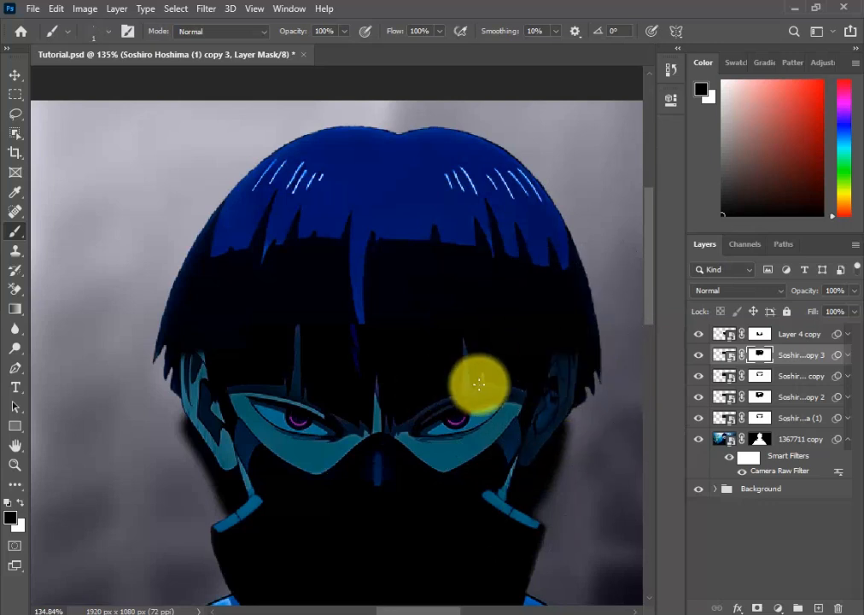
{"action": "scroll", "coordinate": [480, 384], "scroll_direction": "up", "scroll_amount": 8}
{"action": "key", "text": "x"}
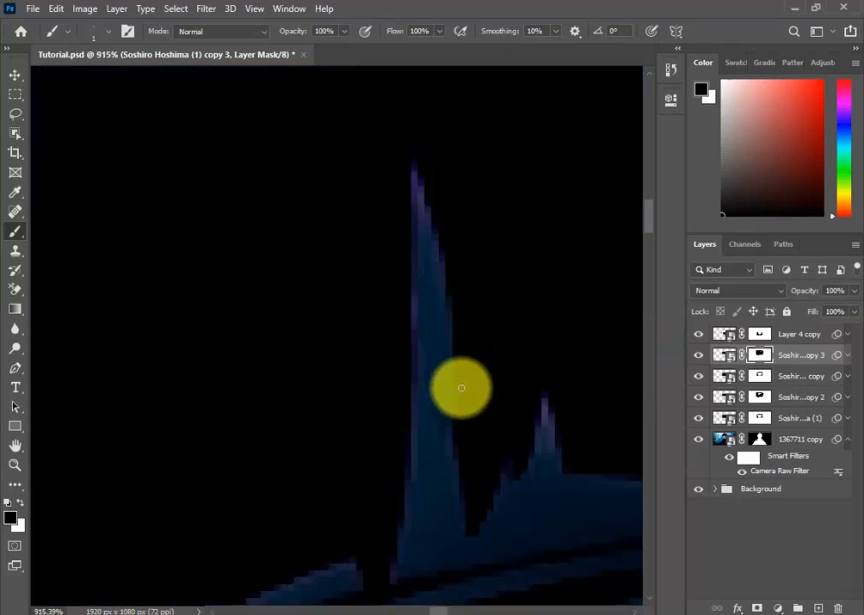
{"action": "scroll", "coordinate": [444, 392], "scroll_direction": "down", "scroll_amount": 8}
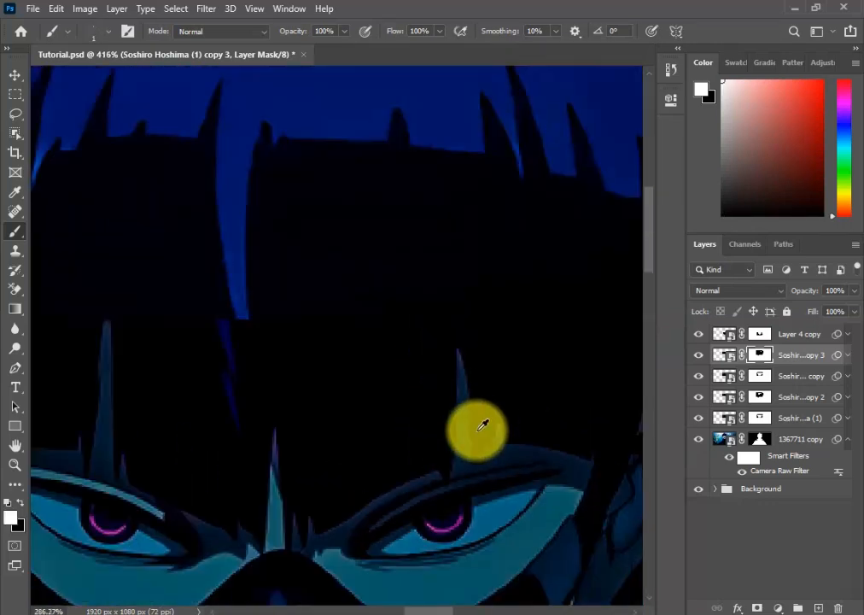
Duplicate the Soshiro Hoshima (1) copy 3 layer and refine the duplicate's mask along the central blue strand of the fringe
{"action": "key", "text": "ctrl+j"}
{"action": "key", "text": "x"}
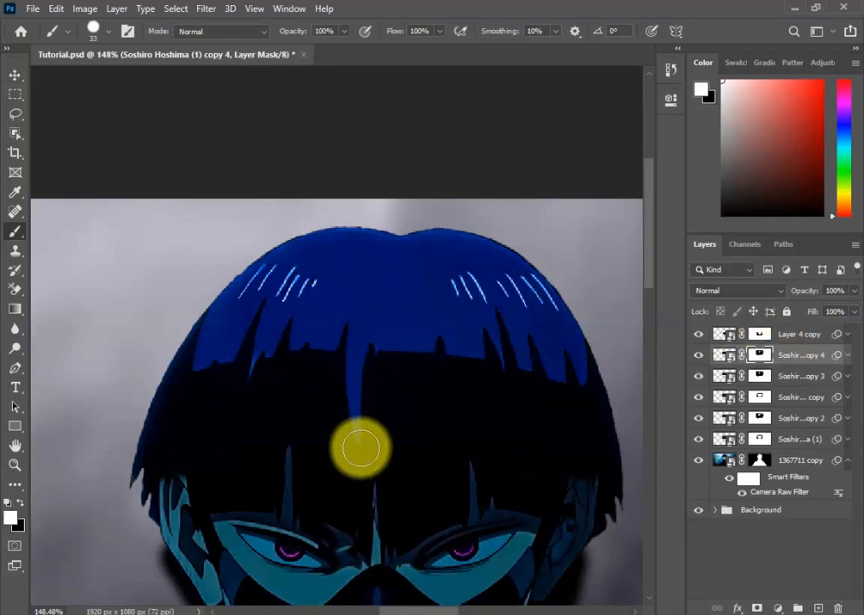
{"action": "scroll", "coordinate": [361, 447], "scroll_direction": "up", "scroll_amount": 3}
{"action": "scroll", "coordinate": [392, 478], "scroll_direction": "down", "scroll_amount": 8}
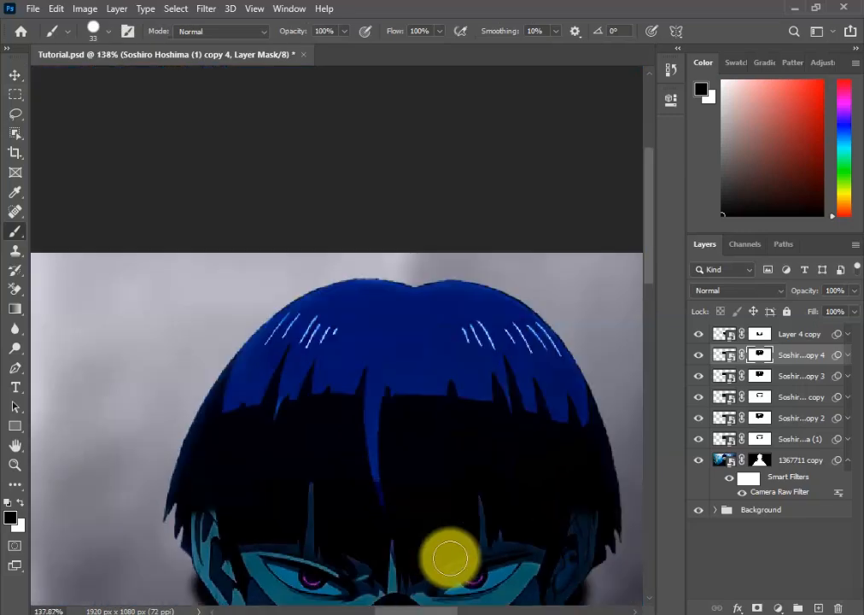
{"action": "scroll", "coordinate": [448, 363], "scroll_direction": "up", "scroll_amount": 4}
{"action": "scroll", "coordinate": [445, 420], "scroll_direction": "down", "scroll_amount": 4}
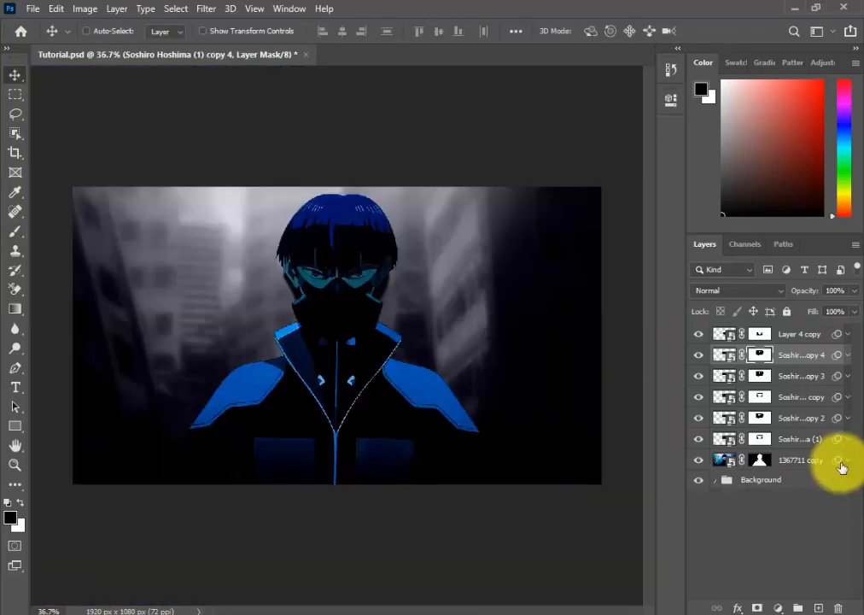
Edit the Camera Raw Filter on 1367711 copy, setting vibrance to +24 and saturation to +27
{"action": "double_click", "coordinate": [760, 491]}
{"action": "scroll", "coordinate": [722, 420], "scroll_direction": "down", "scroll_amount": 3}
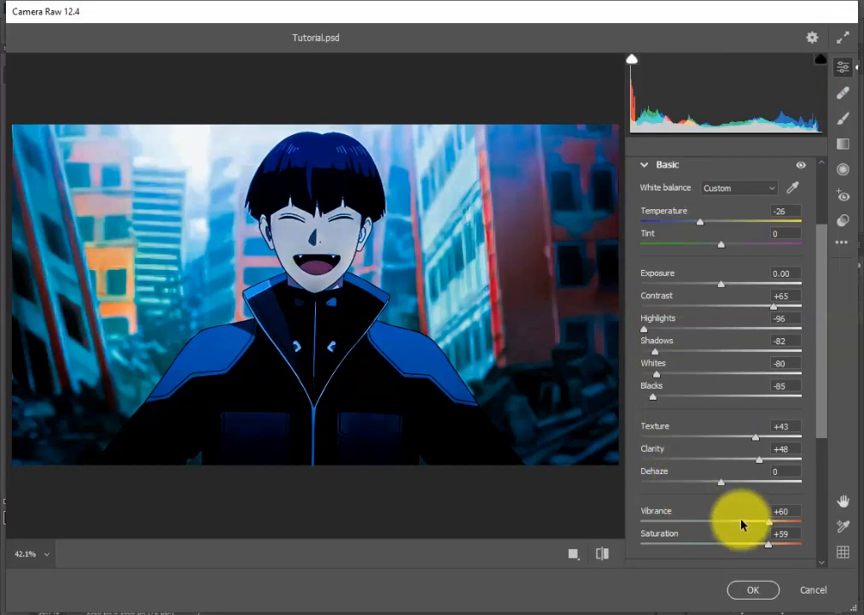
{"action": "left_click", "coordinate": [697, 521]}
{"action": "left_click", "coordinate": [684, 542]}
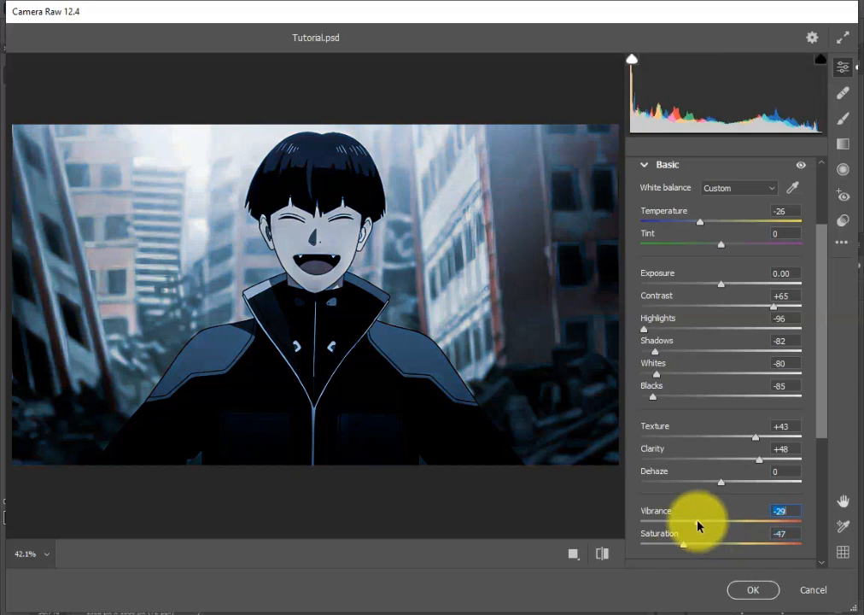
{"action": "left_click", "coordinate": [772, 520]}
{"action": "left_click", "coordinate": [733, 543]}
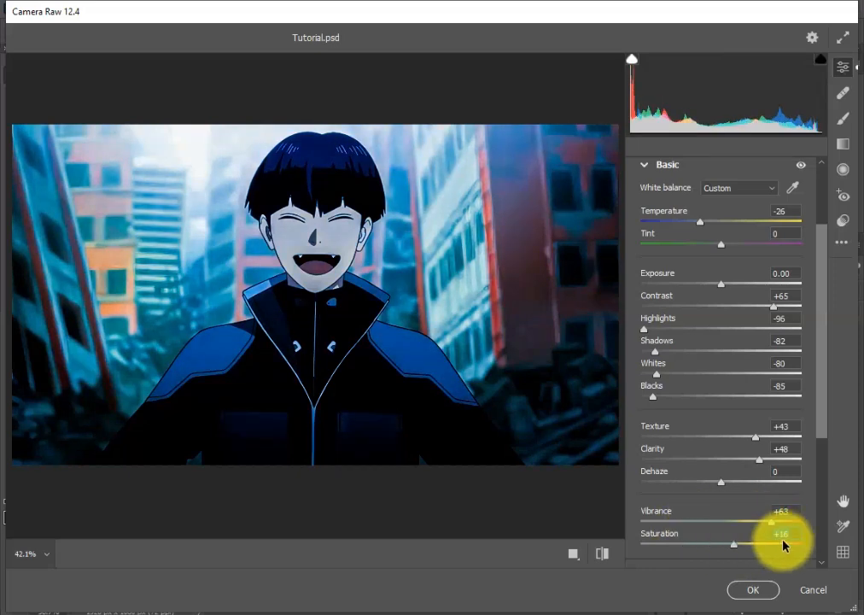
{"action": "left_click", "coordinate": [741, 520]}
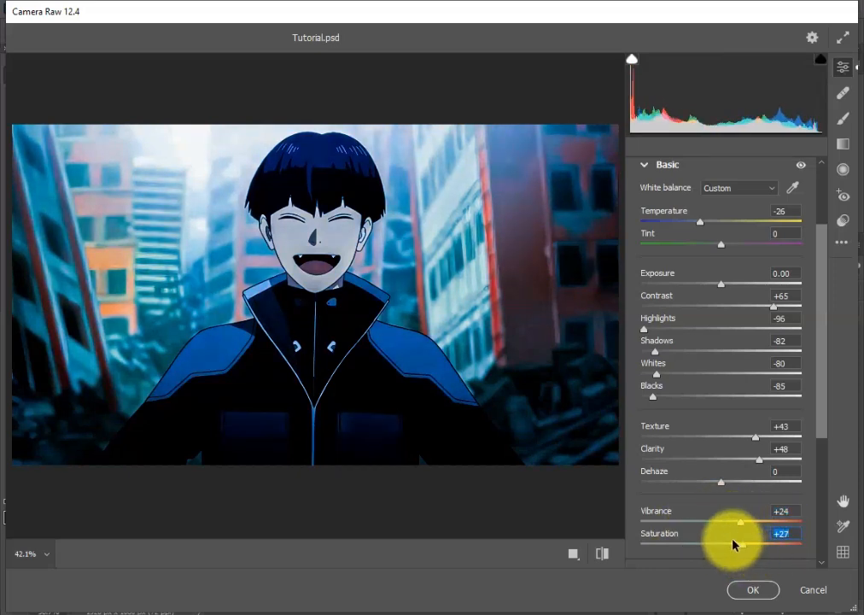
{"action": "left_click_drag", "start_coordinate": [488, 7], "coordinate": [501, 24]}
{"action": "left_click", "coordinate": [762, 603]}
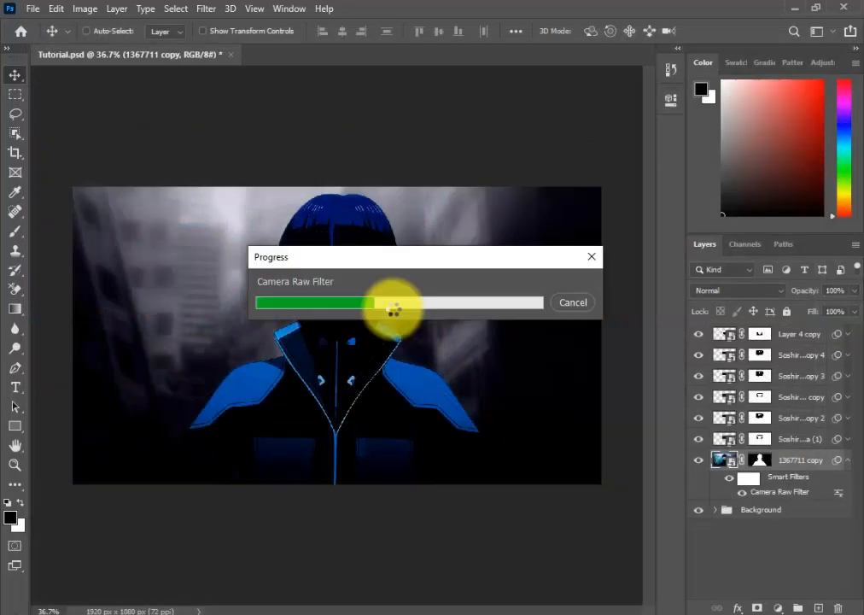
Set the Camera Raw Filter temperature on 1367711 copy to -34 and recheck the filter settings
{"action": "scroll", "coordinate": [346, 249], "scroll_direction": "up", "scroll_amount": 5}
{"action": "scroll", "coordinate": [454, 410], "scroll_direction": "down", "scroll_amount": 3}
{"action": "scroll", "coordinate": [396, 465], "scroll_direction": "down", "scroll_amount": 2}
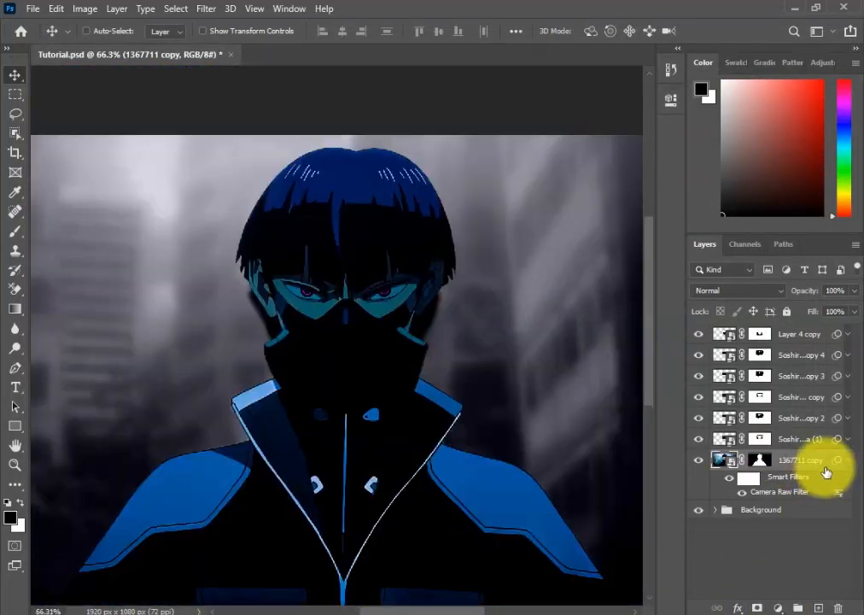
{"action": "double_click", "coordinate": [778, 483]}
{"action": "mouse_move", "coordinate": [699, 334]}
{"action": "left_mouse_down"}
{"action": "mouse_move", "coordinate": [685, 332]}
{"action": "mouse_move", "coordinate": [693, 334]}
{"action": "left_mouse_up"}
{"action": "left_click", "coordinate": [752, 590]}
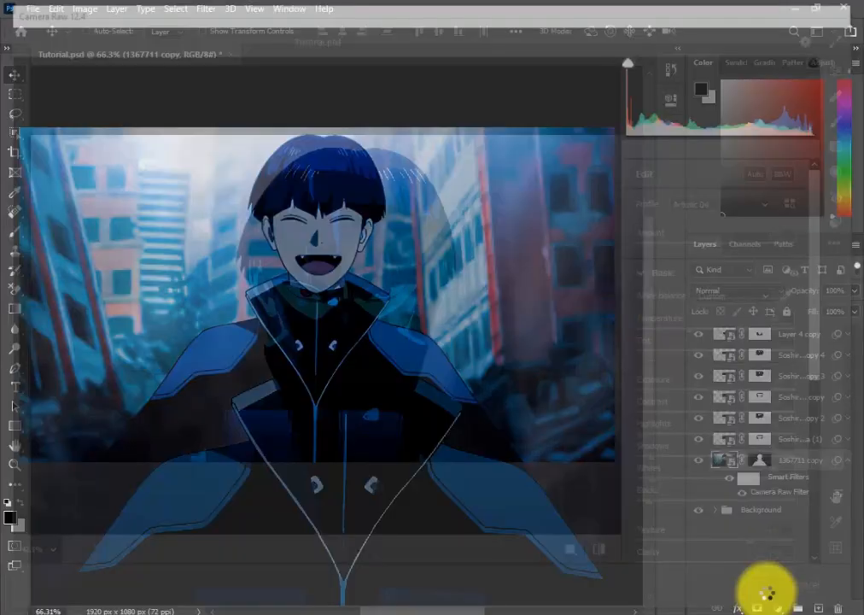
{"action": "scroll", "coordinate": [402, 178], "scroll_direction": "up", "scroll_amount": 2}
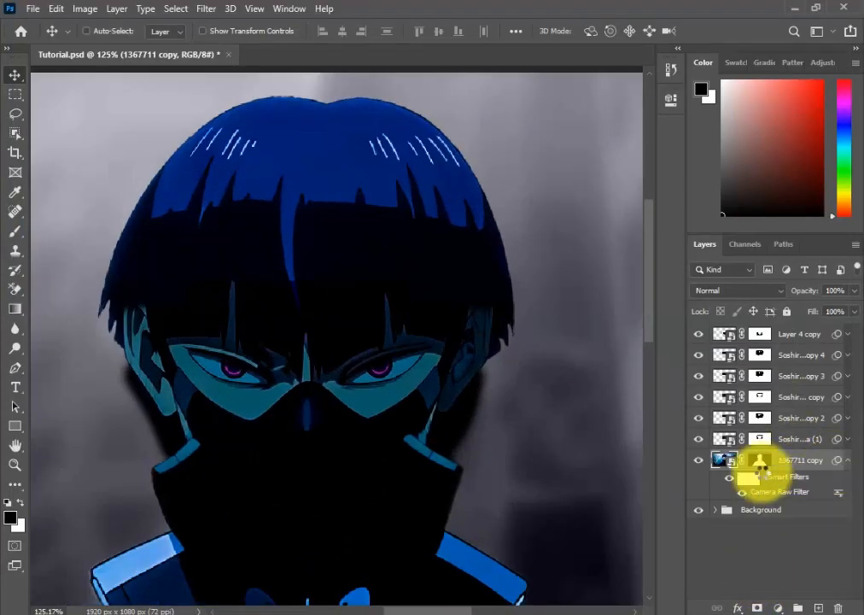
{"action": "double_click", "coordinate": [779, 492]}
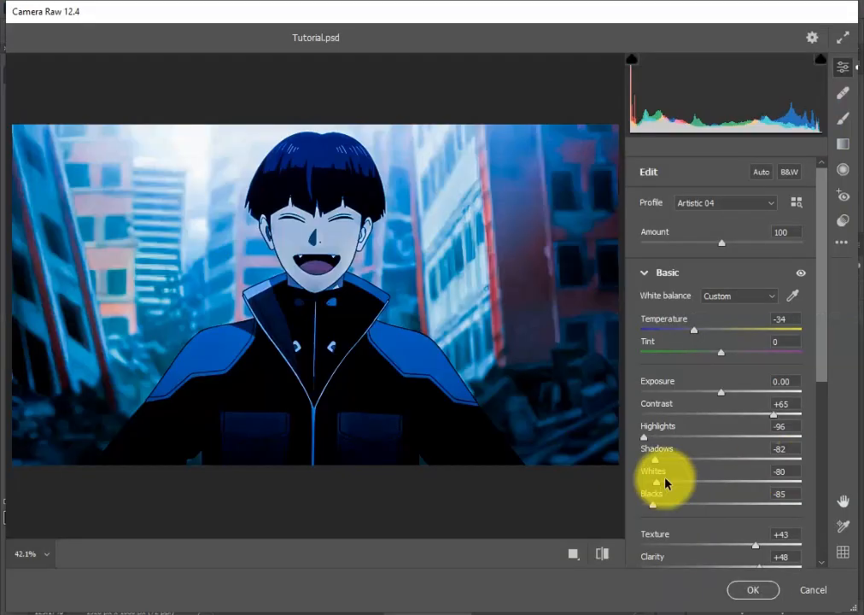
{"action": "left_click", "coordinate": [767, 588]}
Hide Soshiro Hoshima (1) copy 4 and check what the Soshiro Hoshima (1) copy layer contributes by toggling its visibility
{"action": "scroll", "coordinate": [418, 329], "scroll_direction": "up", "scroll_amount": 5}
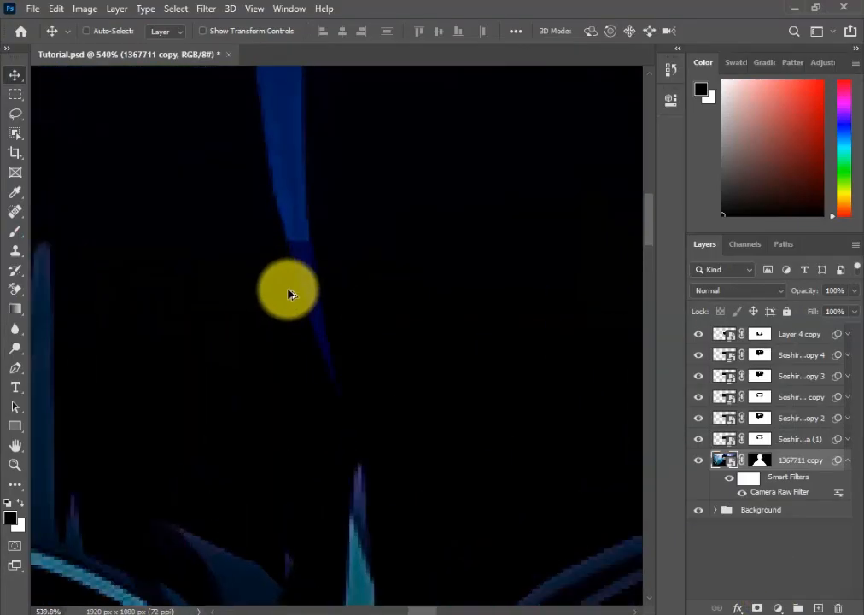
{"action": "left_click", "coordinate": [701, 357]}
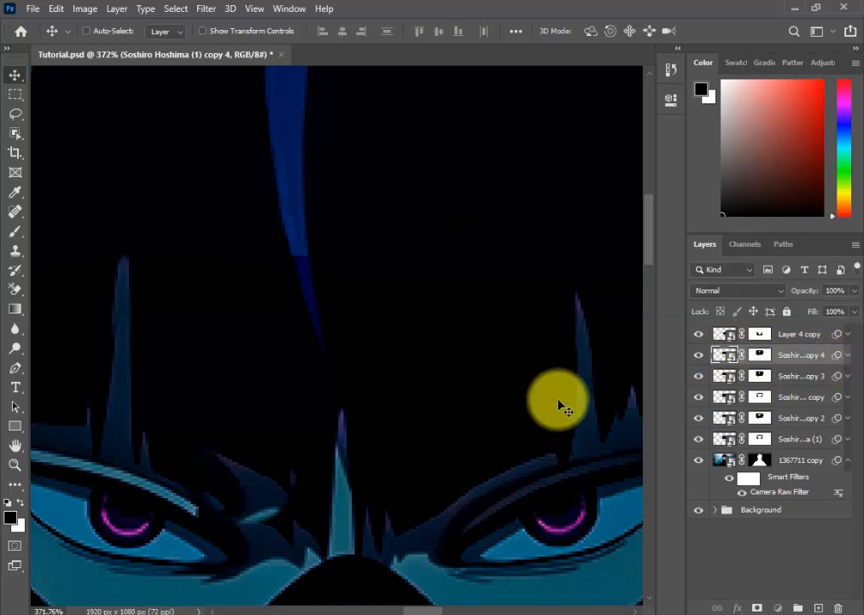
{"action": "scroll", "coordinate": [560, 406], "scroll_direction": "down", "scroll_amount": 5}
{"action": "key", "text": "ctrl+t"}
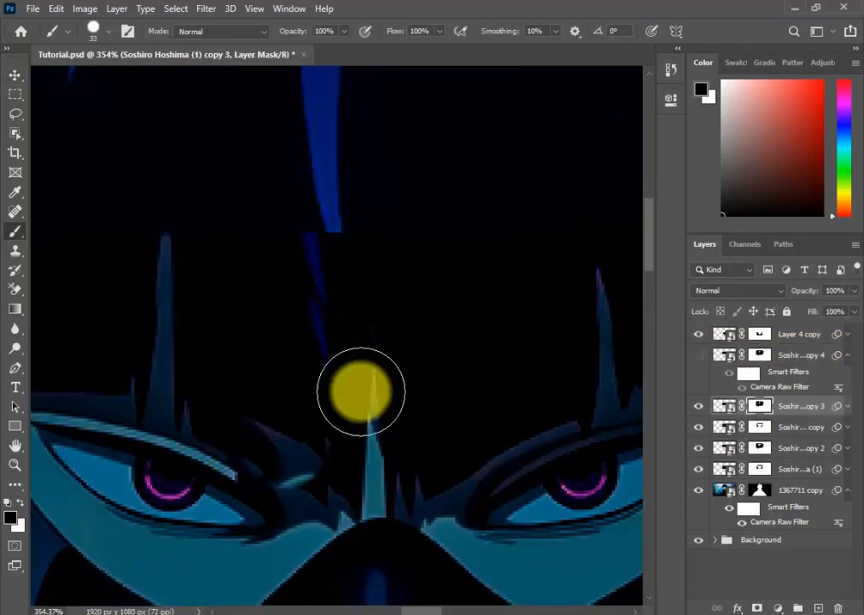
{"action": "left_click", "coordinate": [704, 433]}
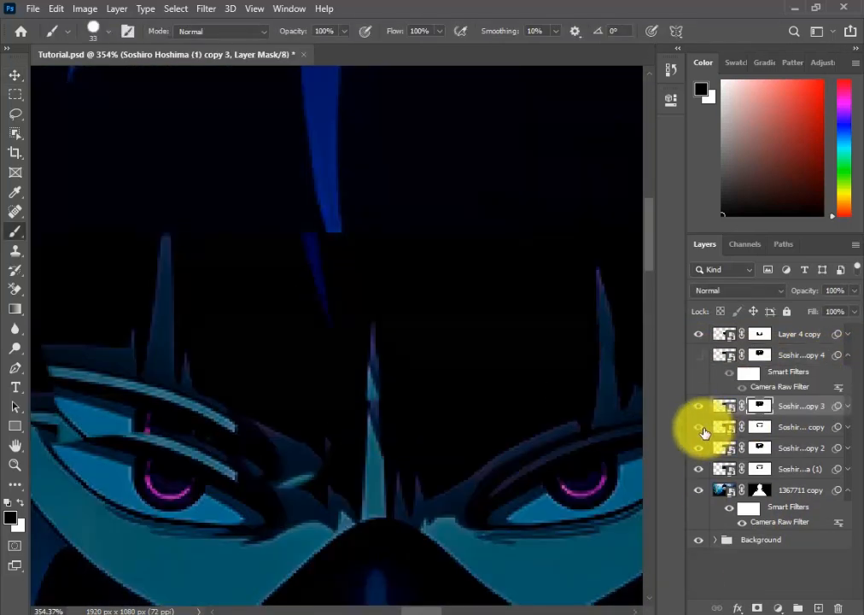
{"action": "left_click", "coordinate": [701, 428]}
Paint black on the Soshiro Hoshima (1) copy 2 mask to extend the central blue strand of the fringe into a point
{"action": "left_click", "coordinate": [759, 427]}
{"action": "left_click", "coordinate": [699, 428]}
{"action": "left_click", "coordinate": [699, 428]}
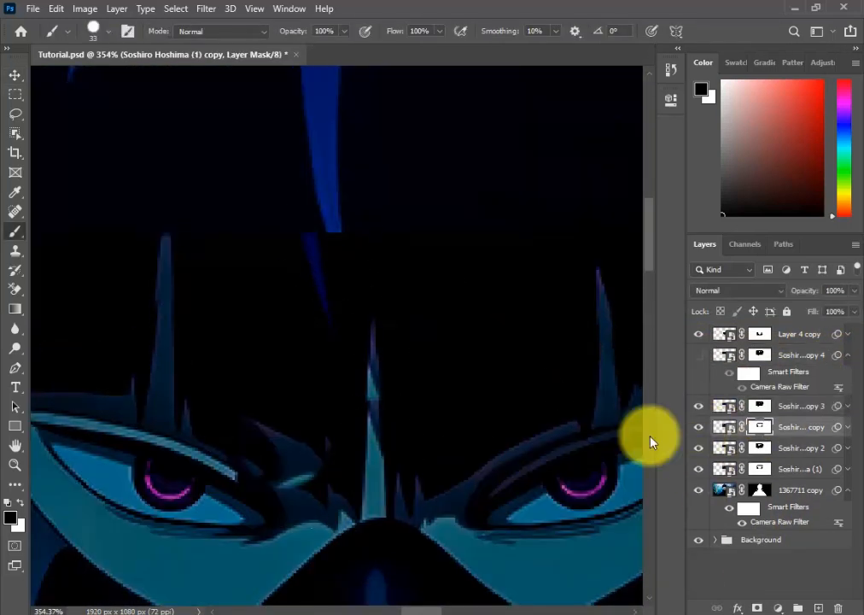
{"action": "left_click", "coordinate": [759, 448]}
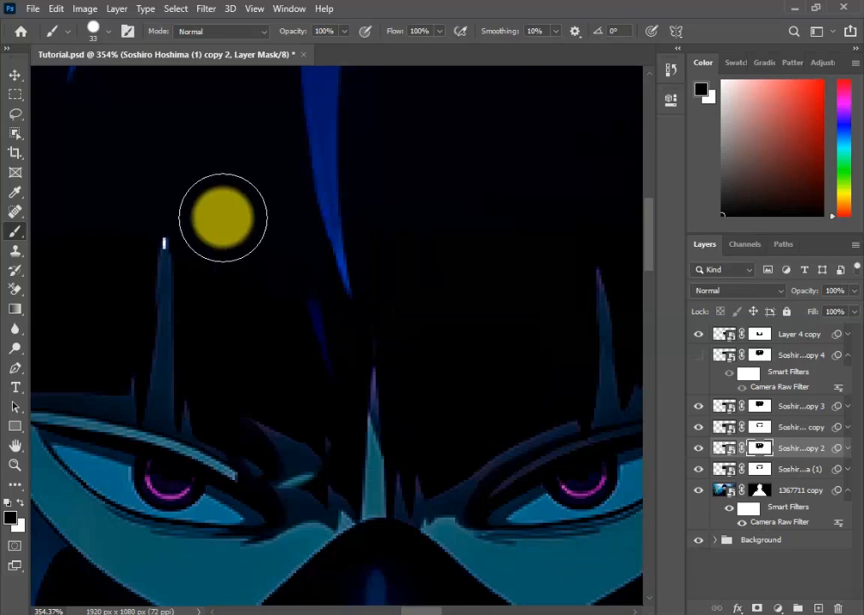
{"action": "left_click", "coordinate": [759, 334]}
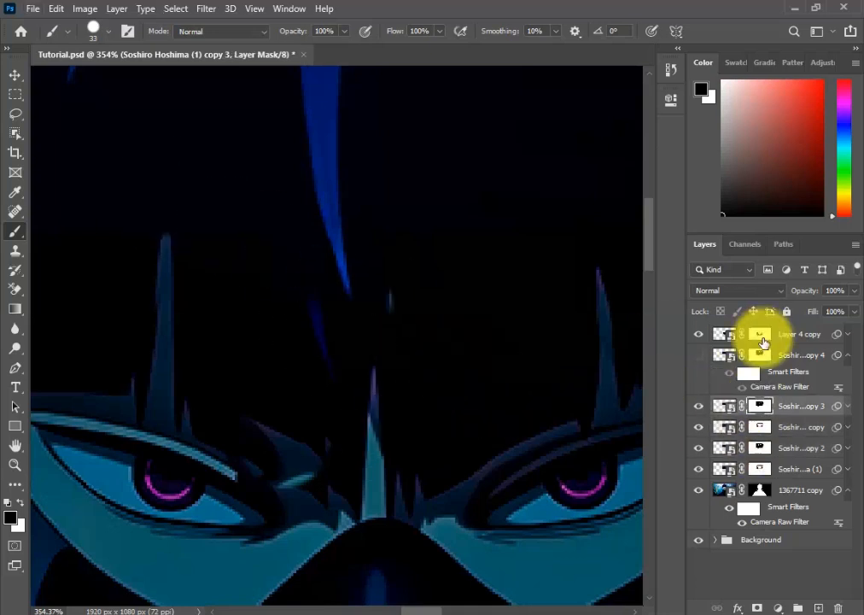
Reduce the brush to 2 px and paint black on the Soshiro Hoshima (1) mask over the leftover streak below the central strand
{"action": "left_click", "coordinate": [759, 468]}
{"action": "left_click_drag", "start_coordinate": [343, 372], "coordinate": [364, 423]}
{"action": "key", "text": "ctrl+z"}
{"action": "key", "text": "bracketleft"}
{"action": "key", "text": "bracketleft"}
{"action": "key", "text": "bracketleft"}
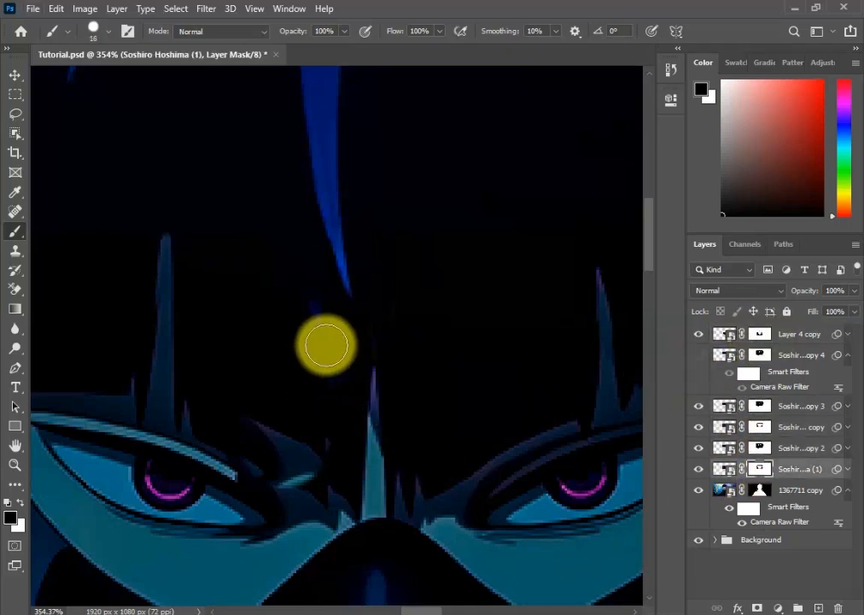
{"action": "key", "text": "bracketleft"}
{"action": "key", "text": "bracketleft"}
{"action": "key", "text": "bracketleft"}
{"action": "key", "text": "bracketleft"}
{"action": "key", "text": "bracketleft"}
{"action": "key", "text": "bracketleft"}
{"action": "key", "text": "bracketleft"}
{"action": "key", "text": "bracketleft"}
{"action": "key", "text": "bracketleft"}
{"action": "scroll", "coordinate": [334, 372], "scroll_direction": "up", "scroll_amount": 6}
{"action": "left_click_drag", "start_coordinate": [307, 329], "coordinate": [353, 453]}
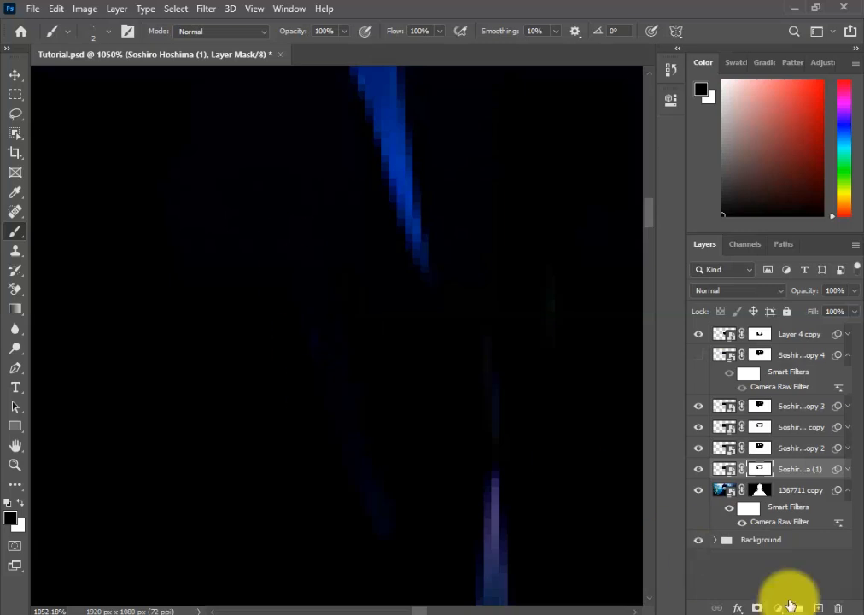
Add a new layer clipped to Soshiro Hoshima (1) and set the foreground colour to black
{"action": "left_click", "coordinate": [818, 607]}
{"action": "left_click", "coordinate": [745, 479], "text": "alt"}
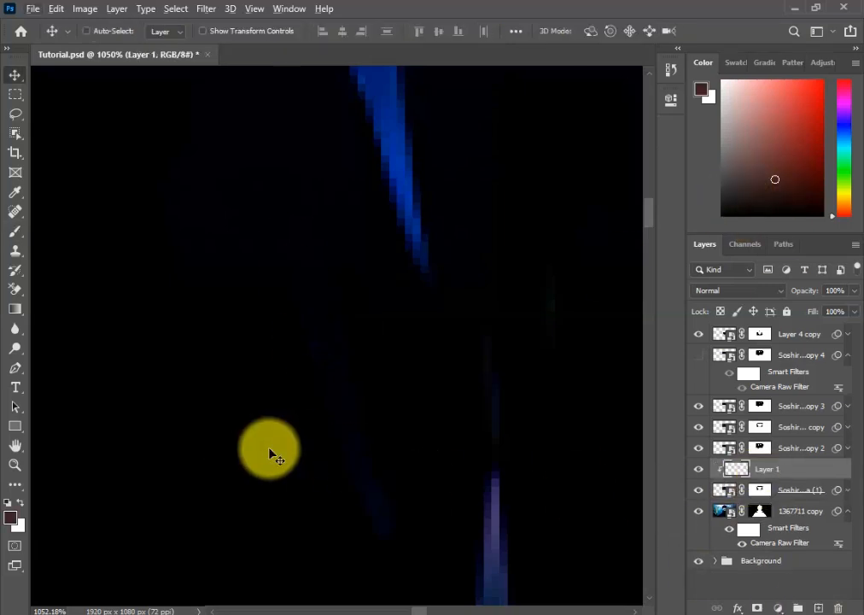
{"action": "key", "text": "Tab"}
{"action": "key", "text": "Tab"}
{"action": "left_click", "coordinate": [700, 90]}
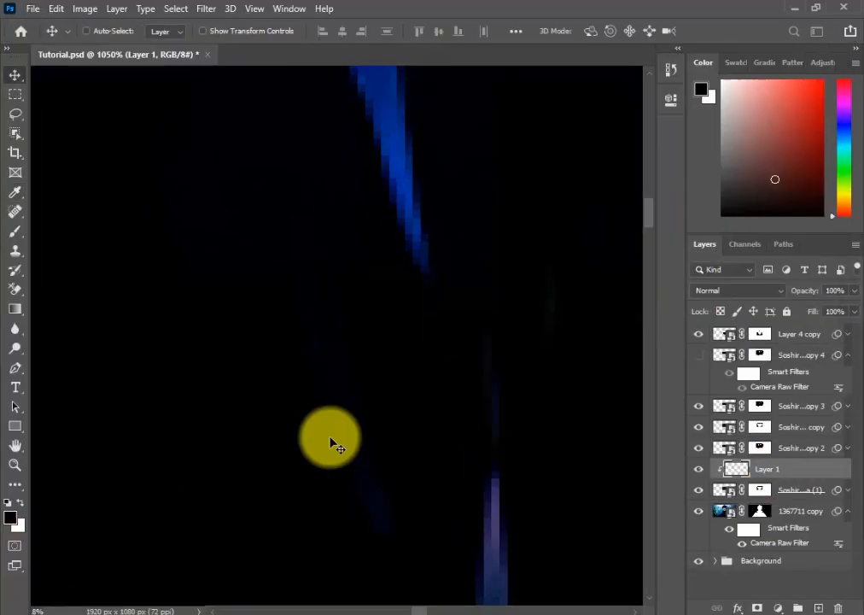
Paint black on Layer 1 with a soft 9 px brush over the faint streak beneath the central blue strand
{"action": "key", "text": "b"}
{"action": "right_click", "coordinate": [340, 447]}
{"action": "left_click_drag", "start_coordinate": [420, 409], "coordinate": [424, 409]}
{"action": "key", "text": "Return"}
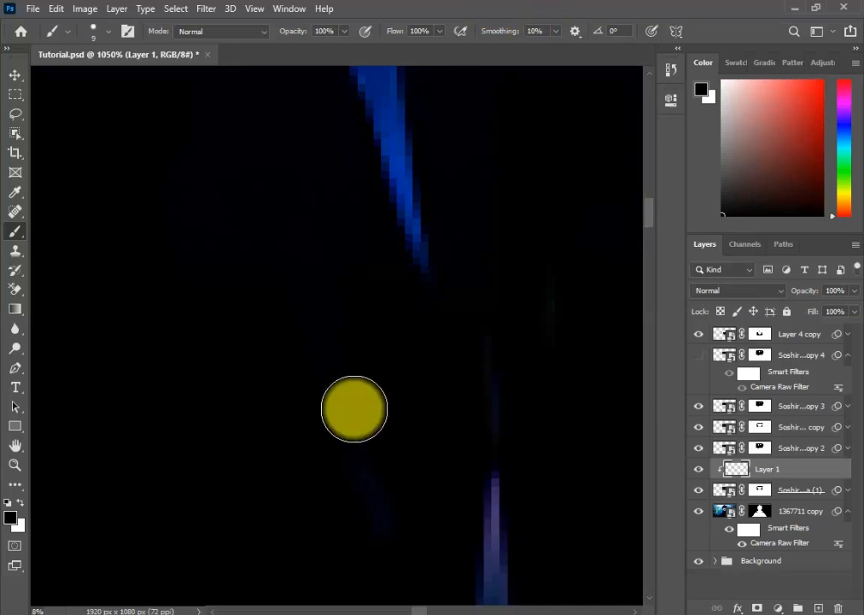
{"action": "scroll", "coordinate": [366, 518], "scroll_direction": "down", "scroll_amount": 3}
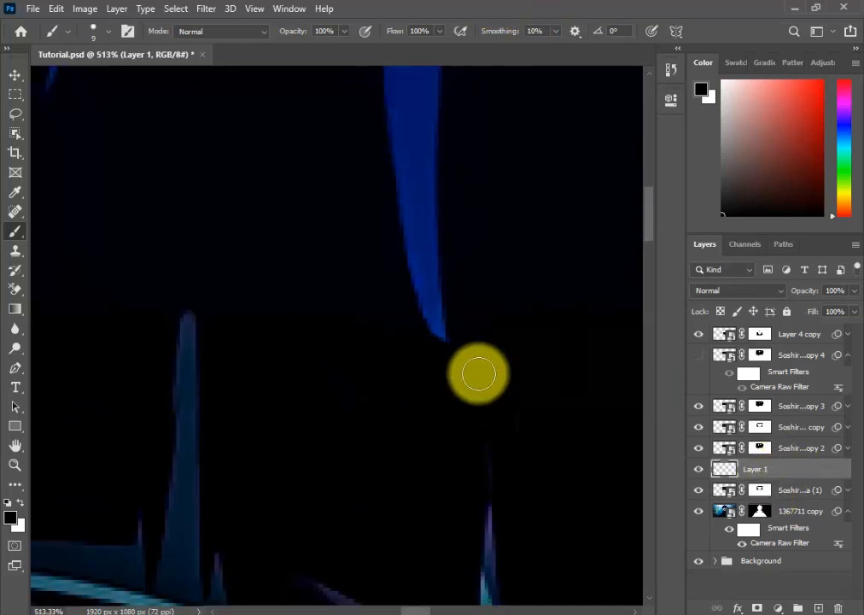
{"action": "scroll", "coordinate": [492, 450], "scroll_direction": "down", "scroll_amount": 4}
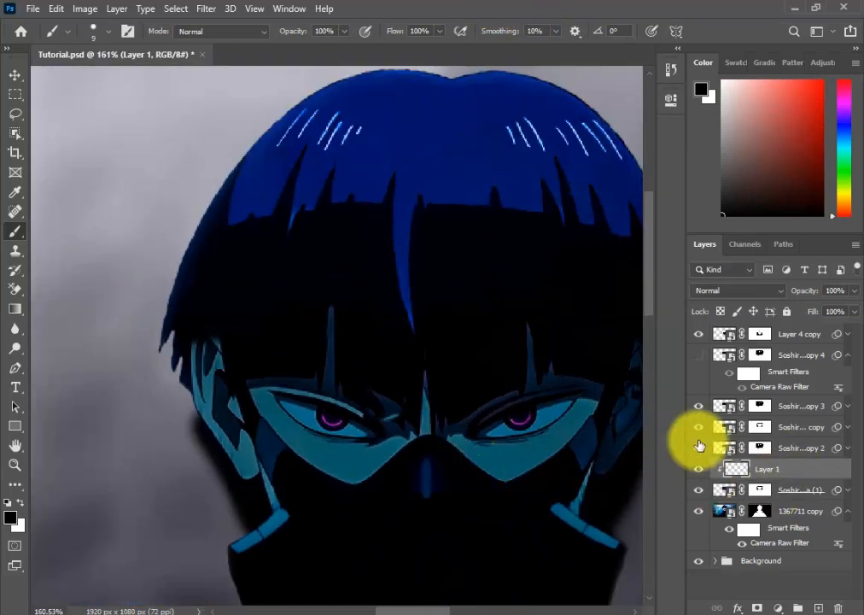
Compare the Soshiro Hoshima copies by toggling their visibility and collapse the smart filters of copy 4
{"action": "left_click", "coordinate": [699, 427]}
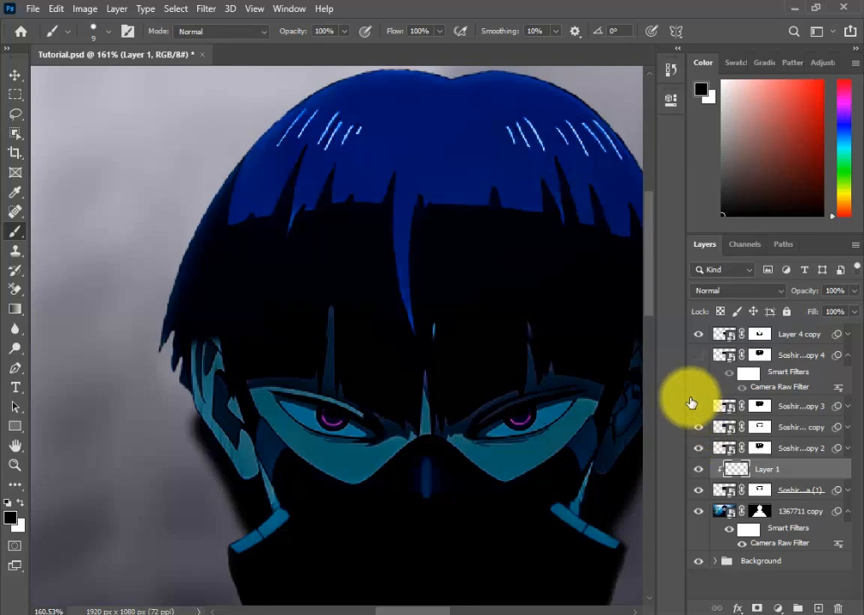
{"action": "left_click", "coordinate": [762, 429]}
{"action": "left_click", "coordinate": [696, 357]}
{"action": "left_click", "coordinate": [847, 355]}
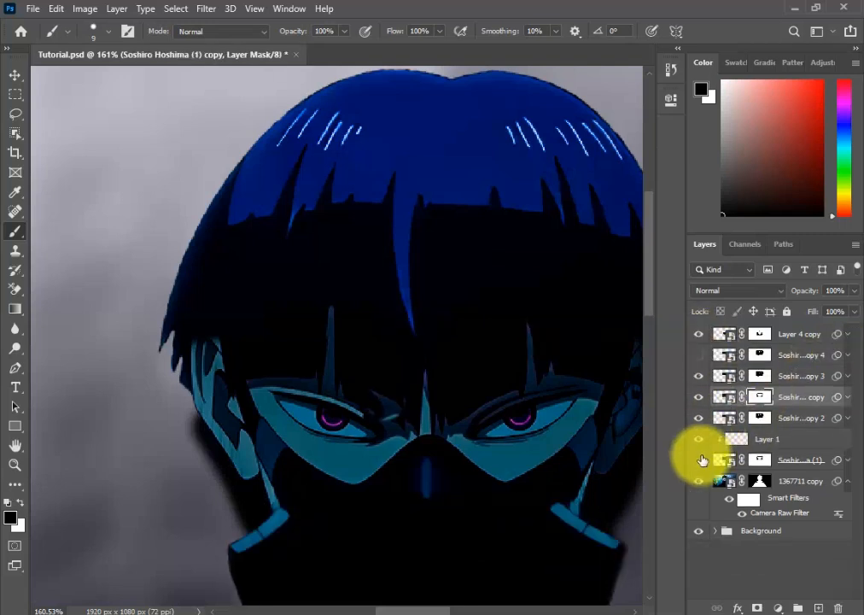
{"action": "left_click", "coordinate": [697, 418]}
{"action": "left_click", "coordinate": [700, 397]}
{"action": "left_click", "coordinate": [699, 397]}
{"action": "left_click", "coordinate": [702, 380]}
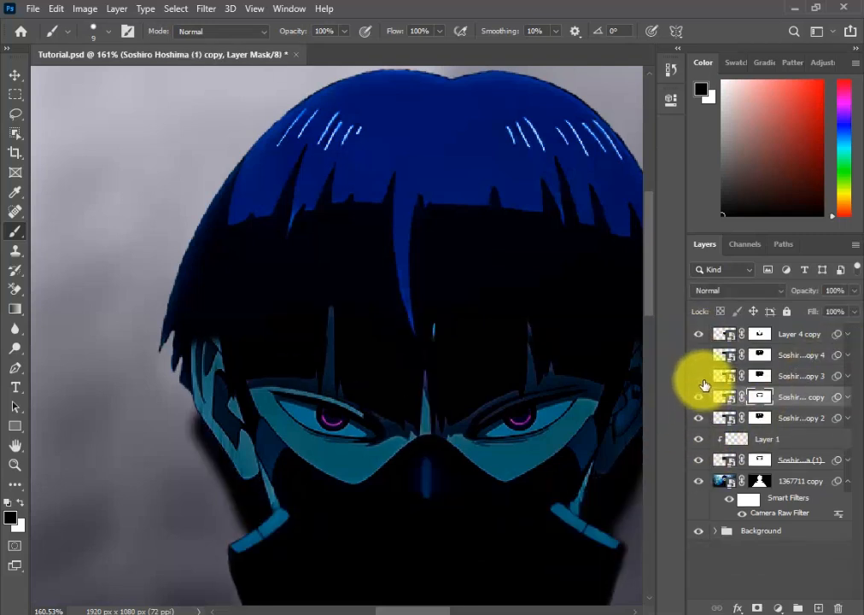
{"action": "left_click", "coordinate": [702, 380]}
Paint black on the Soshiro Hoshima (1) copy 3 mask with a 58 px brush around the inner corner of the left-hand eye
{"action": "left_click", "coordinate": [759, 376]}
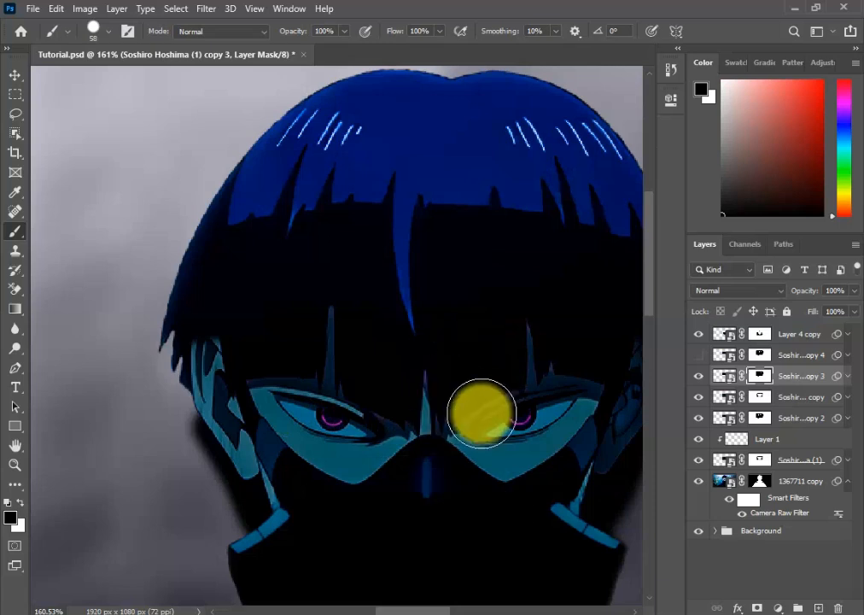
{"action": "scroll", "coordinate": [482, 413], "scroll_direction": "down", "scroll_amount": 8}
{"action": "scroll", "coordinate": [509, 428], "scroll_direction": "up", "scroll_amount": 4}
Group all the face layers from Layer 4 copy down to Soshiro Hoshima (1)
{"action": "key", "text": "v"}
{"action": "left_click", "coordinate": [790, 335]}
{"action": "left_click", "coordinate": [774, 455], "text": "shift"}
{"action": "key", "text": "ctrl+g"}
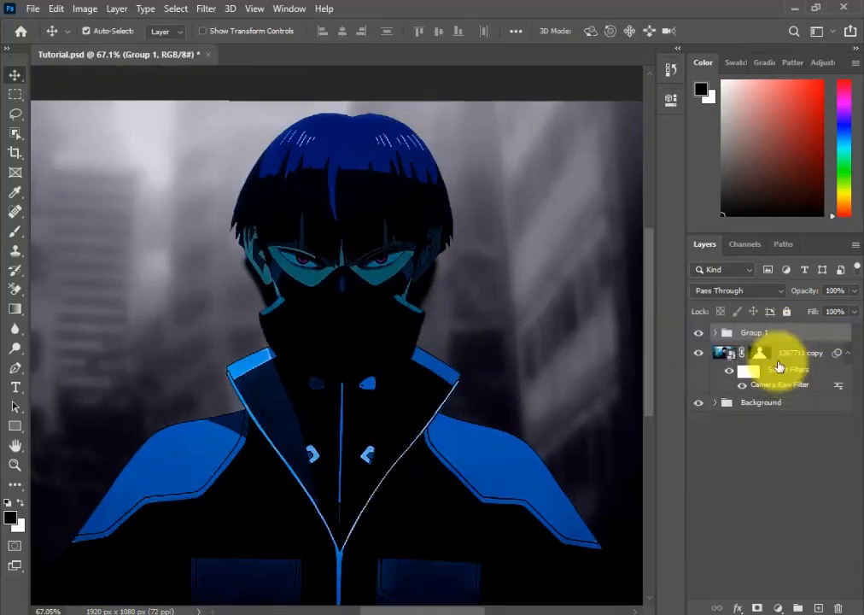
Combine the face layers and 1367711 copy in one group named Body and save the document
{"action": "left_click", "coordinate": [698, 352]}
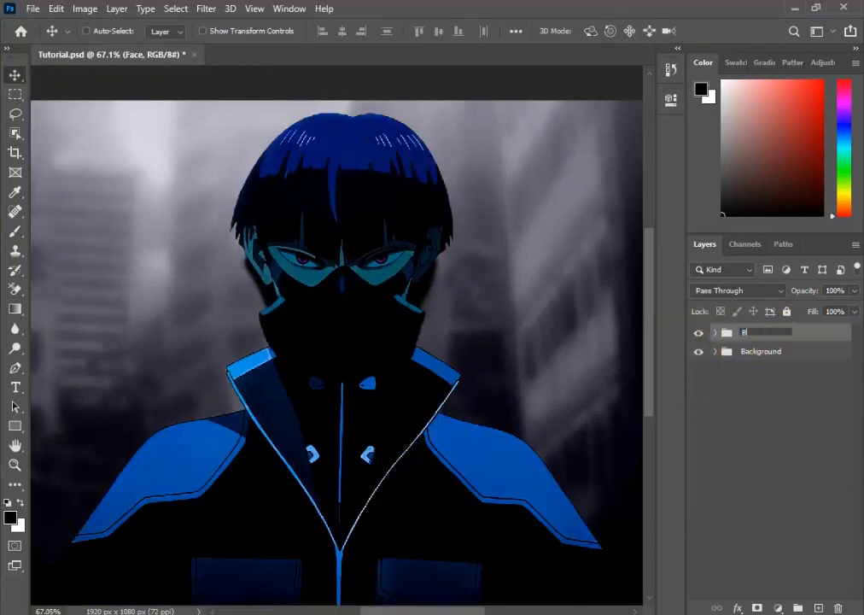
{"action": "scroll", "coordinate": [256, 475], "scroll_direction": "down", "scroll_amount": 3}
{"action": "scroll", "coordinate": [367, 415], "scroll_direction": "up", "scroll_amount": 3}
{"action": "scroll", "coordinate": [357, 380], "scroll_direction": "down", "scroll_amount": 1}
{"action": "key", "text": "ctrl+s"}
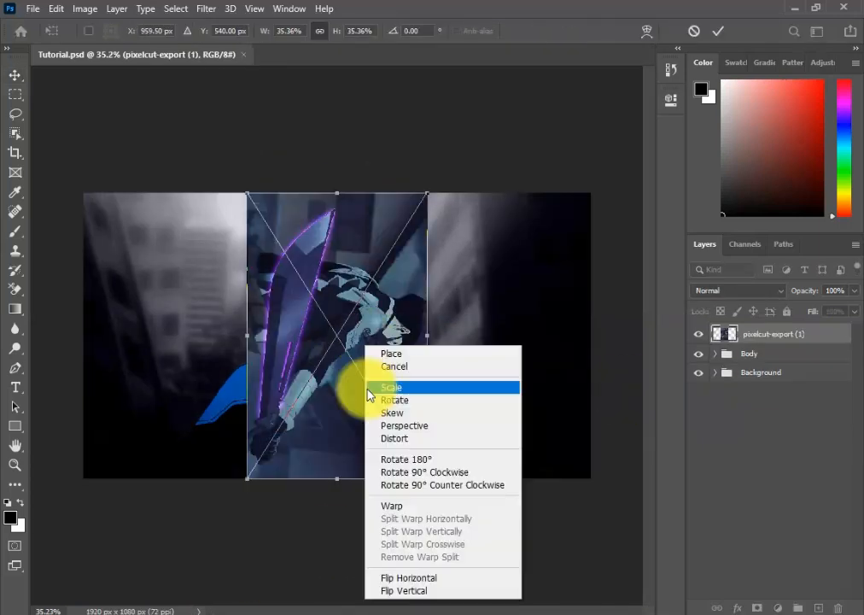
Rotate the placed pixelcut-export (1) image 90° counter-clockwise, enlarge it across the canvas, reposition it and commit the placement
{"action": "left_click", "coordinate": [432, 482]}
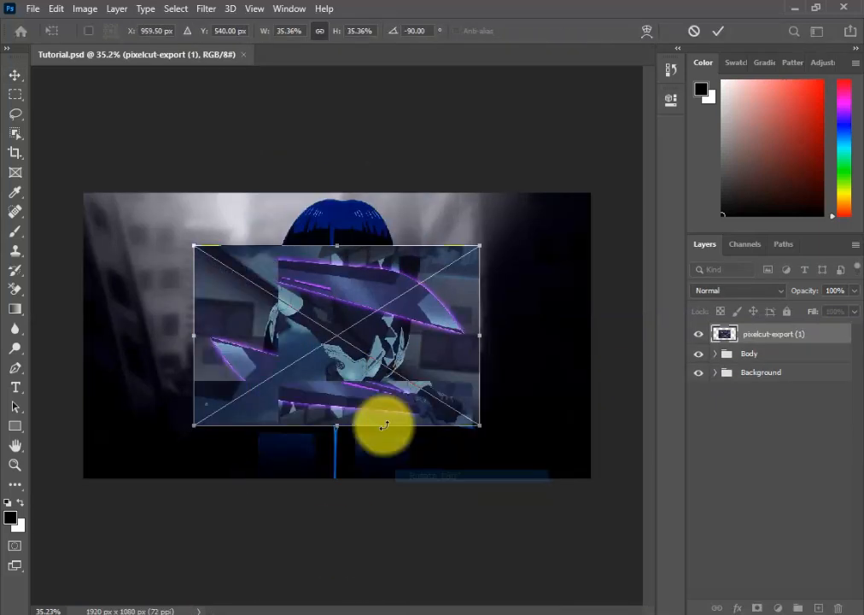
{"action": "left_click_drag", "start_coordinate": [386, 423], "coordinate": [386, 479]}
{"action": "left_click_drag", "start_coordinate": [331, 259], "coordinate": [325, 164]}
{"action": "key", "text": "Return"}
{"action": "scroll", "coordinate": [395, 455], "scroll_direction": "up", "scroll_amount": 2}
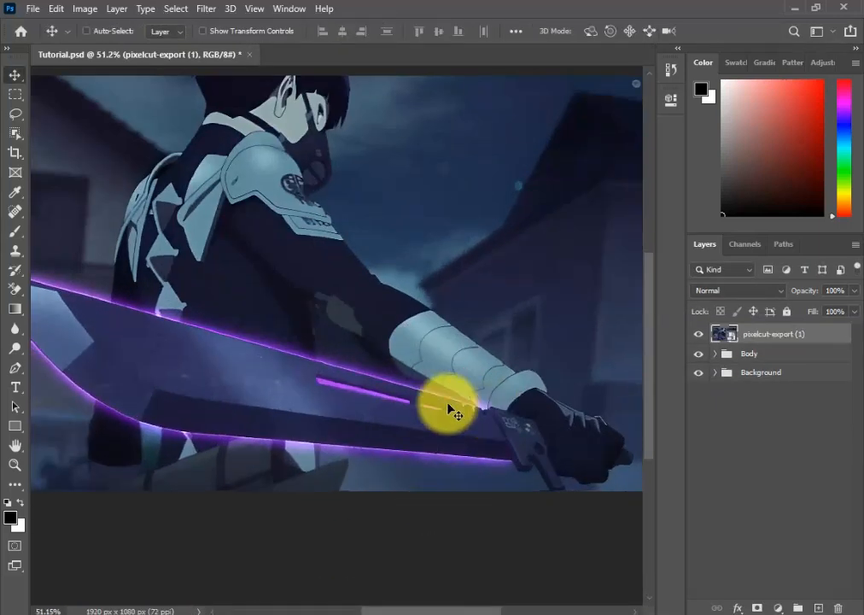
Copy the lower sword-and-arm area of the pixelcut-export (1) image to a new layer with a rectangular selection
{"action": "scroll", "coordinate": [316, 376], "scroll_direction": "down", "scroll_amount": 1}
{"action": "key", "text": "m"}
{"action": "left_click_drag", "start_coordinate": [49, 308], "coordinate": [632, 518]}
{"action": "key", "text": "ctrl+j"}
{"action": "left_click", "coordinate": [757, 355]}
{"action": "key", "text": "Delete"}
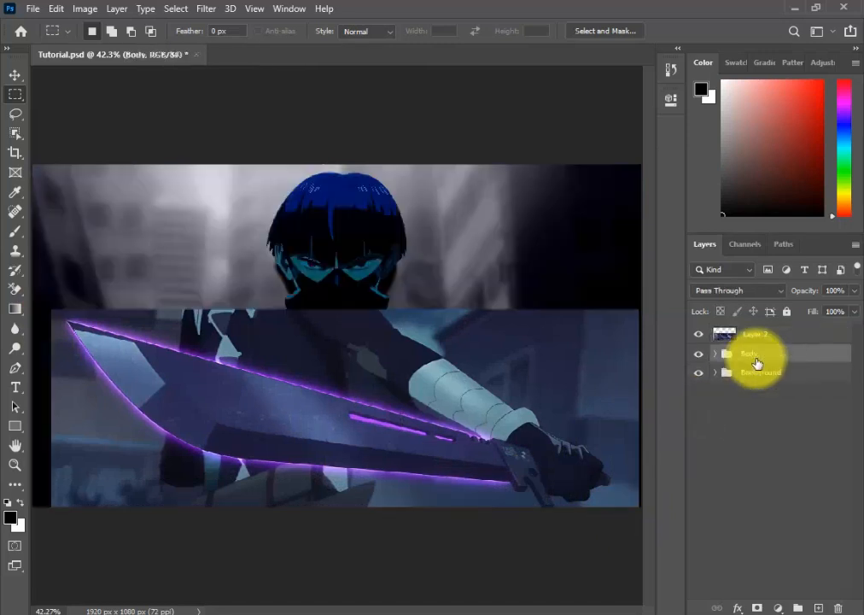
{"action": "key", "text": "v"}
{"action": "left_click_drag", "start_coordinate": [571, 463], "coordinate": [567, 443]}
{"action": "key", "text": "ctrl+z"}
{"action": "key", "text": "ctrl+z"}
Hide the pixelcut-export (1) layer and move the cropped sword on Layer 2 slightly up and to the left
{"action": "left_click", "coordinate": [699, 334]}
{"action": "left_click", "coordinate": [743, 355]}
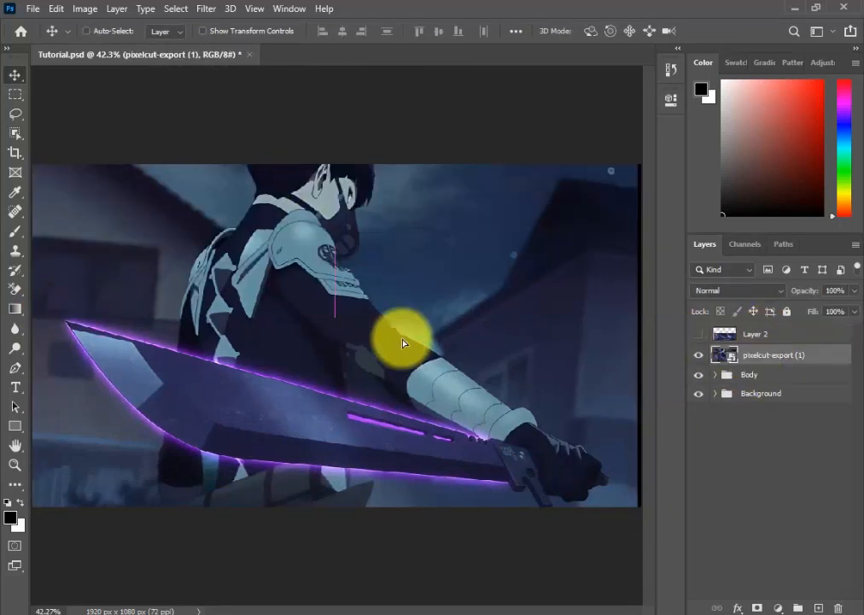
{"action": "left_click_drag", "start_coordinate": [403, 339], "coordinate": [404, 304]}
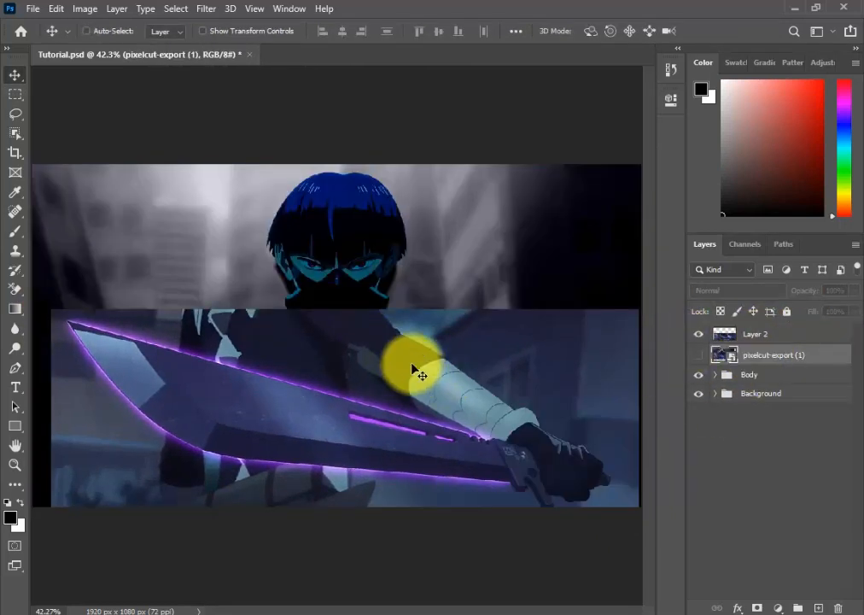
{"action": "left_click_drag", "start_coordinate": [501, 413], "coordinate": [483, 387]}
{"action": "scroll", "coordinate": [517, 509], "scroll_direction": "up", "scroll_amount": 2}
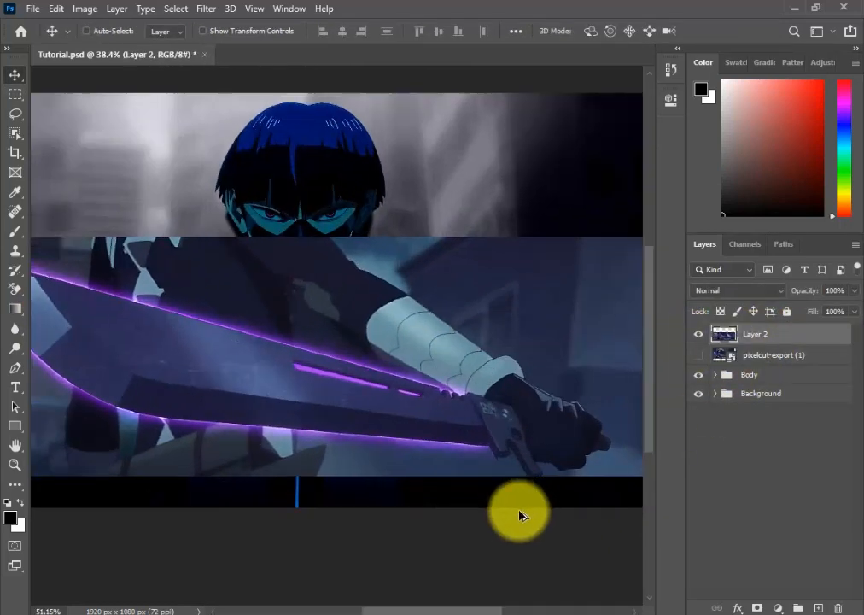
Save the document and compare the composition with and without Layer 2
{"action": "scroll", "coordinate": [518, 511], "scroll_direction": "down", "scroll_amount": 5}
{"action": "key", "text": "ctrl+s"}
{"action": "left_click", "coordinate": [698, 335]}
{"action": "left_click", "coordinate": [699, 334]}
{"action": "left_click", "coordinate": [699, 335]}
{"action": "left_click", "coordinate": [698, 335]}
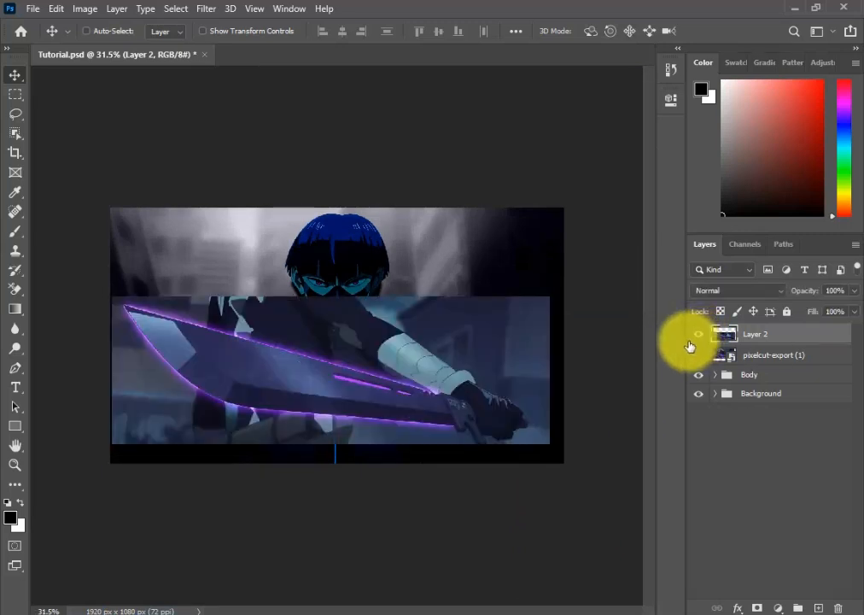
Rotate Layer 2 until the sword stands nearly upright with its tip up, place it along the canvas's left-hand side and commit the transform
{"action": "key", "text": "ctrl+t"}
{"action": "left_click_drag", "start_coordinate": [580, 466], "coordinate": [328, 555]}
{"action": "left_click_drag", "start_coordinate": [369, 440], "coordinate": [228, 359]}
{"action": "left_click_drag", "start_coordinate": [333, 467], "coordinate": [251, 365]}
{"action": "left_click_drag", "start_coordinate": [171, 343], "coordinate": [235, 499]}
{"action": "key", "text": "Return"}
Duplicate the upright sword on Layer 2 to the right and start transforming the copy
{"action": "left_click_drag", "start_coordinate": [286, 456], "coordinate": [463, 470], "text": "alt"}
{"action": "key", "text": "ctrl+t"}
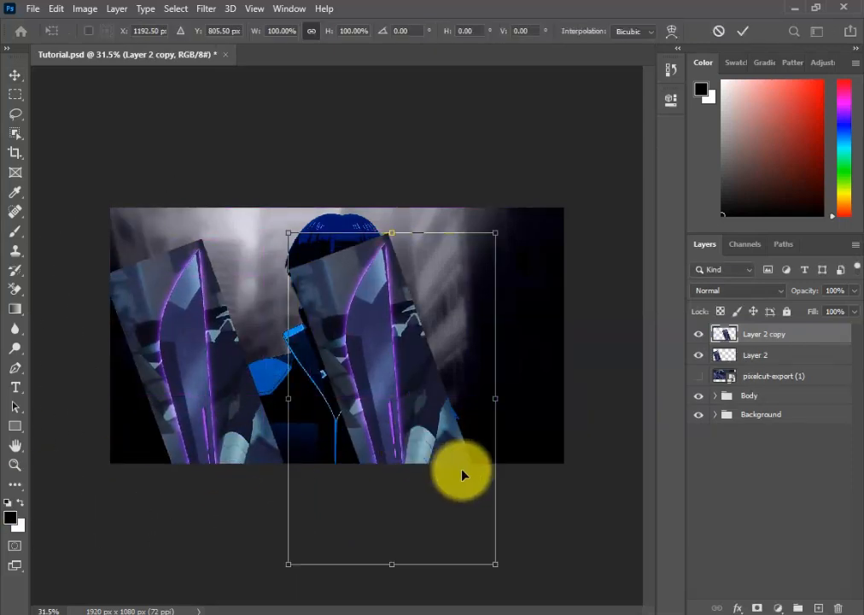
{"action": "right_click", "coordinate": [425, 436]}
{"action": "left_click", "coordinate": [468, 361]}
{"action": "left_click", "coordinate": [468, 357]}
{"action": "right_click", "coordinate": [415, 368]}
{"action": "left_click", "coordinate": [466, 317]}
{"action": "right_click", "coordinate": [469, 368]}
{"action": "left_click", "coordinate": [535, 316]}
{"action": "right_click", "coordinate": [401, 352]}
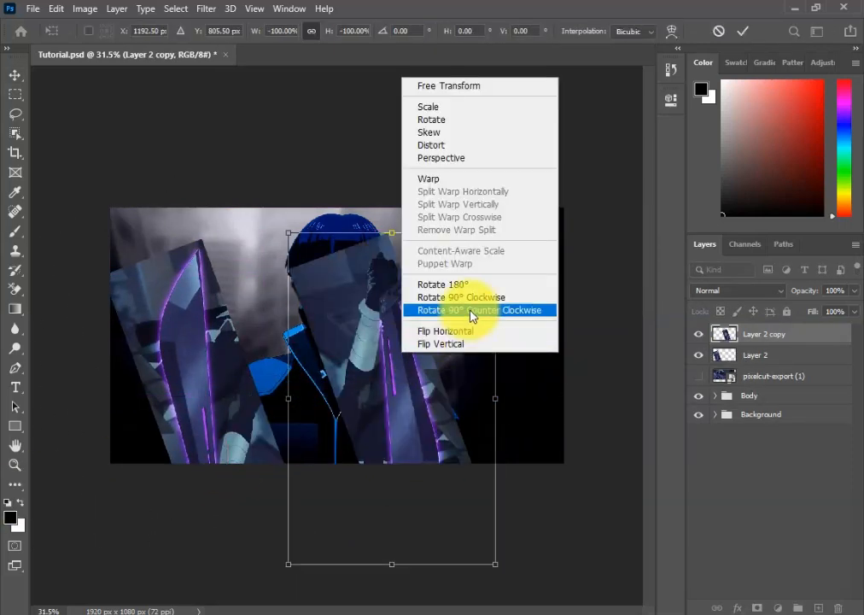
{"action": "left_click", "coordinate": [461, 284]}
Flip Layer 2 copy horizontally and move it to the canvas's right-hand side so it mirrors the first sword
{"action": "right_click", "coordinate": [406, 339]}
{"action": "left_click", "coordinate": [450, 592]}
{"action": "left_click_drag", "start_coordinate": [413, 381], "coordinate": [489, 369]}
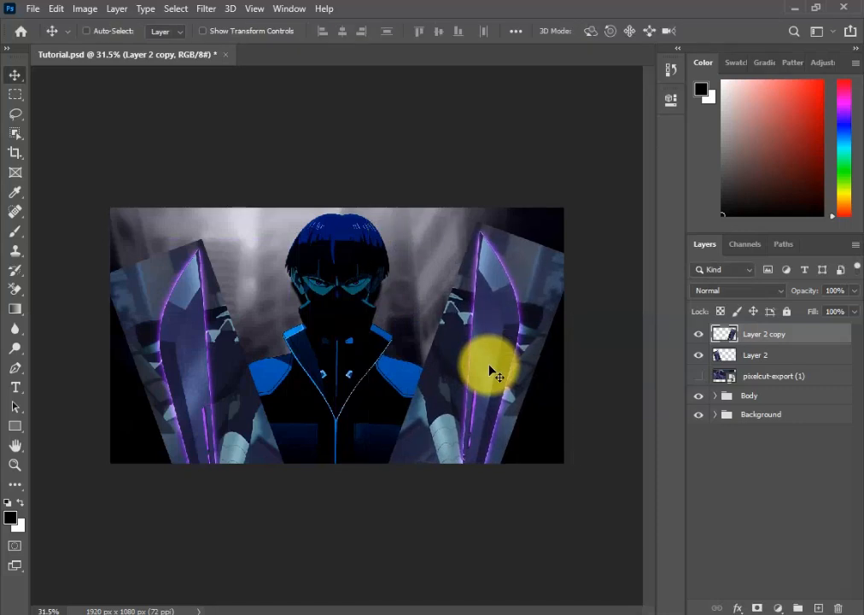
Duplicate the mirrored sword layer towards the character's face and rotate the copy 90° counter-clockwise
{"action": "left_click_drag", "start_coordinate": [490, 414], "coordinate": [284, 323], "text": "alt"}
{"action": "key", "text": "ctrl+t"}
{"action": "right_click", "coordinate": [302, 327]}
{"action": "left_click", "coordinate": [359, 547]}
{"action": "right_click", "coordinate": [324, 366]}
{"action": "left_click", "coordinate": [406, 297]}
Flip the third sword so the arm lies above the blade, tilt it nearly horizontal, place it across the face and commit the transform
{"action": "right_click", "coordinate": [382, 330]}
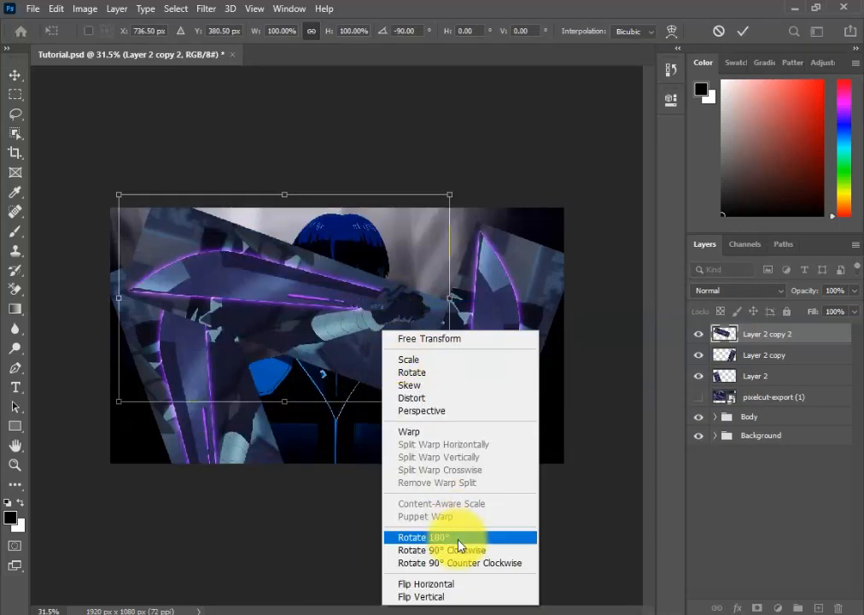
{"action": "left_click", "coordinate": [459, 538]}
{"action": "left_click_drag", "start_coordinate": [520, 375], "coordinate": [511, 409]}
{"action": "left_click_drag", "start_coordinate": [336, 281], "coordinate": [309, 278]}
{"action": "key", "text": "Return"}
Group the three sword layers as Zoro and compare the image with and without the group
{"action": "left_click", "coordinate": [756, 377], "text": "shift"}
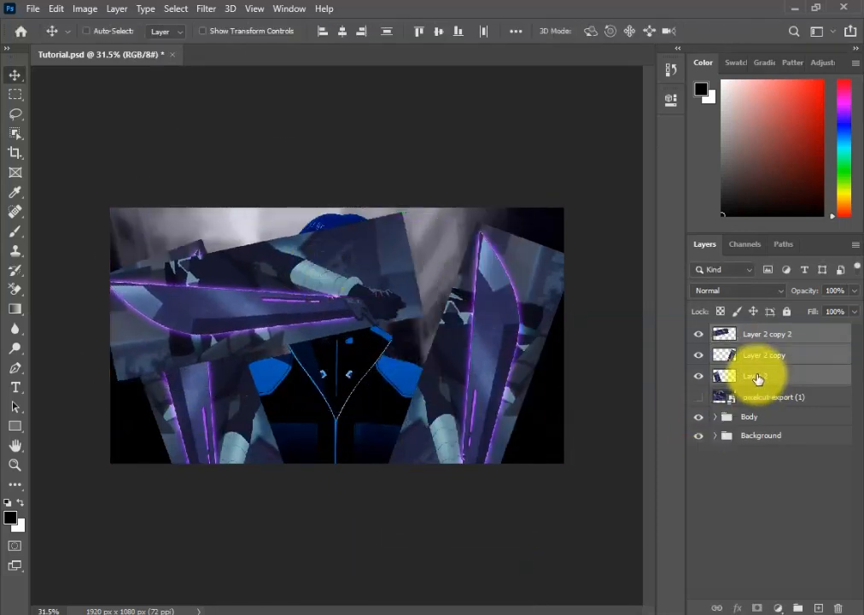
{"action": "key", "text": "ctrl+g"}
{"action": "double_click", "coordinate": [752, 333]}
{"action": "type", "text": "Zoro"}
{"action": "left_click", "coordinate": [698, 333]}
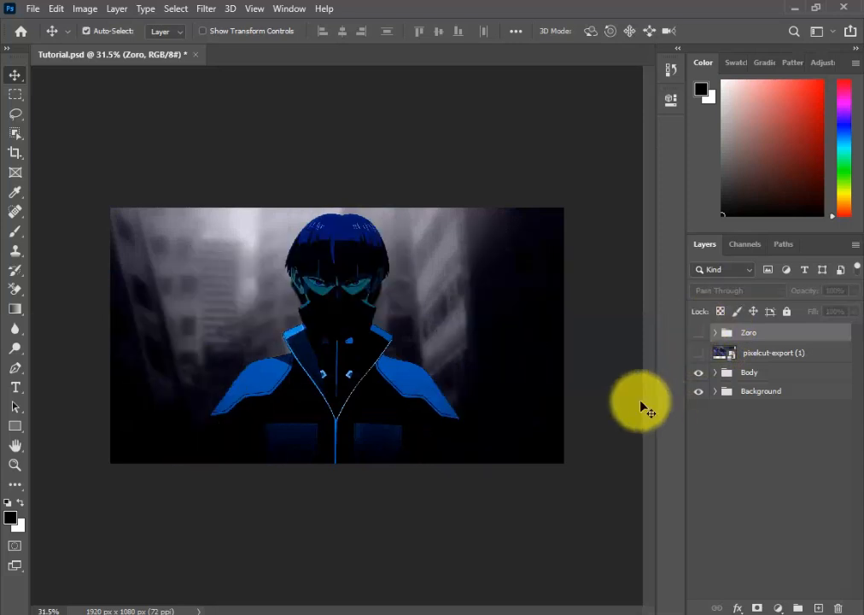
{"action": "scroll", "coordinate": [640, 402], "scroll_direction": "up", "scroll_amount": 3}
{"action": "left_click", "coordinate": [699, 333]}
{"action": "scroll", "coordinate": [405, 354], "scroll_direction": "up", "scroll_amount": 4}
{"action": "scroll", "coordinate": [405, 354], "scroll_direction": "down", "scroll_amount": 3}
Add a layer mask to Layer 2 copy 2 in the Zoro group and inspect the hand gripping the sword
{"action": "left_click", "coordinate": [716, 333]}
{"action": "left_click", "coordinate": [730, 353]}
{"action": "left_click", "coordinate": [757, 607]}
{"action": "scroll", "coordinate": [392, 345], "scroll_direction": "up", "scroll_amount": 12}
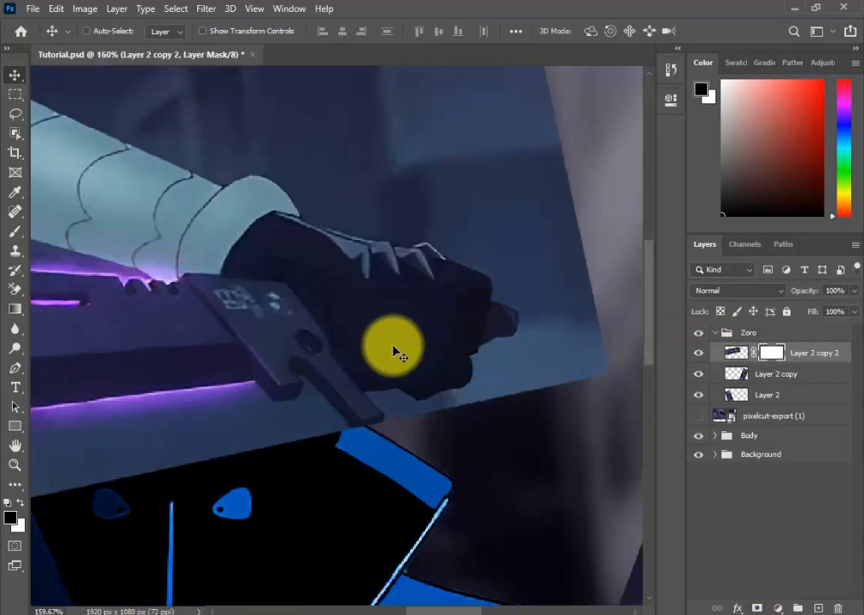
{"action": "left_click_drag", "start_coordinate": [256, 350], "coordinate": [598, 367]}
{"action": "left_click_drag", "start_coordinate": [334, 377], "coordinate": [538, 397]}
{"action": "key", "text": "ctrl+0"}
Shift the horizontal sword image on Layer 2 copy 2 to the right and hide the other two sword layers
{"action": "left_click", "coordinate": [732, 353]}
{"action": "left_click_drag", "start_coordinate": [254, 300], "coordinate": [303, 295]}
{"action": "left_click", "coordinate": [702, 376]}
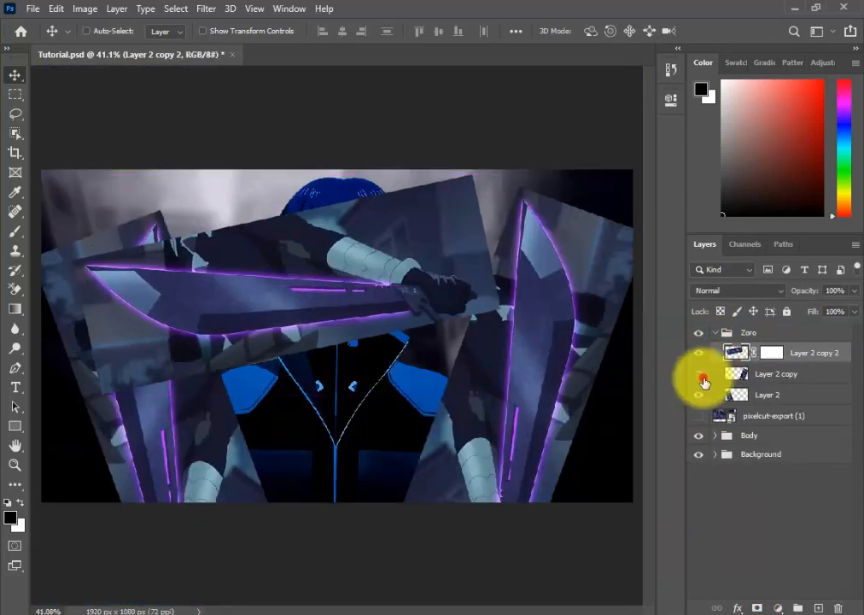
{"action": "left_click", "coordinate": [698, 395]}
Select the horizontal sword and its gripping hand on Layer 2 copy 2 with the Quick Selection tool, excluding the surroundings
{"action": "scroll", "coordinate": [96, 260], "scroll_direction": "up", "scroll_amount": 6}
{"action": "right_click", "coordinate": [15, 135]}
{"action": "left_click", "coordinate": [64, 147]}
{"action": "mouse_move", "coordinate": [154, 315]}
{"action": "left_mouse_down"}
{"action": "mouse_move", "coordinate": [191, 319]}
{"action": "mouse_move", "coordinate": [38, 311]}
{"action": "left_mouse_up"}
{"action": "left_click", "coordinate": [212, 251], "text": "alt"}
{"action": "left_click", "coordinate": [258, 351]}
{"action": "left_click_drag", "start_coordinate": [103, 359], "coordinate": [436, 389]}
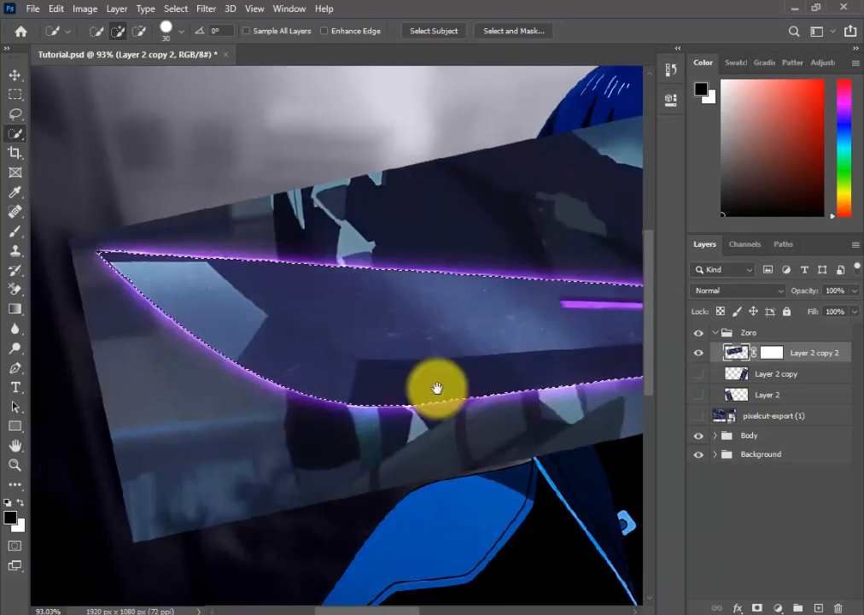
Open Select and Mask for the sword selection and set its output to a layer mask
{"action": "left_click", "coordinate": [485, 37]}
{"action": "left_click_drag", "start_coordinate": [598, 359], "coordinate": [392, 392]}
{"action": "scroll", "coordinate": [756, 513], "scroll_direction": "down", "scroll_amount": 5}
{"action": "left_click", "coordinate": [757, 527]}
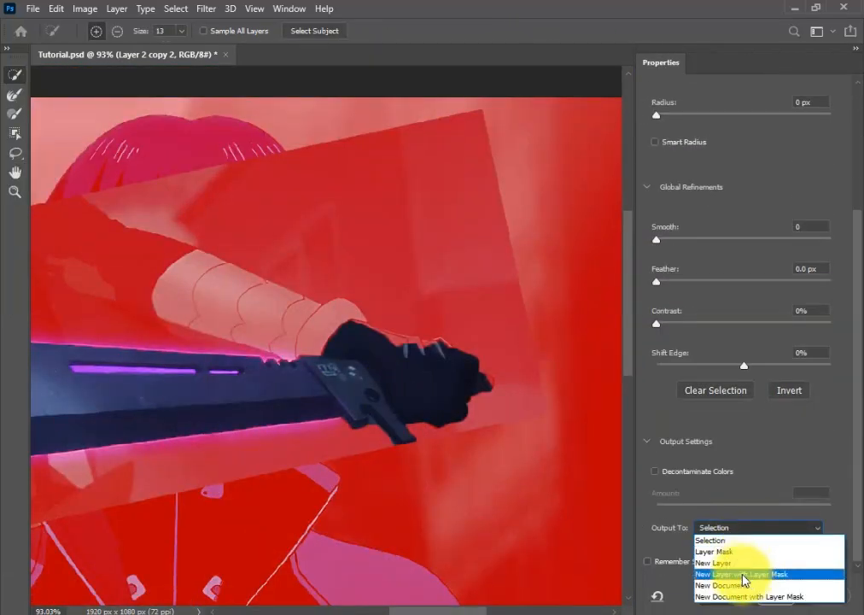
{"action": "left_click", "coordinate": [731, 563]}
Feather the sword selection by 2.1 px, adjust its smoothing and apply it to the mask of Layer 2 copy 2
{"action": "scroll", "coordinate": [823, 446], "scroll_direction": "up", "scroll_amount": 4}
{"action": "scroll", "coordinate": [823, 446], "scroll_direction": "down", "scroll_amount": 2}
{"action": "left_click_drag", "start_coordinate": [657, 353], "coordinate": [677, 356]}
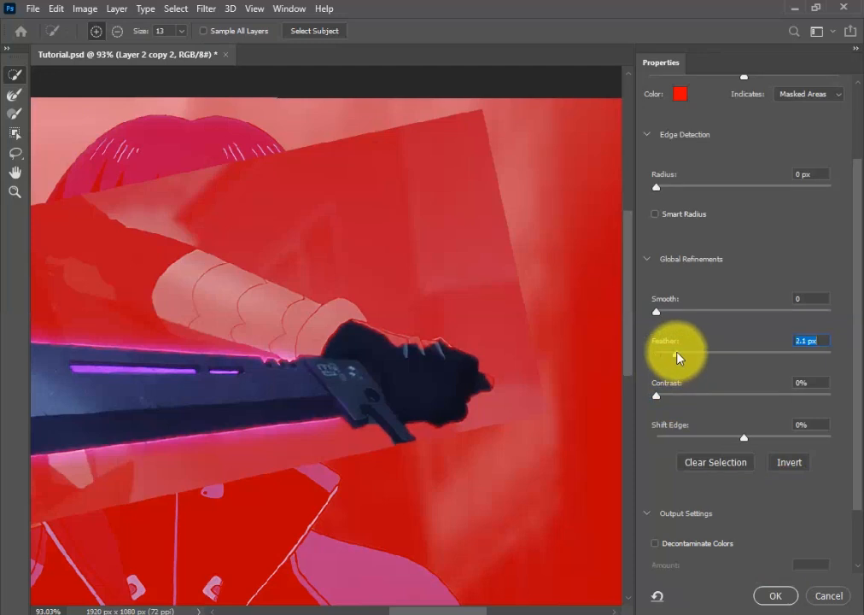
{"action": "left_click_drag", "start_coordinate": [661, 398], "coordinate": [669, 396]}
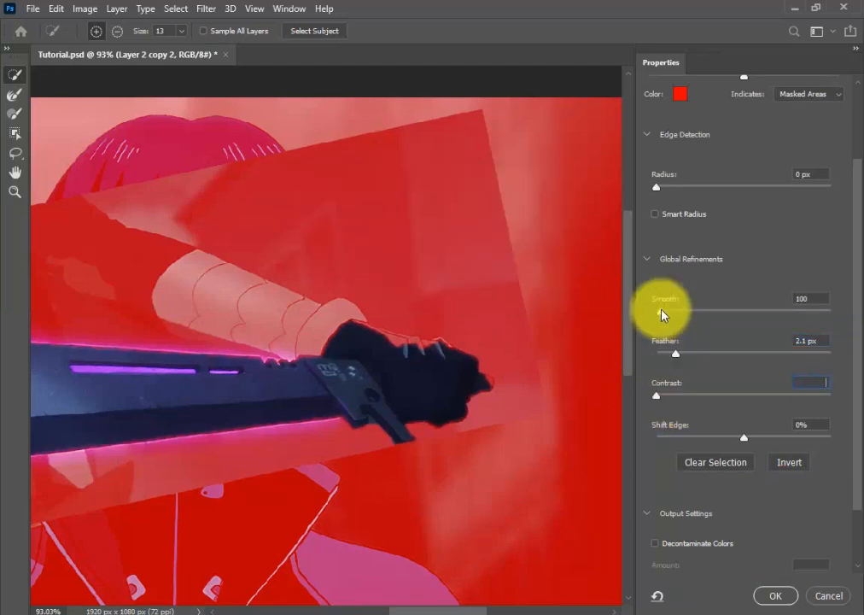
{"action": "left_click", "coordinate": [662, 315]}
{"action": "left_click", "coordinate": [423, 248]}
{"action": "left_click", "coordinate": [775, 595]}
{"action": "left_click", "coordinate": [775, 595]}
{"action": "scroll", "coordinate": [437, 474], "scroll_direction": "up", "scroll_amount": 5}
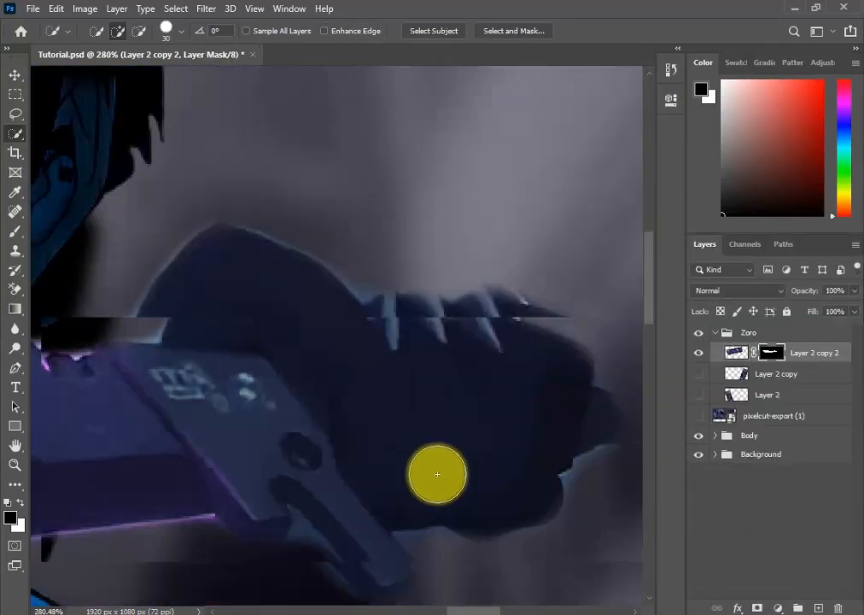
Drop the active selection and paint black on the sword layer's mask to hide the hand above and below the handle
{"action": "scroll", "coordinate": [437, 474], "scroll_direction": "down", "scroll_amount": 2}
{"action": "right_click", "coordinate": [420, 129]}
{"action": "left_click", "coordinate": [474, 136]}
{"action": "key", "text": "b"}
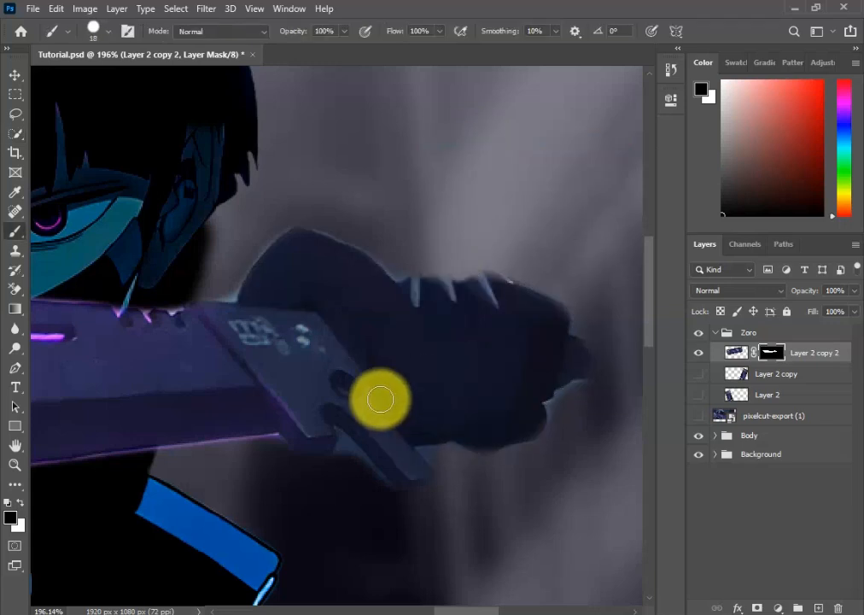
{"action": "mouse_move", "coordinate": [311, 300]}
{"action": "left_mouse_down"}
{"action": "mouse_move", "coordinate": [377, 320]}
{"action": "mouse_move", "coordinate": [588, 331]}
{"action": "left_mouse_up"}
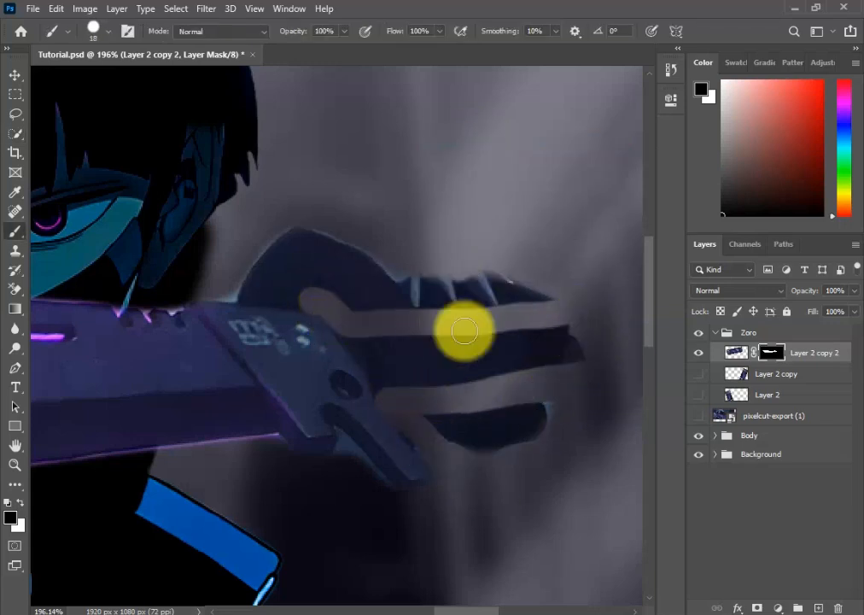
Paint white on the mask to restore the full width of the sword's handle
{"action": "key", "text": "x"}
{"action": "left_click_drag", "start_coordinate": [363, 325], "coordinate": [530, 328]}
{"action": "scroll", "coordinate": [366, 413], "scroll_direction": "down", "scroll_amount": 3}
{"action": "scroll", "coordinate": [366, 413], "scroll_direction": "down", "scroll_amount": 3}
{"action": "scroll", "coordinate": [382, 409], "scroll_direction": "up", "scroll_amount": 6}
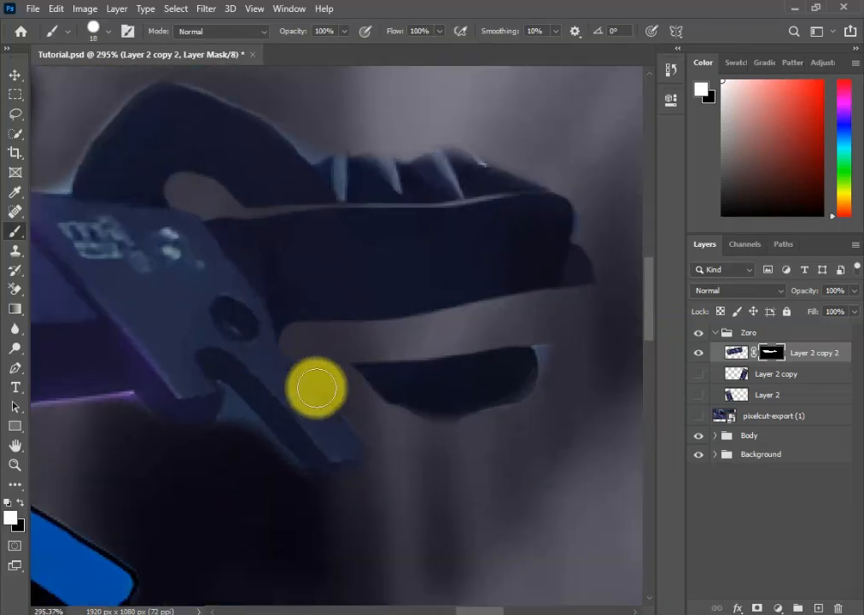
Mask out the leftover part of the hand below the handle with a larger black brush
{"action": "key", "text": "x"}
{"action": "scroll", "coordinate": [444, 525], "scroll_direction": "down", "scroll_amount": 3}
{"action": "right_click", "coordinate": [376, 430], "text": "alt"}
{"action": "mouse_move", "coordinate": [376, 430]}
{"action": "left_mouse_down"}
{"action": "mouse_move", "coordinate": [489, 373]}
{"action": "mouse_move", "coordinate": [603, 212]}
{"action": "mouse_move", "coordinate": [585, 217]}
{"action": "mouse_move", "coordinate": [585, 294]}
{"action": "mouse_move", "coordinate": [578, 246]}
{"action": "mouse_move", "coordinate": [546, 304]}
{"action": "left_mouse_up"}
{"action": "left_click_drag", "start_coordinate": [252, 366], "coordinate": [404, 465]}
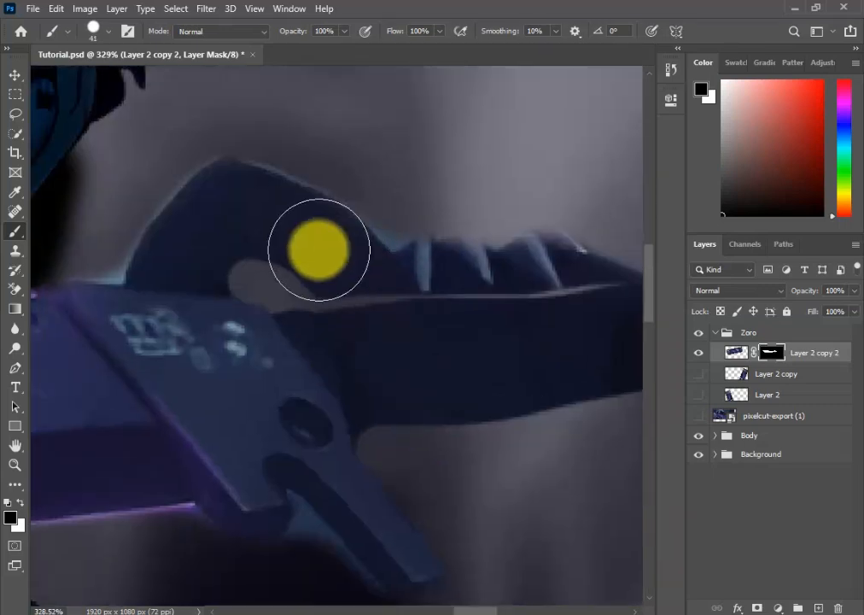
Mask out the hand above the handle and along the sword guard's upper edge
{"action": "left_click_drag", "start_coordinate": [318, 251], "coordinate": [539, 231]}
{"action": "left_click_drag", "start_coordinate": [539, 230], "coordinate": [359, 261]}
{"action": "mouse_move", "coordinate": [291, 280]}
{"action": "left_mouse_down"}
{"action": "mouse_move", "coordinate": [486, 267]}
{"action": "mouse_move", "coordinate": [561, 361]}
{"action": "left_mouse_up"}
{"action": "left_click_drag", "start_coordinate": [150, 339], "coordinate": [423, 334]}
{"action": "right_click", "coordinate": [423, 334], "text": "alt"}
{"action": "scroll", "coordinate": [178, 308], "scroll_direction": "up", "scroll_amount": 4}
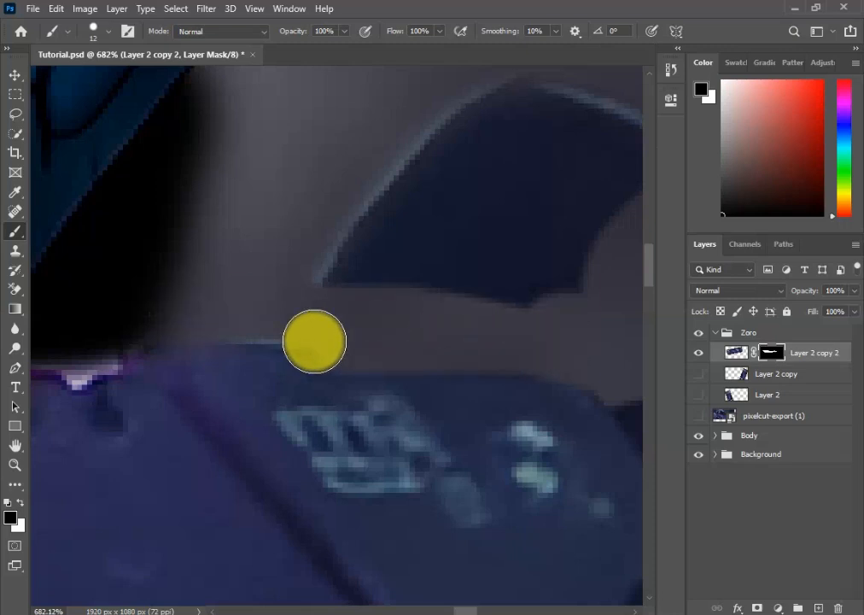
Hide the remaining hand fragments above the sword guard with a black brush of about 35 px
{"action": "scroll", "coordinate": [351, 326], "scroll_direction": "down", "scroll_amount": 4}
{"action": "right_click", "coordinate": [363, 395], "text": "alt"}
{"action": "scroll", "coordinate": [376, 359], "scroll_direction": "up", "scroll_amount": 2}
{"action": "left_click_drag", "start_coordinate": [282, 401], "coordinate": [507, 374]}
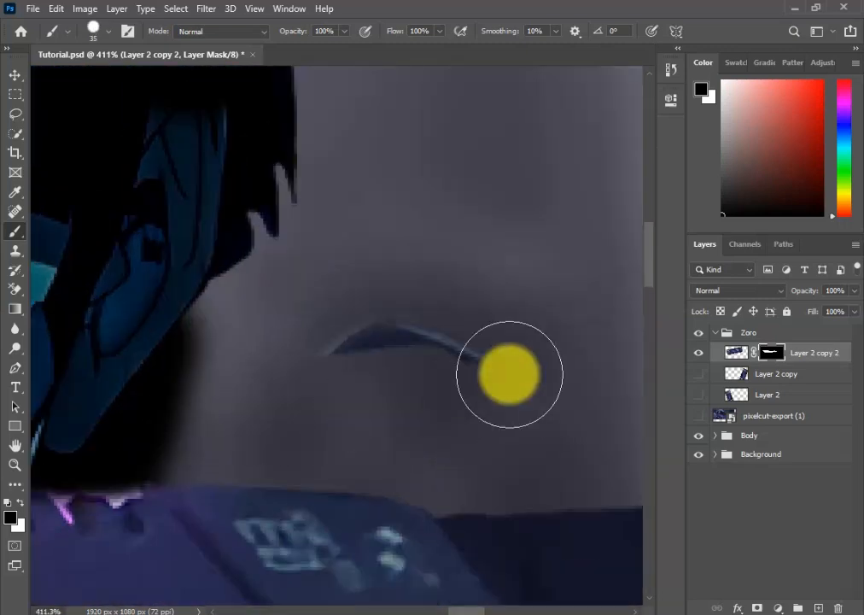
{"action": "scroll", "coordinate": [128, 486], "scroll_direction": "up", "scroll_amount": 6}
{"action": "right_click", "coordinate": [436, 407], "text": "alt"}
{"action": "left_click_drag", "start_coordinate": [436, 407], "coordinate": [392, 416]}
{"action": "left_click_drag", "start_coordinate": [495, 383], "coordinate": [351, 379]}
{"action": "left_click_drag", "start_coordinate": [230, 402], "coordinate": [342, 382]}
Clean up the blade's notched upper edge on the mask with a 3 px black brush
{"action": "right_click", "coordinate": [342, 382], "text": "alt"}
{"action": "scroll", "coordinate": [317, 395], "scroll_direction": "up", "scroll_amount": 2}
{"action": "mouse_move", "coordinate": [328, 427]}
{"action": "left_mouse_down"}
{"action": "mouse_move", "coordinate": [364, 386]}
{"action": "mouse_move", "coordinate": [338, 433]}
{"action": "left_mouse_up"}
{"action": "scroll", "coordinate": [338, 433], "scroll_direction": "down", "scroll_amount": 2}
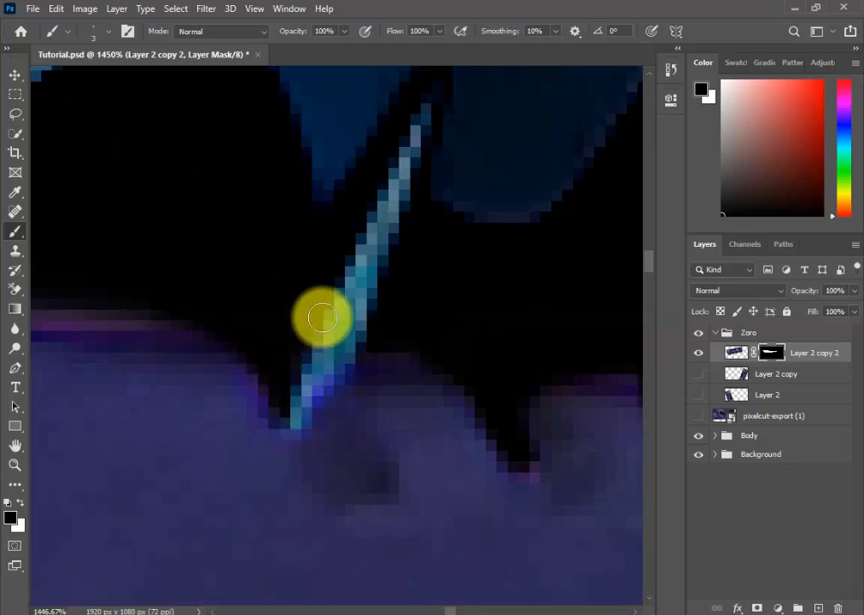
{"action": "left_click_drag", "start_coordinate": [171, 328], "coordinate": [444, 329]}
{"action": "scroll", "coordinate": [435, 309], "scroll_direction": "down", "scroll_amount": 2}
Remove the bright fringe along the blade's edges on the mask with a 6 px black brush
{"action": "right_click", "coordinate": [395, 282], "text": "alt"}
{"action": "left_click_drag", "start_coordinate": [256, 299], "coordinate": [523, 327]}
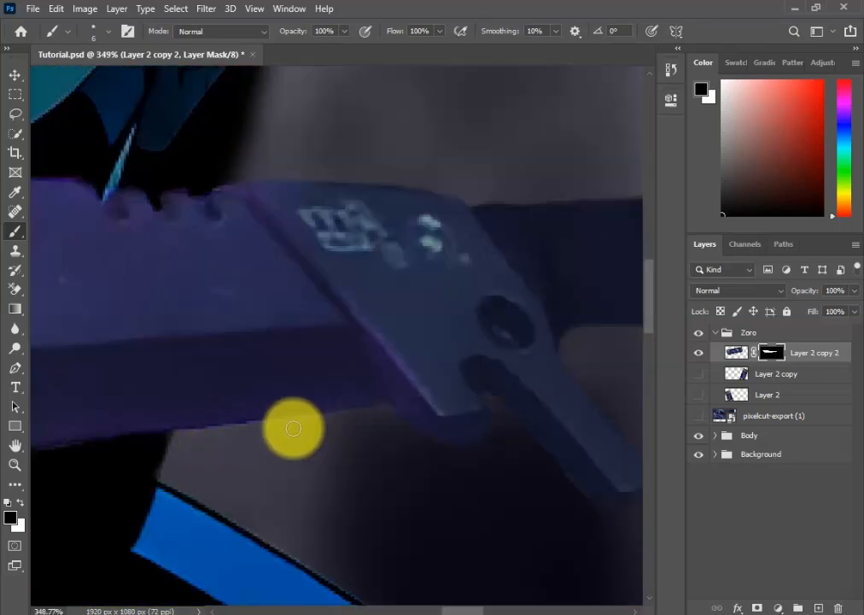
{"action": "scroll", "coordinate": [359, 461], "scroll_direction": "down", "scroll_amount": 8}
{"action": "scroll", "coordinate": [299, 425], "scroll_direction": "up", "scroll_amount": 11}
{"action": "left_click_drag", "start_coordinate": [529, 390], "coordinate": [406, 406]}
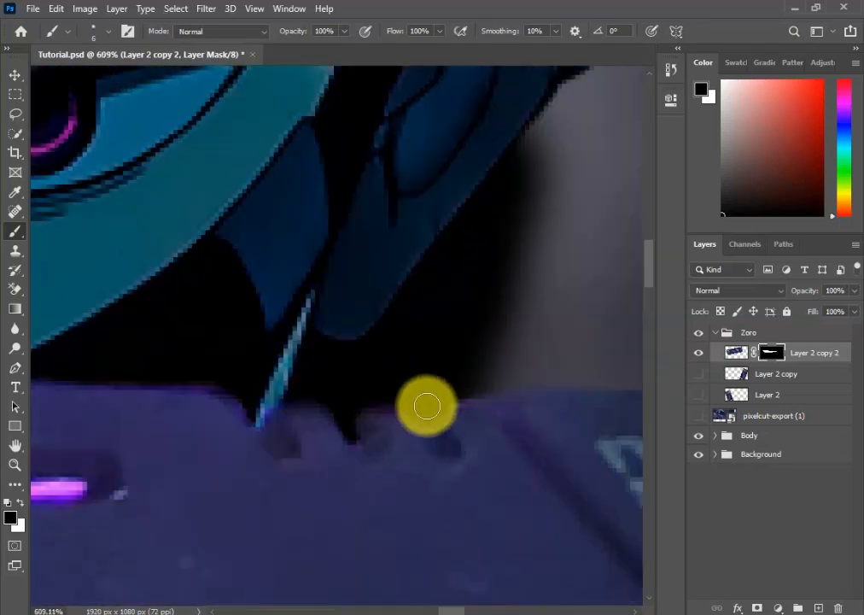
Try placing the sword layer inside the Body group behind the character's face, and return it to the Zoro group
{"action": "key", "text": "ctrl+0"}
{"action": "key", "text": "v"}
{"action": "scroll", "coordinate": [381, 409], "scroll_direction": "up", "scroll_amount": 2}
{"action": "left_click_drag", "start_coordinate": [353, 275], "coordinate": [405, 371]}
{"action": "left_click_drag", "start_coordinate": [444, 372], "coordinate": [350, 393]}
{"action": "left_click", "coordinate": [715, 436]}
{"action": "left_click_drag", "start_coordinate": [803, 353], "coordinate": [775, 486]}
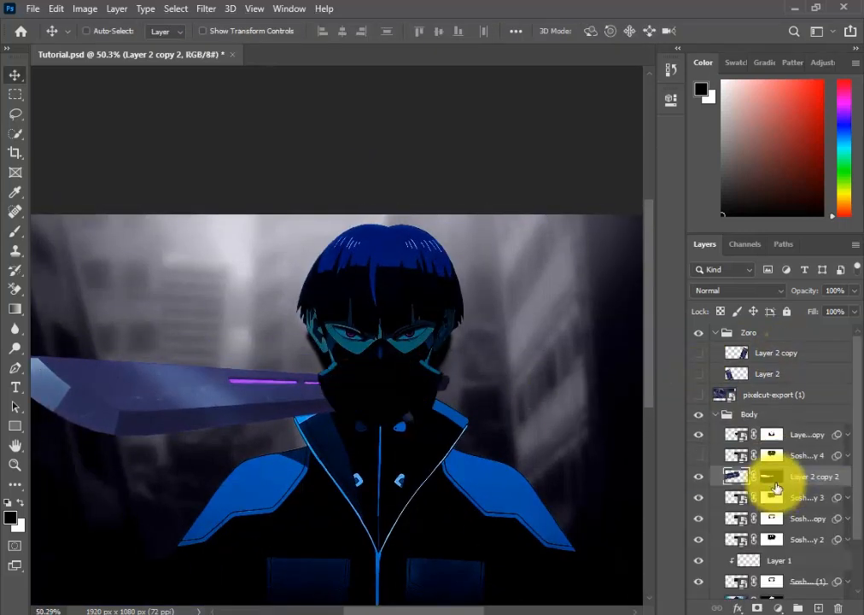
{"action": "left_click_drag", "start_coordinate": [288, 392], "coordinate": [271, 392]}
{"action": "scroll", "coordinate": [272, 392], "scroll_direction": "down", "scroll_amount": 4}
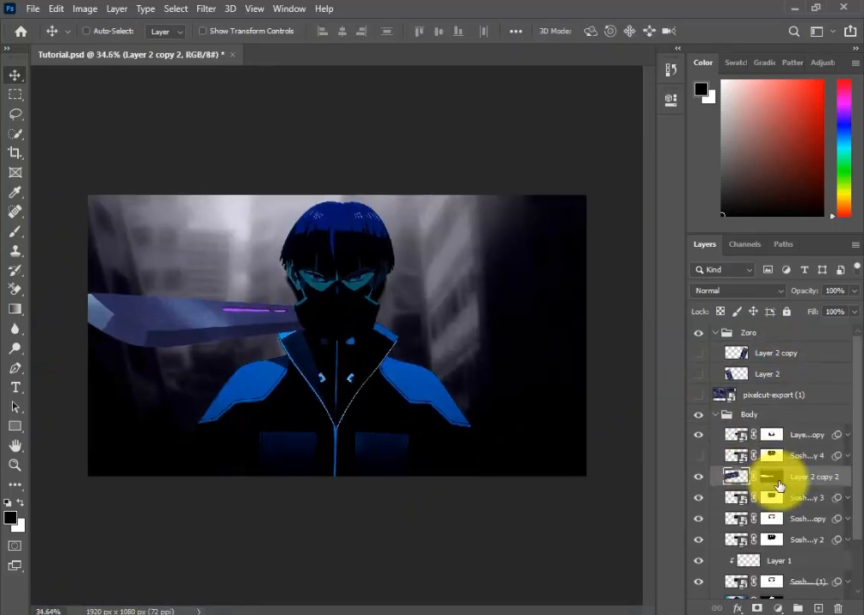
{"action": "left_click_drag", "start_coordinate": [762, 475], "coordinate": [768, 346]}
{"action": "left_click", "coordinate": [714, 436]}
Rotate and scale the sword so it stands tilted upright beside the character's left-hand shoulder in the image
{"action": "key", "text": "ctrl+t"}
{"action": "left_click_drag", "start_coordinate": [532, 448], "coordinate": [354, 557]}
{"action": "left_click_drag", "start_coordinate": [374, 414], "coordinate": [222, 440]}
{"action": "left_click_drag", "start_coordinate": [303, 547], "coordinate": [261, 567]}
{"action": "left_click_drag", "start_coordinate": [254, 532], "coordinate": [214, 475]}
{"action": "left_click_drag", "start_coordinate": [190, 396], "coordinate": [205, 462]}
{"action": "left_click_drag", "start_coordinate": [208, 232], "coordinate": [211, 227]}
{"action": "key", "text": "Return"}
Duplicate the sword to the character's other side and flip the copy horizontally
{"action": "left_click_drag", "start_coordinate": [201, 379], "coordinate": [511, 379], "text": "alt"}
{"action": "key", "text": "ctrl+t"}
{"action": "right_click", "coordinate": [464, 384]}
{"action": "left_click", "coordinate": [487, 363]}
{"action": "key", "text": "Return"}
Add vertical and horizontal guides through the canvas centre and move both swords to matching heights beside the character
{"action": "key", "text": "ctrl+r"}
{"action": "left_click_drag", "start_coordinate": [38, 325], "coordinate": [308, 294]}
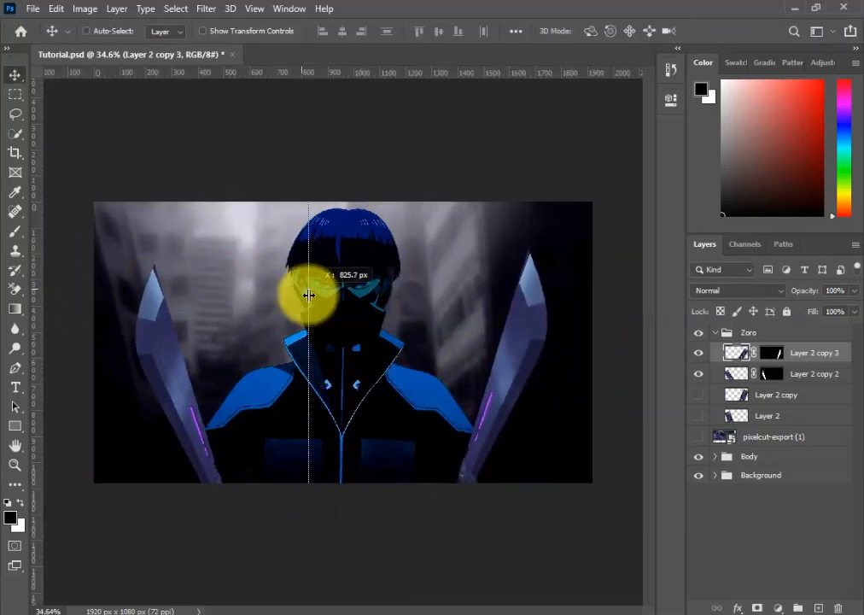
{"action": "left_click_drag", "start_coordinate": [392, 283], "coordinate": [419, 342]}
{"action": "left_click_drag", "start_coordinate": [437, 408], "coordinate": [461, 428]}
{"action": "key", "text": "alt+bracketleft"}
{"action": "left_click_drag", "start_coordinate": [334, 384], "coordinate": [220, 396]}
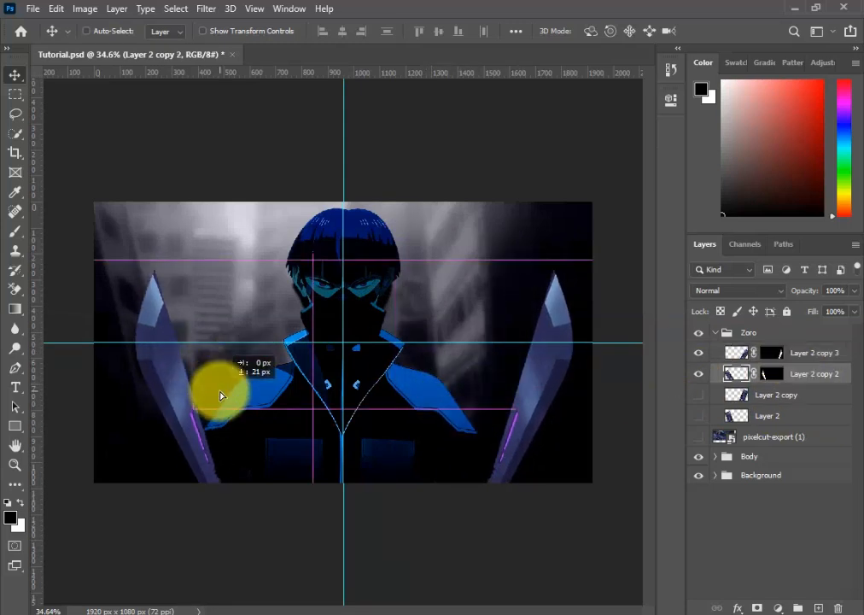
Shift both swords together about 30 px left to centre them on the vertical guide, and hide the guides and rulers
{"action": "left_click", "coordinate": [791, 355]}
{"action": "key", "text": "ctrl+t"}
{"action": "left_click", "coordinate": [815, 371], "text": "shift"}
{"action": "key", "text": "ctrl+t"}
{"action": "mouse_move", "coordinate": [506, 391]}
{"action": "left_mouse_down"}
{"action": "mouse_move", "coordinate": [500, 355]}
{"action": "mouse_move", "coordinate": [498, 384]}
{"action": "left_mouse_up"}
{"action": "left_click_drag", "start_coordinate": [500, 393], "coordinate": [500, 388]}
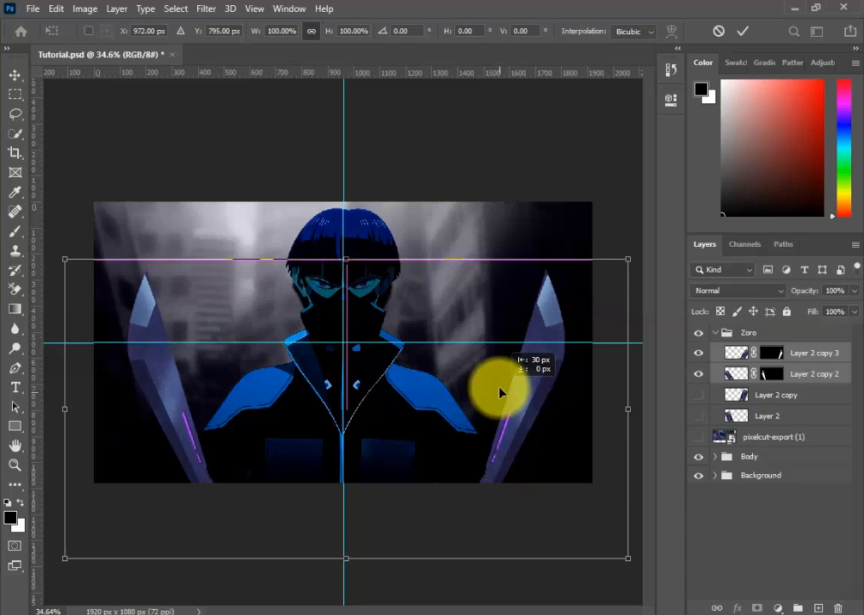
{"action": "key", "text": "Return"}
{"action": "key", "text": "ctrl+semicolon"}
{"action": "key", "text": "ctrl+r"}
Set the document's status information to show the current tool
{"action": "left_click", "coordinate": [198, 612]}
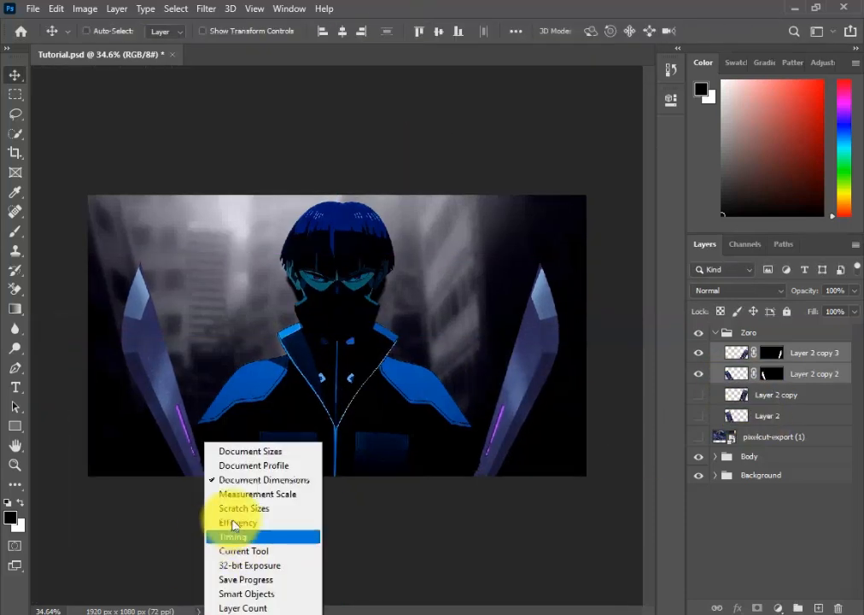
{"action": "left_click", "coordinate": [274, 550]}
{"action": "left_click", "coordinate": [197, 610]}
Save the document and delete the hidden layers Layer 2 copy, Layer 2 and pixelcut-export (1)
{"action": "left_click", "coordinate": [758, 536]}
{"action": "key", "text": "alt+bracketleft"}
{"action": "key", "text": "ctrl+s"}
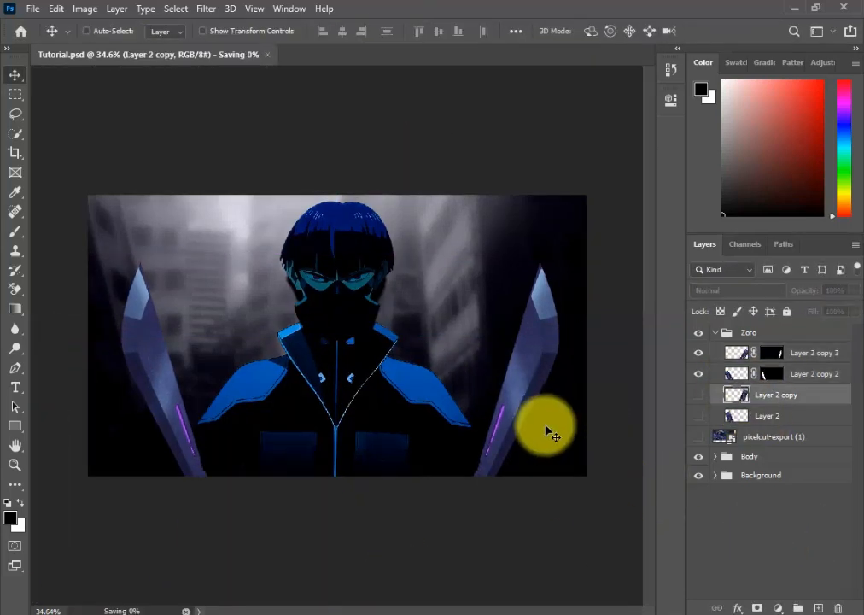
{"action": "left_click", "coordinate": [738, 416], "text": "shift"}
{"action": "key", "text": "Delete"}
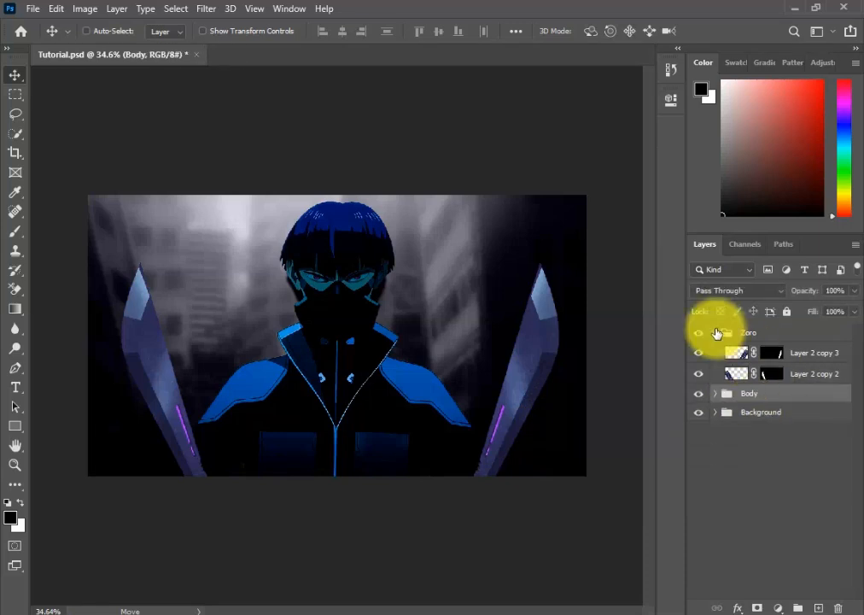
Rename the Zoro group as Swords
{"action": "left_click", "coordinate": [716, 333]}
{"action": "double_click", "coordinate": [748, 332]}
{"action": "type", "text": "Swords"}
{"action": "key", "text": "Return"}
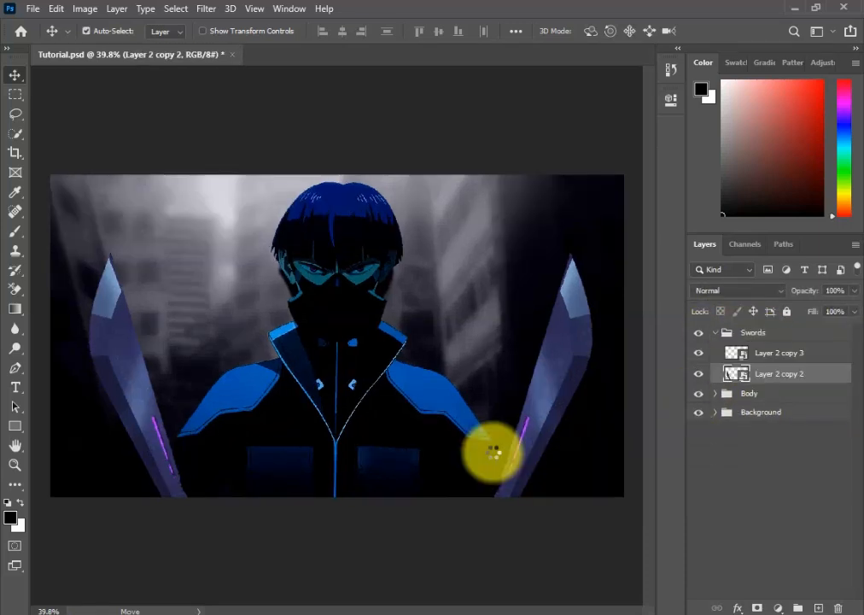
Start a Camera Raw filter on Layer 2 copy 2 with Temperature -15, Texture -63, Clarity -64 and Contrast +52
{"action": "key", "text": "ctrl+shift+a"}
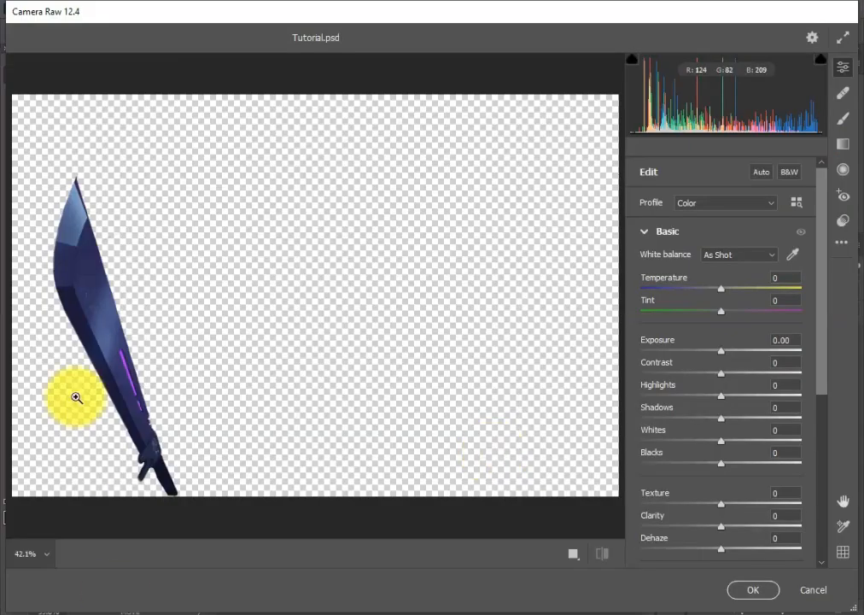
{"action": "left_click", "coordinate": [75, 397]}
{"action": "scroll", "coordinate": [708, 293], "scroll_direction": "down", "scroll_amount": 5}
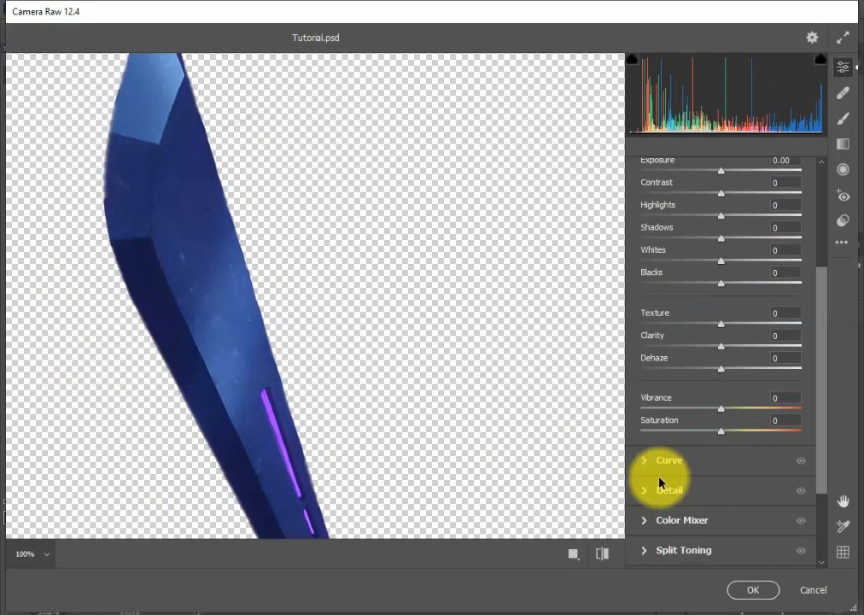
{"action": "left_click", "coordinate": [664, 487]}
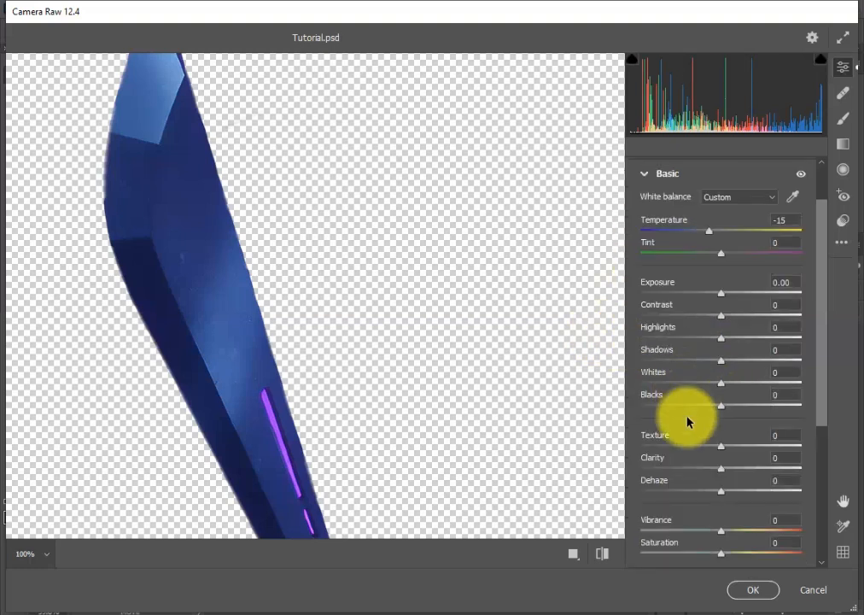
{"action": "left_click_drag", "start_coordinate": [720, 315], "coordinate": [763, 315]}
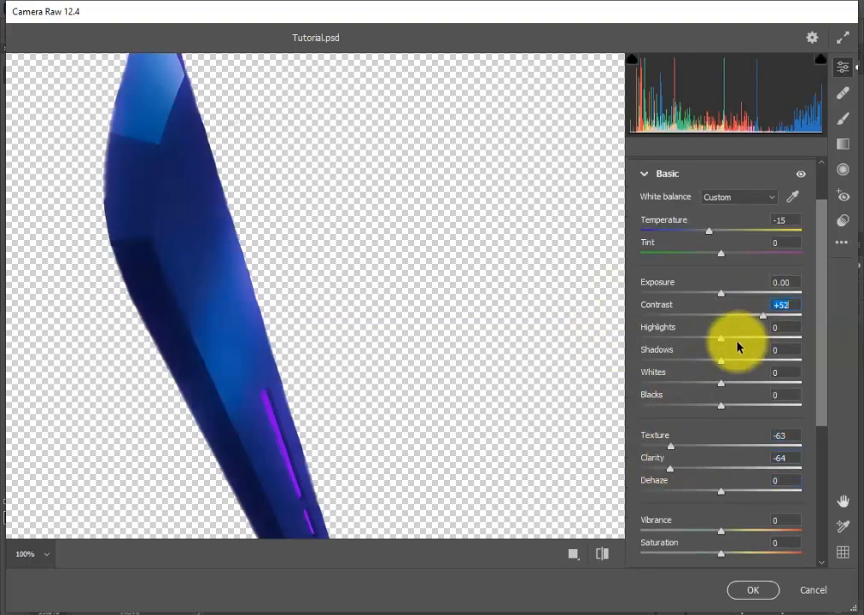
Set Highlights to +16, Vibrance to +33, Saturation to +25, Contrast to +45 and Temperature to -20
{"action": "left_click_drag", "start_coordinate": [721, 337], "coordinate": [734, 337]}
{"action": "left_click_drag", "start_coordinate": [720, 531], "coordinate": [748, 530]}
{"action": "left_click", "coordinate": [742, 553]}
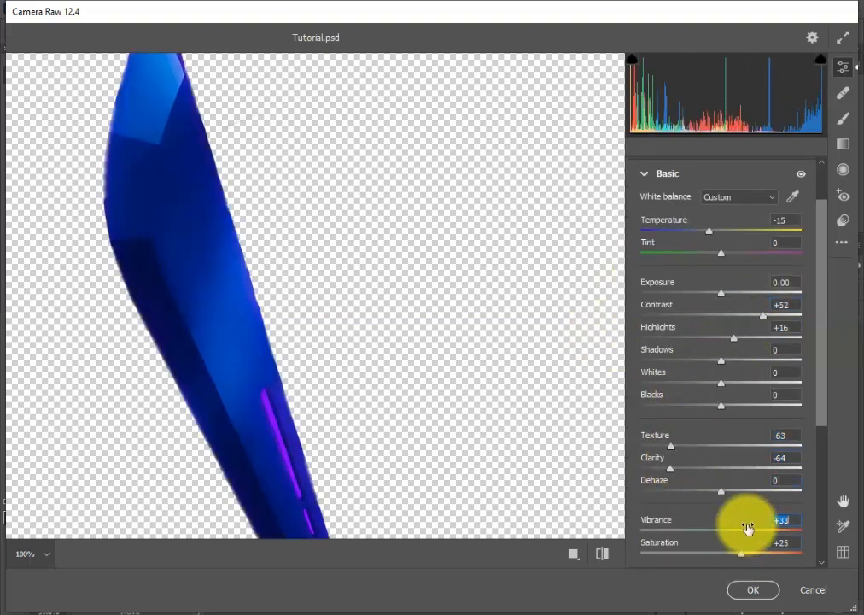
{"action": "mouse_move", "coordinate": [763, 315]}
{"action": "left_mouse_down"}
{"action": "mouse_move", "coordinate": [745, 317]}
{"action": "mouse_move", "coordinate": [756, 317]}
{"action": "left_mouse_up"}
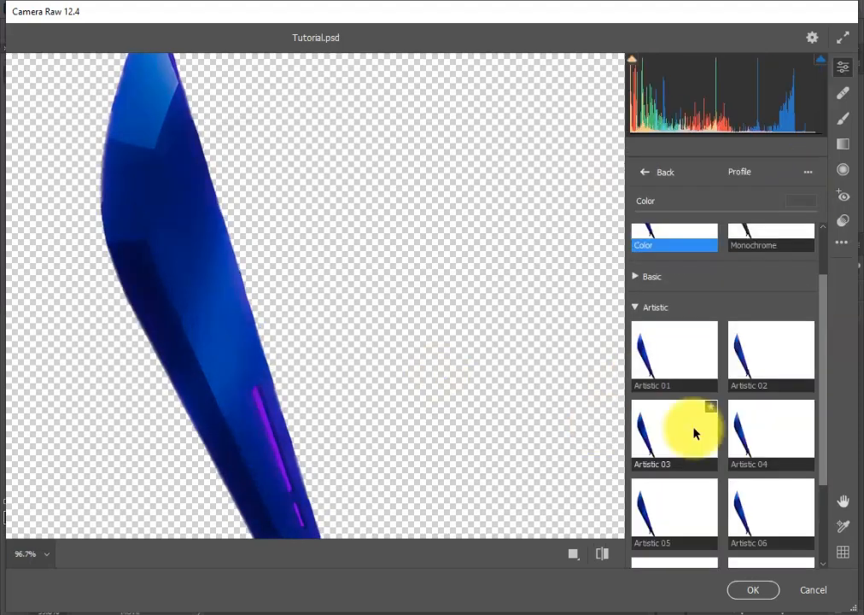
Choose the Artistic 03 profile, apply the Camera Raw filter, and copy it to the Layer 2 copy 3 sword
{"action": "left_click", "coordinate": [695, 433]}
{"action": "left_click", "coordinate": [647, 172]}
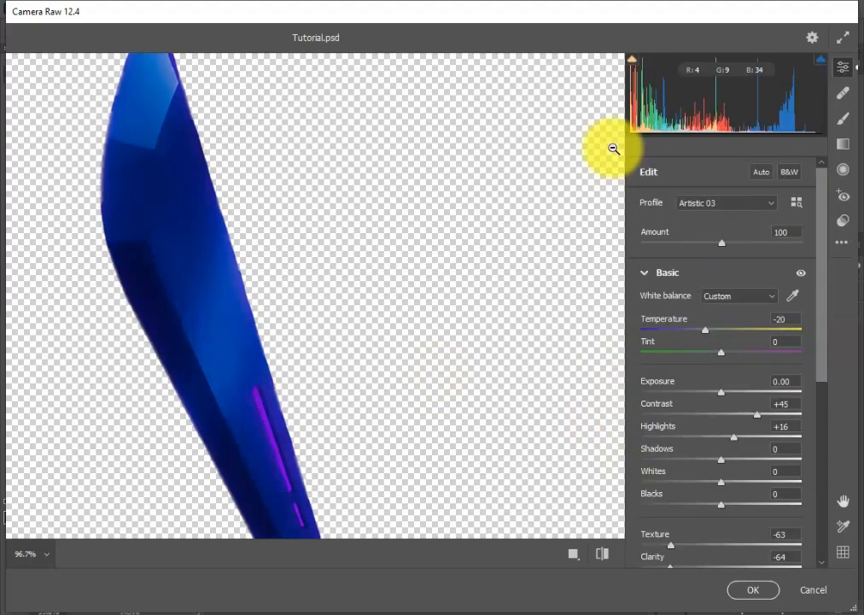
{"action": "left_click", "coordinate": [753, 588]}
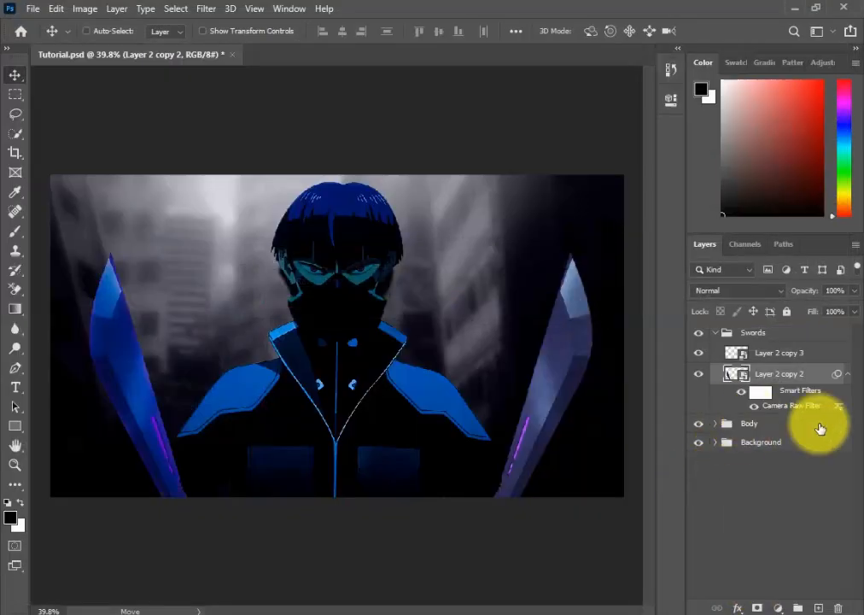
{"action": "left_click_drag", "start_coordinate": [844, 375], "coordinate": [843, 353]}
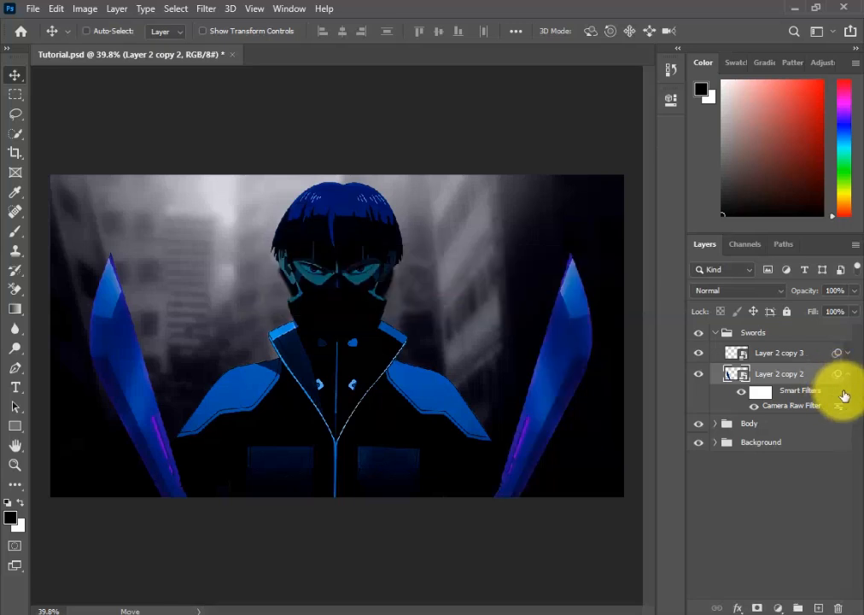
Add layer masks to both swords and trim the tip of the Layer 2 copy 3 sword with a 4 px black brush
{"action": "scroll", "coordinate": [598, 260], "scroll_direction": "up", "scroll_amount": 10}
{"action": "left_click", "coordinate": [758, 607]}
{"action": "key", "text": "b"}
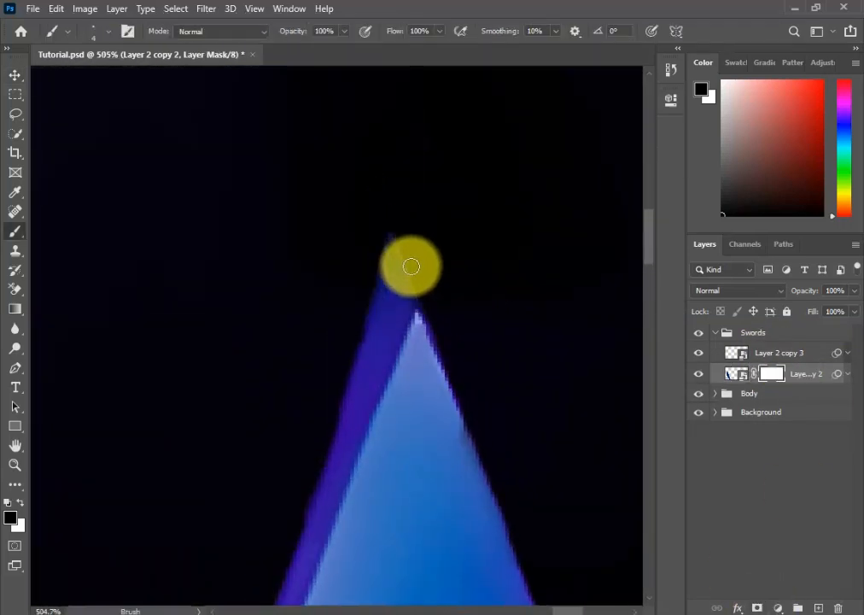
{"action": "scroll", "coordinate": [417, 266], "scroll_direction": "up", "scroll_amount": 3}
{"action": "key", "text": "x"}
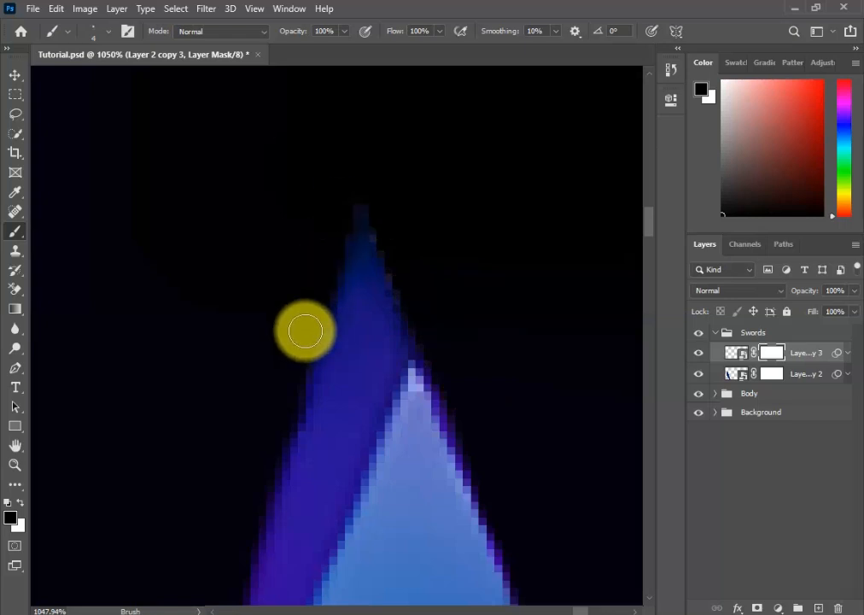
{"action": "left_click_drag", "start_coordinate": [400, 253], "coordinate": [158, 368]}
Trim the tip of the Layer 2 copy 2 sword to a clean point on its mask
{"action": "left_click_drag", "start_coordinate": [453, 610], "coordinate": [285, 611]}
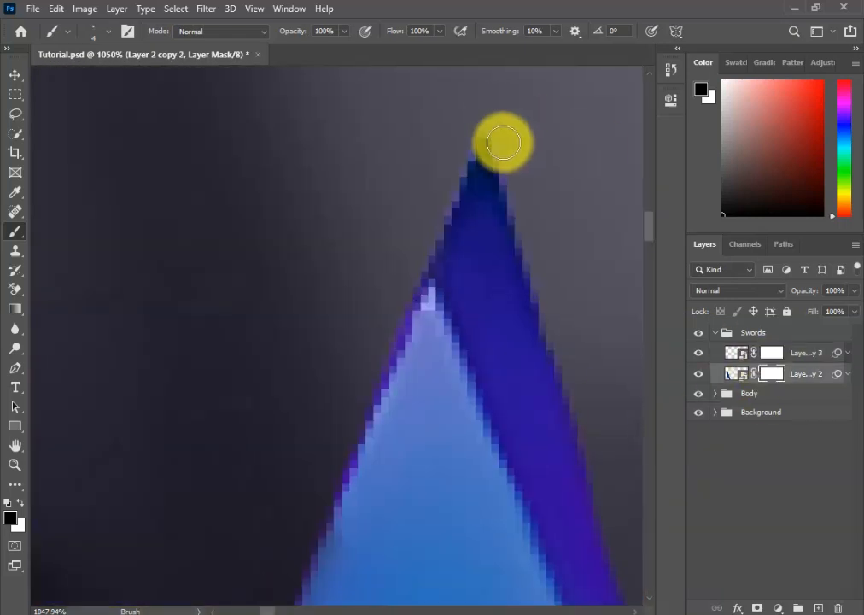
{"action": "left_click_drag", "start_coordinate": [501, 139], "coordinate": [411, 297]}
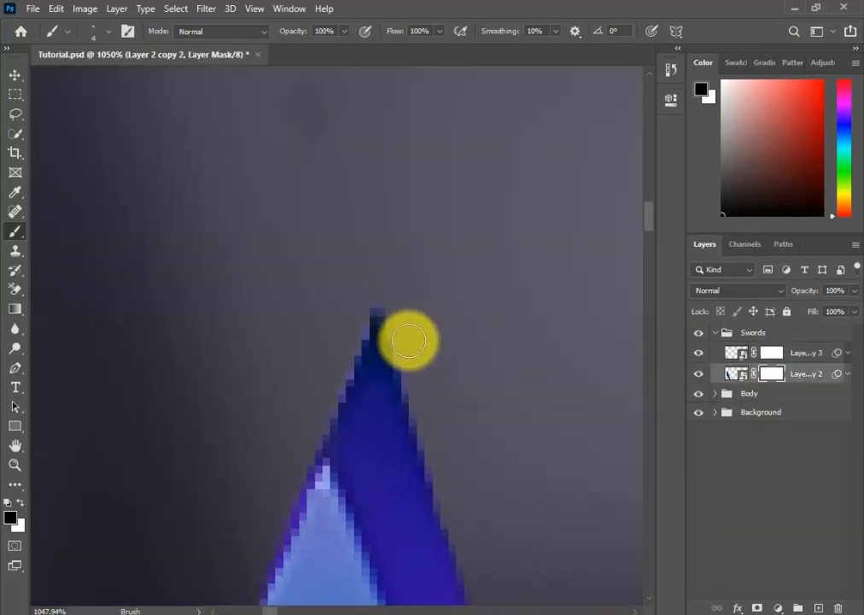
{"action": "scroll", "coordinate": [290, 466], "scroll_direction": "down", "scroll_amount": 10}
{"action": "scroll", "coordinate": [589, 241], "scroll_direction": "up", "scroll_amount": 7}
{"action": "left_click_drag", "start_coordinate": [556, 451], "coordinate": [333, 286]}
{"action": "scroll", "coordinate": [341, 390], "scroll_direction": "down", "scroll_amount": 8}
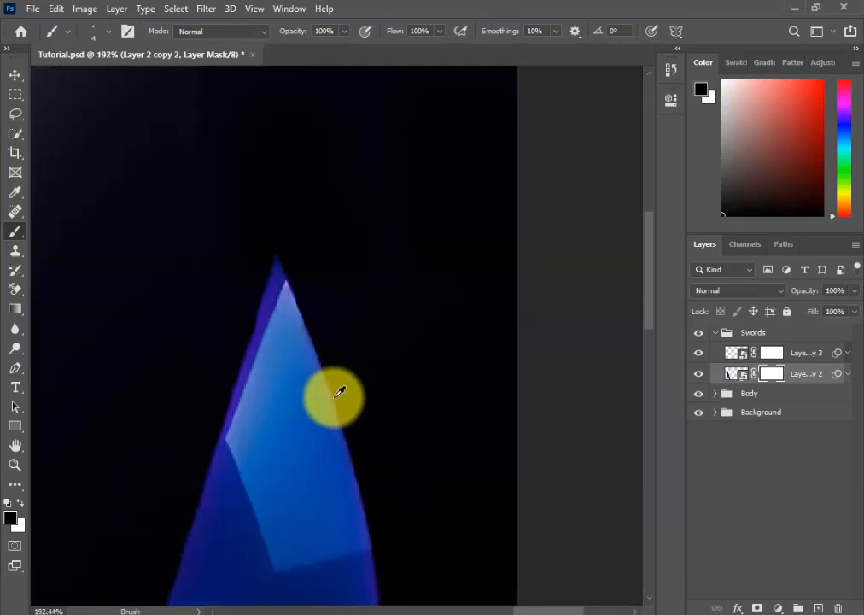
{"action": "scroll", "coordinate": [337, 399], "scroll_direction": "up", "scroll_amount": 3}
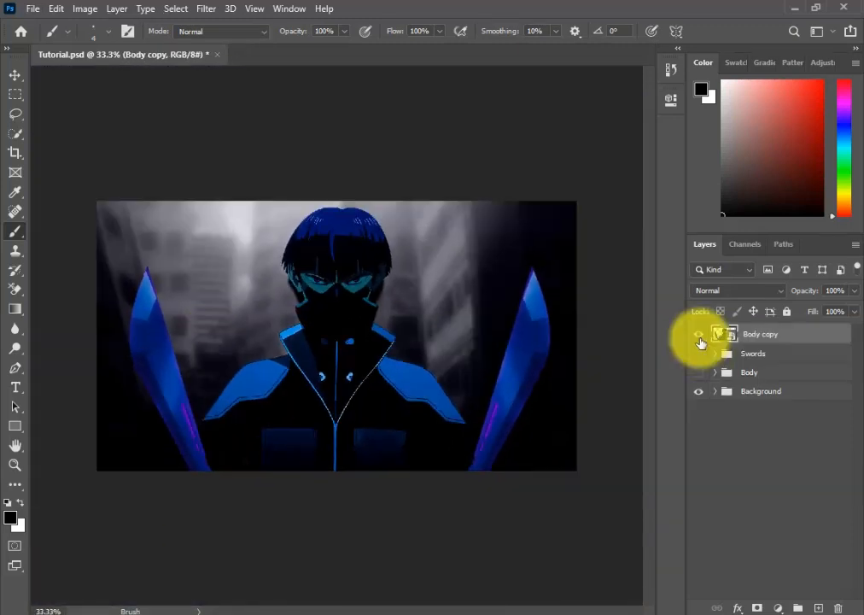
Add an Outer Glow layer style to the Body copy layer with 0% spread and a size of 131 px
{"action": "right_click", "coordinate": [769, 333]}
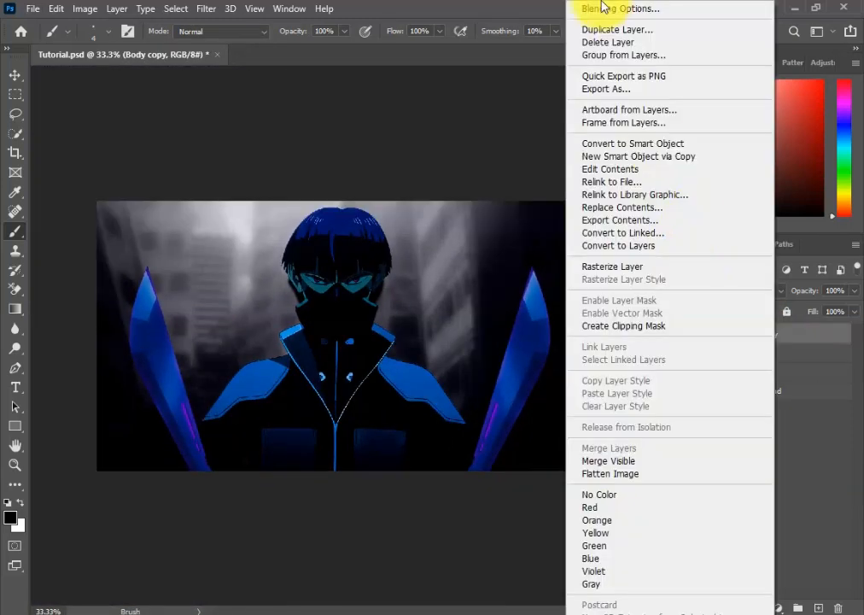
{"action": "left_click", "coordinate": [598, 8]}
{"action": "left_click", "coordinate": [178, 333]}
{"action": "left_click_drag", "start_coordinate": [404, 73], "coordinate": [595, 116]}
{"action": "mouse_move", "coordinate": [589, 300]}
{"action": "left_mouse_down"}
{"action": "mouse_move", "coordinate": [617, 301]}
{"action": "mouse_move", "coordinate": [593, 284]}
{"action": "mouse_move", "coordinate": [601, 285]}
{"action": "left_mouse_up"}
{"action": "left_click_drag", "start_coordinate": [595, 301], "coordinate": [646, 301]}
{"action": "left_click_drag", "start_coordinate": [601, 284], "coordinate": [586, 284]}
{"action": "left_click_drag", "start_coordinate": [647, 302], "coordinate": [622, 302]}
Change the outer glow's colour to bright magenta and set its opacity to 82%
{"action": "left_click", "coordinate": [569, 223]}
{"action": "left_click", "coordinate": [656, 137]}
{"action": "left_click", "coordinate": [613, 101]}
{"action": "left_click", "coordinate": [790, 93]}
{"action": "left_click_drag", "start_coordinate": [611, 187], "coordinate": [645, 187]}
{"action": "left_click_drag", "start_coordinate": [626, 120], "coordinate": [568, 136]}
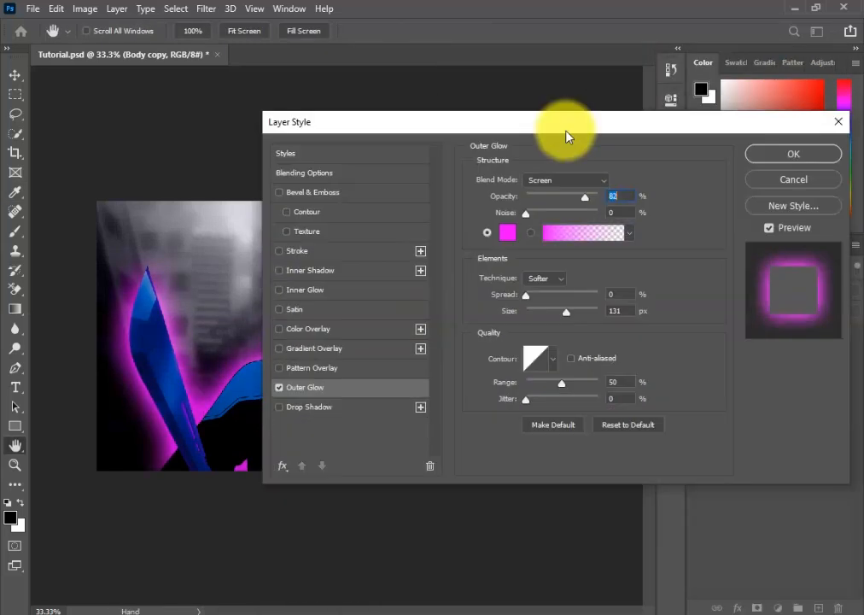
Apply the outer glow and compare the artwork with the Body copy layer hidden and shown
{"action": "key", "text": "Return"}
{"action": "left_click", "coordinate": [699, 334]}
{"action": "left_click", "coordinate": [699, 334]}
{"action": "left_click", "coordinate": [699, 401]}
{"action": "left_click", "coordinate": [699, 382]}
{"action": "left_click", "coordinate": [698, 334]}
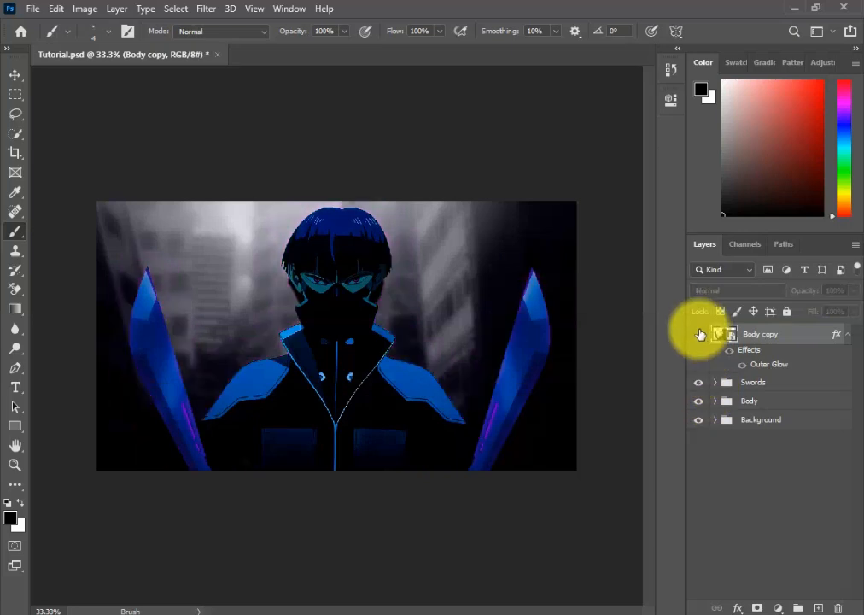
{"action": "left_click", "coordinate": [698, 334]}
{"action": "left_click", "coordinate": [847, 333]}
Examine the glow's edges around the character's head, neck and collar
{"action": "key", "text": "v"}
{"action": "scroll", "coordinate": [390, 328], "scroll_direction": "up", "scroll_amount": 8}
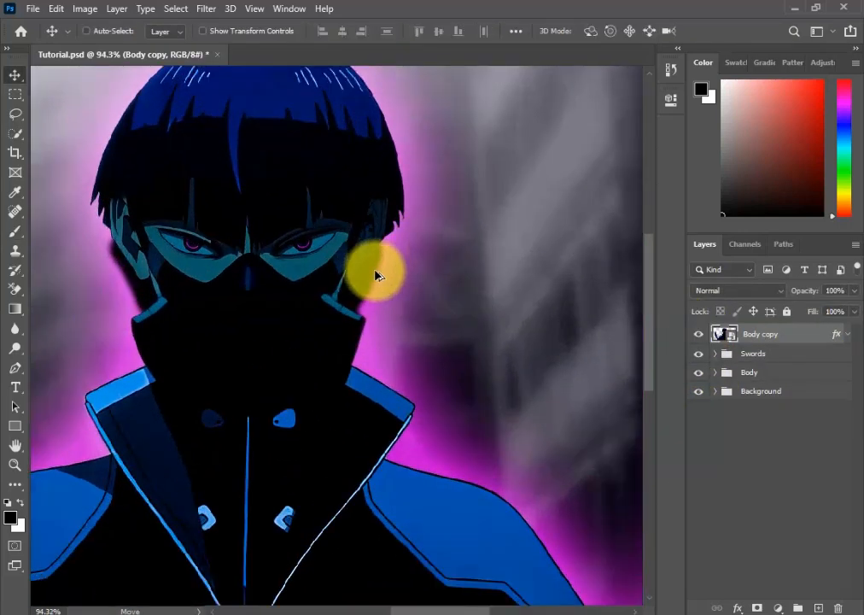
{"action": "scroll", "coordinate": [414, 333], "scroll_direction": "down", "scroll_amount": 5}
{"action": "scroll", "coordinate": [414, 333], "scroll_direction": "right", "scroll_amount": 3}
{"action": "scroll", "coordinate": [440, 386], "scroll_direction": "down", "scroll_amount": 6}
{"action": "scroll", "coordinate": [367, 293], "scroll_direction": "up", "scroll_amount": 4}
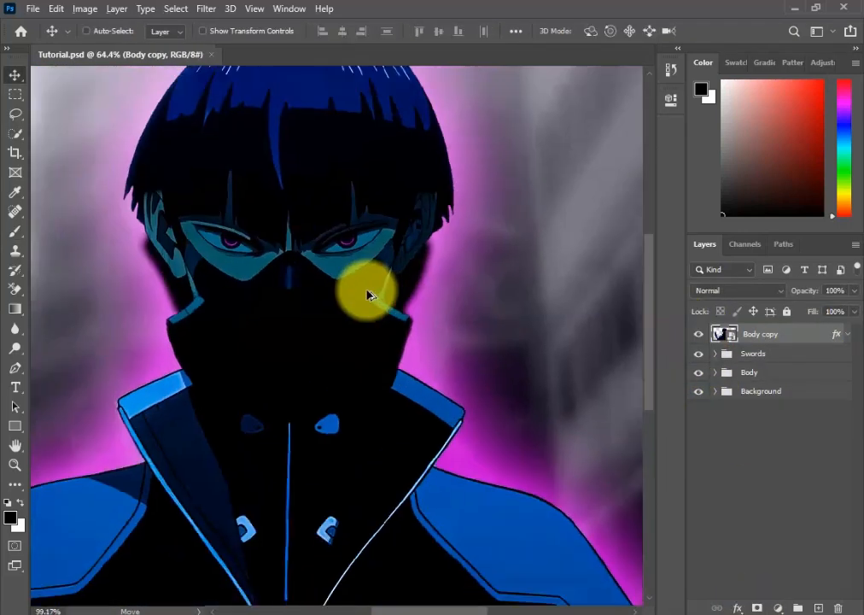
{"action": "scroll", "coordinate": [367, 292], "scroll_direction": "down", "scroll_amount": 4}
Hide the Body copy layer and Swords group, and open the Body group to check the 1367711 copy layer's smart filters
{"action": "left_click", "coordinate": [698, 334]}
{"action": "left_click", "coordinate": [698, 354]}
{"action": "left_click", "coordinate": [716, 372]}
{"action": "scroll", "coordinate": [698, 439], "scroll_direction": "down", "scroll_amount": 1}
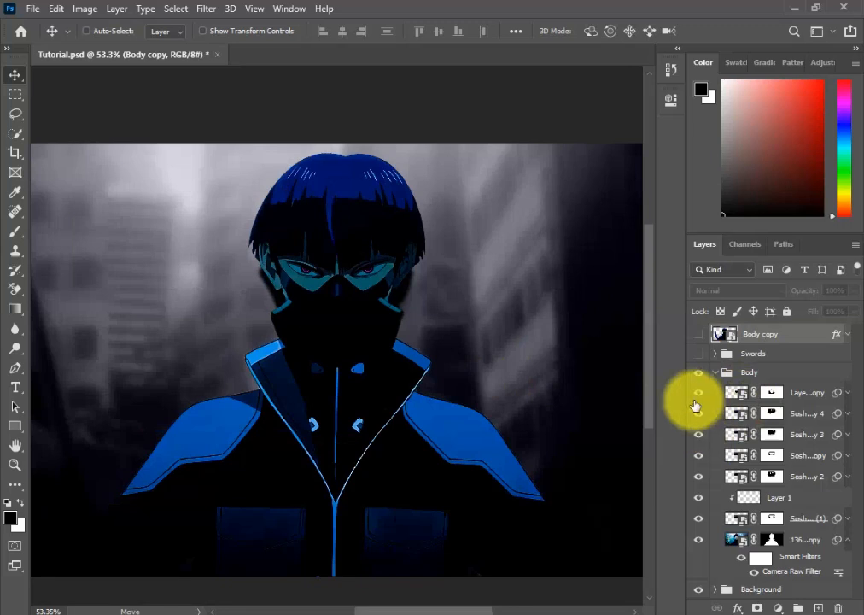
{"action": "scroll", "coordinate": [698, 406], "scroll_direction": "up", "scroll_amount": 3}
{"action": "left_click", "coordinate": [741, 556]}
{"action": "left_click", "coordinate": [742, 556]}
Compare the ear and neck edges with the Soshiro Hoshima (1) copy layer hidden and shown
{"action": "left_click", "coordinate": [699, 455]}
{"action": "left_click", "coordinate": [772, 539]}
{"action": "scroll", "coordinate": [338, 360], "scroll_direction": "up", "scroll_amount": 4}
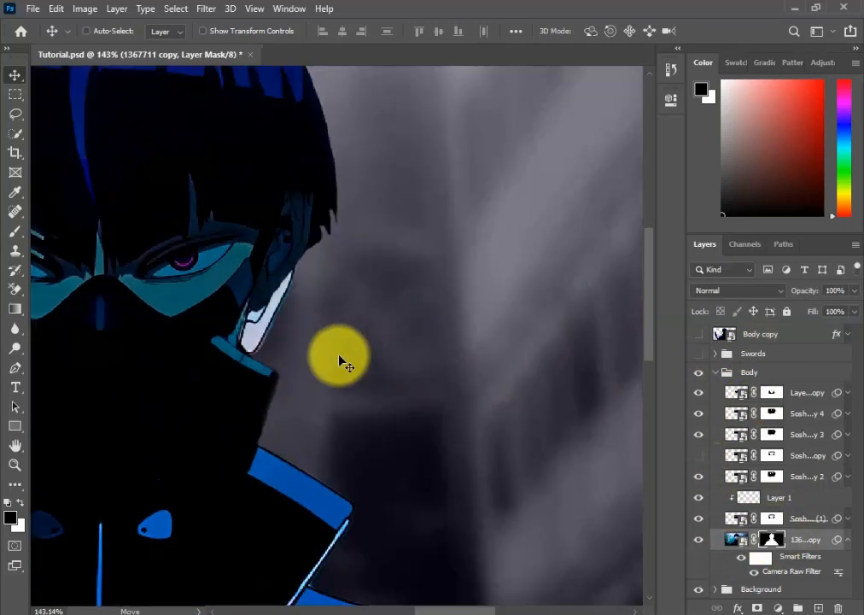
{"action": "key", "text": "b"}
{"action": "scroll", "coordinate": [367, 316], "scroll_direction": "up", "scroll_amount": 2}
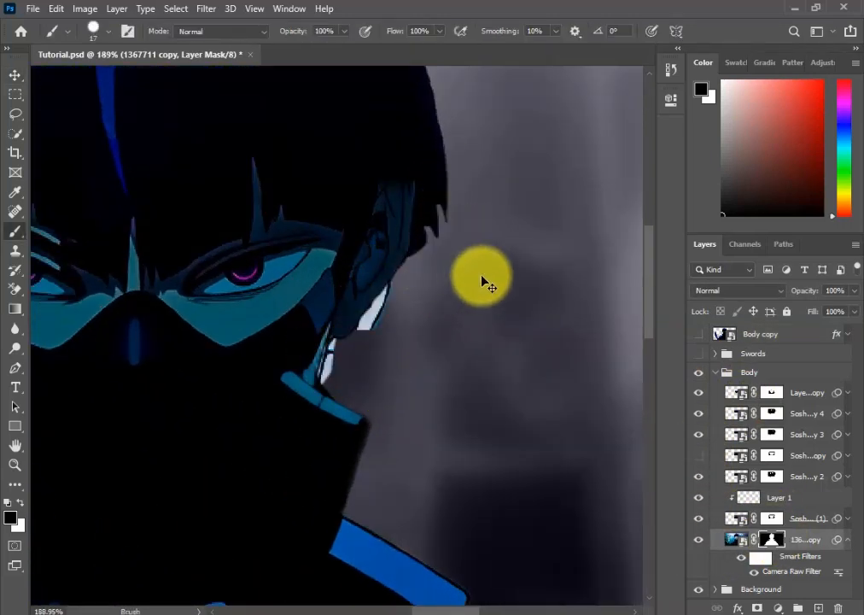
{"action": "scroll", "coordinate": [489, 293], "scroll_direction": "down", "scroll_amount": 2}
{"action": "left_click", "coordinate": [698, 455]}
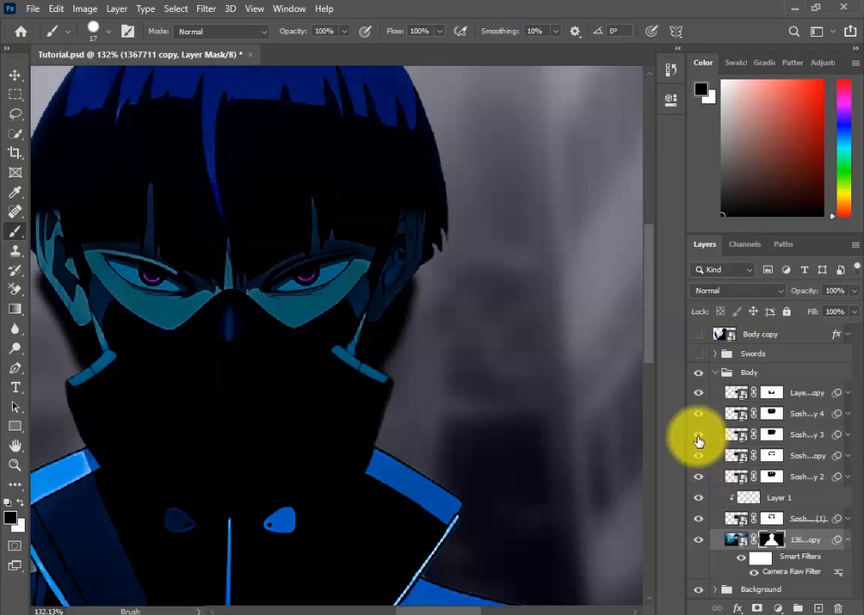
{"action": "scroll", "coordinate": [400, 321], "scroll_direction": "up", "scroll_amount": 4}
{"action": "left_click", "coordinate": [698, 455]}
{"action": "left_click", "coordinate": [698, 455]}
{"action": "scroll", "coordinate": [440, 395], "scroll_direction": "down", "scroll_amount": 6}
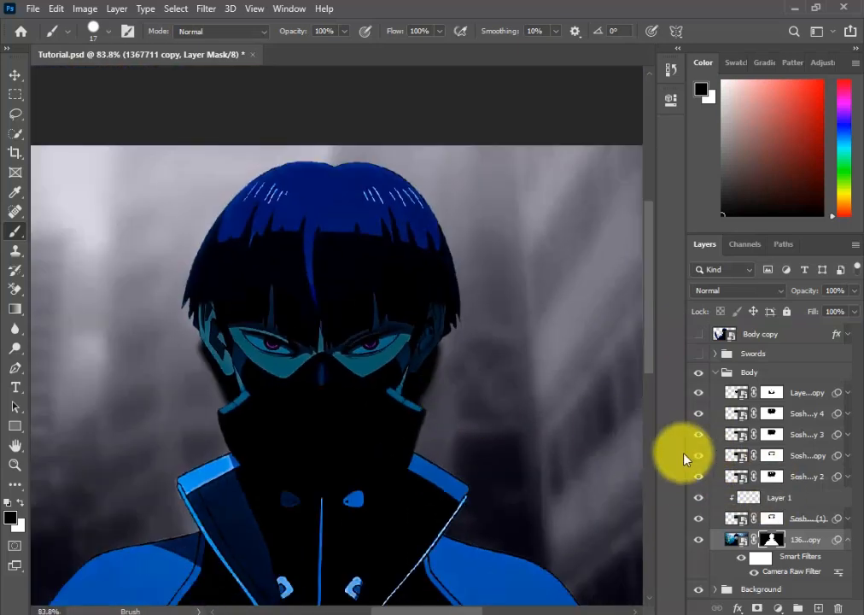
Paint out the soft dark edge beside the neck and ears on the Soshiro Hoshima (1) copy layer mask
{"action": "left_click", "coordinate": [771, 455]}
{"action": "scroll", "coordinate": [389, 350], "scroll_direction": "up", "scroll_amount": 3}
{"action": "scroll", "coordinate": [383, 354], "scroll_direction": "up", "scroll_amount": 3}
{"action": "mouse_move", "coordinate": [395, 365]}
{"action": "left_mouse_down"}
{"action": "mouse_move", "coordinate": [410, 303]}
{"action": "mouse_move", "coordinate": [333, 466]}
{"action": "left_mouse_up"}
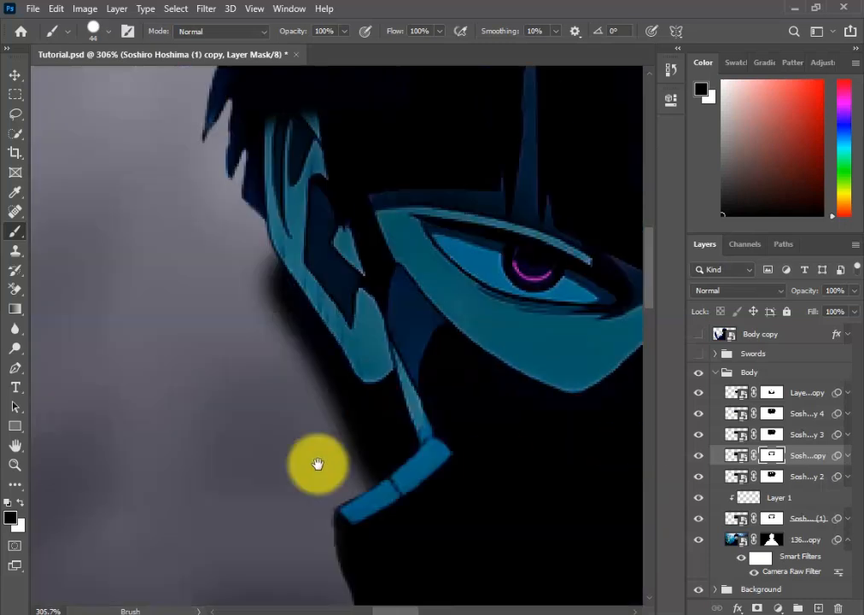
{"action": "mouse_move", "coordinate": [318, 465]}
{"action": "left_mouse_down"}
{"action": "mouse_move", "coordinate": [362, 379]}
{"action": "mouse_move", "coordinate": [319, 433]}
{"action": "mouse_move", "coordinate": [389, 342]}
{"action": "mouse_move", "coordinate": [259, 305]}
{"action": "mouse_move", "coordinate": [487, 430]}
{"action": "mouse_move", "coordinate": [327, 314]}
{"action": "mouse_move", "coordinate": [308, 324]}
{"action": "mouse_move", "coordinate": [397, 493]}
{"action": "left_mouse_up"}
Remove the light neck remnants below the ears on the 1367711 copy layer mask with a 12 px black brush
{"action": "left_click", "coordinate": [772, 541]}
{"action": "left_click", "coordinate": [699, 539]}
{"action": "left_click", "coordinate": [698, 540]}
{"action": "scroll", "coordinate": [327, 313], "scroll_direction": "up", "scroll_amount": 2}
{"action": "left_click_drag", "start_coordinate": [383, 419], "coordinate": [419, 396]}
{"action": "key", "text": "x"}
{"action": "key", "text": "x"}
{"action": "key", "text": "x"}
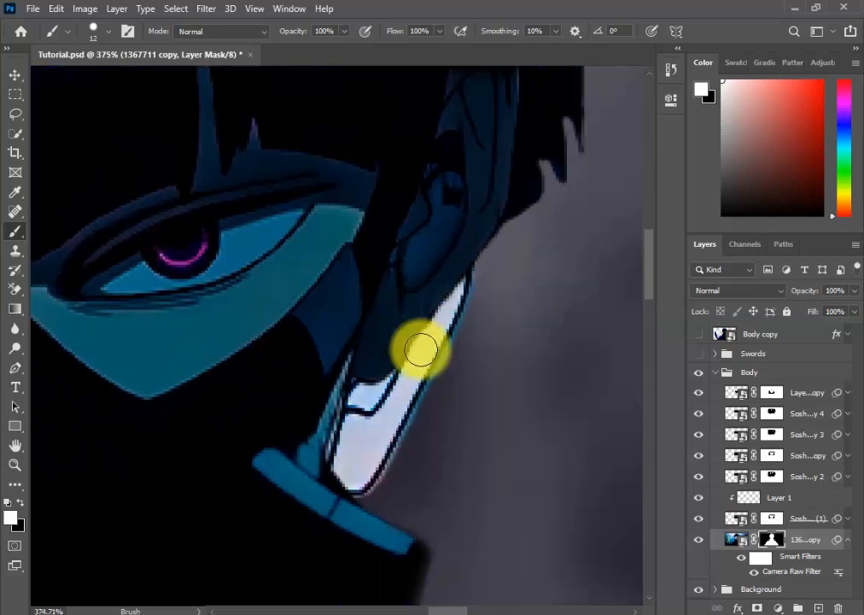
{"action": "key", "text": "ctrl+z"}
{"action": "key", "text": "x"}
{"action": "left_click_drag", "start_coordinate": [349, 481], "coordinate": [355, 381]}
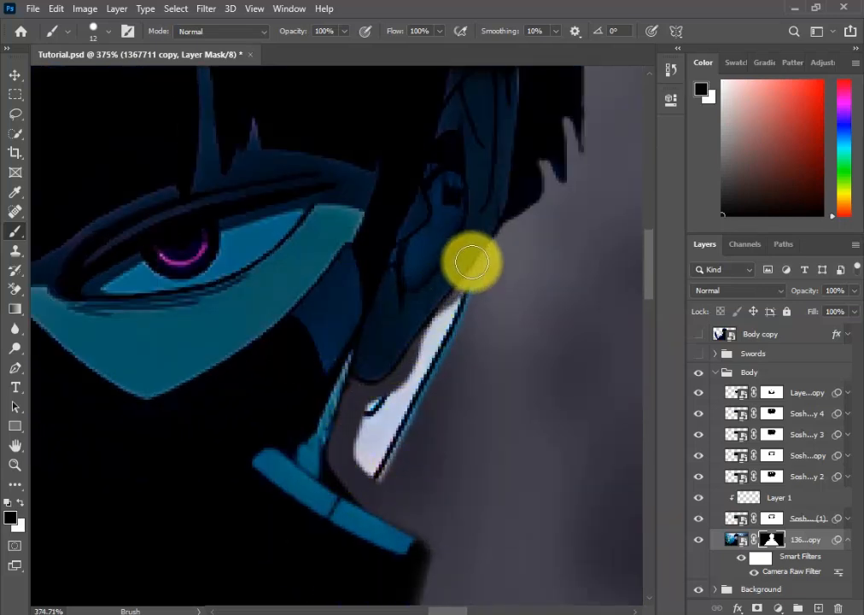
{"action": "key", "text": "ctrl+0"}
{"action": "key", "text": "v"}
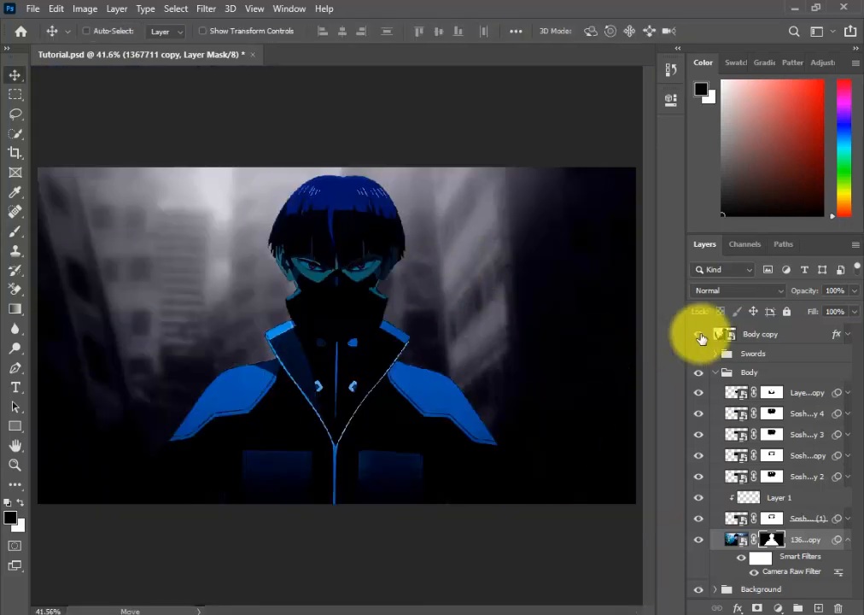
Collapse the Body group and compare the artwork with the Body copy layer hidden and shown
{"action": "left_click", "coordinate": [700, 336]}
{"action": "left_click", "coordinate": [698, 335]}
{"action": "left_click", "coordinate": [715, 372]}
{"action": "left_click", "coordinate": [726, 334]}
{"action": "left_click", "coordinate": [699, 335]}
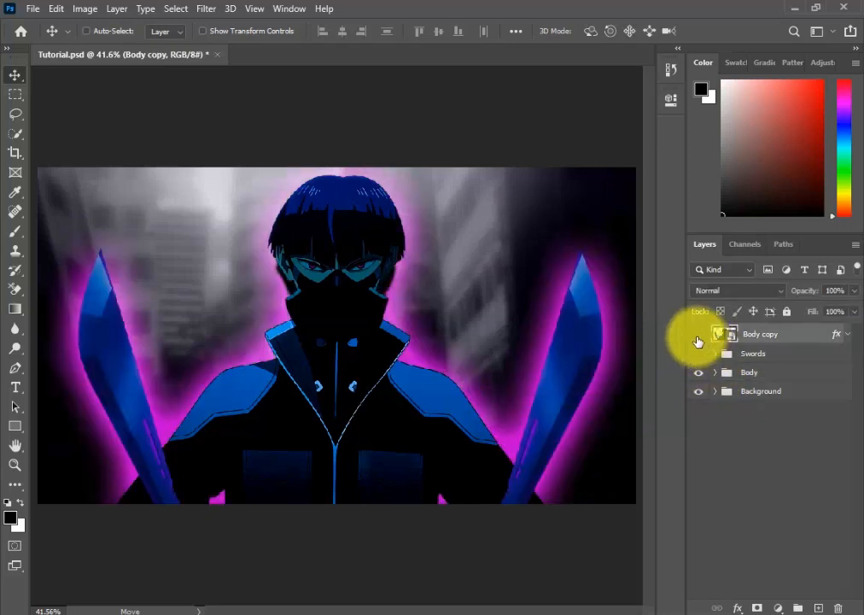
{"action": "left_click", "coordinate": [698, 335]}
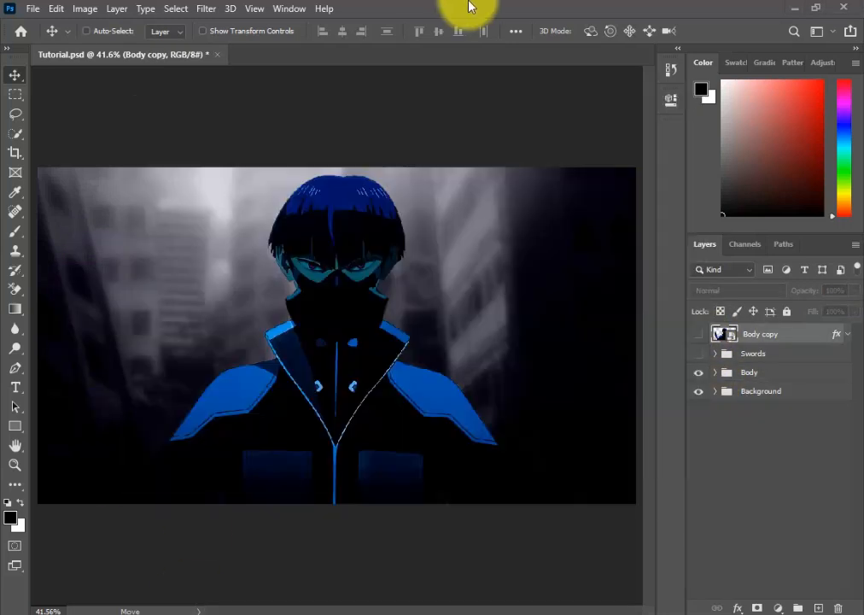
Show the Swords group, open the Body group and hide the Background group
{"action": "left_click", "coordinate": [697, 352]}
{"action": "left_click", "coordinate": [698, 353]}
{"action": "left_click", "coordinate": [715, 373]}
{"action": "left_click", "coordinate": [699, 352]}
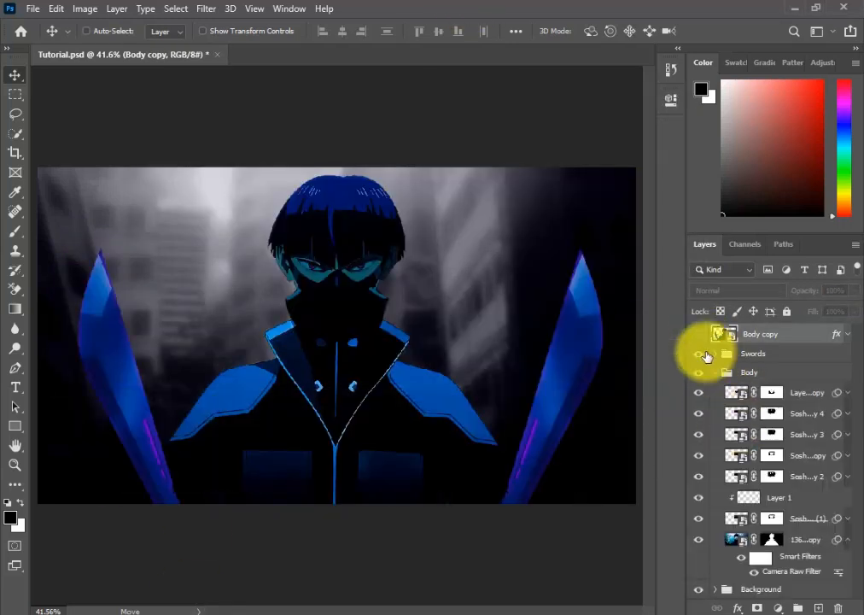
{"action": "left_click", "coordinate": [699, 589]}
Mask out the body parts beyond both swords' outer edges on 1367711 copy with a 104 px black brush, and show the Background group
{"action": "scroll", "coordinate": [634, 483], "scroll_direction": "up", "scroll_amount": 4}
{"action": "left_click", "coordinate": [775, 392]}
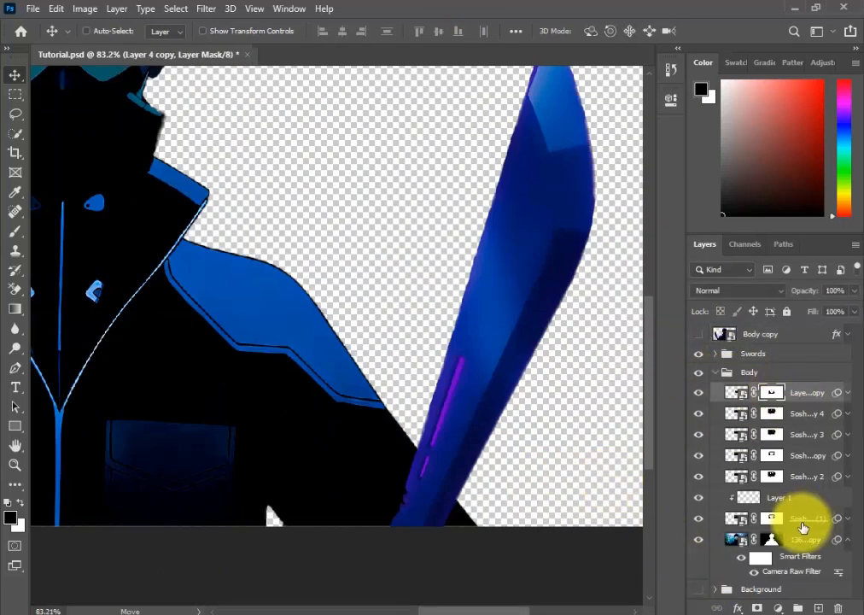
{"action": "left_click", "coordinate": [803, 537]}
{"action": "key", "text": "b"}
{"action": "scroll", "coordinate": [474, 512], "scroll_direction": "up", "scroll_amount": 2}
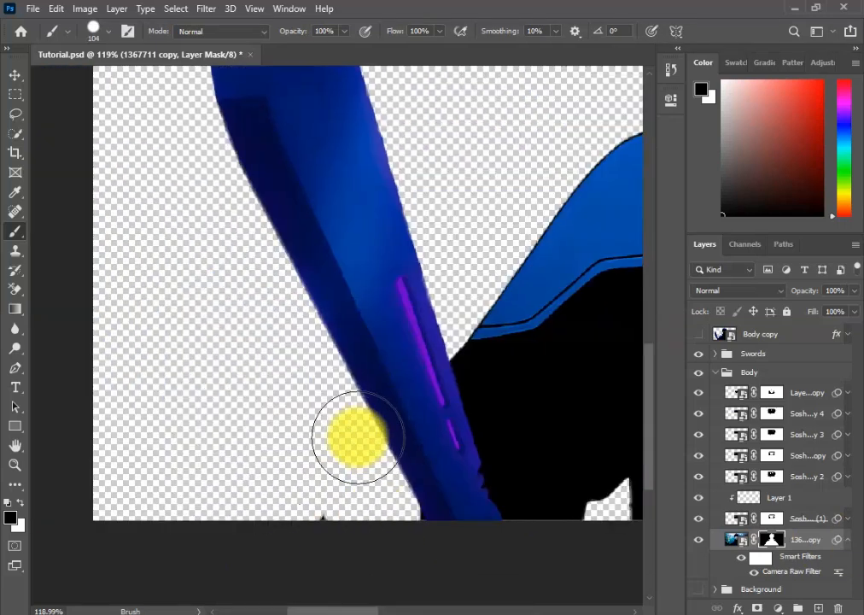
{"action": "key", "text": "v"}
{"action": "scroll", "coordinate": [480, 477], "scroll_direction": "down", "scroll_amount": 7}
{"action": "left_click", "coordinate": [715, 372]}
{"action": "left_click", "coordinate": [698, 391]}
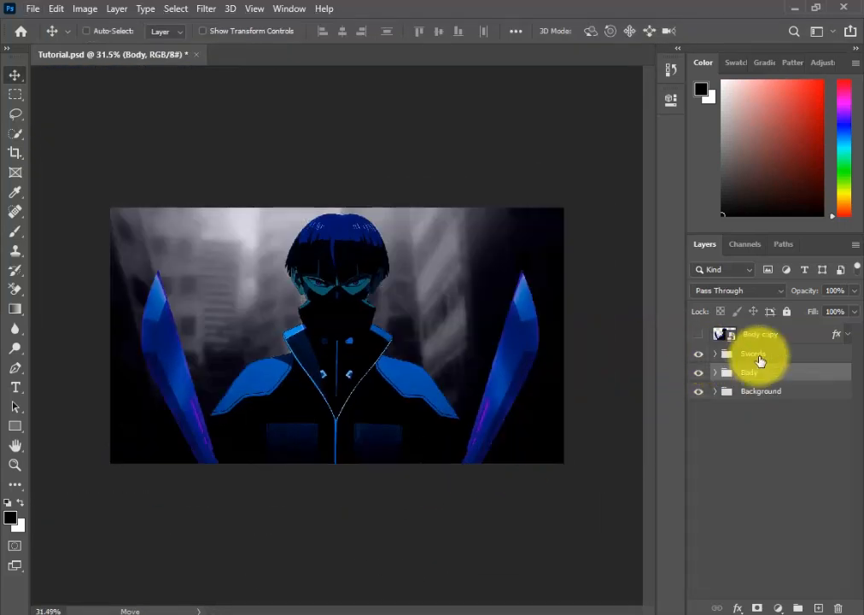
Duplicate the Swords and Body groups and convert the duplicates into one smart object
{"action": "key", "text": "ctrl+j"}
{"action": "right_click", "coordinate": [754, 357]}
{"action": "left_click", "coordinate": [708, 214]}
Move the outer glow style from Body copy to the Swords copy smart object and delete the Body copy layer
{"action": "left_click", "coordinate": [699, 334]}
{"action": "left_click_drag", "start_coordinate": [837, 334], "coordinate": [833, 357]}
{"action": "left_click", "coordinate": [697, 335]}
{"action": "left_click", "coordinate": [698, 336]}
{"action": "left_click", "coordinate": [698, 336]}
{"action": "left_click", "coordinate": [699, 335]}
{"action": "left_click", "coordinate": [760, 334]}
{"action": "key", "text": "Delete"}
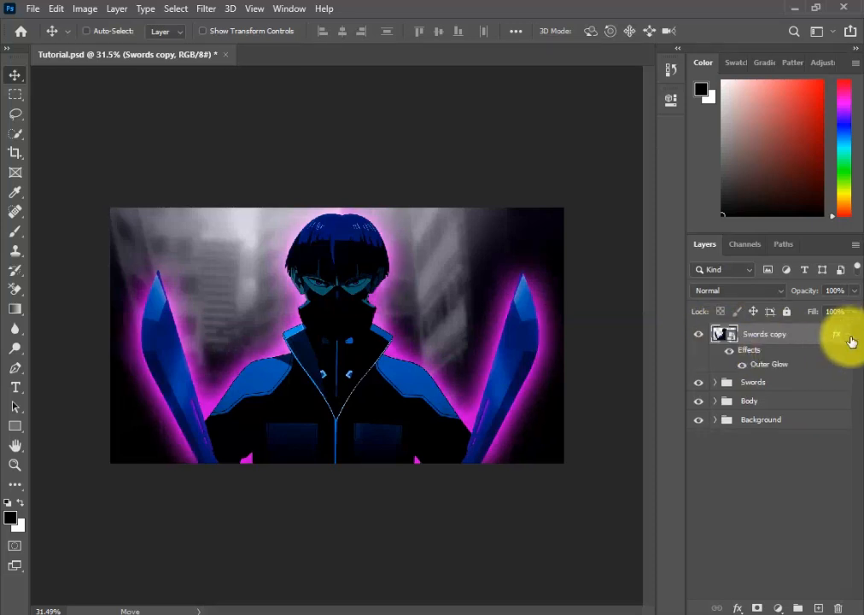
Set the Swords copy layer's outer glow to a size of 35 px with 0% spread
{"action": "double_click", "coordinate": [834, 336]}
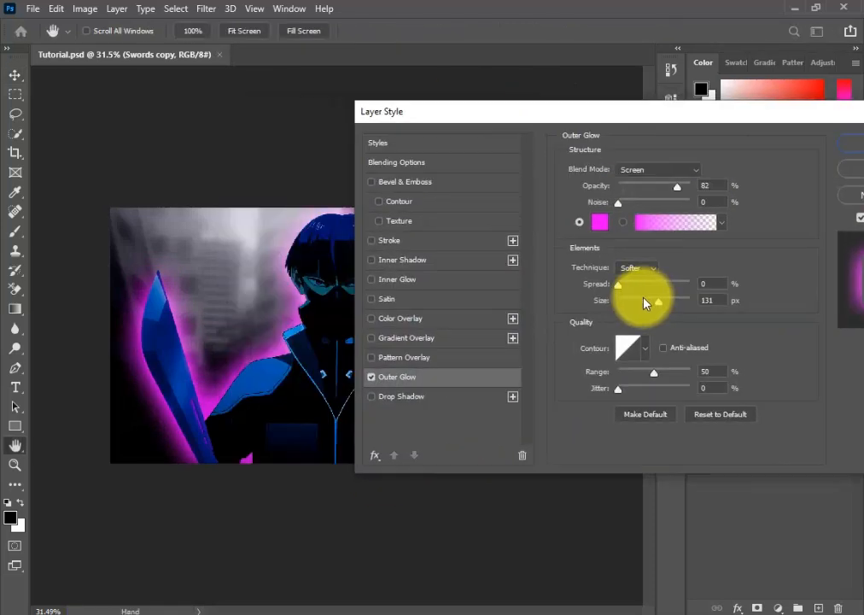
{"action": "left_click_drag", "start_coordinate": [650, 299], "coordinate": [631, 308]}
{"action": "left_click_drag", "start_coordinate": [618, 287], "coordinate": [620, 288]}
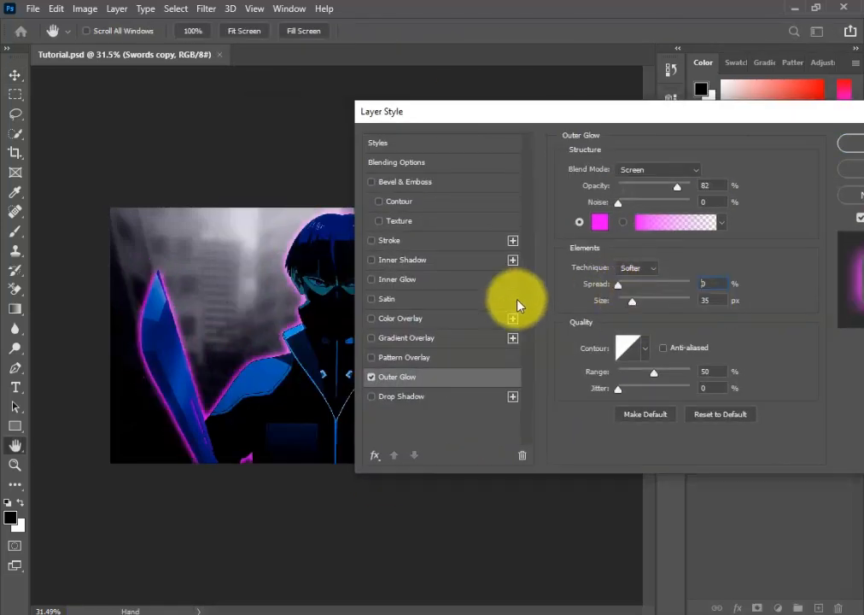
{"action": "left_click", "coordinate": [793, 158]}
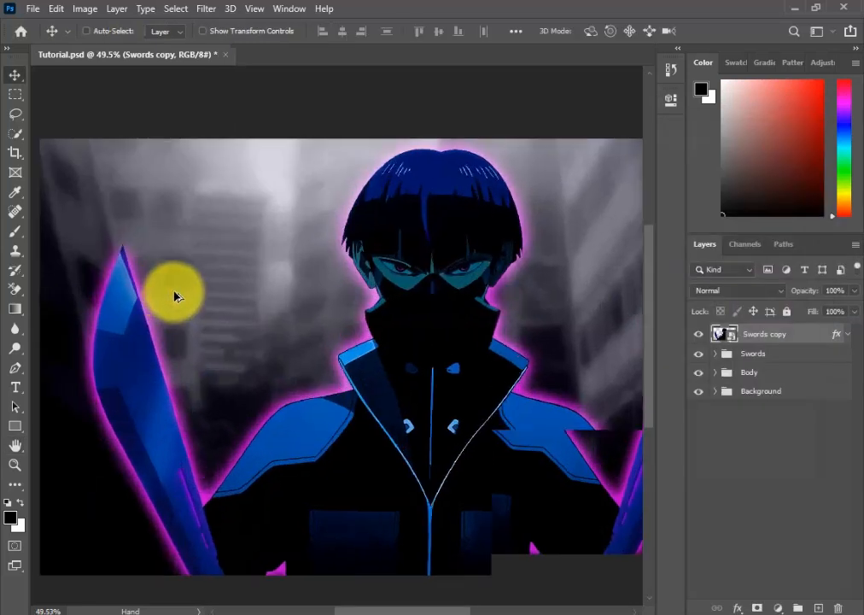
Try to paint out the stray line beside the sword on a new layer mask of Swords copy
{"action": "left_click", "coordinate": [700, 335]}
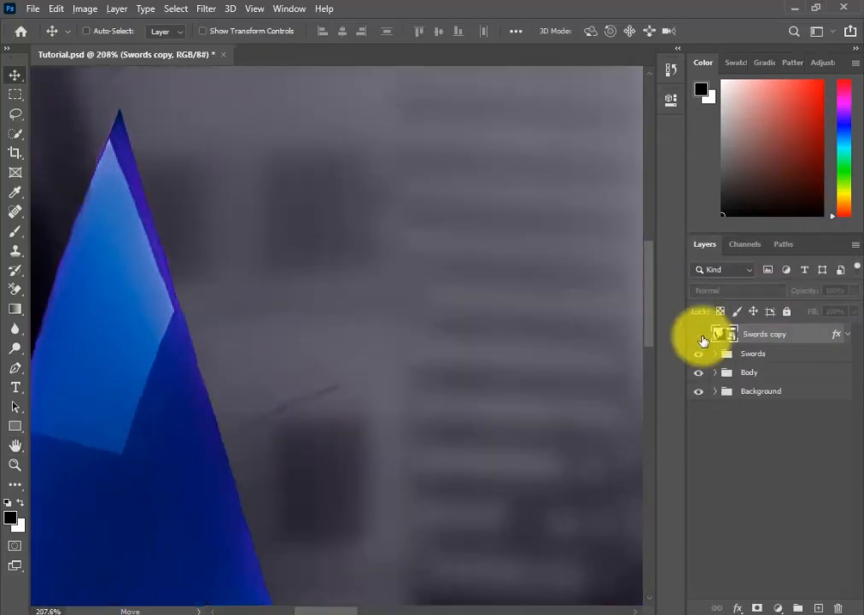
{"action": "left_click", "coordinate": [700, 335]}
{"action": "left_click", "coordinate": [699, 354]}
{"action": "left_click", "coordinate": [700, 351]}
{"action": "left_click", "coordinate": [699, 340]}
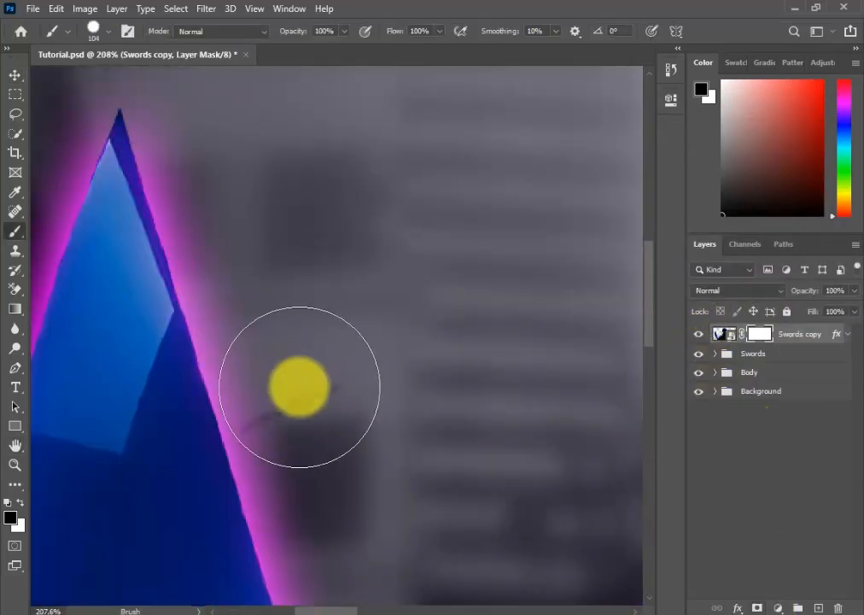
{"action": "left_click_drag", "start_coordinate": [299, 386], "coordinate": [585, 438]}
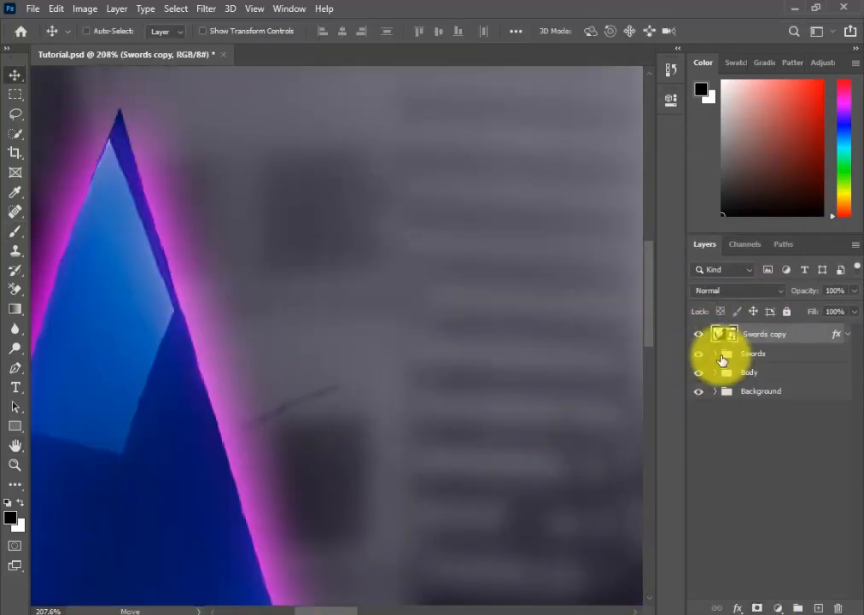
Hide Swords copy and paint out the stray line beside the sword on the Layer 2 copy 2 mask
{"action": "left_click", "coordinate": [716, 354]}
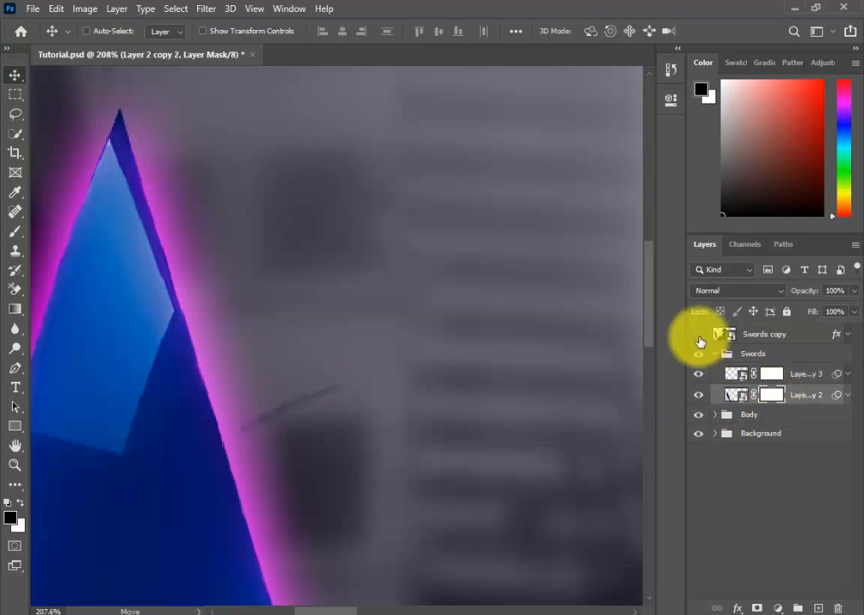
{"action": "left_click", "coordinate": [700, 334]}
{"action": "key", "text": "b"}
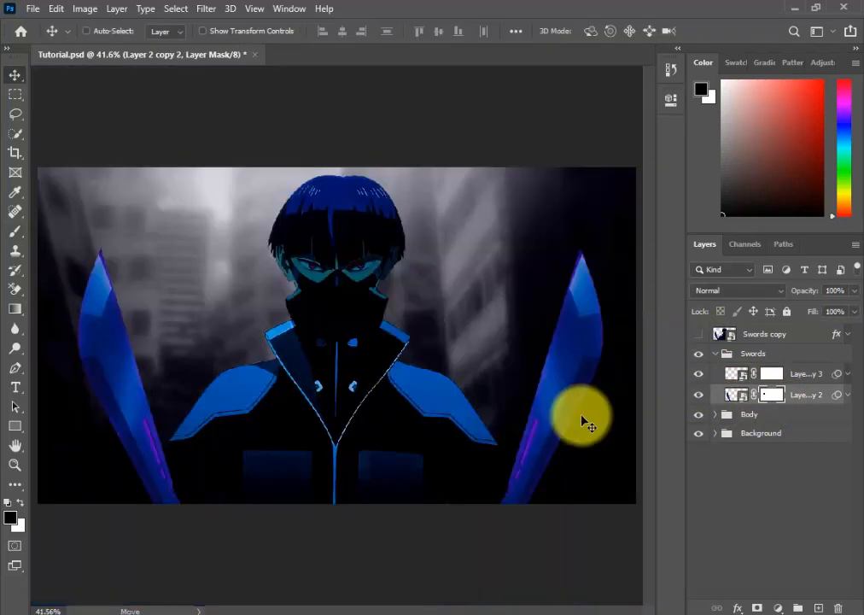
Replace Swords copy with a new smart object made from duplicates of the Swords and Body groups, carrying the magenta outer glow
{"action": "left_click", "coordinate": [759, 355]}
{"action": "right_click", "coordinate": [760, 363]}
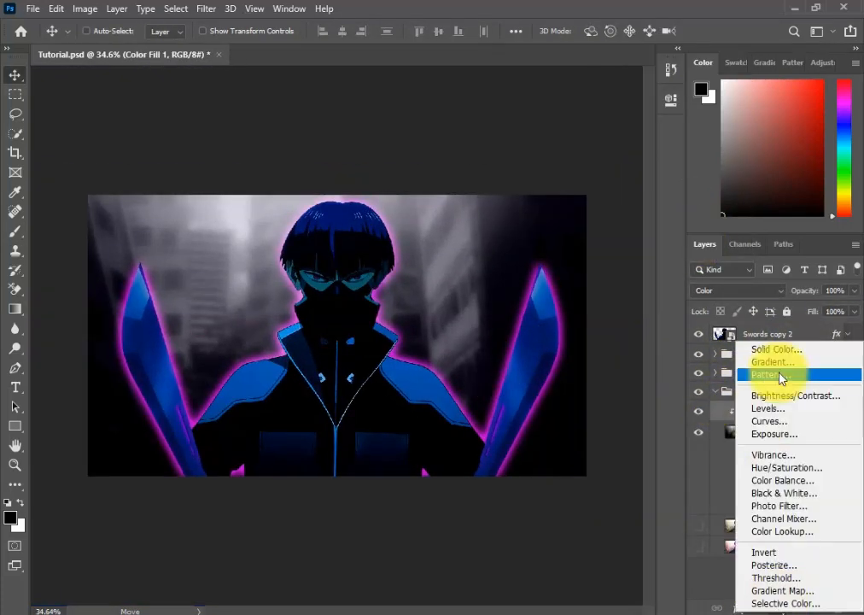
Add a linear gradient fill layer above Color Fill 1 using a purple-to-pink preset from the Pinks set
{"action": "left_click", "coordinate": [727, 376]}
{"action": "left_click", "coordinate": [444, 155]}
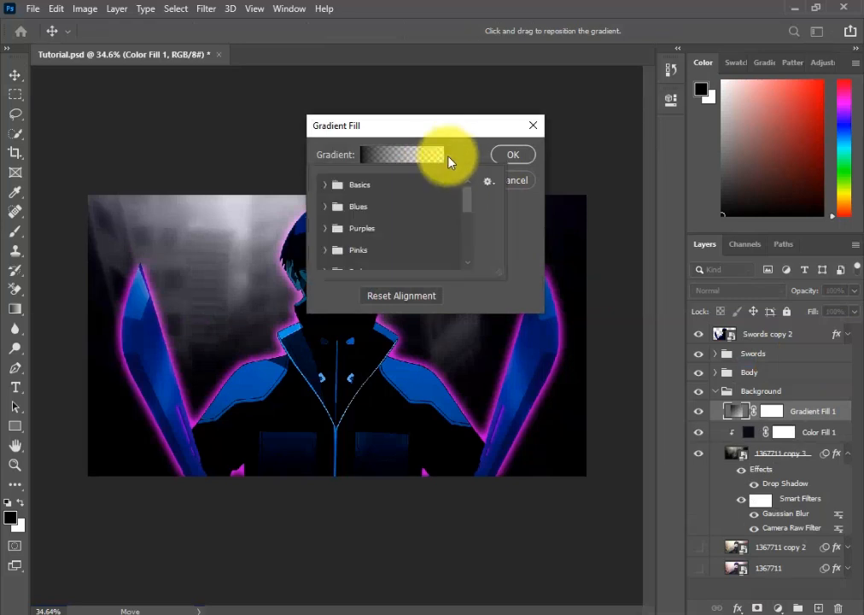
{"action": "left_click_drag", "start_coordinate": [500, 272], "coordinate": [826, 464]}
{"action": "left_click", "coordinate": [325, 249]}
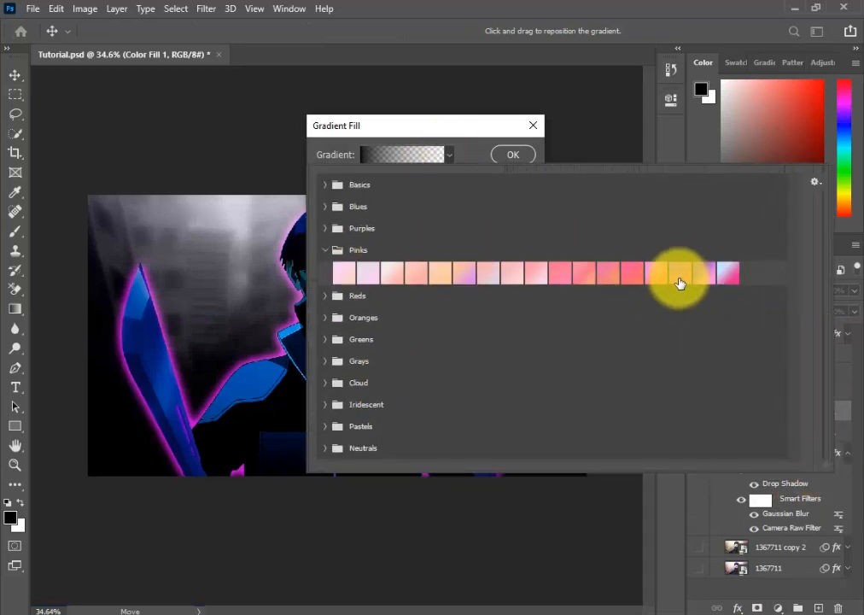
{"action": "left_click", "coordinate": [657, 284]}
{"action": "left_click", "coordinate": [701, 282]}
{"action": "left_click", "coordinate": [512, 155]}
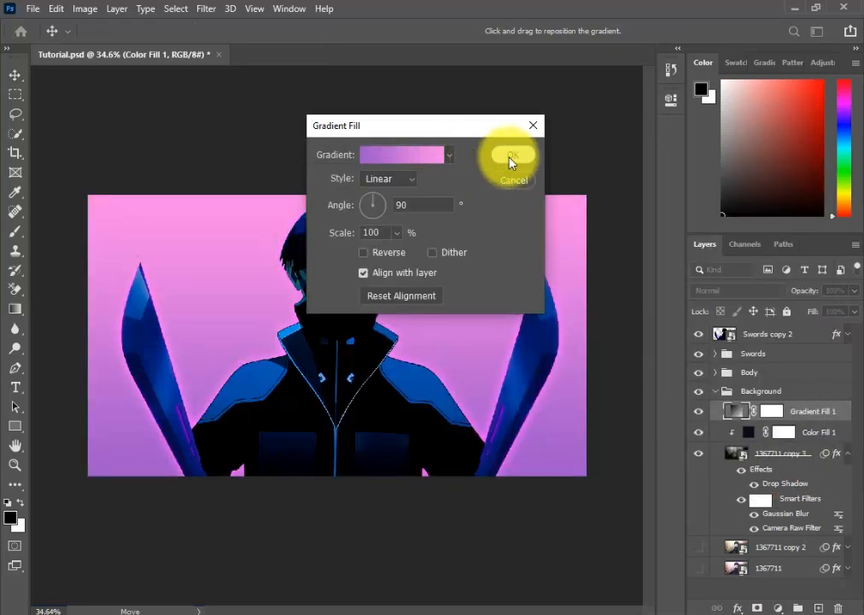
{"action": "left_click", "coordinate": [513, 155]}
Set the Gradient Fill 1 layer's blend mode to Color Burn
{"action": "left_click", "coordinate": [726, 259]}
{"action": "left_click", "coordinate": [718, 595]}
{"action": "left_click", "coordinate": [766, 297]}
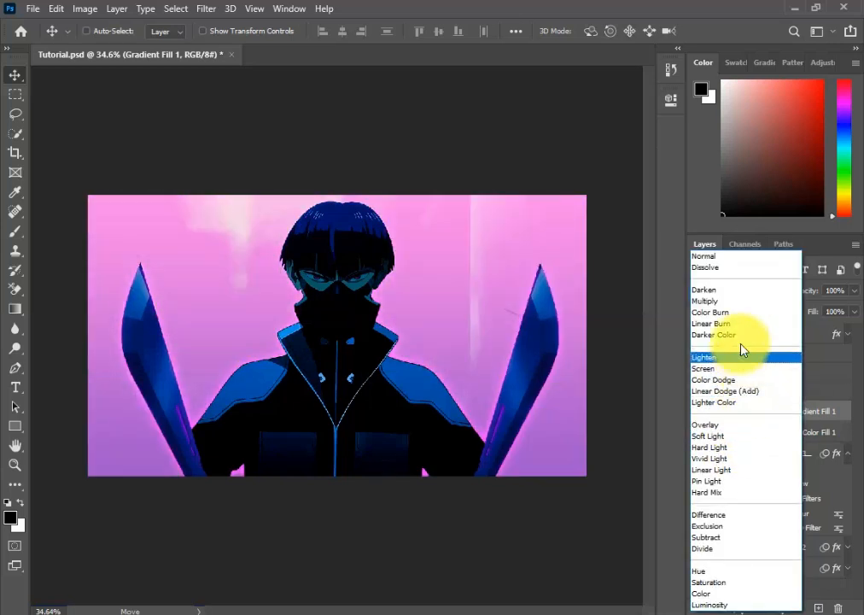
{"action": "left_click", "coordinate": [728, 312]}
{"action": "scroll", "coordinate": [476, 436], "scroll_direction": "down", "scroll_amount": 1}
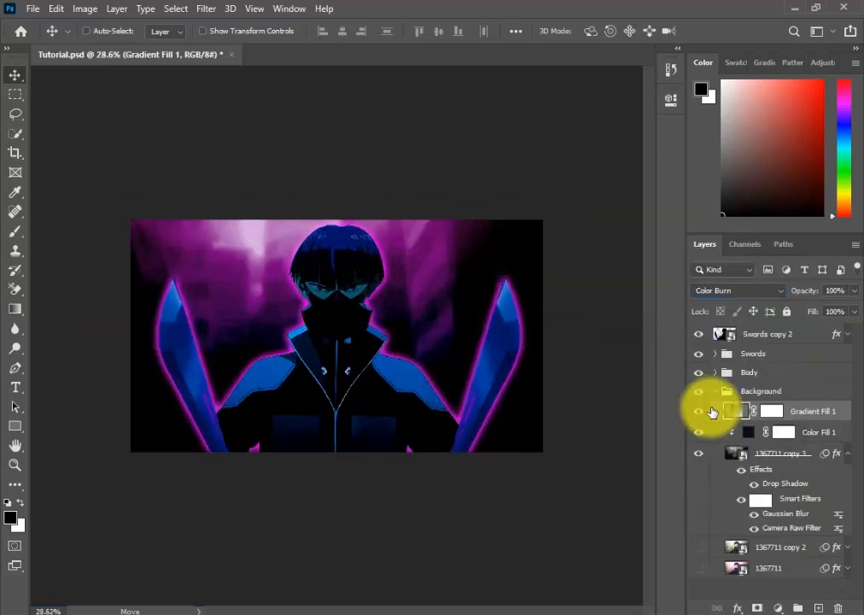
Collapse the Background group and examine the composition with Swords copy 2 hidden and shown
{"action": "left_click", "coordinate": [714, 391]}
{"action": "left_click", "coordinate": [699, 334]}
{"action": "left_click", "coordinate": [699, 333]}
{"action": "left_click", "coordinate": [699, 334]}
{"action": "left_click", "coordinate": [698, 333]}
{"action": "scroll", "coordinate": [295, 313], "scroll_direction": "down", "scroll_amount": 2}
{"action": "scroll", "coordinate": [312, 329], "scroll_direction": "down", "scroll_amount": 2}
{"action": "scroll", "coordinate": [344, 368], "scroll_direction": "up", "scroll_amount": 6}
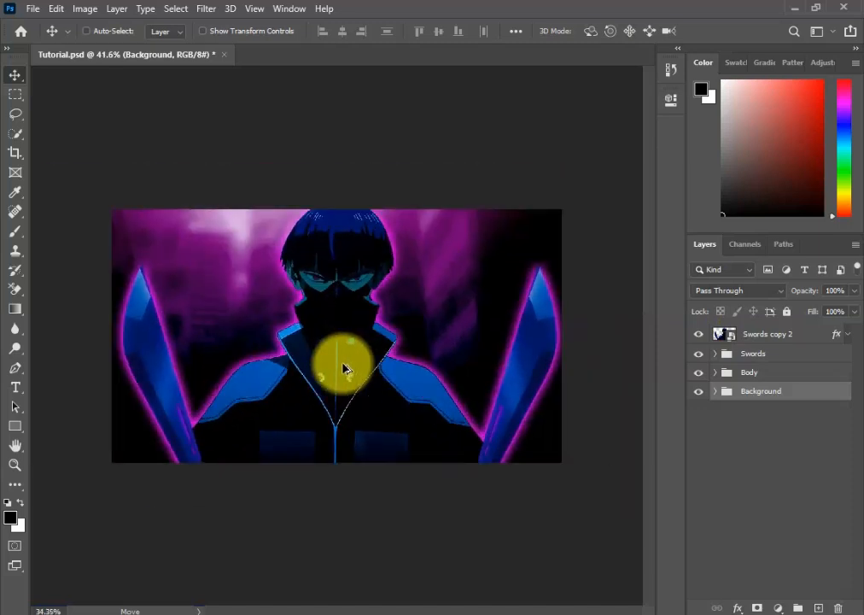
{"action": "scroll", "coordinate": [348, 369], "scroll_direction": "down", "scroll_amount": 4}
{"action": "scroll", "coordinate": [357, 370], "scroll_direction": "up", "scroll_amount": 6}
{"action": "scroll", "coordinate": [363, 366], "scroll_direction": "down", "scroll_amount": 5}
Hide the Body and Swords groups and check the artwork with the Swords copy 2 layer hidden and shown
{"action": "left_click_drag", "start_coordinate": [699, 372], "coordinate": [699, 353]}
{"action": "left_click", "coordinate": [741, 356]}
{"action": "left_click", "coordinate": [731, 373]}
{"action": "left_click", "coordinate": [715, 373]}
{"action": "left_click", "coordinate": [715, 372]}
{"action": "left_click", "coordinate": [724, 353]}
{"action": "left_click", "coordinate": [699, 334]}
{"action": "left_click", "coordinate": [698, 334]}
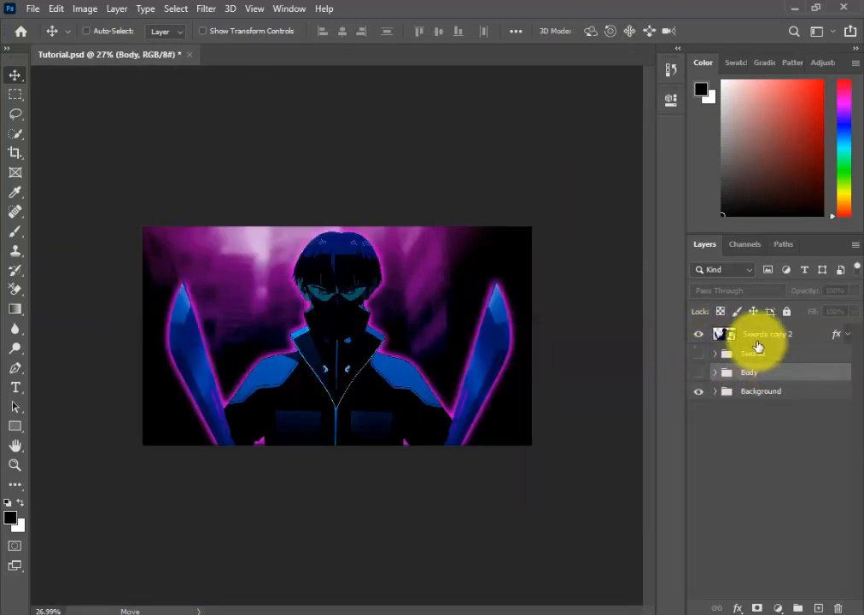
Name the group holding the Swords copy 2, Swords and Body layers xBody and save the document
{"action": "type", "text": "Bodyx"}
{"action": "key", "text": "BackSpace"}
{"action": "key", "text": "Home"}
{"action": "type", "text": "x"}
{"action": "left_click", "coordinate": [711, 335]}
{"action": "key", "text": "ctrl+s"}
Switch to File Explorer and browse the &Special, Arrows and Borders folders for an element to add
{"action": "key", "text": "alt+Tab"}
{"action": "scroll", "coordinate": [374, 363], "scroll_direction": "down", "scroll_amount": 8}
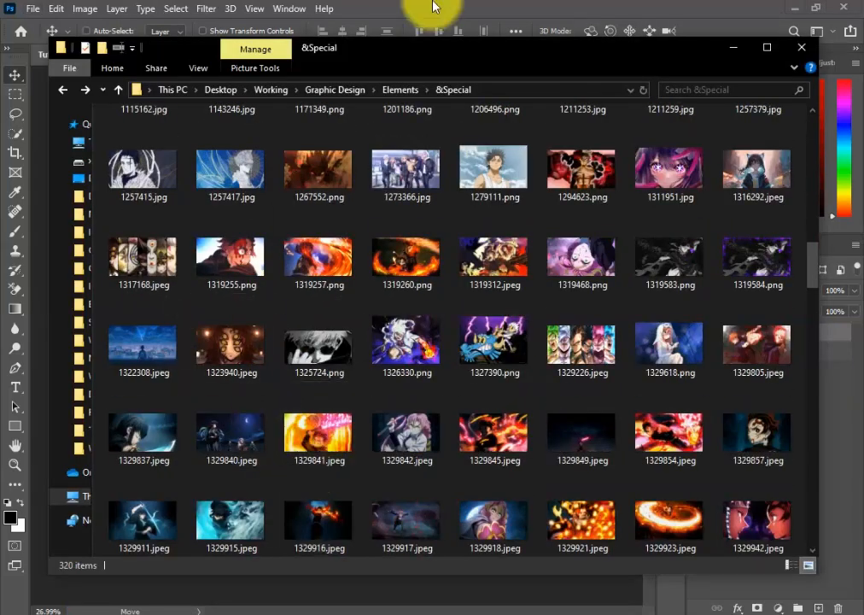
{"action": "scroll", "coordinate": [441, 447], "scroll_direction": "down", "scroll_amount": 10}
{"action": "left_click", "coordinate": [504, 16]}
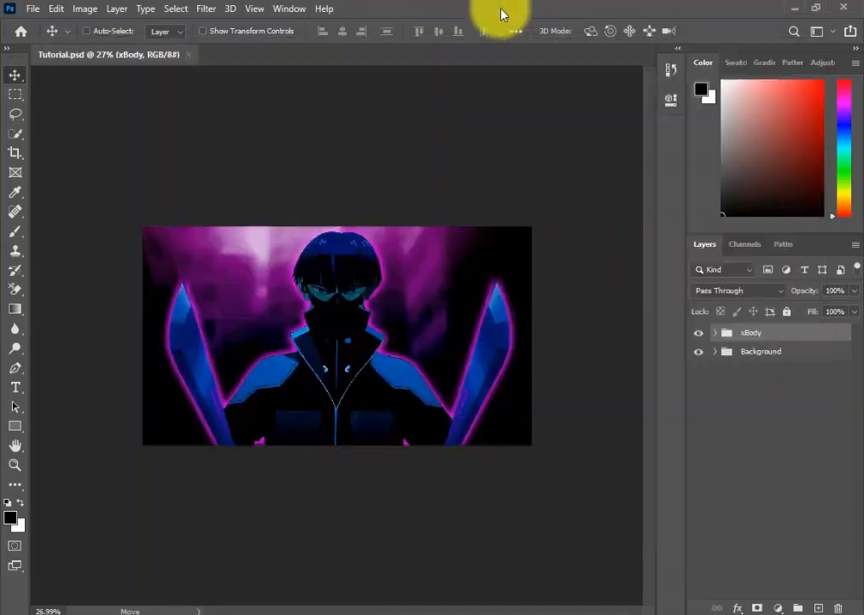
{"action": "key", "text": "alt+Tab"}
{"action": "left_click", "coordinate": [63, 90]}
{"action": "double_click", "coordinate": [504, 252]}
{"action": "left_click", "coordinate": [62, 89]}
{"action": "double_click", "coordinate": [673, 149]}
{"action": "scroll", "coordinate": [649, 295], "scroll_direction": "down", "scroll_amount": 5}
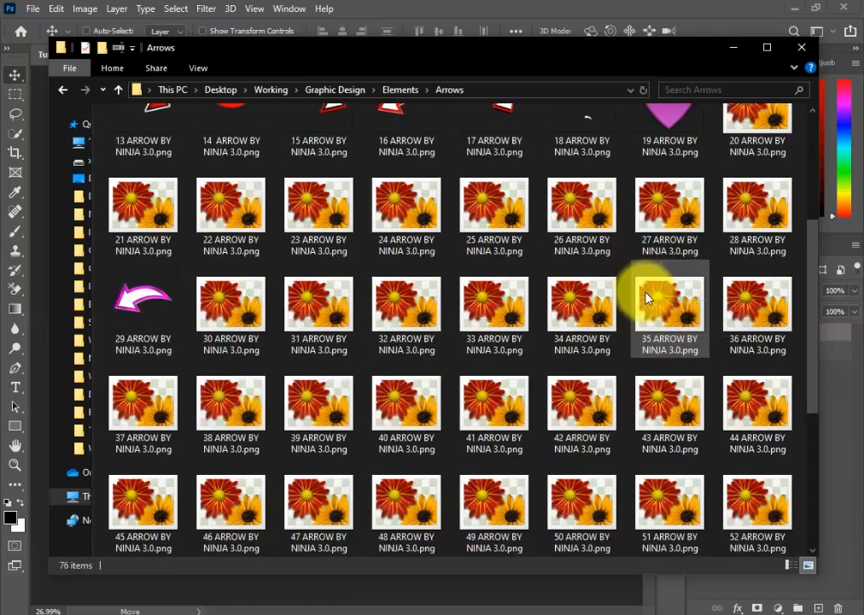
{"action": "key", "text": "alt+Left"}
{"action": "double_click", "coordinate": [757, 149]}
{"action": "left_click", "coordinate": [62, 90]}
{"action": "double_click", "coordinate": [396, 241]}
{"action": "scroll", "coordinate": [444, 269], "scroll_direction": "down", "scroll_amount": 5}
{"action": "scroll", "coordinate": [444, 269], "scroll_direction": "up", "scroll_amount": 5}
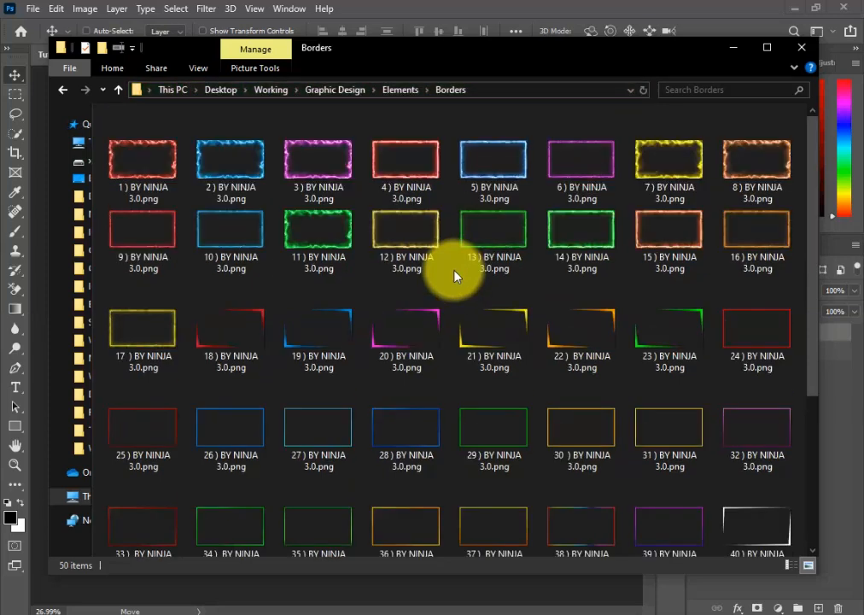
Place the magenta electric border image 6 ) BY NINJA 3.0 from the Borders folder over the whole Photoshop canvas
{"action": "key", "text": "alt+Left"}
{"action": "double_click", "coordinate": [394, 228]}
{"action": "left_click_drag", "start_coordinate": [589, 163], "coordinate": [340, 366]}
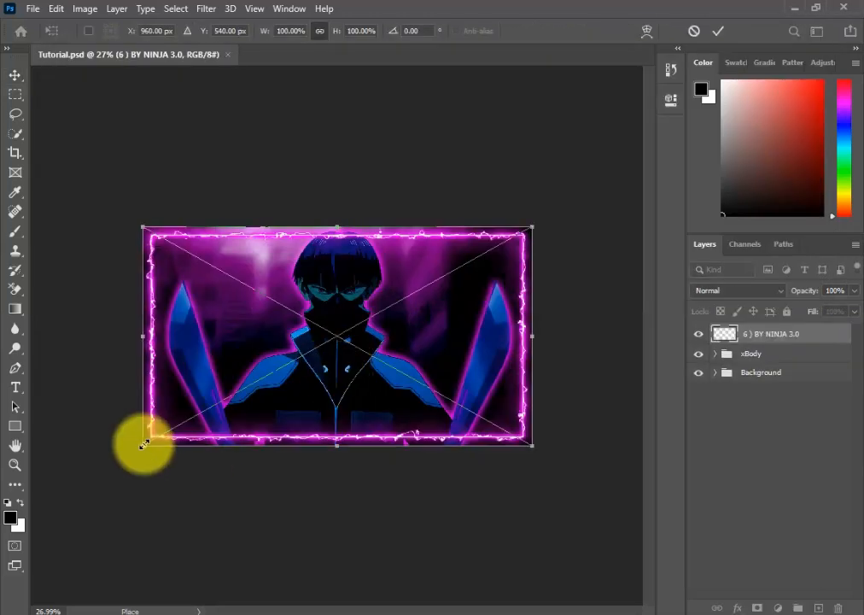
{"action": "left_click_drag", "start_coordinate": [143, 444], "coordinate": [125, 454]}
{"action": "key", "text": "Return"}
Set the 6 ) BY NINJA 3.0 border's blend mode to Subtract and enlarge it towards the canvas edges
{"action": "left_click", "coordinate": [726, 290]}
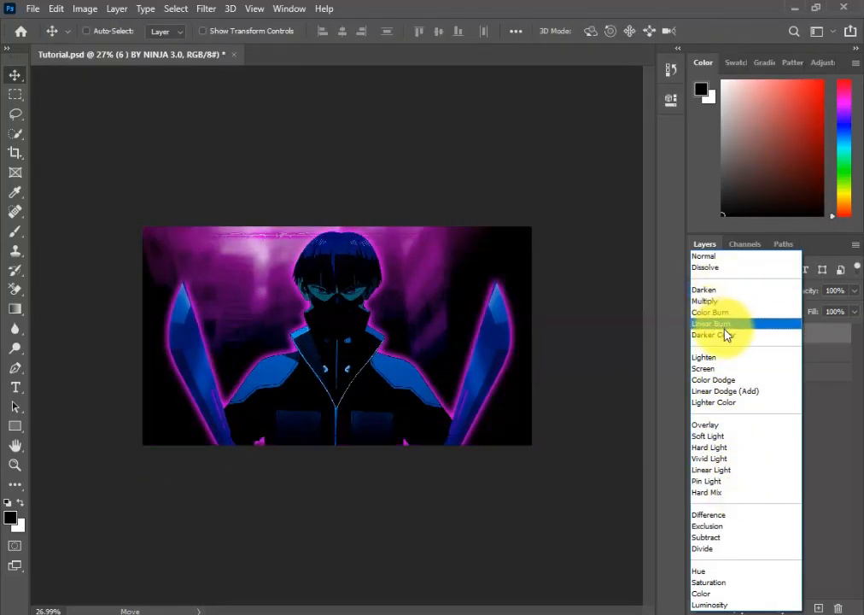
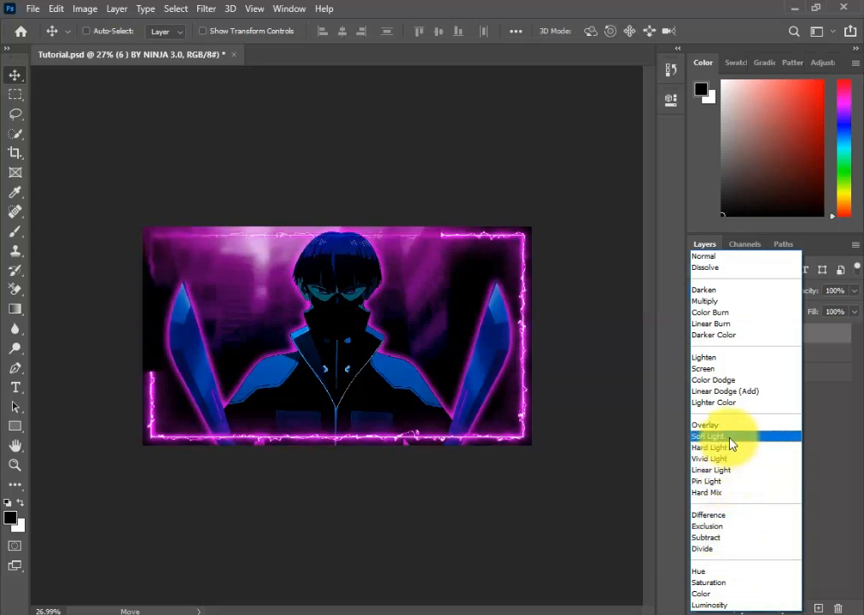
{"action": "left_click", "coordinate": [711, 538]}
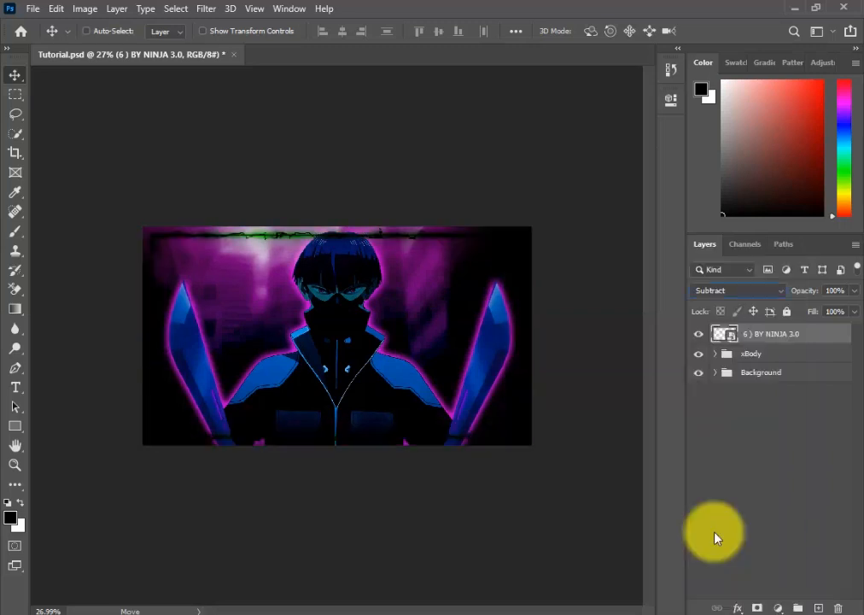
{"action": "scroll", "coordinate": [497, 464], "scroll_direction": "down", "scroll_amount": 1}
{"action": "key", "text": "ctrl+t"}
{"action": "left_click_drag", "start_coordinate": [334, 238], "coordinate": [334, 233]}
{"action": "key", "text": "Return"}
{"action": "scroll", "coordinate": [308, 342], "scroll_direction": "up", "scroll_amount": 1}
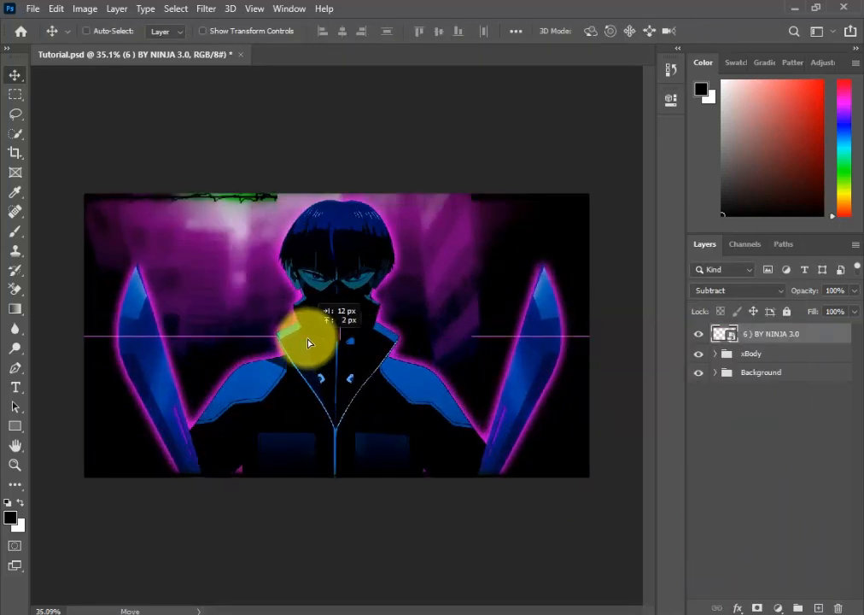
{"action": "scroll", "coordinate": [384, 369], "scroll_direction": "down", "scroll_amount": 2}
{"action": "scroll", "coordinate": [384, 369], "scroll_direction": "up", "scroll_amount": 2}
Try a solid color fill of d201ff clipped to the 6 ) BY NINJA 3.0 border layer and delete it
{"action": "left_click", "coordinate": [777, 607]}
{"action": "left_click", "coordinate": [774, 348]}
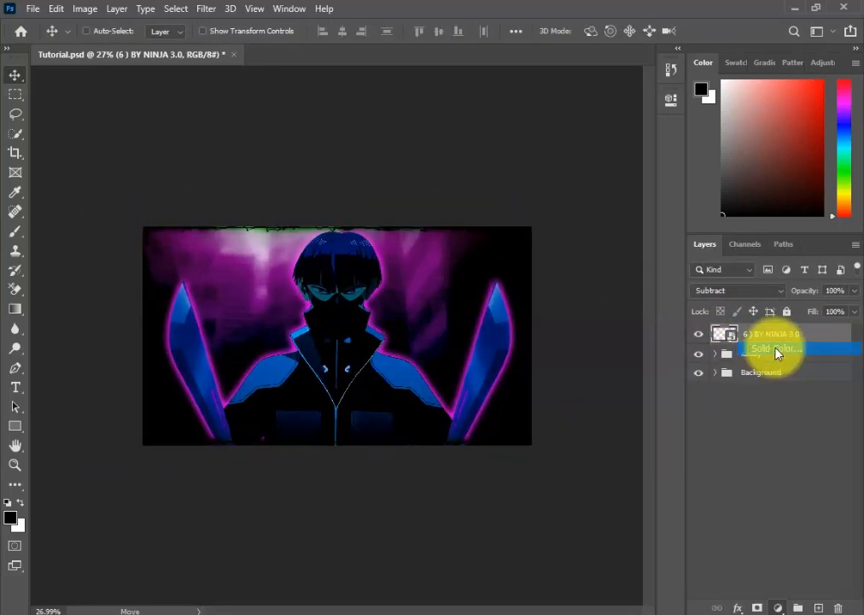
{"action": "type", "text": "d201ff"}
{"action": "left_click", "coordinate": [792, 92]}
{"action": "left_click", "coordinate": [766, 343], "text": "alt"}
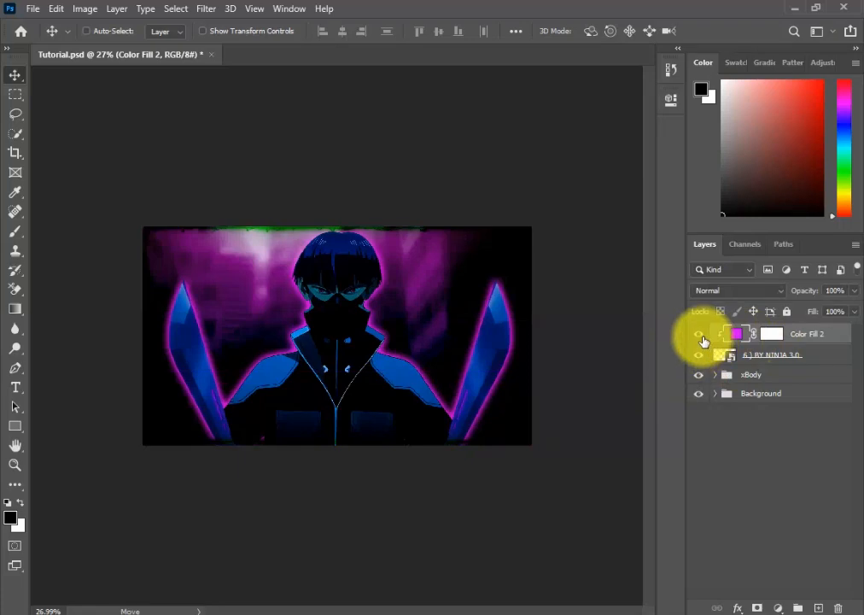
{"action": "key", "text": "Delete"}
{"action": "scroll", "coordinate": [424, 309], "scroll_direction": "up", "scroll_amount": 1}
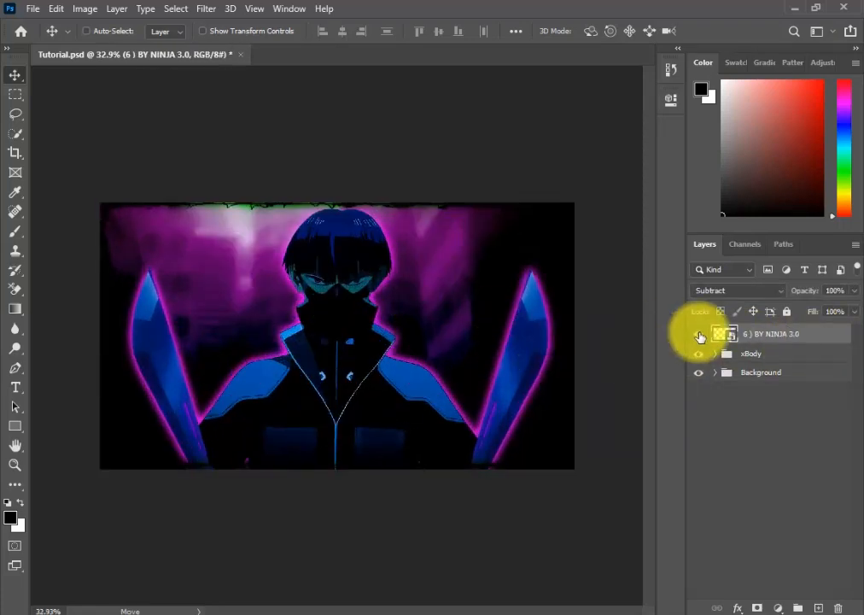
Switch to File Explorer and look through the Explosions & Fire folder for an effect image
{"action": "key", "text": "alt+Tab"}
{"action": "left_click", "coordinate": [63, 90]}
{"action": "double_click", "coordinate": [421, 321]}
{"action": "scroll", "coordinate": [420, 322], "scroll_direction": "down", "scroll_amount": 3}
{"action": "key", "text": "alt+Tab"}
{"action": "key", "text": "alt+Tab"}
{"action": "scroll", "coordinate": [420, 325], "scroll_direction": "down", "scroll_amount": 9}
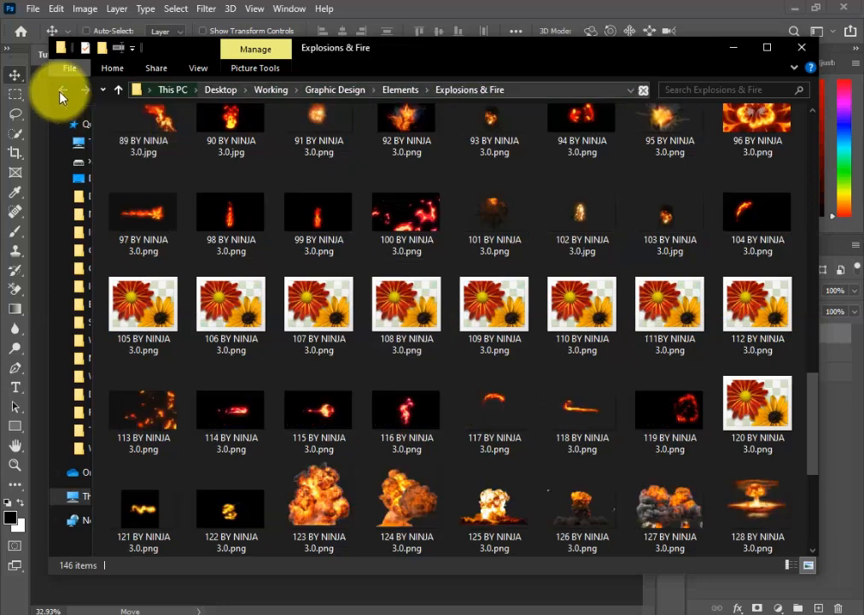
{"action": "left_click", "coordinate": [63, 90]}
{"action": "left_click", "coordinate": [62, 90]}
Place the purple light-streak image 21 BY NINJA 3.0 from the Overlays folder into the Photoshop document
{"action": "double_click", "coordinate": [137, 389]}
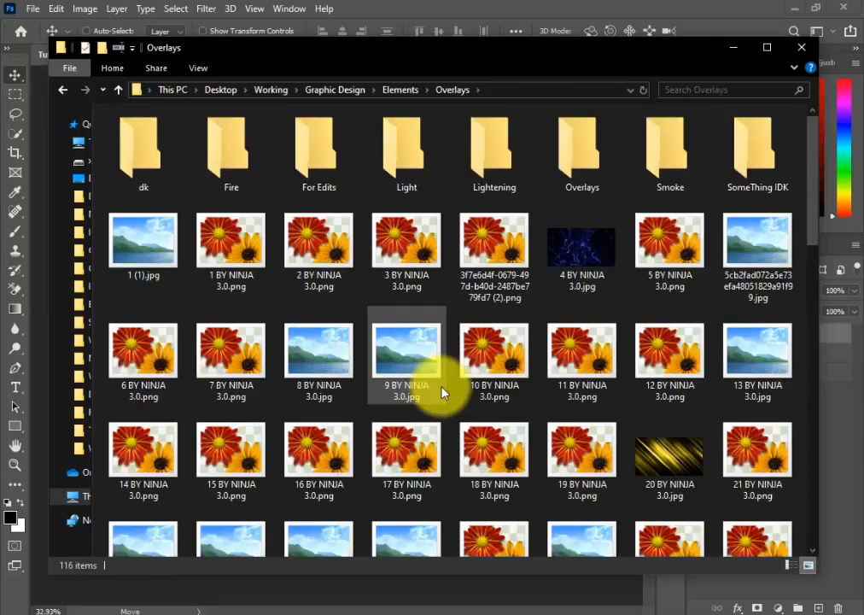
{"action": "scroll", "coordinate": [465, 397], "scroll_direction": "down", "scroll_amount": 3}
{"action": "left_click", "coordinate": [671, 315]}
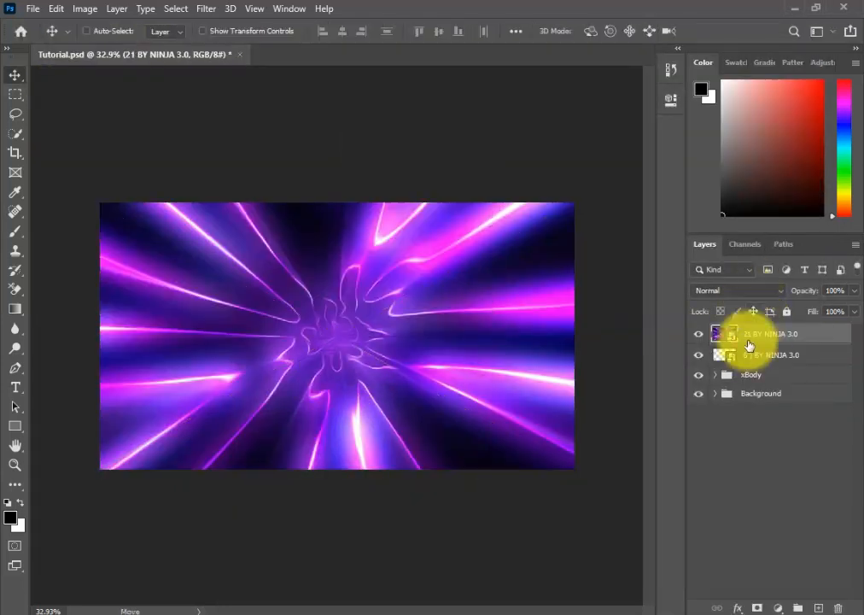
{"action": "right_click", "coordinate": [743, 337]}
{"action": "key", "text": "Escape"}
Set the 21 BY NINJA 3.0 layer beneath the xBody group to Overlay blending at 30% opacity and check its effect
{"action": "left_click", "coordinate": [726, 291]}
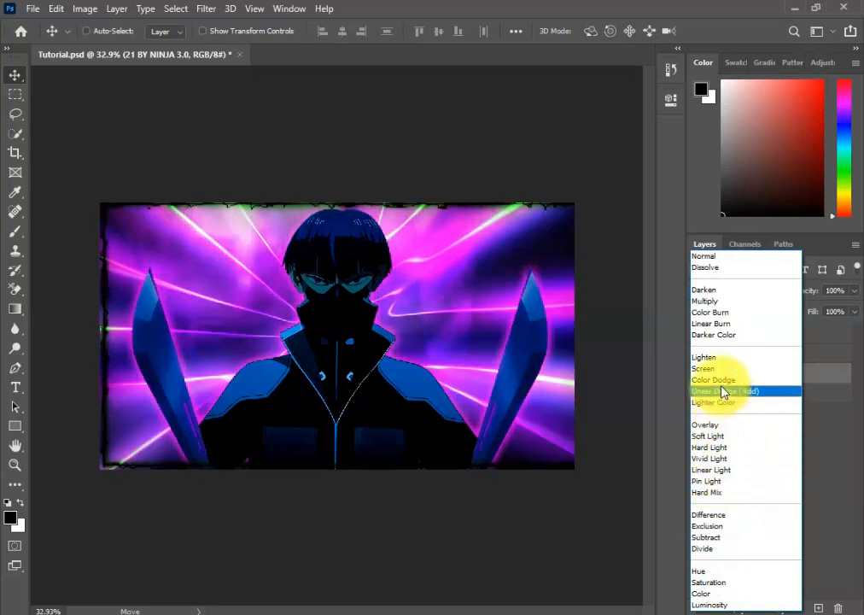
{"action": "left_click", "coordinate": [726, 426]}
{"action": "key", "text": "3"}
{"action": "scroll", "coordinate": [500, 331], "scroll_direction": "down", "scroll_amount": 2}
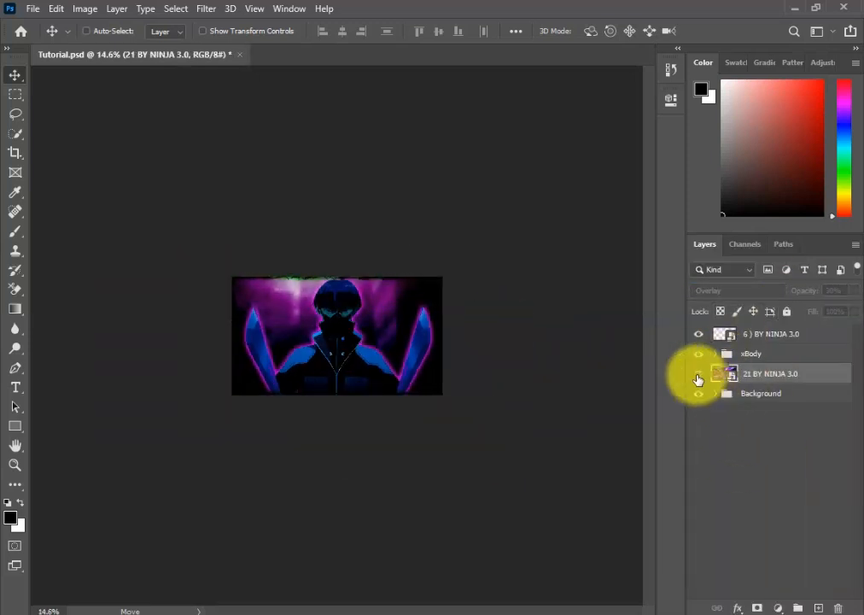
{"action": "scroll", "coordinate": [337, 335], "scroll_direction": "up", "scroll_amount": 2}
Hide the 6 ) BY NINJA 3.0 border layer and delete the 21 BY NINJA 3.0 layer
{"action": "left_click", "coordinate": [697, 334]}
{"action": "scroll", "coordinate": [697, 354], "scroll_direction": "down", "scroll_amount": 1}
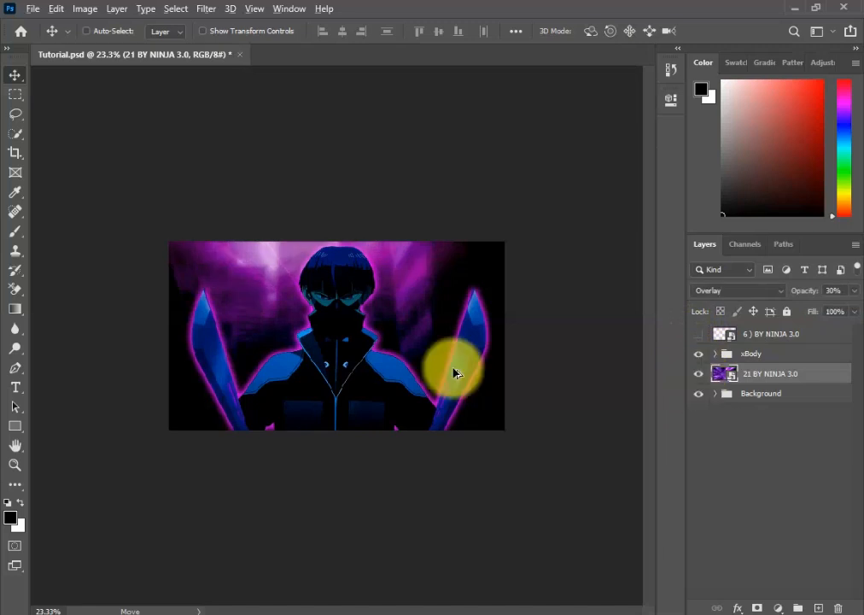
{"action": "scroll", "coordinate": [455, 373], "scroll_direction": "down", "scroll_amount": 2}
{"action": "left_click", "coordinate": [698, 373]}
{"action": "scroll", "coordinate": [393, 379], "scroll_direction": "up", "scroll_amount": 3}
{"action": "key", "text": "Delete"}
{"action": "left_click", "coordinate": [698, 334]}
{"action": "left_click", "coordinate": [698, 334]}
{"action": "scroll", "coordinate": [698, 334], "scroll_direction": "down", "scroll_amount": 1}
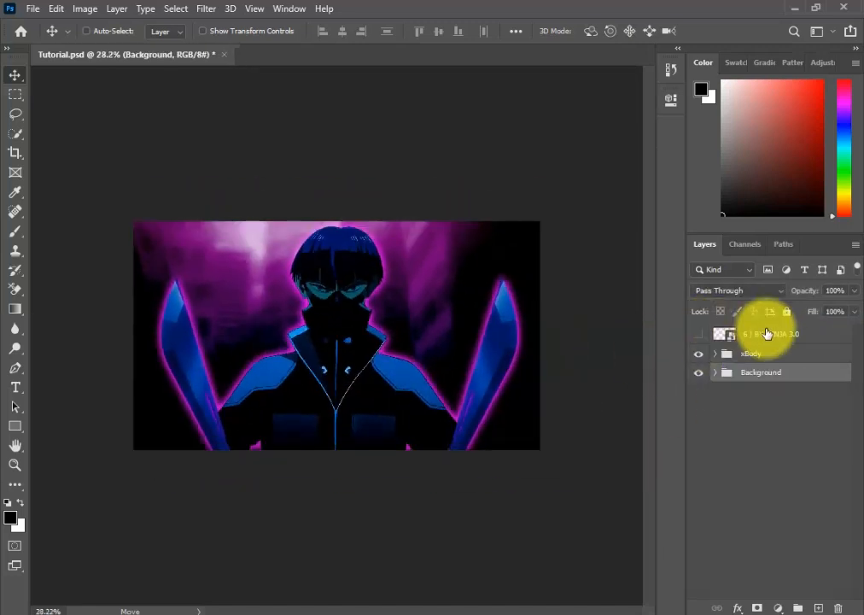
Switch to File Explorer and look through the Overlays folder for another overlay image
{"action": "key", "text": "alt+Tab"}
{"action": "scroll", "coordinate": [446, 434], "scroll_direction": "down", "scroll_amount": 5}
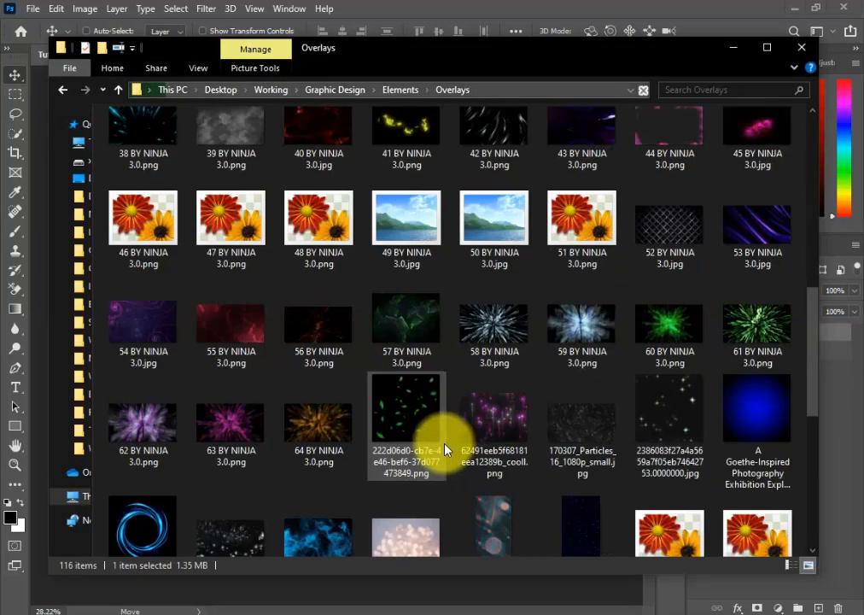
{"action": "scroll", "coordinate": [440, 446], "scroll_direction": "down", "scroll_amount": 5}
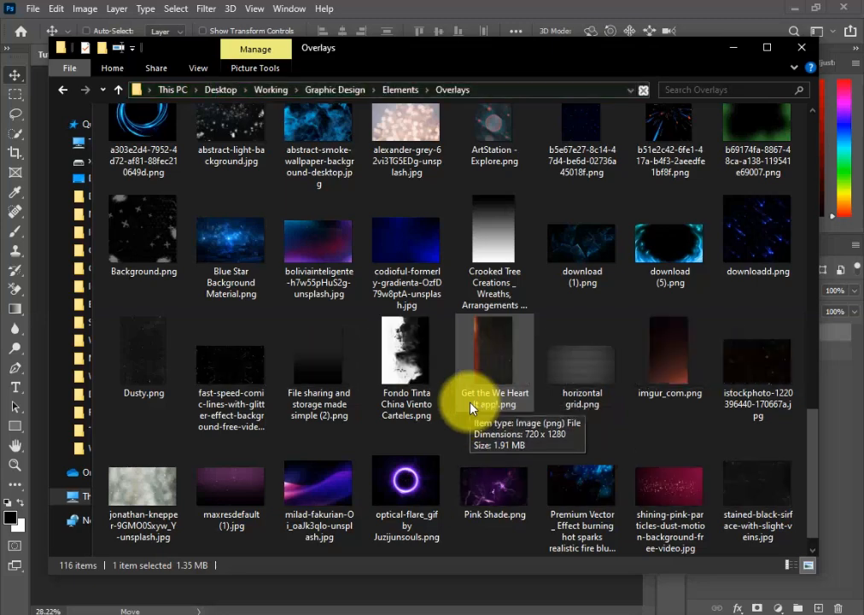
{"action": "scroll", "coordinate": [470, 408], "scroll_direction": "up", "scroll_amount": 10}
{"action": "key", "text": "alt+Up"}
{"action": "scroll", "coordinate": [386, 395], "scroll_direction": "up", "scroll_amount": 3}
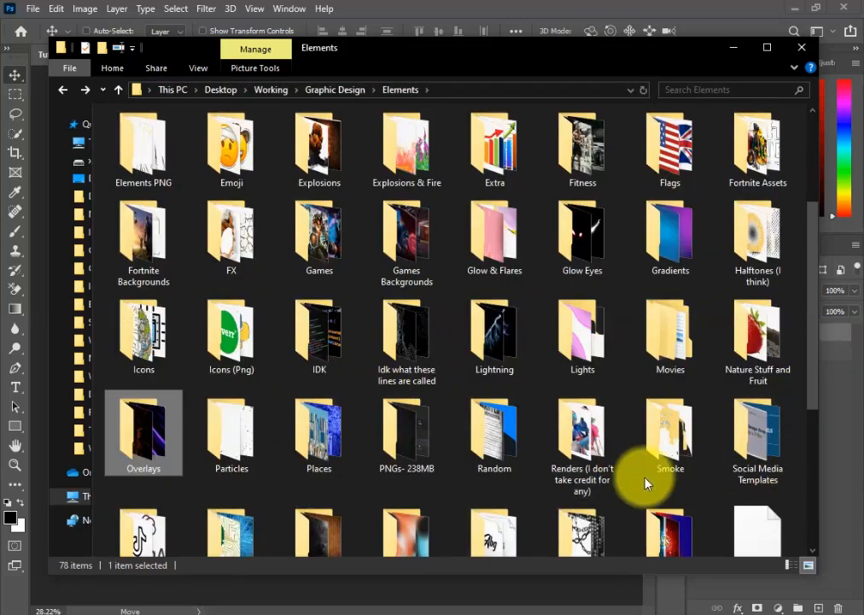
Search the PNGs- 238MB folder for a suitable element and go back up to the Elements folder
{"action": "double_click", "coordinate": [377, 461]}
{"action": "scroll", "coordinate": [435, 465], "scroll_direction": "down", "scroll_amount": 5}
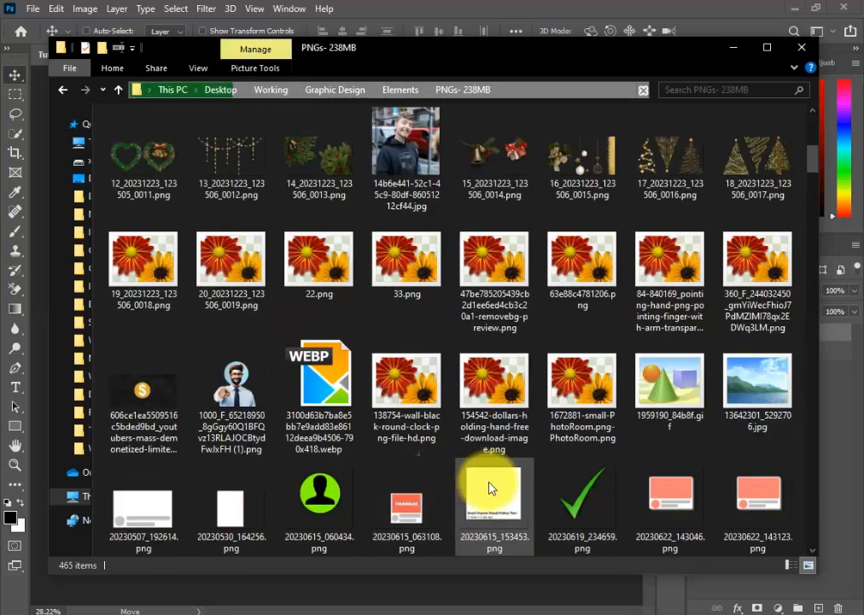
{"action": "scroll", "coordinate": [495, 483], "scroll_direction": "down", "scroll_amount": 6}
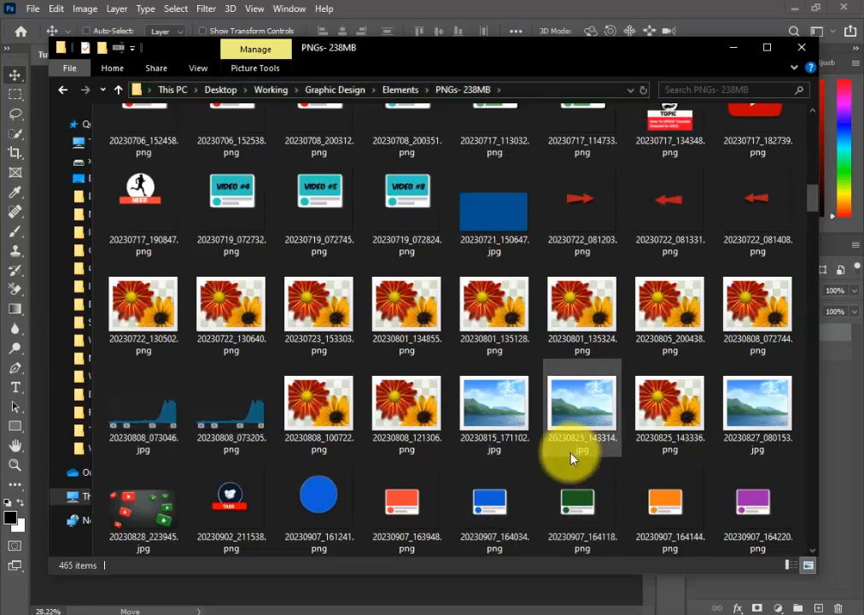
{"action": "scroll", "coordinate": [598, 466], "scroll_direction": "down", "scroll_amount": 6}
{"action": "scroll", "coordinate": [636, 471], "scroll_direction": "up", "scroll_amount": 2}
{"action": "scroll", "coordinate": [698, 461], "scroll_direction": "down", "scroll_amount": 2}
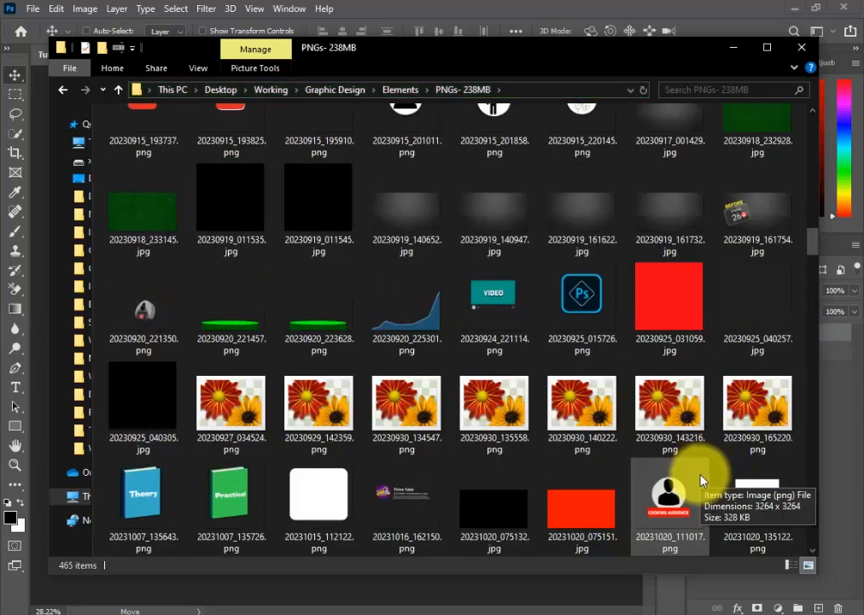
{"action": "scroll", "coordinate": [700, 481], "scroll_direction": "down", "scroll_amount": 10}
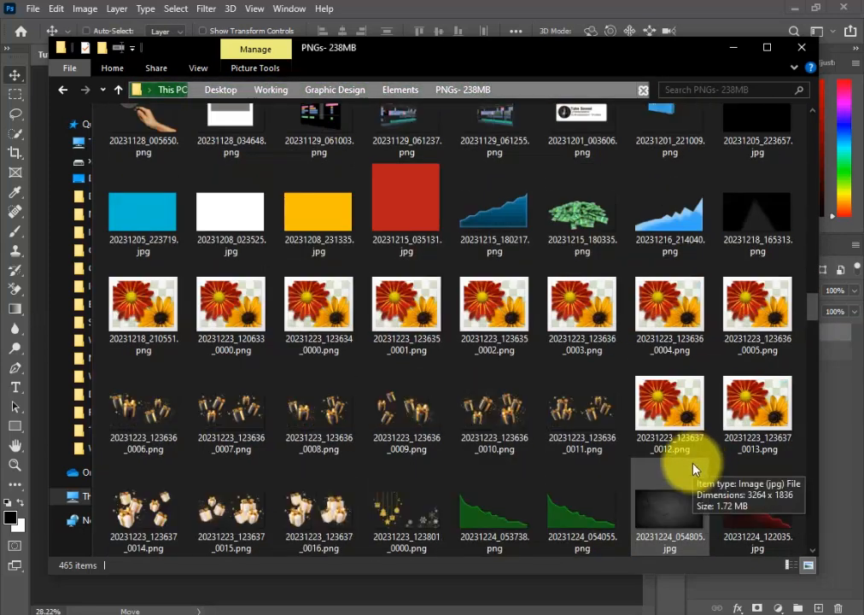
{"action": "scroll", "coordinate": [693, 468], "scroll_direction": "down", "scroll_amount": 13}
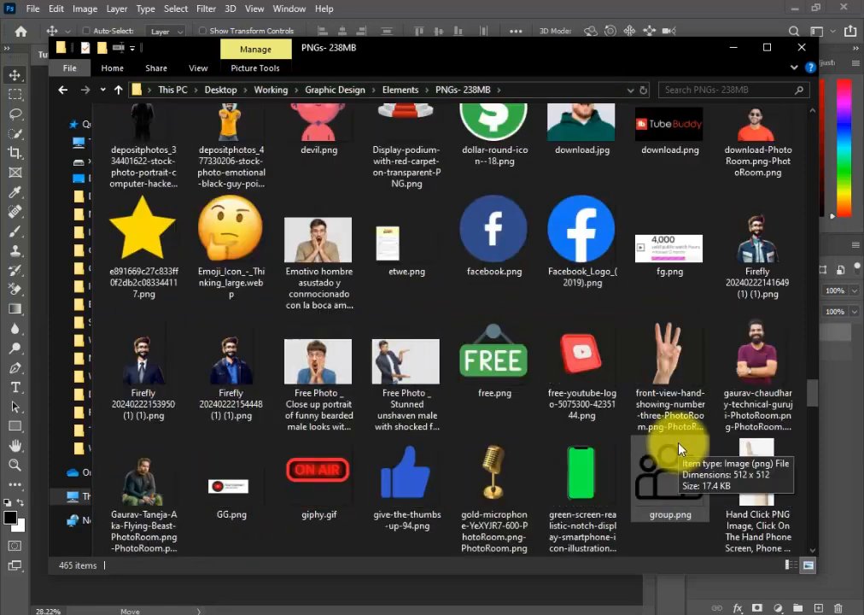
{"action": "scroll", "coordinate": [680, 450], "scroll_direction": "down", "scroll_amount": 4}
{"action": "scroll", "coordinate": [661, 434], "scroll_direction": "down", "scroll_amount": 6}
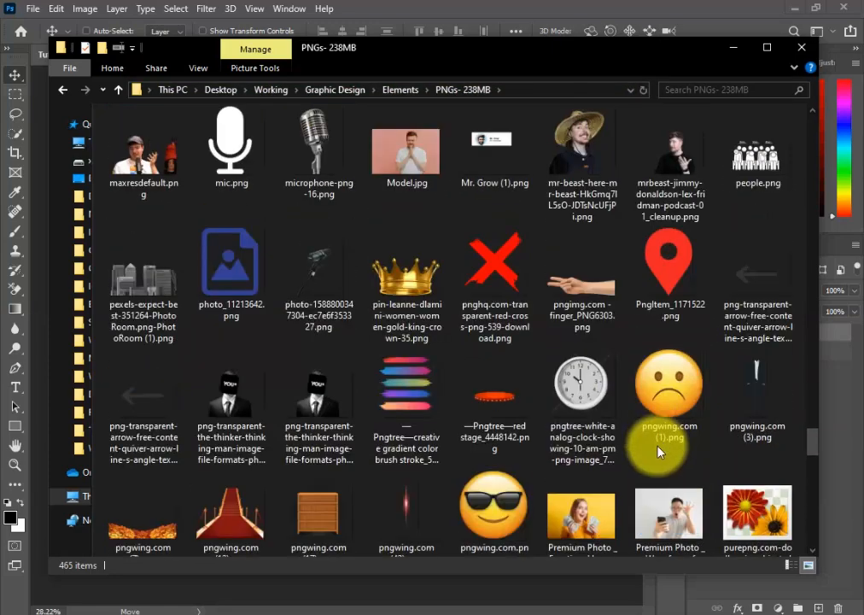
{"action": "key", "text": "alt+Up"}
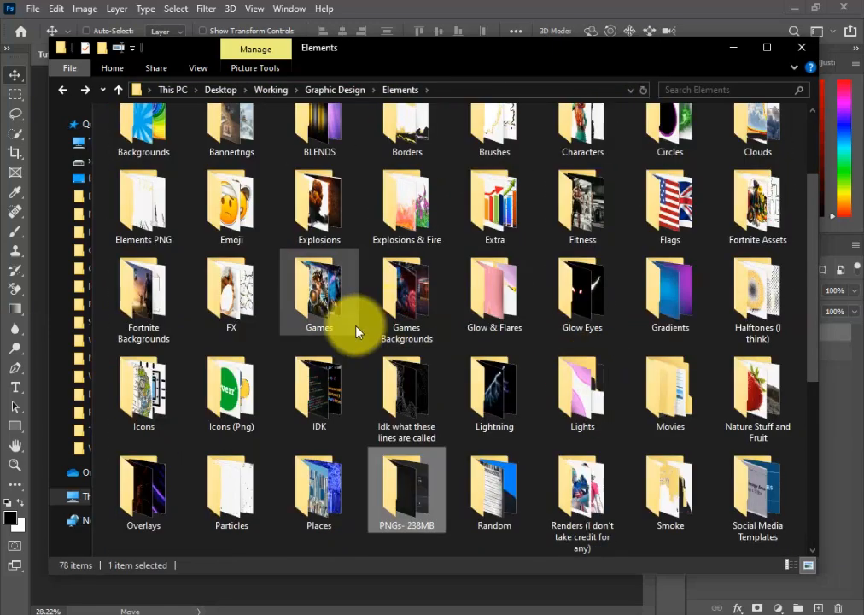
Place the purple particle image 31 BY NINJA 3.0 from the Particles folder above the xBody group in Photoshop
{"action": "double_click", "coordinate": [243, 500]}
{"action": "scroll", "coordinate": [349, 442], "scroll_direction": "down", "scroll_amount": 4}
{"action": "scroll", "coordinate": [349, 441], "scroll_direction": "up", "scroll_amount": 3}
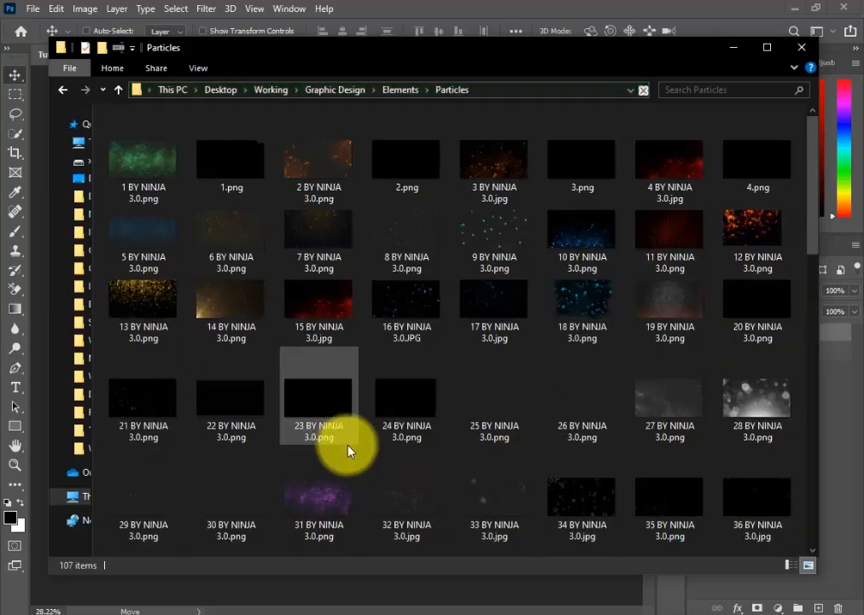
{"action": "double_click", "coordinate": [347, 457]}
Set the 31 BY NINJA 3.0 layer's blend mode to Overlay and check the artwork with the particles hidden and shown
{"action": "left_click", "coordinate": [739, 291]}
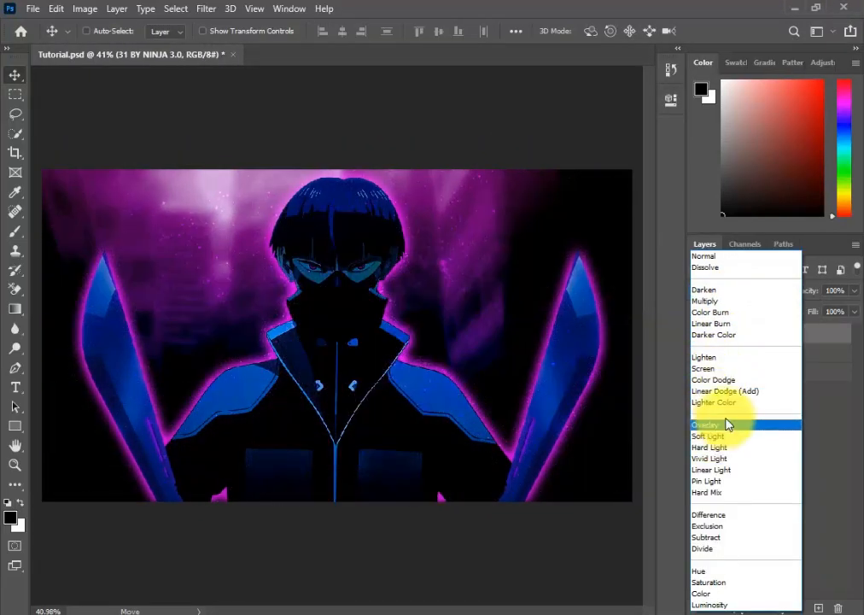
{"action": "left_click", "coordinate": [720, 425]}
{"action": "left_click", "coordinate": [716, 418]}
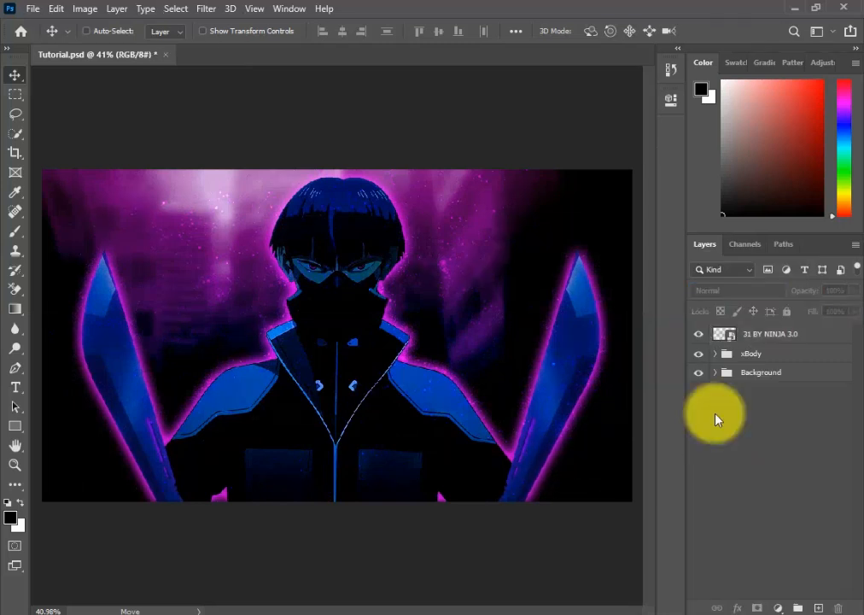
{"action": "key", "text": "ctrl+minus"}
{"action": "key", "text": "ctrl+minus"}
{"action": "key", "text": "ctrl+minus"}
{"action": "left_click", "coordinate": [699, 334]}
{"action": "scroll", "coordinate": [537, 343], "scroll_direction": "up", "scroll_amount": 5}
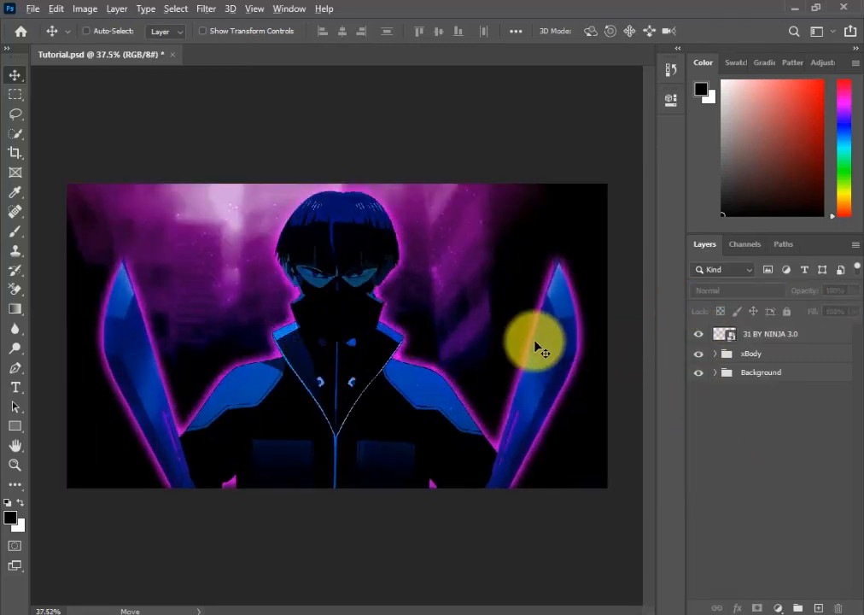
Add a layer mask to the 31 BY NINJA 3.0 layer and paint the particles off the character's face in black
{"action": "left_click", "coordinate": [767, 336]}
{"action": "left_click", "coordinate": [757, 607]}
{"action": "key", "text": "b"}
{"action": "scroll", "coordinate": [260, 257], "scroll_direction": "up", "scroll_amount": 2}
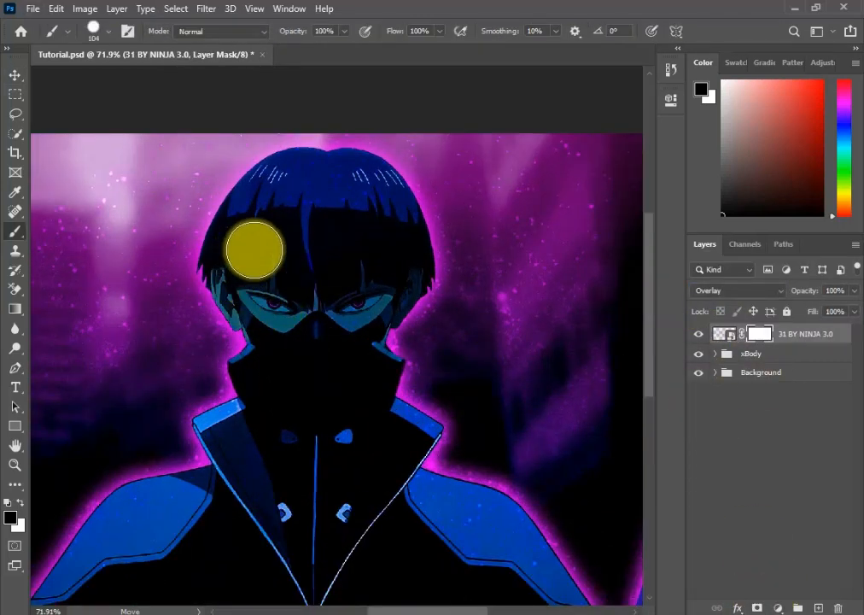
{"action": "mouse_move", "coordinate": [255, 250]}
{"action": "left_mouse_down"}
{"action": "mouse_move", "coordinate": [273, 302]}
{"action": "mouse_move", "coordinate": [309, 259]}
{"action": "left_mouse_up"}
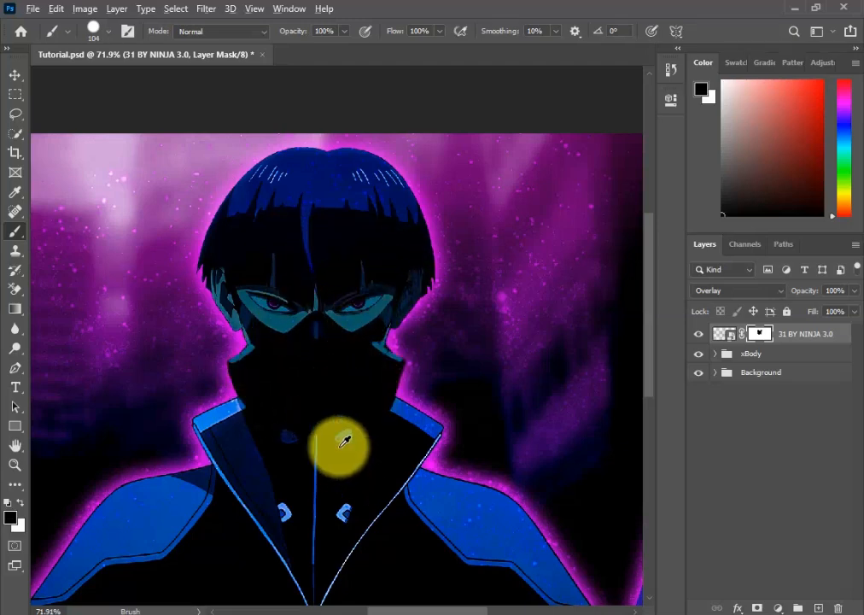
{"action": "scroll", "coordinate": [340, 446], "scroll_direction": "down", "scroll_amount": 3}
{"action": "scroll", "coordinate": [357, 367], "scroll_direction": "up", "scroll_amount": 1}
{"action": "key", "text": "v"}
Switch to File Explorer and look through the Particles folder and other Elements subfolders for another element
{"action": "key", "text": "alt+Tab"}
{"action": "scroll", "coordinate": [509, 372], "scroll_direction": "down", "scroll_amount": 3}
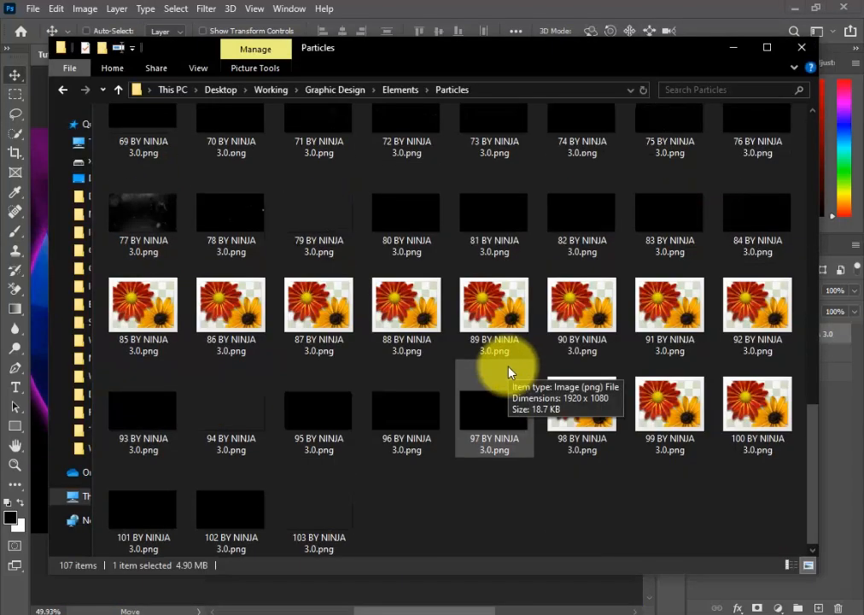
{"action": "double_click", "coordinate": [513, 326]}
{"action": "scroll", "coordinate": [513, 325], "scroll_direction": "down", "scroll_amount": 5}
{"action": "left_click", "coordinate": [841, 8]}
{"action": "key", "text": "alt+Left"}
{"action": "double_click", "coordinate": [159, 486]}
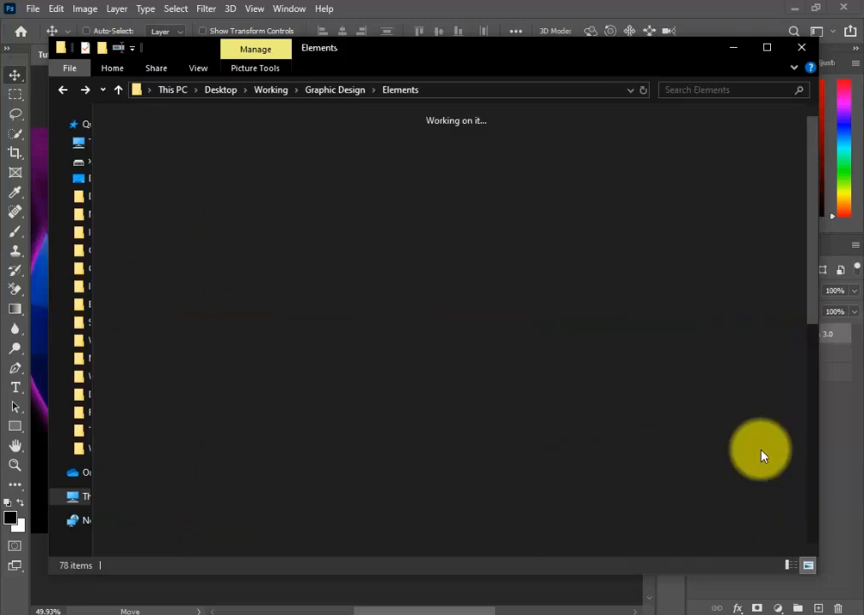
{"action": "double_click", "coordinate": [743, 323]}
{"action": "key", "text": "alt+Left"}
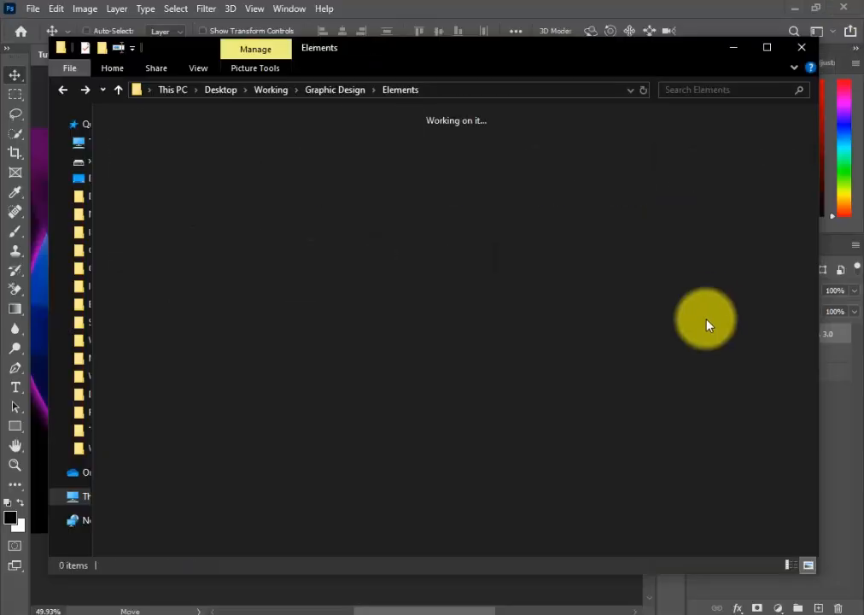
Place the red glowing-eyes image from the Glow Eyes folder in Photoshop and set its blend mode to Linear Dodge (Add)
{"action": "double_click", "coordinate": [579, 400]}
{"action": "key", "text": "alt+Tab"}
{"action": "key", "text": "alt+Tab"}
{"action": "key", "text": "alt+Tab"}
{"action": "left_click_drag", "start_coordinate": [142, 152], "coordinate": [376, 266]}
{"action": "left_click", "coordinate": [714, 292]}
{"action": "left_click", "coordinate": [737, 386]}
Resize and position the red eye glow so that it lines up with the character's eyes
{"action": "key", "text": "ctrl+t"}
{"action": "left_click_drag", "start_coordinate": [239, 251], "coordinate": [220, 251]}
{"action": "left_click_drag", "start_coordinate": [442, 252], "coordinate": [462, 253]}
{"action": "left_click_drag", "start_coordinate": [408, 266], "coordinate": [403, 263]}
{"action": "left_click_drag", "start_coordinate": [477, 309], "coordinate": [432, 312]}
{"action": "key", "text": "Return"}
Try recoloring the red eye glow with a clipped magenta Solid Color fill and toggle the fill's visibility
{"action": "left_click", "coordinate": [777, 607]}
{"action": "left_click", "coordinate": [757, 376]}
{"action": "key", "text": "Escape"}
{"action": "left_click", "coordinate": [777, 607]}
{"action": "left_click", "coordinate": [770, 343]}
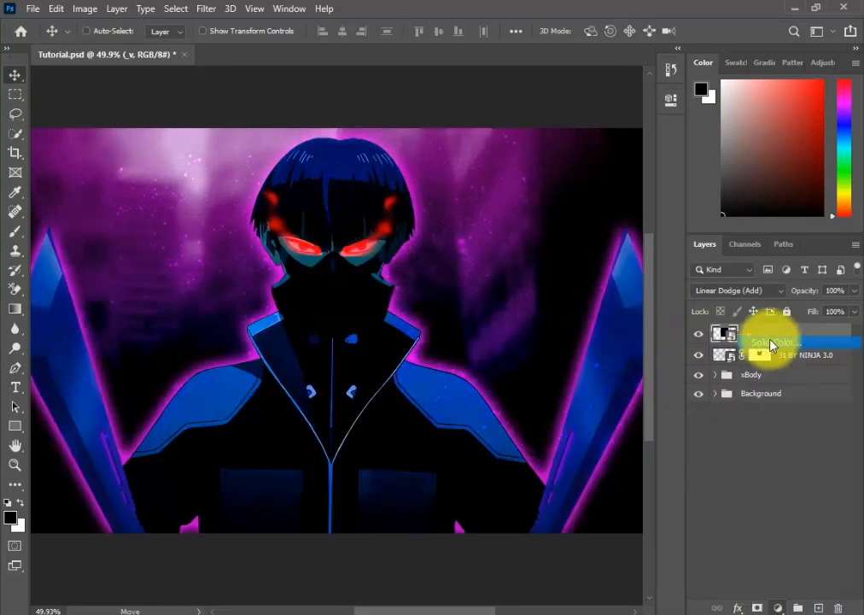
{"action": "left_click", "coordinate": [659, 142]}
{"action": "left_click", "coordinate": [635, 154]}
{"action": "left_click", "coordinate": [659, 132]}
{"action": "left_click", "coordinate": [617, 100]}
{"action": "left_click", "coordinate": [790, 92]}
{"action": "left_click", "coordinate": [751, 344], "text": "alt"}
{"action": "left_click", "coordinate": [698, 334]}
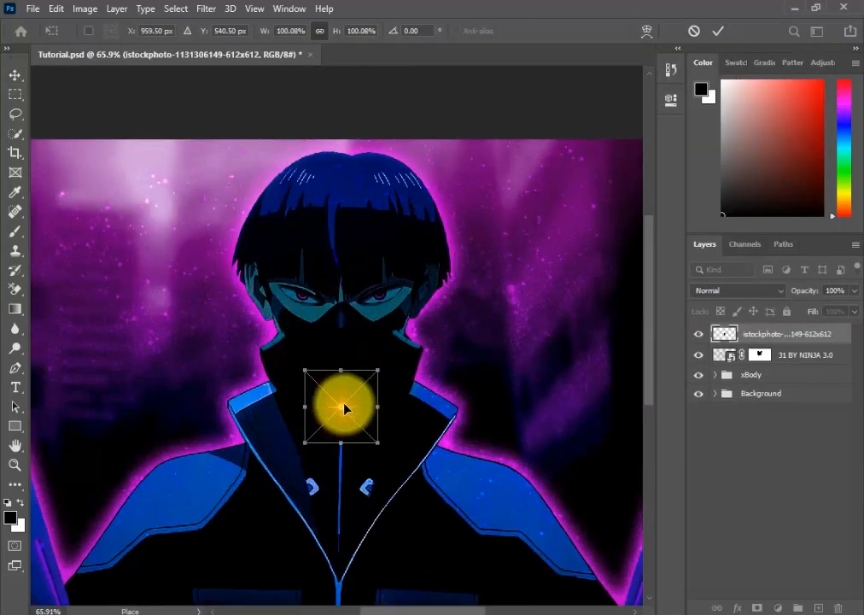
Position the placed red istockphoto flare on the eye at the image's left and set its blend mode to Linear Dodge (Add)
{"action": "left_click_drag", "start_coordinate": [344, 405], "coordinate": [305, 288]}
{"action": "key", "text": "Return"}
{"action": "left_click", "coordinate": [736, 291]}
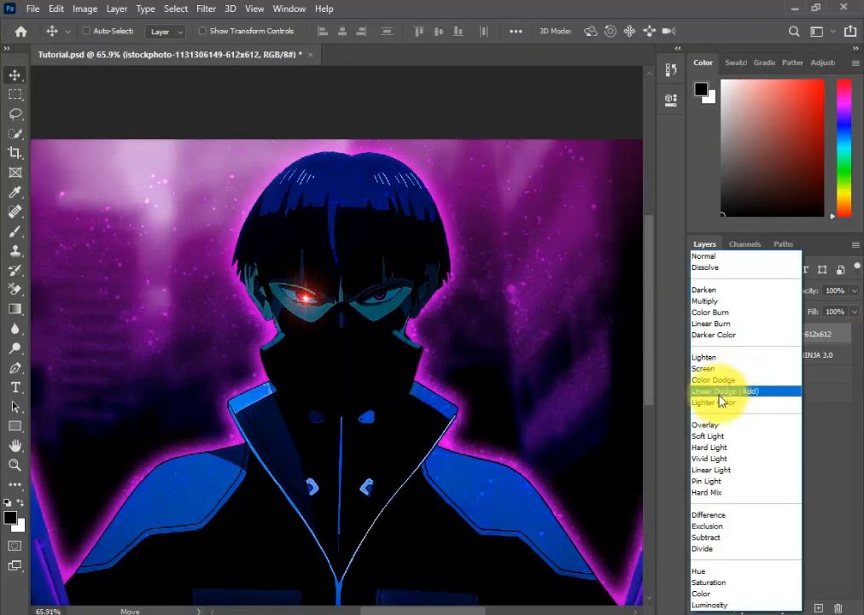
{"action": "left_click", "coordinate": [725, 390]}
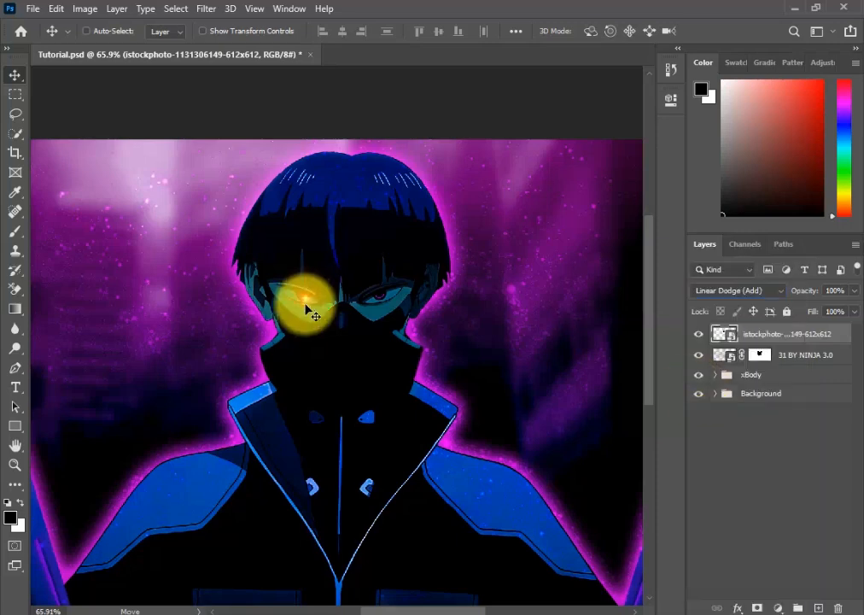
Duplicate the red flare onto the character's other eye and fine-tune the position of both flares
{"action": "scroll", "coordinate": [324, 312], "scroll_direction": "down", "scroll_amount": 3}
{"action": "scroll", "coordinate": [355, 340], "scroll_direction": "up", "scroll_amount": 6}
{"action": "mouse_move", "coordinate": [334, 286]}
{"action": "left_mouse_down", "text": "alt"}
{"action": "mouse_move", "coordinate": [374, 282]}
{"action": "mouse_move", "coordinate": [314, 270]}
{"action": "mouse_move", "coordinate": [325, 277]}
{"action": "left_mouse_up", "text": "alt"}
{"action": "left_click_drag", "start_coordinate": [435, 261], "coordinate": [441, 261]}
{"action": "mouse_move", "coordinate": [317, 263]}
{"action": "left_mouse_down"}
{"action": "mouse_move", "coordinate": [333, 264]}
{"action": "mouse_move", "coordinate": [314, 255]}
{"action": "mouse_move", "coordinate": [411, 318]}
{"action": "mouse_move", "coordinate": [326, 278]}
{"action": "left_mouse_up"}
{"action": "scroll", "coordinate": [418, 353], "scroll_direction": "down", "scroll_amount": 6}
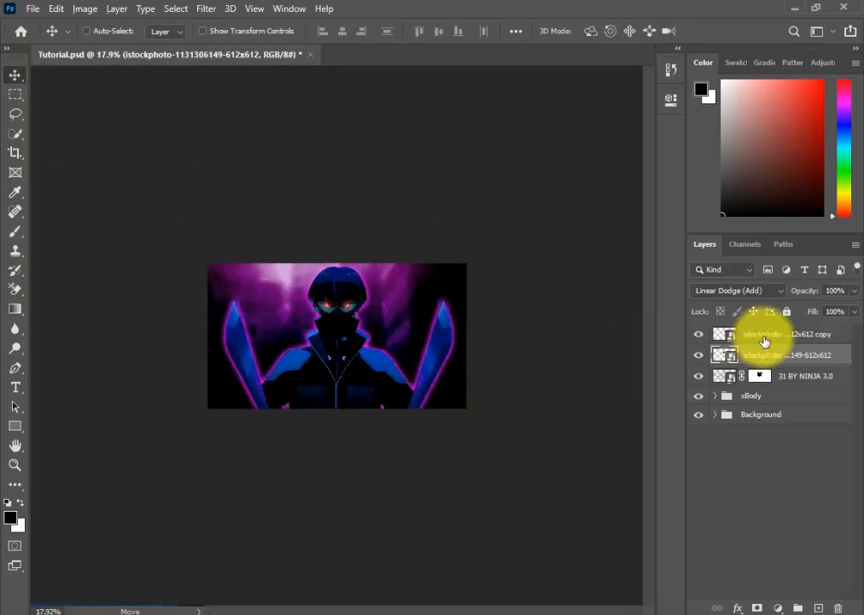
Group the two flare layers as Laser Eyes and move the 31 BY NINJA 3.0 layer above the group
{"action": "left_click", "coordinate": [766, 336], "text": "ctrl"}
{"action": "key", "text": "ctrl+g"}
{"action": "double_click", "coordinate": [756, 332]}
{"action": "type", "text": "La"}
{"action": "key", "text": "ctrl+0"}
{"action": "left_click_drag", "start_coordinate": [796, 351], "coordinate": [796, 329]}
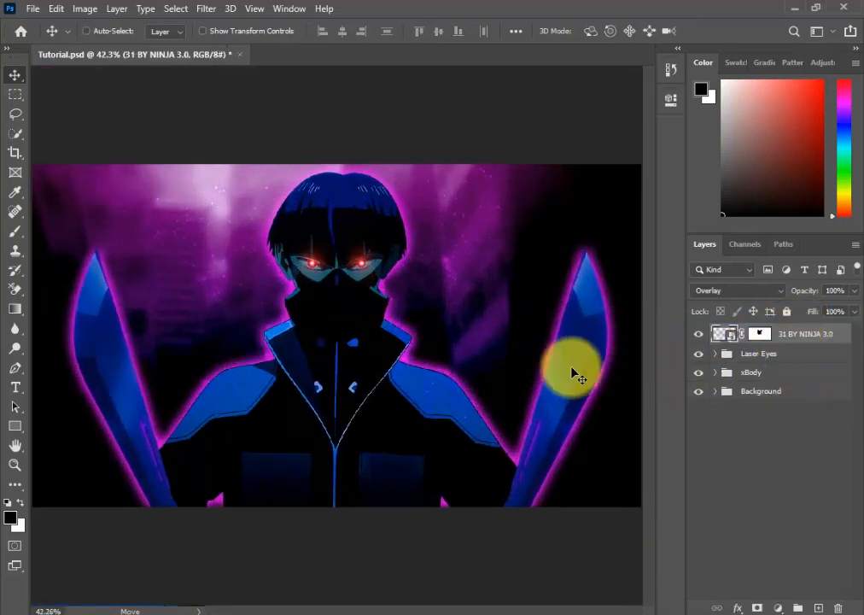
Compare the artwork with the Laser Eyes group hidden and shown
{"action": "scroll", "coordinate": [530, 355], "scroll_direction": "down", "scroll_amount": 5}
{"action": "scroll", "coordinate": [449, 328], "scroll_direction": "up", "scroll_amount": 8}
{"action": "scroll", "coordinate": [358, 307], "scroll_direction": "down", "scroll_amount": 5}
{"action": "left_click", "coordinate": [698, 353]}
{"action": "scroll", "coordinate": [675, 339], "scroll_direction": "down", "scroll_amount": 5}
{"action": "left_click", "coordinate": [699, 353]}
{"action": "scroll", "coordinate": [338, 292], "scroll_direction": "up", "scroll_amount": 7}
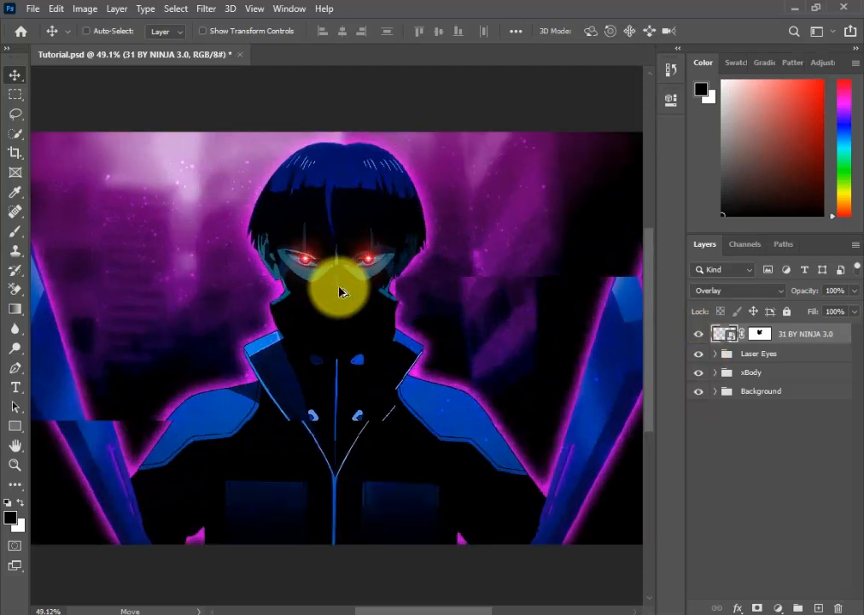
Try to scale up the whole Laser Eyes group with Free Transform
{"action": "scroll", "coordinate": [338, 292], "scroll_direction": "up", "scroll_amount": 1}
{"action": "left_click", "coordinate": [759, 353]}
{"action": "key", "text": "ctrl+t"}
{"action": "left_click_drag", "start_coordinate": [373, 229], "coordinate": [371, 220]}
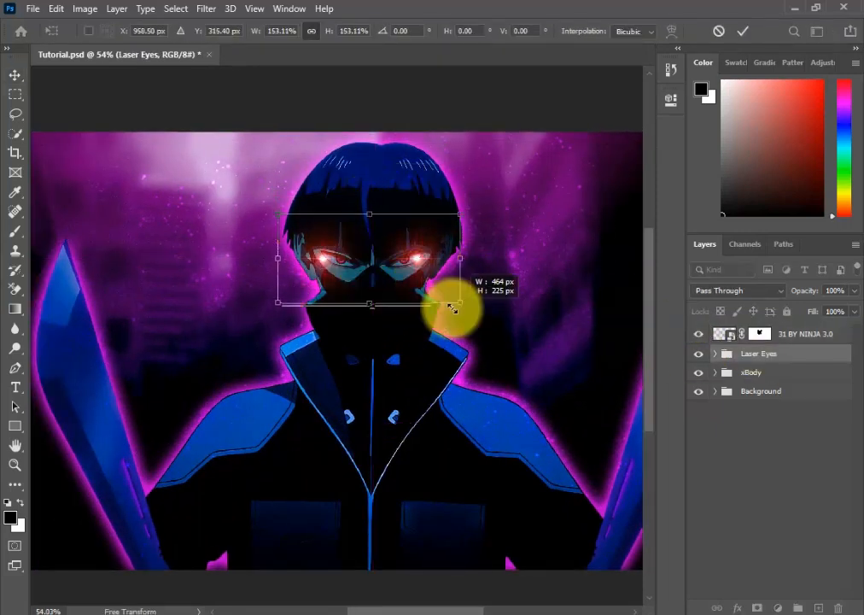
{"action": "left_click_drag", "start_coordinate": [451, 309], "coordinate": [523, 334]}
{"action": "key", "text": "ctrl+z"}
Enlarge one flare in the Laser Eyes group and replace the other eye's flare with a duplicate of it
{"action": "left_click", "coordinate": [715, 352]}
{"action": "left_click", "coordinate": [793, 373]}
{"action": "key", "text": "ctrl+t"}
{"action": "left_click_drag", "start_coordinate": [415, 276], "coordinate": [372, 278]}
{"action": "scroll", "coordinate": [463, 275], "scroll_direction": "up", "scroll_amount": 9}
{"action": "key", "text": "Return"}
{"action": "left_click", "coordinate": [741, 394]}
{"action": "key", "text": "Delete"}
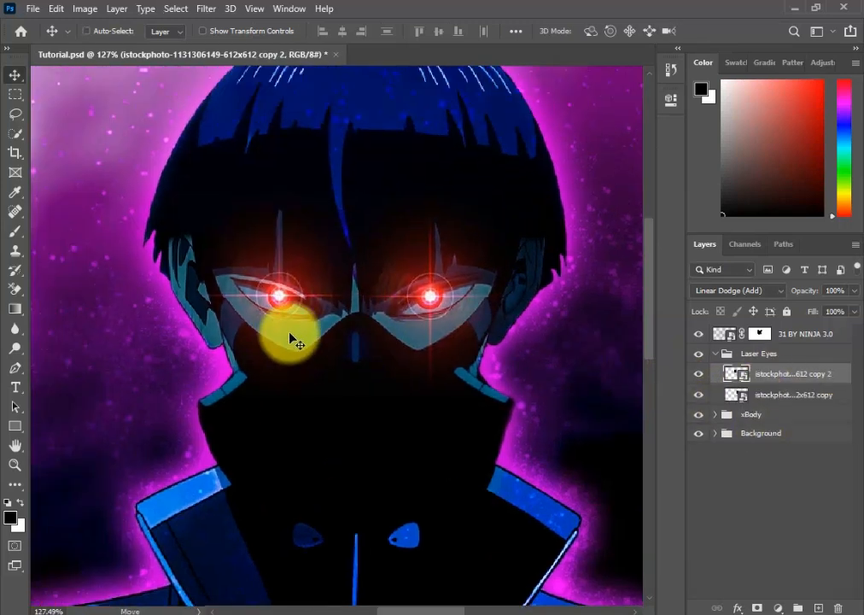
Nudge both enlarged flares into place over the pupils and save the document
{"action": "left_click_drag", "start_coordinate": [228, 262], "coordinate": [230, 264]}
{"action": "left_click", "coordinate": [475, 311], "text": "ctrl"}
{"action": "left_click_drag", "start_coordinate": [475, 311], "coordinate": [470, 308]}
{"action": "scroll", "coordinate": [471, 309], "scroll_direction": "down", "scroll_amount": 15}
{"action": "left_click", "coordinate": [713, 354]}
{"action": "scroll", "coordinate": [320, 285], "scroll_direction": "up", "scroll_amount": 8}
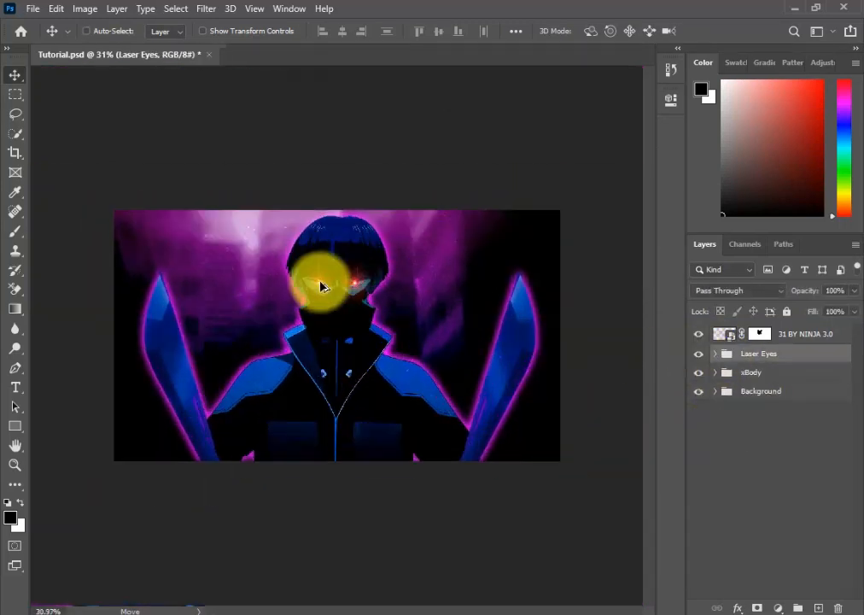
{"action": "scroll", "coordinate": [382, 333], "scroll_direction": "down", "scroll_amount": 5}
{"action": "scroll", "coordinate": [378, 332], "scroll_direction": "up", "scroll_amount": 2}
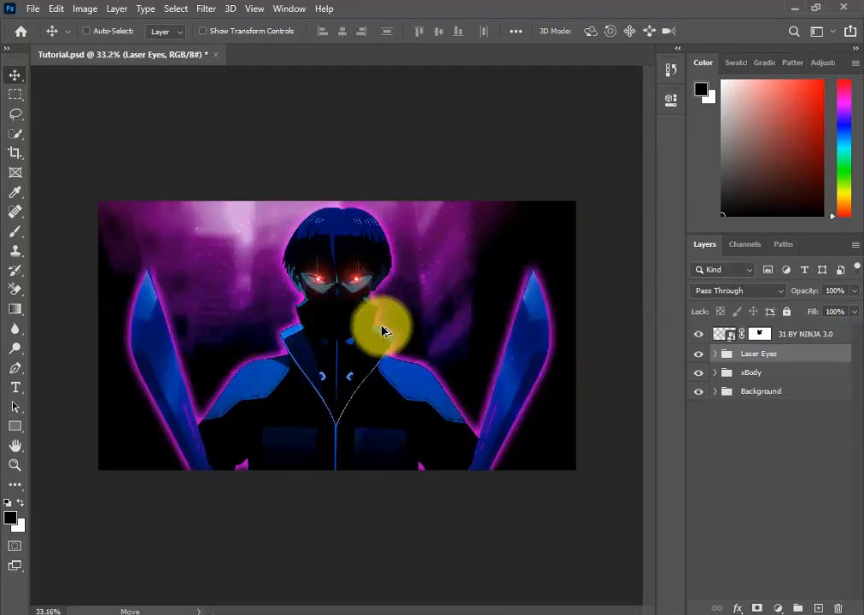
{"action": "key", "text": "ctrl+s"}
Place 24 Circle BY NINJA 3.0 from the Circles folder below the xBody group in Linear Dodge (Add) mode
{"action": "key", "text": "alt+Tab"}
{"action": "key", "text": "alt+Up"}
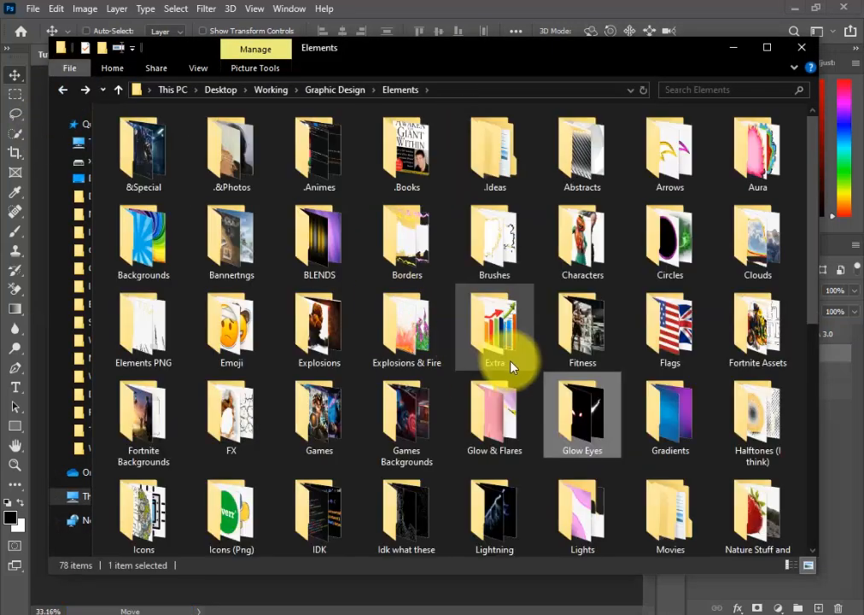
{"action": "double_click", "coordinate": [675, 247]}
{"action": "left_click", "coordinate": [540, 382]}
{"action": "left_click_drag", "start_coordinate": [598, 422], "coordinate": [613, 457]}
{"action": "key", "text": "alt+Tab"}
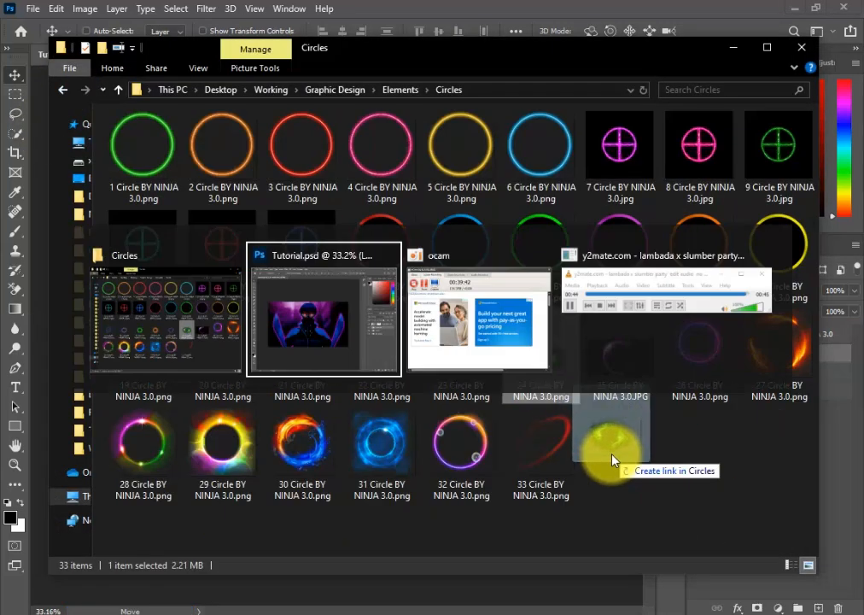
{"action": "left_click", "coordinate": [721, 289]}
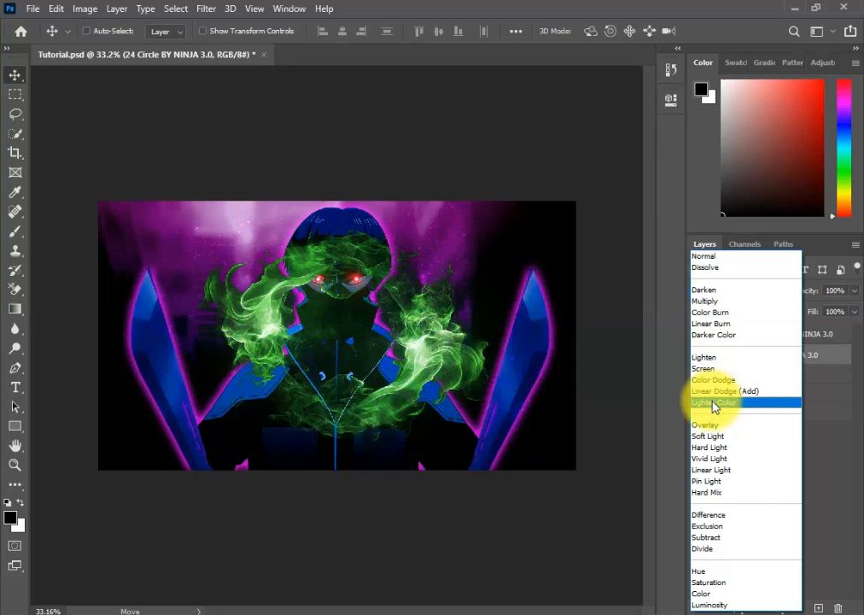
{"action": "left_click", "coordinate": [714, 390]}
{"action": "left_click_drag", "start_coordinate": [768, 356], "coordinate": [769, 402]}
Clip a magenta Solid Color fill to the 24 Circle BY NINJA 3.0 layer and set the fill's opacity to 40%
{"action": "left_click", "coordinate": [392, 256]}
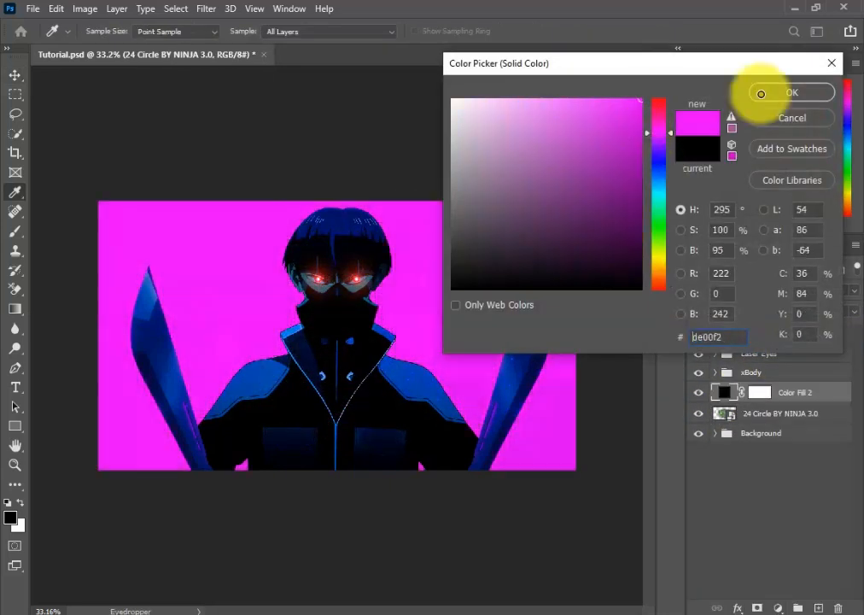
{"action": "left_click", "coordinate": [762, 92]}
{"action": "left_click", "coordinate": [779, 401], "text": "alt"}
{"action": "key", "text": "5"}
{"action": "key", "text": "ctrl+minus"}
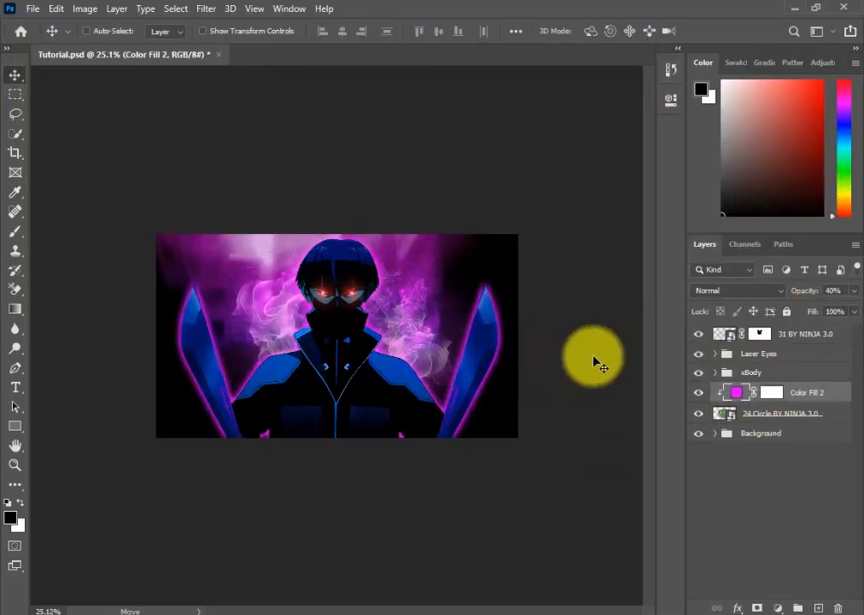
Group the 24 Circle BY NINJA 3.0 layer with its color fill and name the group IDK
{"action": "left_click", "coordinate": [742, 413]}
{"action": "left_click", "coordinate": [786, 394], "text": "shift"}
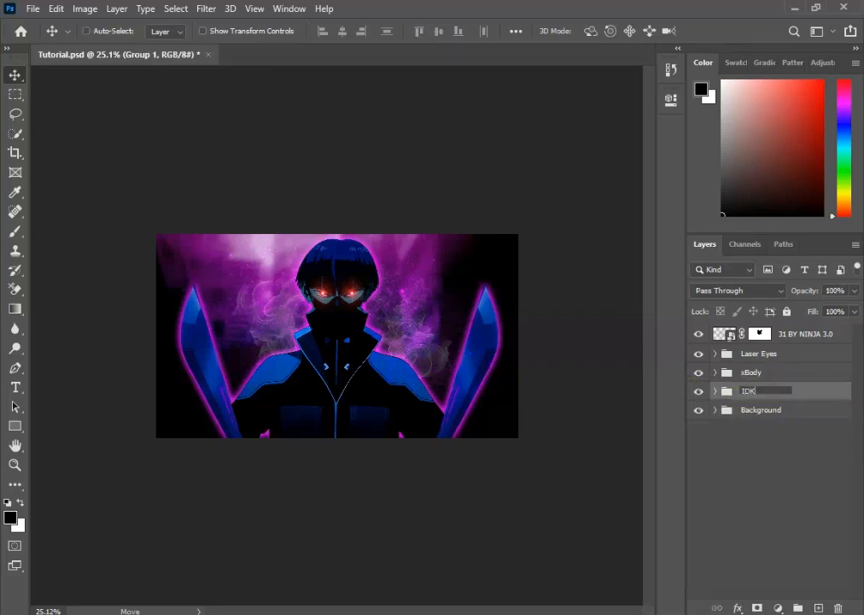
{"action": "key", "text": "ctrl+plus"}
{"action": "key", "text": "ctrl+plus"}
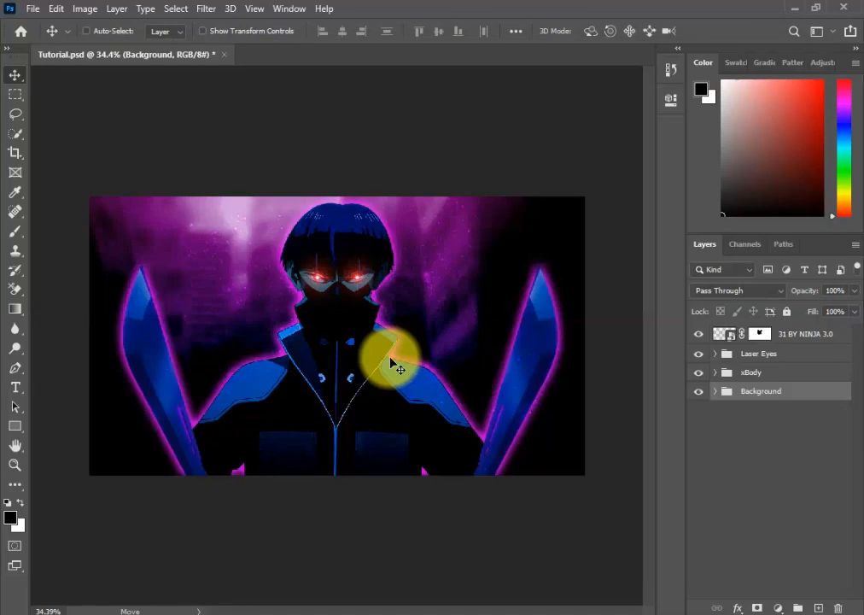
Place the pink ring 4 Circle BY NINJA 3.0 above the Background group and flatten it into a tilted ellipse
{"action": "key", "text": "alt+Tab"}
{"action": "key", "text": "alt+Tab"}
{"action": "left_click_drag", "start_coordinate": [386, 172], "coordinate": [335, 390]}
{"action": "left_click_drag", "start_coordinate": [376, 434], "coordinate": [375, 361]}
{"action": "left_click_drag", "start_coordinate": [337, 444], "coordinate": [338, 381]}
{"action": "left_click_drag", "start_coordinate": [397, 438], "coordinate": [431, 420]}
{"action": "left_click_drag", "start_coordinate": [453, 357], "coordinate": [544, 360]}
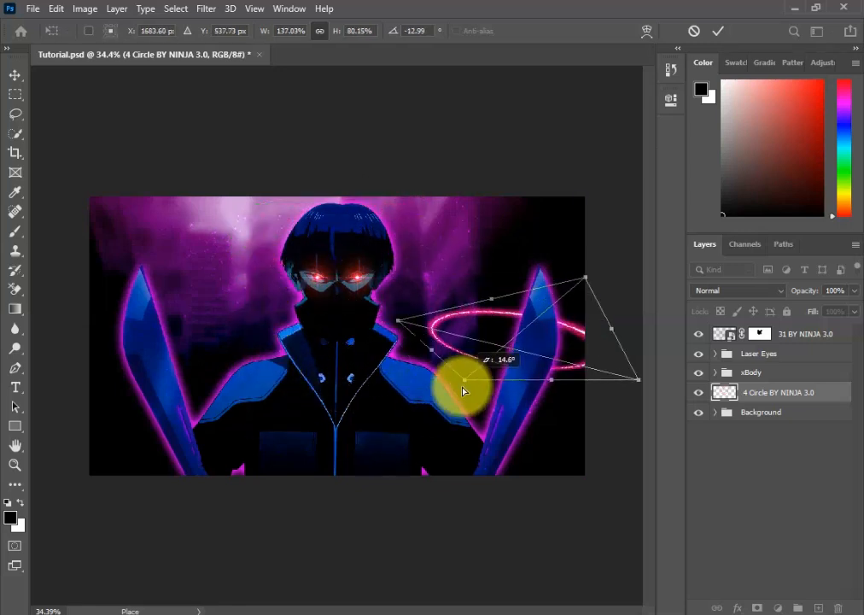
Fit the pink ring around the sword at the image's right and move its layer above the Laser Eyes group
{"action": "left_click_drag", "start_coordinate": [444, 331], "coordinate": [450, 335]}
{"action": "left_click_drag", "start_coordinate": [506, 356], "coordinate": [432, 327]}
{"action": "left_click_drag", "start_coordinate": [377, 308], "coordinate": [413, 316]}
{"action": "left_click_drag", "start_coordinate": [504, 338], "coordinate": [508, 292]}
{"action": "key", "text": "Return"}
{"action": "left_click_drag", "start_coordinate": [779, 392], "coordinate": [779, 357]}
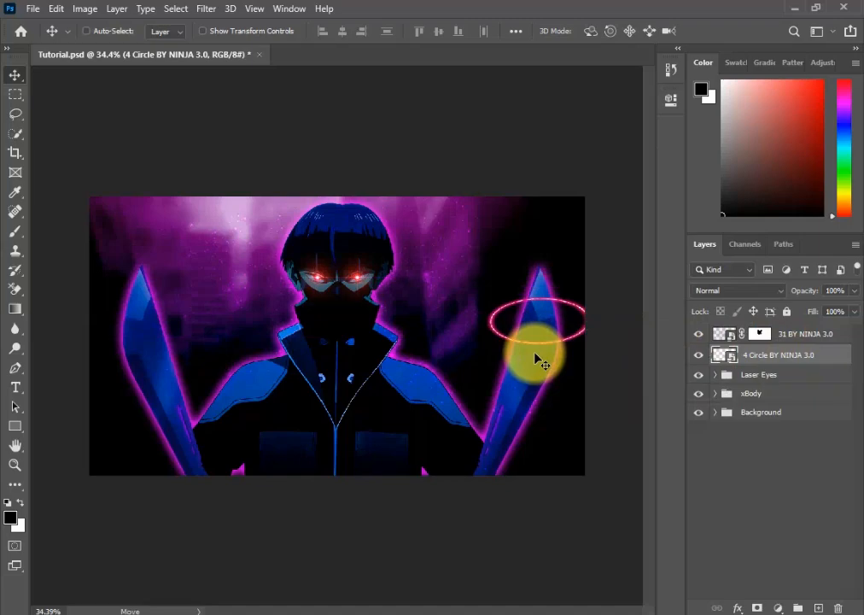
Switch to File Explorer and search the Elements subfolders, including Abstracts, for a decorative element
{"action": "key", "text": "alt+Tab"}
{"action": "key", "text": "BackSpace"}
{"action": "double_click", "coordinate": [431, 319]}
{"action": "scroll", "coordinate": [425, 323], "scroll_direction": "down", "scroll_amount": 10}
{"action": "key", "text": "BackSpace"}
{"action": "key", "text": "BackSpace"}
{"action": "key", "text": "BackSpace"}
{"action": "double_click", "coordinate": [583, 175]}
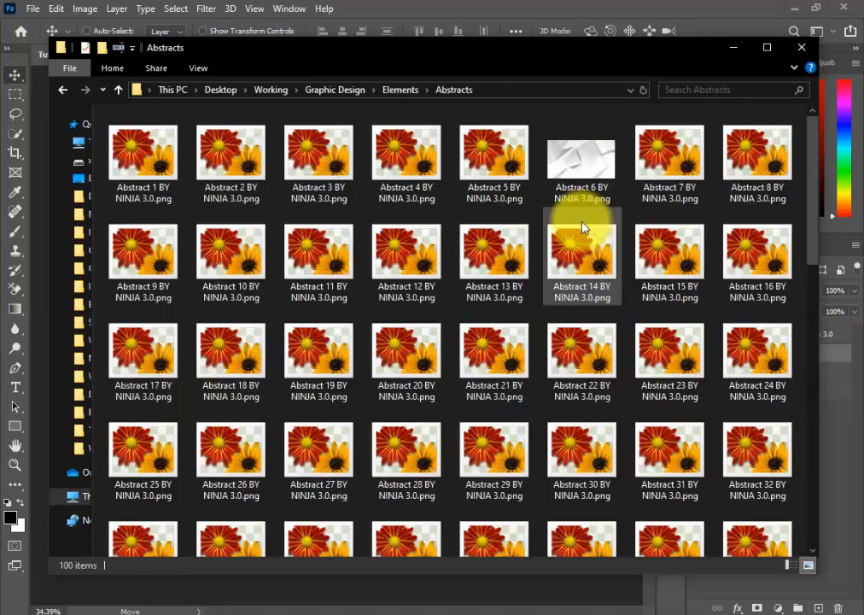
{"action": "scroll", "coordinate": [644, 316], "scroll_direction": "down", "scroll_amount": 3}
{"action": "scroll", "coordinate": [596, 290], "scroll_direction": "down", "scroll_amount": 3}
{"action": "scroll", "coordinate": [567, 368], "scroll_direction": "up", "scroll_amount": 6}
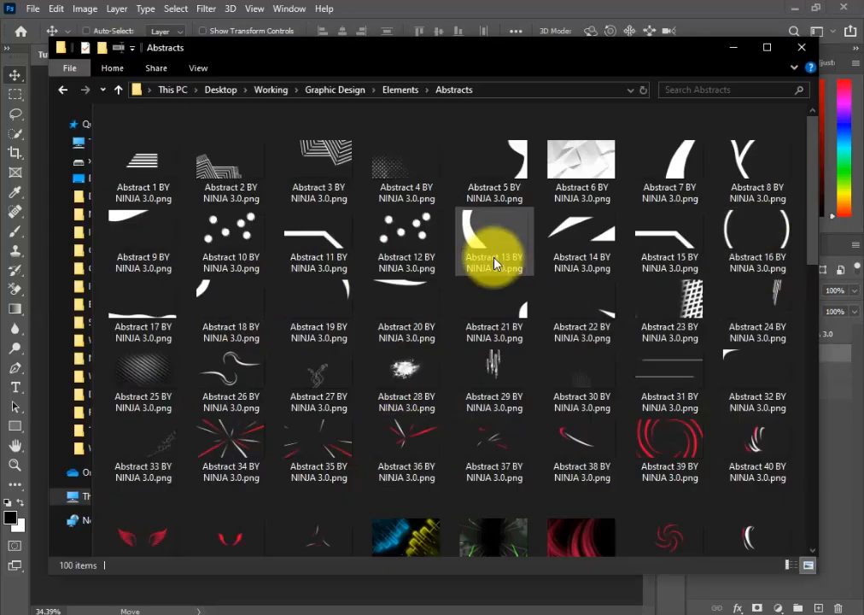
Place the striped Abstract 1 BY NINJA 3.0 image in Photoshop and scale it down into the artwork's upper-right corner
{"action": "left_click_drag", "start_coordinate": [144, 162], "coordinate": [418, 380]}
{"action": "key", "text": "alt+Tab"}
{"action": "left_click_drag", "start_coordinate": [499, 427], "coordinate": [332, 333]}
{"action": "left_click_drag", "start_coordinate": [256, 299], "coordinate": [563, 229]}
{"action": "key", "text": "Return"}
Place Abstract 33 BY NINJA 3.0 above the Abstract 1 layer and turn it 180° so the molecule drawing sits upper left
{"action": "key", "text": "alt+Tab"}
{"action": "left_click", "coordinate": [407, 243]}
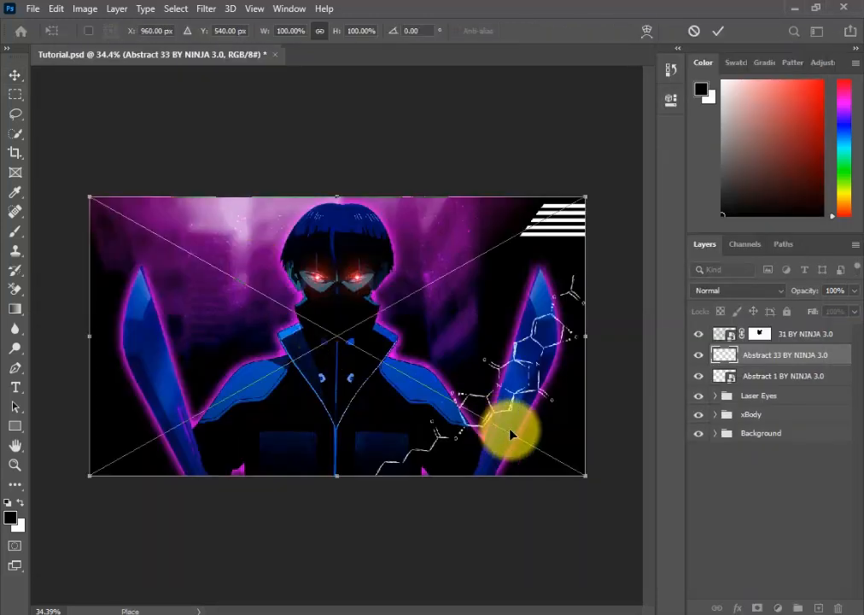
{"action": "key", "text": "Return"}
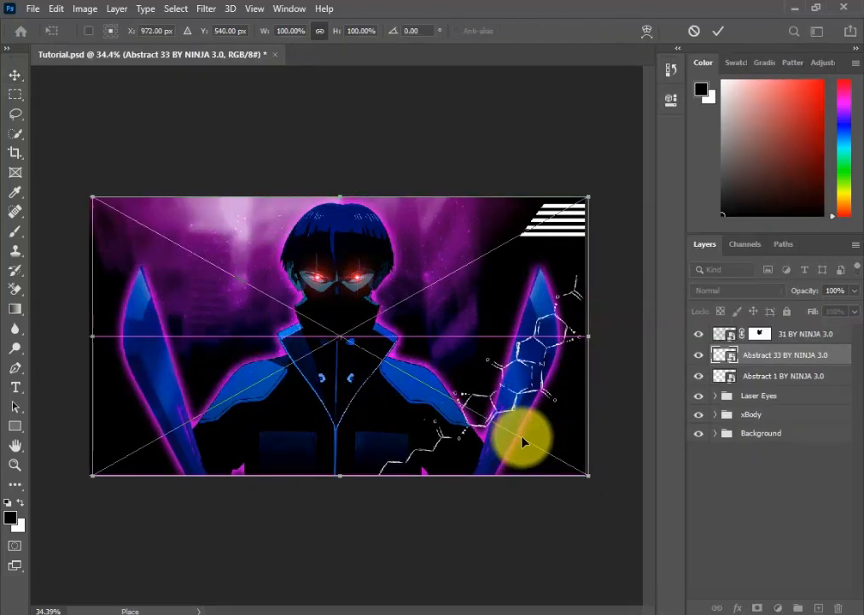
{"action": "key", "text": "Return"}
{"action": "key", "text": "ctrl+t"}
{"action": "right_click", "coordinate": [524, 368]}
{"action": "left_click", "coordinate": [560, 477]}
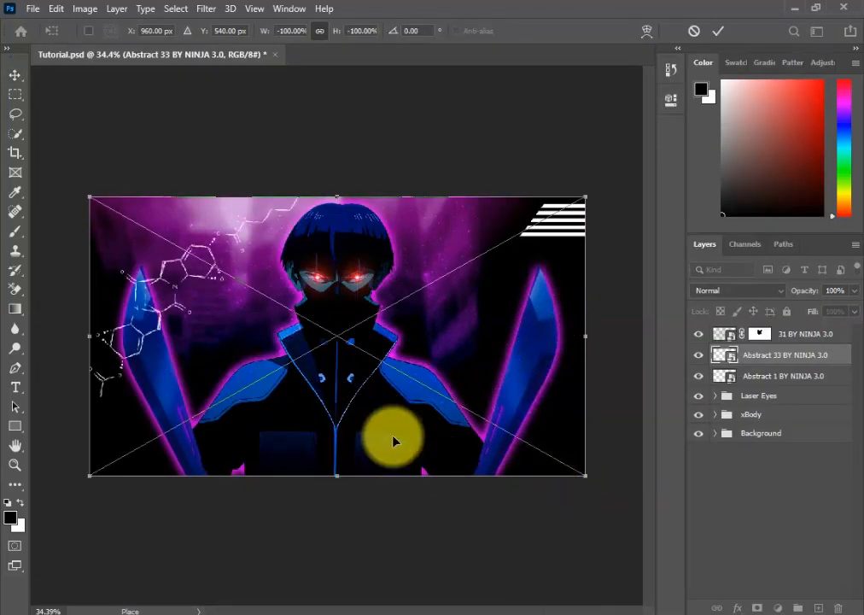
{"action": "key", "text": "Return"}
Add a layer mask to the Abstract 33 layer and paint black over the molecule lines crossing the sword at the image's left
{"action": "scroll", "coordinate": [151, 293], "scroll_direction": "up", "scroll_amount": 5}
{"action": "left_click", "coordinate": [756, 607]}
{"action": "scroll", "coordinate": [222, 237], "scroll_direction": "up", "scroll_amount": 4}
{"action": "key", "text": "b"}
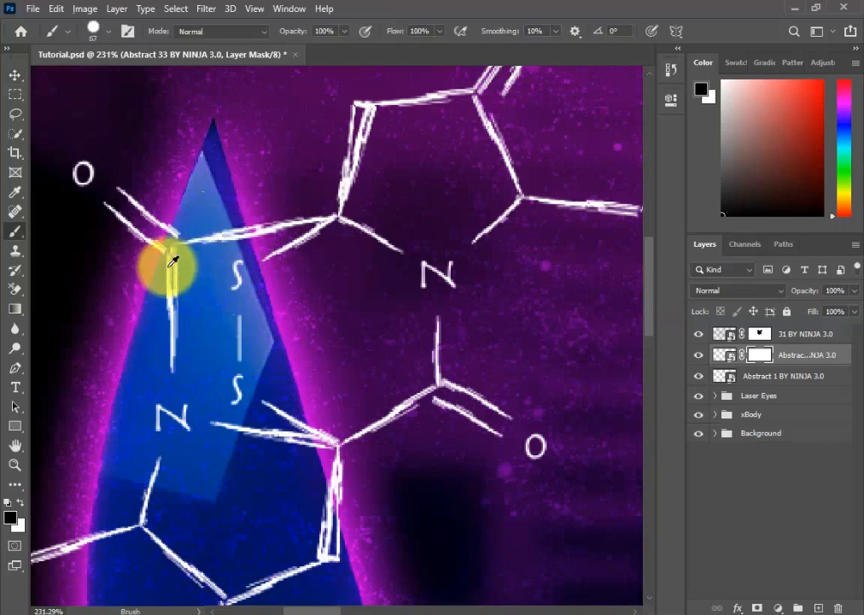
{"action": "scroll", "coordinate": [170, 251], "scroll_direction": "up", "scroll_amount": 2}
{"action": "right_click", "coordinate": [211, 236], "text": "alt"}
{"action": "mouse_move", "coordinate": [270, 243]}
{"action": "left_mouse_down"}
{"action": "mouse_move", "coordinate": [244, 263]}
{"action": "mouse_move", "coordinate": [277, 264]}
{"action": "left_mouse_up"}
{"action": "mouse_move", "coordinate": [327, 516]}
{"action": "left_mouse_down"}
{"action": "mouse_move", "coordinate": [283, 345]}
{"action": "mouse_move", "coordinate": [313, 340]}
{"action": "left_mouse_up"}
{"action": "left_click_drag", "start_coordinate": [85, 443], "coordinate": [251, 404]}
{"action": "left_click_drag", "start_coordinate": [251, 404], "coordinate": [180, 433]}
{"action": "left_click_drag", "start_coordinate": [256, 590], "coordinate": [343, 174]}
{"action": "mouse_move", "coordinate": [341, 241]}
{"action": "left_mouse_down"}
{"action": "mouse_move", "coordinate": [299, 262]}
{"action": "mouse_move", "coordinate": [408, 129]}
{"action": "left_mouse_up"}
{"action": "mouse_move", "coordinate": [408, 129]}
{"action": "left_mouse_down"}
{"action": "mouse_move", "coordinate": [323, 272]}
{"action": "mouse_move", "coordinate": [461, 155]}
{"action": "left_mouse_up"}
{"action": "left_click_drag", "start_coordinate": [455, 155], "coordinate": [388, 302]}
{"action": "left_click_drag", "start_coordinate": [193, 269], "coordinate": [205, 158]}
{"action": "left_click_drag", "start_coordinate": [263, 141], "coordinate": [380, 526]}
{"action": "left_click_drag", "start_coordinate": [317, 375], "coordinate": [297, 310]}
{"action": "left_click_drag", "start_coordinate": [359, 470], "coordinate": [282, 309]}
{"action": "left_click_drag", "start_coordinate": [316, 333], "coordinate": [257, 257]}
{"action": "key", "text": "ctrl+0"}
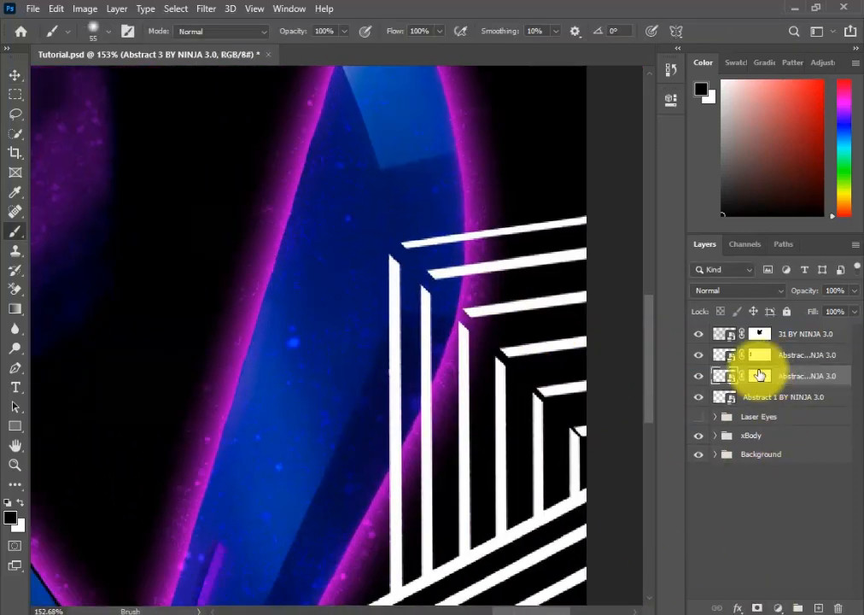
Mask out the Abstract 3 geometric lines where they overlap the sword at the image's right
{"action": "mouse_move", "coordinate": [436, 271]}
{"action": "left_mouse_down"}
{"action": "mouse_move", "coordinate": [394, 405]}
{"action": "mouse_move", "coordinate": [358, 459]}
{"action": "mouse_move", "coordinate": [395, 408]}
{"action": "mouse_move", "coordinate": [431, 332]}
{"action": "mouse_move", "coordinate": [432, 266]}
{"action": "left_mouse_up"}
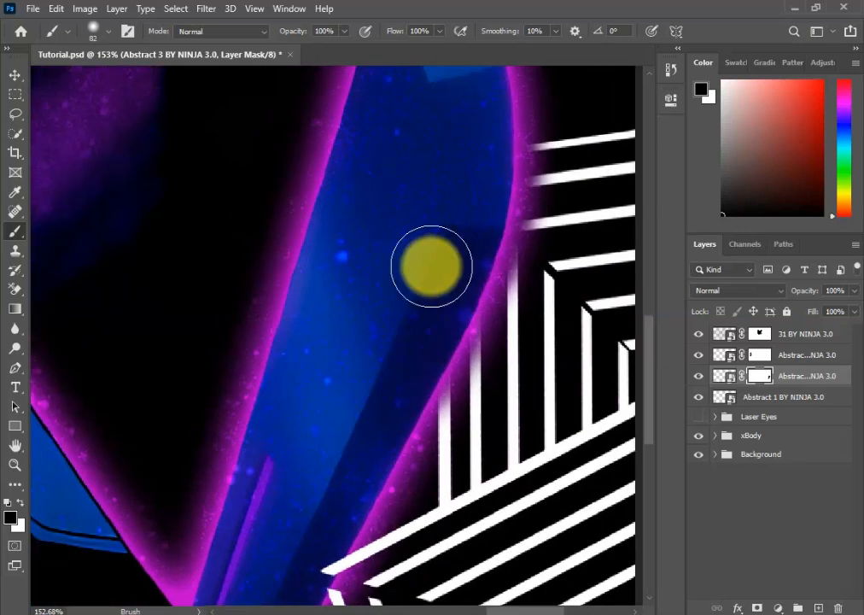
{"action": "left_click_drag", "start_coordinate": [407, 406], "coordinate": [424, 209]}
{"action": "key", "text": "ctrl+0"}
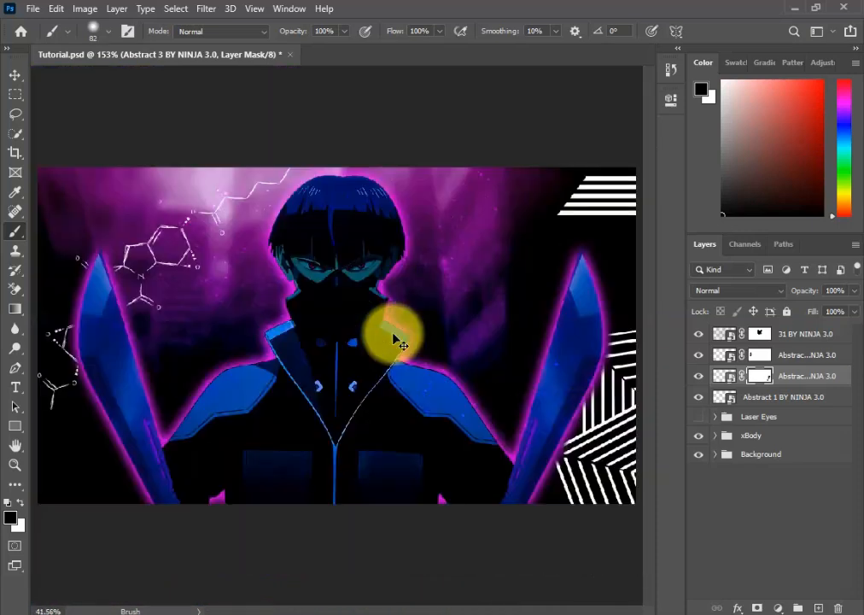
Delete the 31 BY NINJA 3.0 layer
{"action": "key", "text": "v"}
{"action": "key", "text": "ctrl+minus"}
{"action": "key", "text": "ctrl+minus"}
{"action": "key", "text": "ctrl+minus"}
{"action": "left_click", "coordinate": [783, 333]}
{"action": "key", "text": "Delete"}
Show the Laser Eyes group and set its opacity to 70%
{"action": "left_click", "coordinate": [699, 394]}
{"action": "scroll", "coordinate": [374, 341], "scroll_direction": "up", "scroll_amount": 5}
{"action": "scroll", "coordinate": [374, 342], "scroll_direction": "down", "scroll_amount": 5}
{"action": "left_click", "coordinate": [699, 397]}
{"action": "left_click", "coordinate": [700, 397]}
{"action": "scroll", "coordinate": [282, 312], "scroll_direction": "up", "scroll_amount": 4}
{"action": "left_click", "coordinate": [741, 396]}
{"action": "key", "text": "5"}
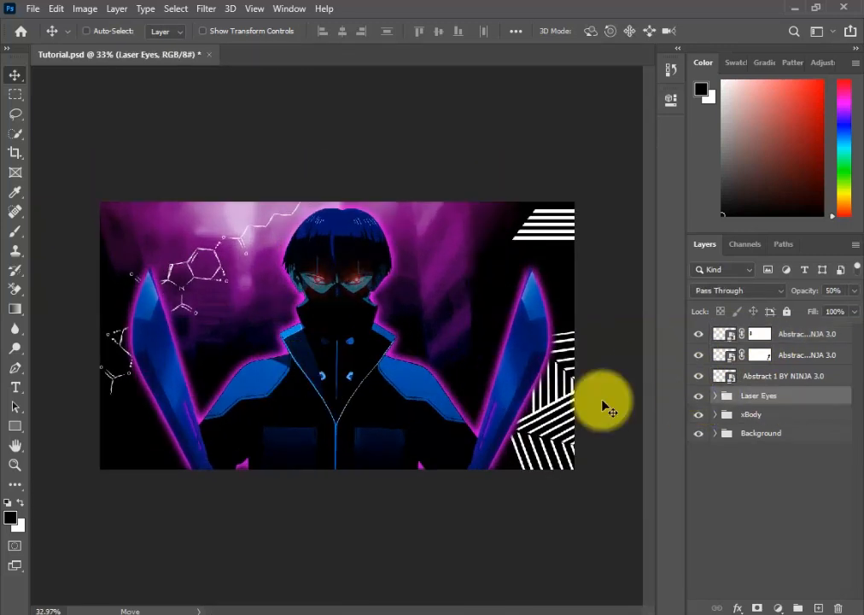
{"action": "key", "text": "7"}
{"action": "scroll", "coordinate": [632, 410], "scroll_direction": "down", "scroll_amount": 4}
{"action": "scroll", "coordinate": [641, 412], "scroll_direction": "up", "scroll_amount": 3}
Add a magenta Solid Color fill layer clipped to the Laser Eyes group and set its blend mode to Color
{"action": "left_click", "coordinate": [715, 397]}
{"action": "left_click", "coordinate": [778, 607]}
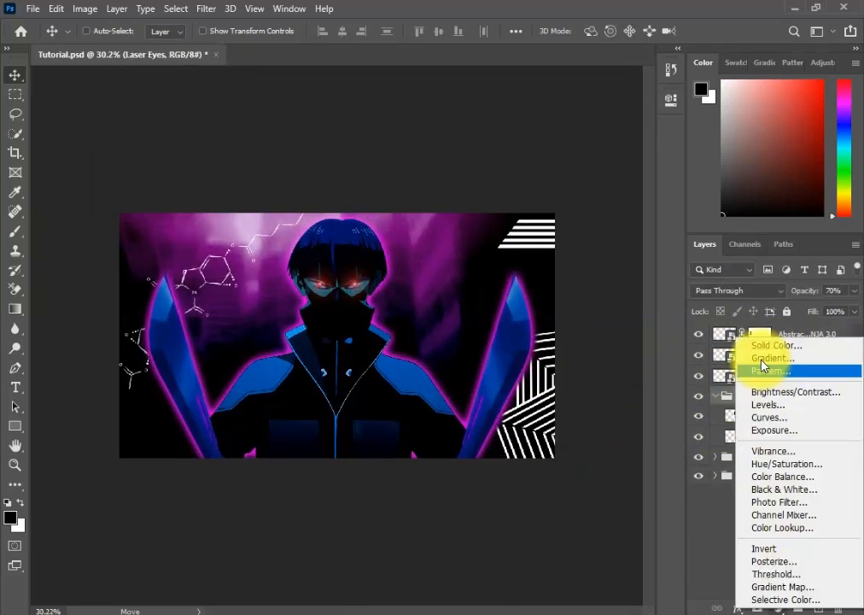
{"action": "left_click", "coordinate": [774, 345]}
{"action": "left_click", "coordinate": [639, 106]}
{"action": "left_click", "coordinate": [663, 135]}
{"action": "left_click", "coordinate": [792, 92]}
{"action": "left_click", "coordinate": [824, 424], "text": "alt"}
{"action": "left_click_drag", "start_coordinate": [802, 417], "coordinate": [795, 388]}
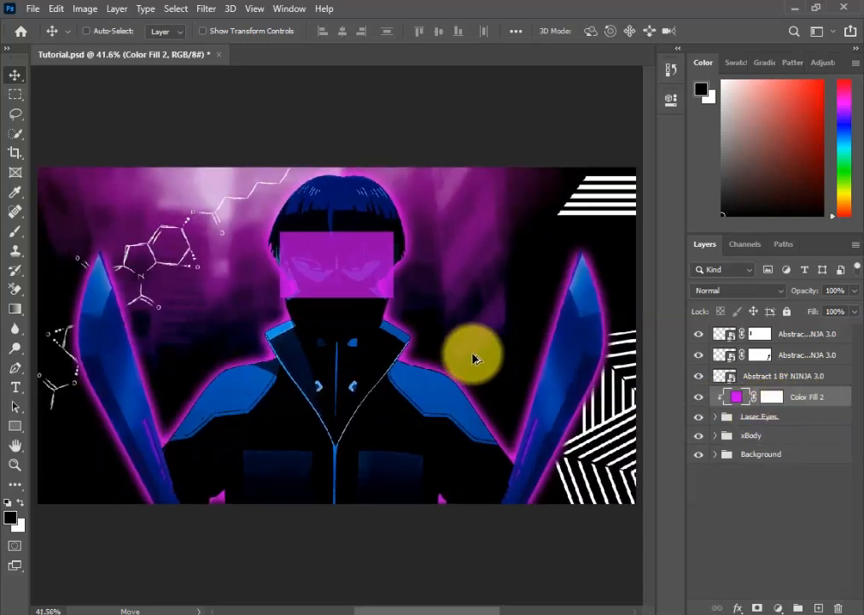
{"action": "left_click", "coordinate": [737, 291]}
{"action": "left_click", "coordinate": [701, 594]}
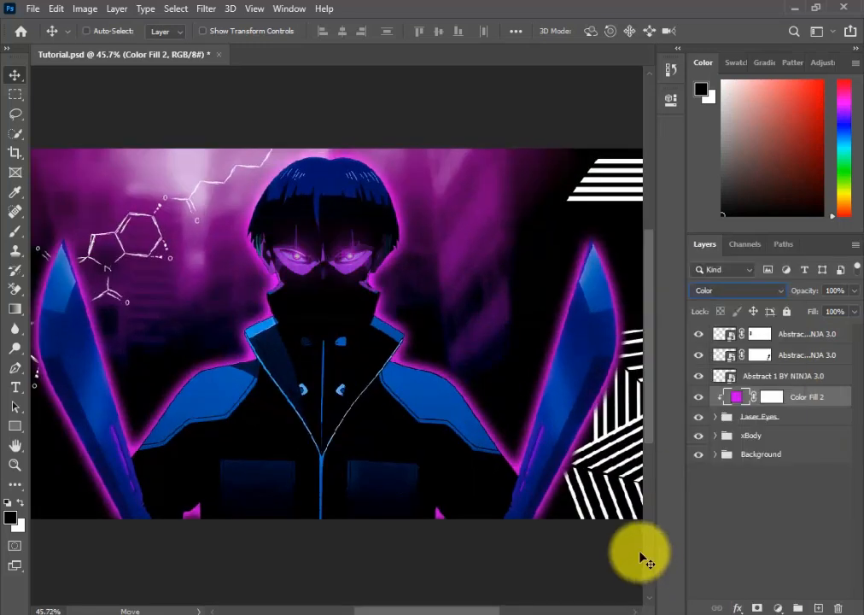
{"action": "left_click", "coordinate": [351, 355], "text": "ctrl"}
{"action": "scroll", "coordinate": [351, 355], "scroll_direction": "down", "scroll_amount": 3}
Set the Laser Eyes group's blend mode to Color Dodge with 70% opacity, and save the document
{"action": "left_click", "coordinate": [726, 422]}
{"action": "left_click", "coordinate": [737, 291]}
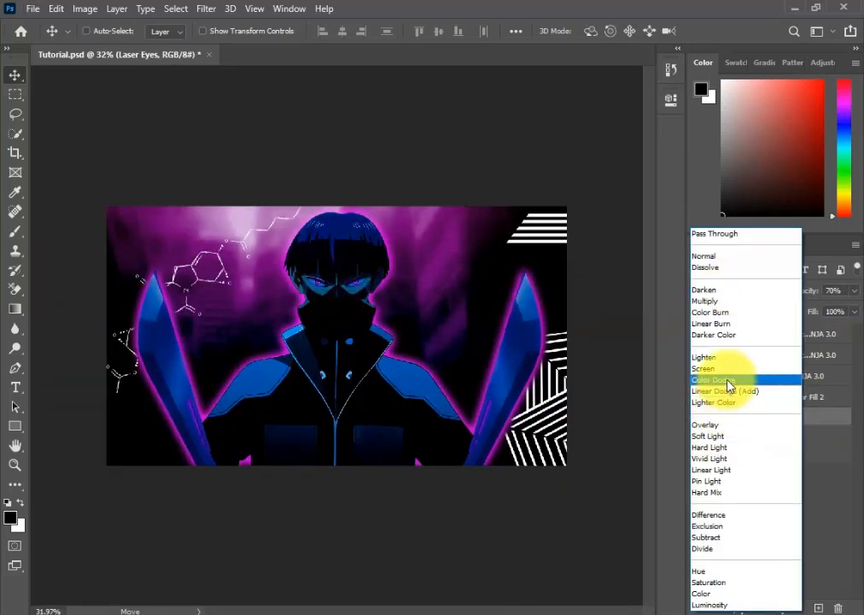
{"action": "left_click", "coordinate": [729, 381]}
{"action": "scroll", "coordinate": [475, 313], "scroll_direction": "up", "scroll_amount": 3}
{"action": "key", "text": "7"}
{"action": "left_click", "coordinate": [714, 417]}
{"action": "scroll", "coordinate": [467, 426], "scroll_direction": "down", "scroll_amount": 3}
{"action": "scroll", "coordinate": [350, 331], "scroll_direction": "up", "scroll_amount": 6}
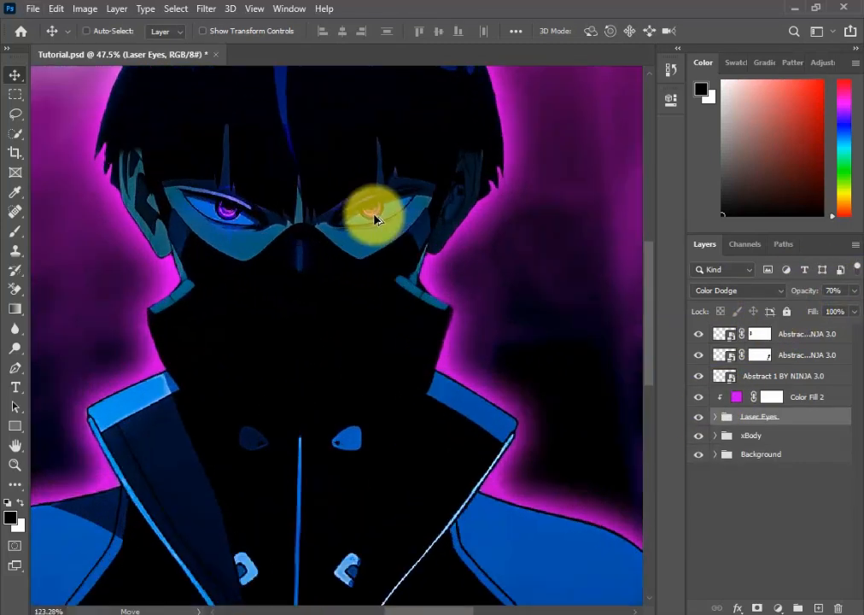
{"action": "key", "text": "ctrl+0"}
{"action": "key", "text": "ctrl+s"}
Flip the Abstract 1 stripes vertically and realign them in the artwork's upper-right corner
{"action": "left_click", "coordinate": [701, 357]}
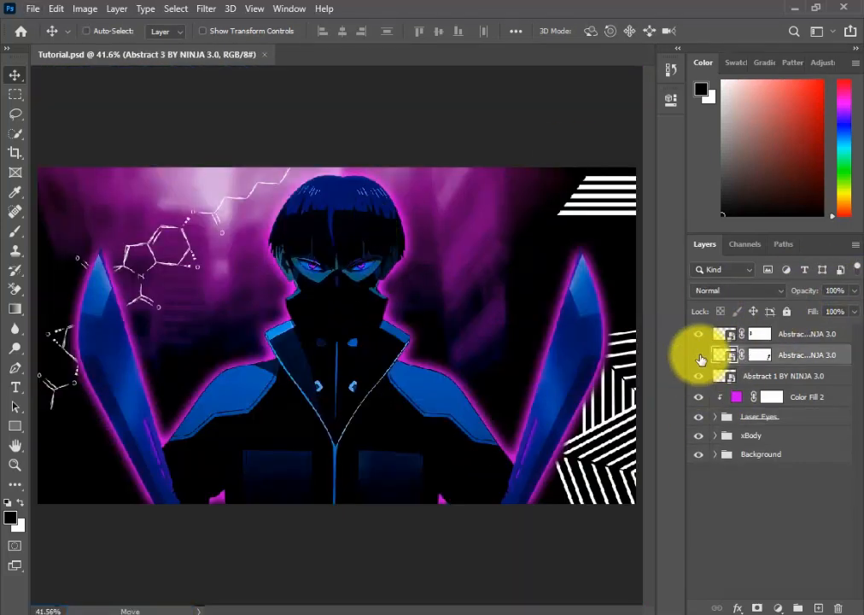
{"action": "key", "text": "ctrl+t"}
{"action": "right_click", "coordinate": [586, 194]}
{"action": "left_click", "coordinate": [661, 427]}
{"action": "right_click", "coordinate": [603, 221]}
{"action": "left_click", "coordinate": [659, 468]}
{"action": "left_click_drag", "start_coordinate": [601, 206], "coordinate": [602, 212]}
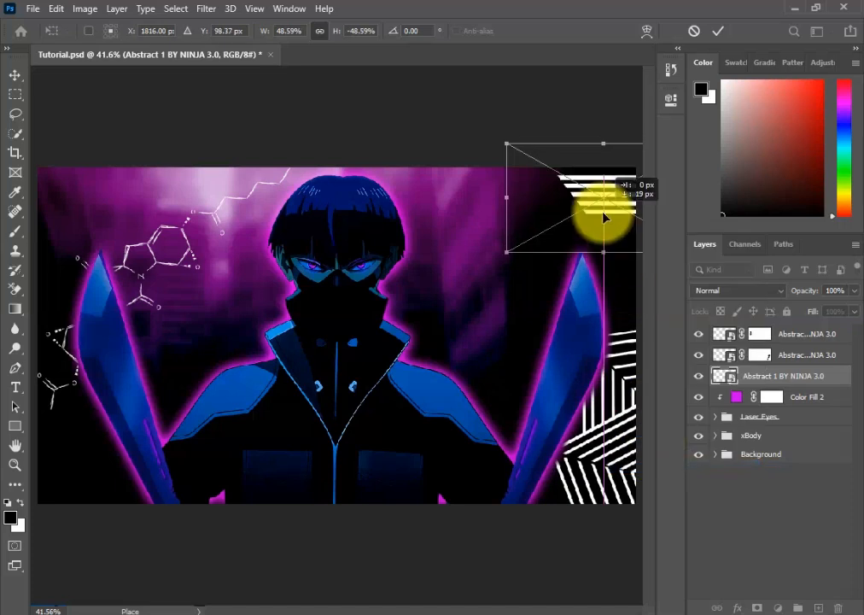
{"action": "key", "text": "Return"}
{"action": "scroll", "coordinate": [524, 318], "scroll_direction": "down", "scroll_amount": 3}
{"action": "left_click_drag", "start_coordinate": [522, 317], "coordinate": [556, 340]}
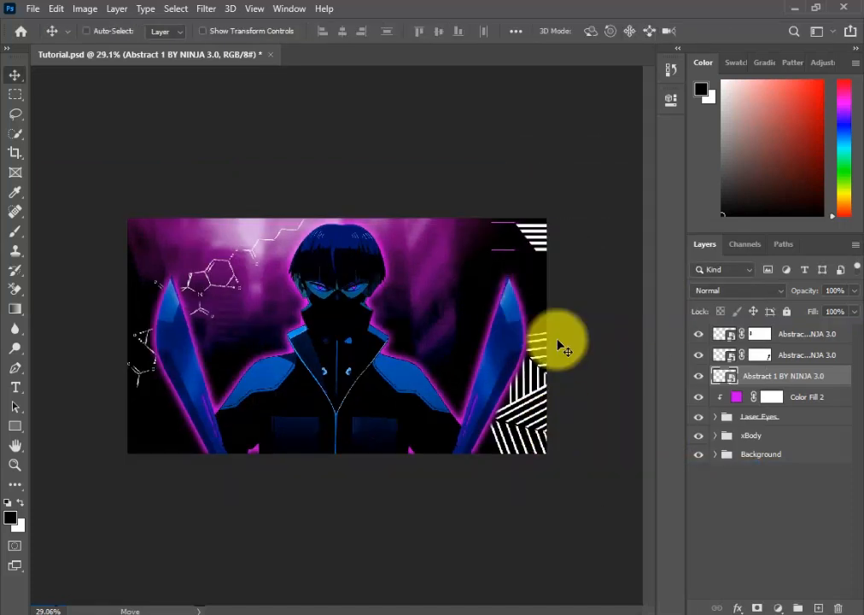
{"action": "scroll", "coordinate": [496, 293], "scroll_direction": "down", "scroll_amount": 2}
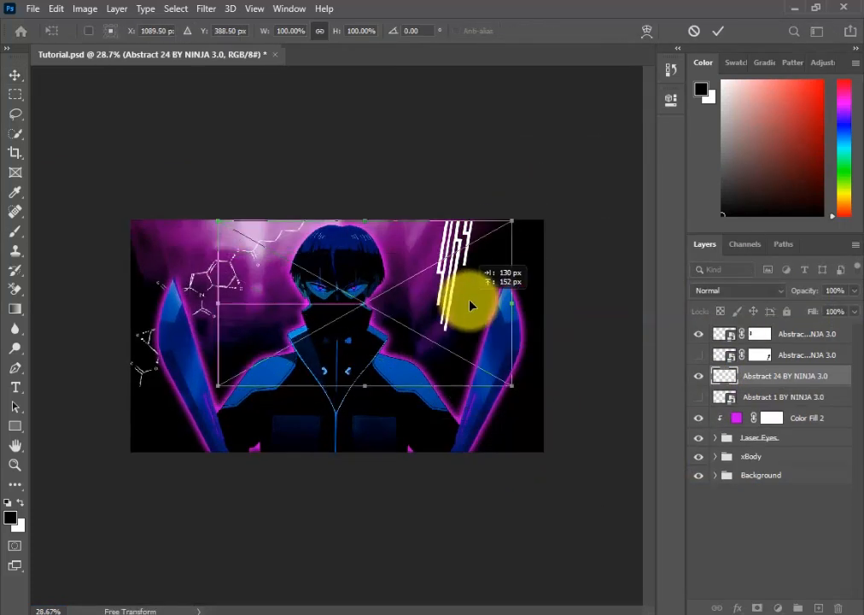
Place the Abstract 24 BY NINJA 3.0 zigzag lines in the artwork's upper-right area, over the sword's tip
{"action": "key", "text": "Return"}
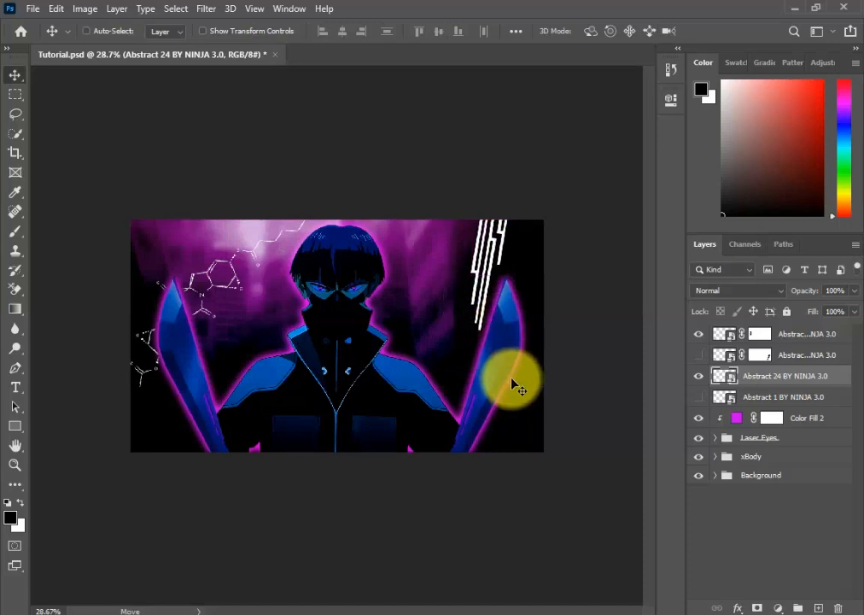
{"action": "scroll", "coordinate": [526, 386], "scroll_direction": "up", "scroll_amount": 2}
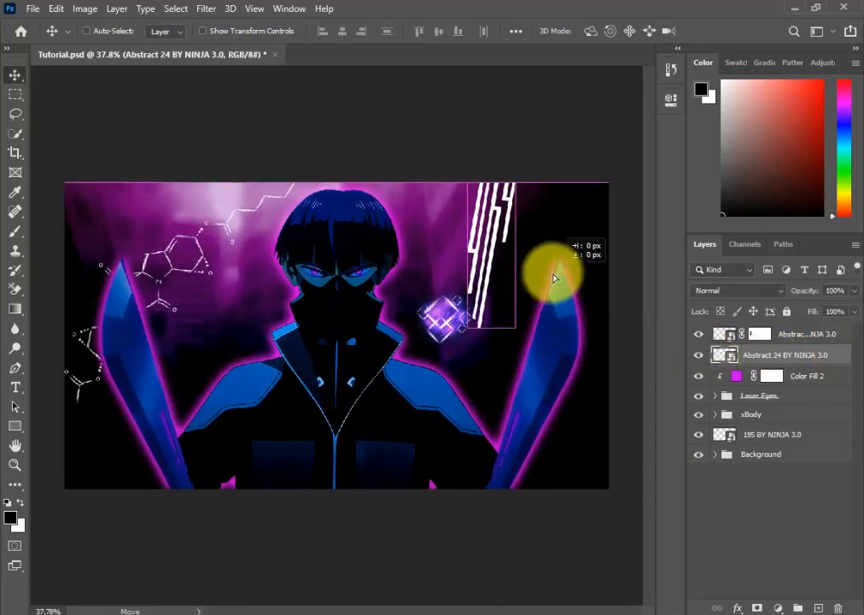
{"action": "mouse_move", "coordinate": [553, 278]}
{"action": "left_mouse_down"}
{"action": "mouse_move", "coordinate": [563, 387]}
{"action": "mouse_move", "coordinate": [566, 277]}
{"action": "left_mouse_up"}
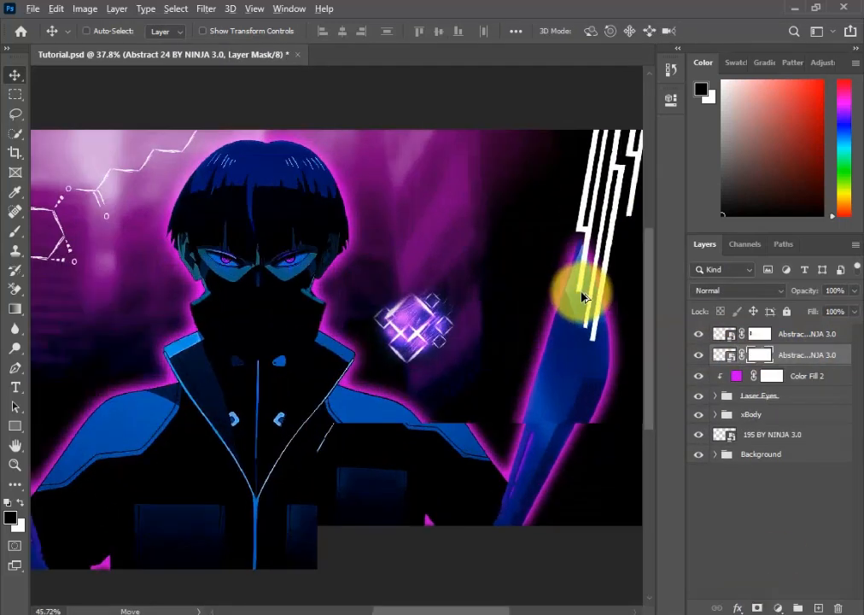
Paint black on the Abstract 24 layer mask with a smaller soft brush to clear the lines from the sword's tip and glow
{"action": "scroll", "coordinate": [579, 293], "scroll_direction": "up", "scroll_amount": 3}
{"action": "key", "text": "b"}
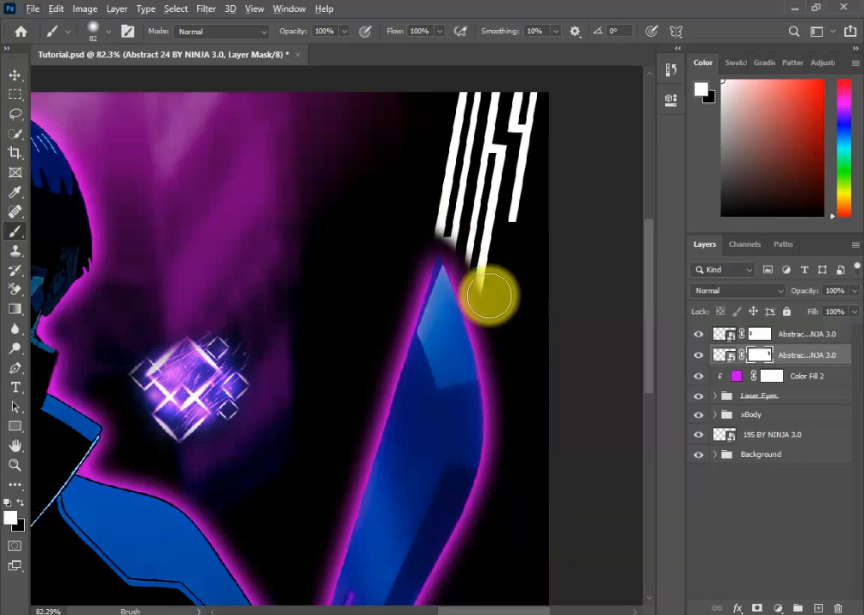
{"action": "scroll", "coordinate": [478, 352], "scroll_direction": "down", "scroll_amount": 3}
{"action": "scroll", "coordinate": [483, 251], "scroll_direction": "up", "scroll_amount": 5}
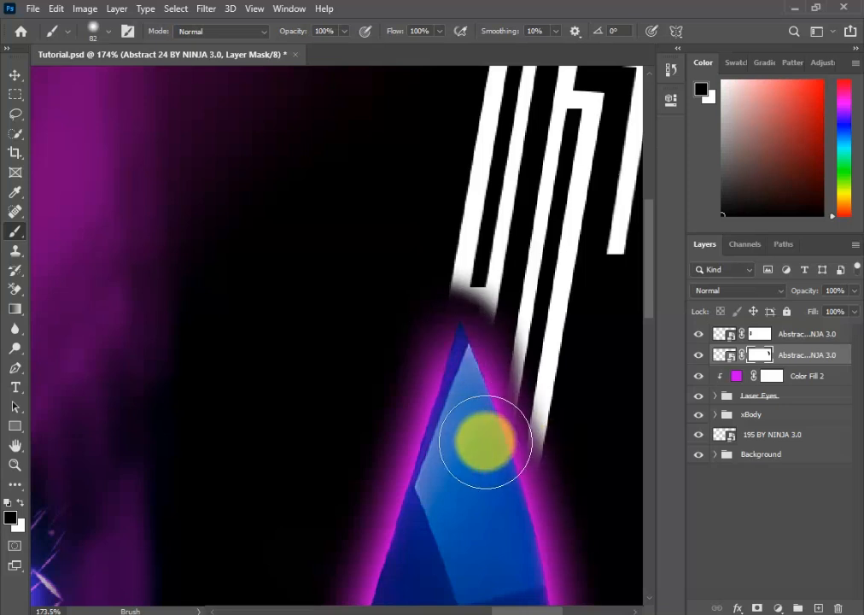
{"action": "scroll", "coordinate": [576, 504], "scroll_direction": "down", "scroll_amount": 3}
{"action": "scroll", "coordinate": [519, 387], "scroll_direction": "up", "scroll_amount": 6}
{"action": "key", "text": "bracketleft"}
{"action": "key", "text": "bracketleft"}
{"action": "key", "text": "bracketleft"}
{"action": "key", "text": "bracketleft"}
{"action": "key", "text": "bracketleft"}
{"action": "key", "text": "bracketleft"}
{"action": "key", "text": "bracketleft"}
{"action": "key", "text": "bracketleft"}
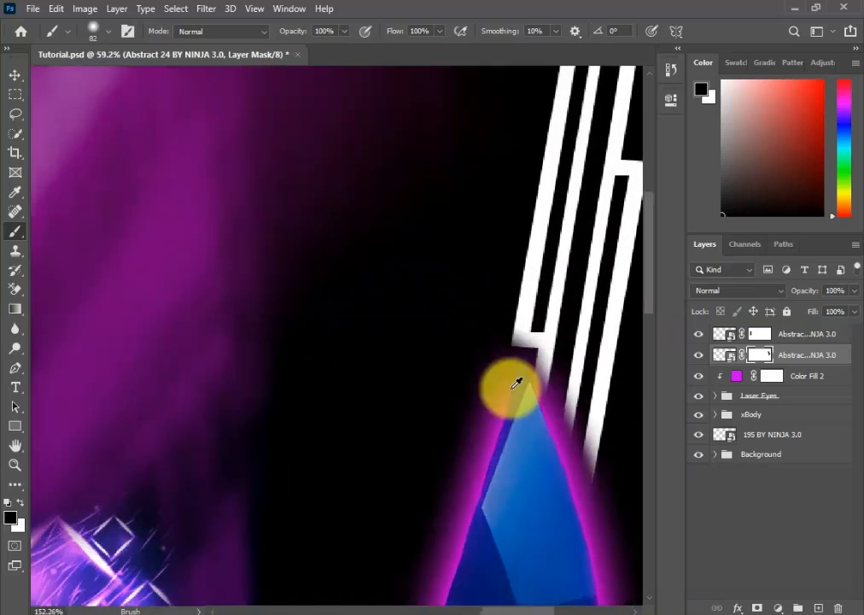
{"action": "scroll", "coordinate": [501, 345], "scroll_direction": "down", "scroll_amount": 2}
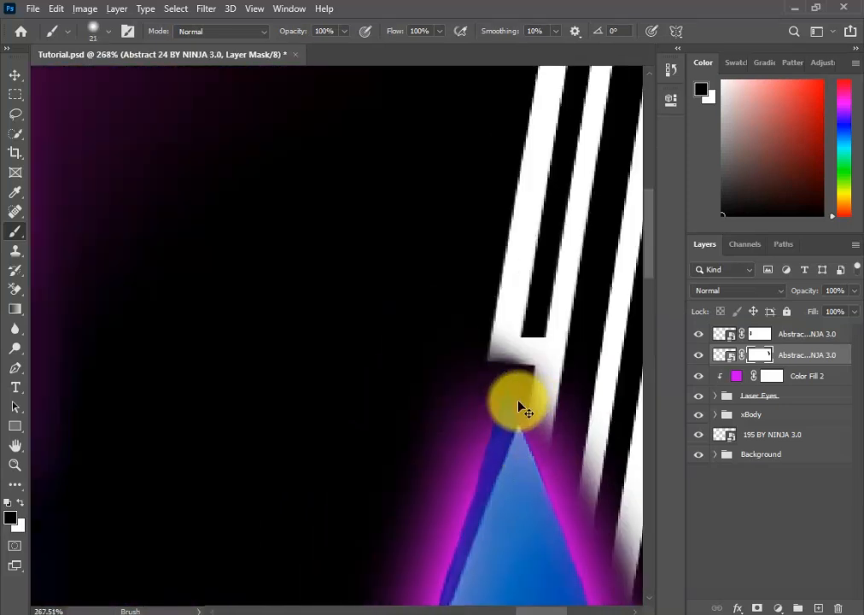
{"action": "scroll", "coordinate": [524, 462], "scroll_direction": "down", "scroll_amount": 10}
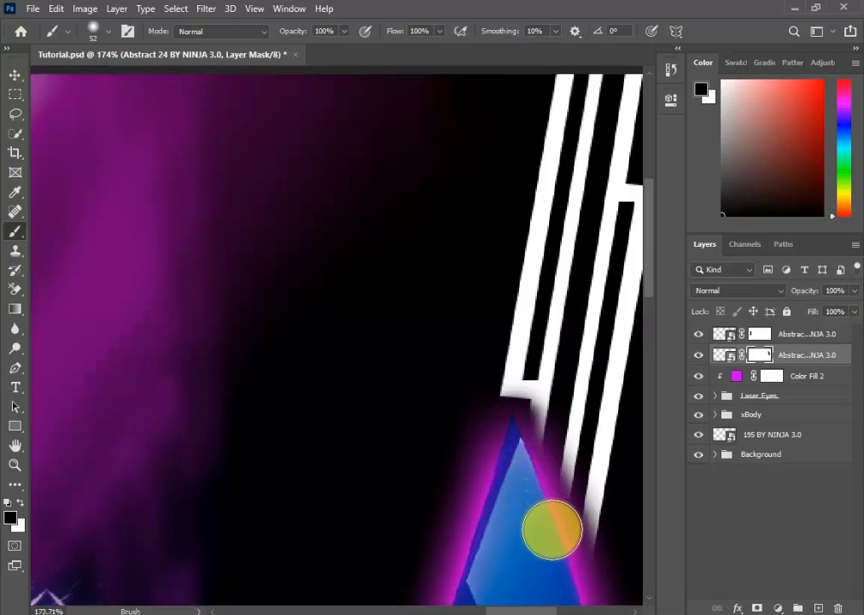
{"action": "scroll", "coordinate": [598, 256], "scroll_direction": "up", "scroll_amount": 8}
{"action": "scroll", "coordinate": [572, 335], "scroll_direction": "down", "scroll_amount": 5}
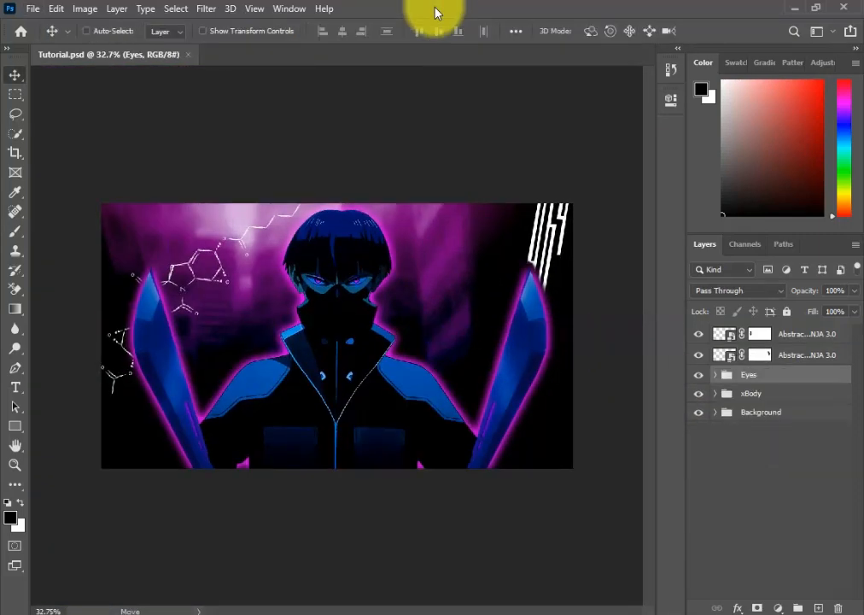
Switch to File Explorer and open Luffy Gear 5.psd from the .Projects folder in Photoshop
{"action": "key", "text": "alt+Tab"}
{"action": "double_click", "coordinate": [153, 147]}
{"action": "left_click", "coordinate": [214, 154]}
{"action": "right_click", "coordinate": [227, 171]}
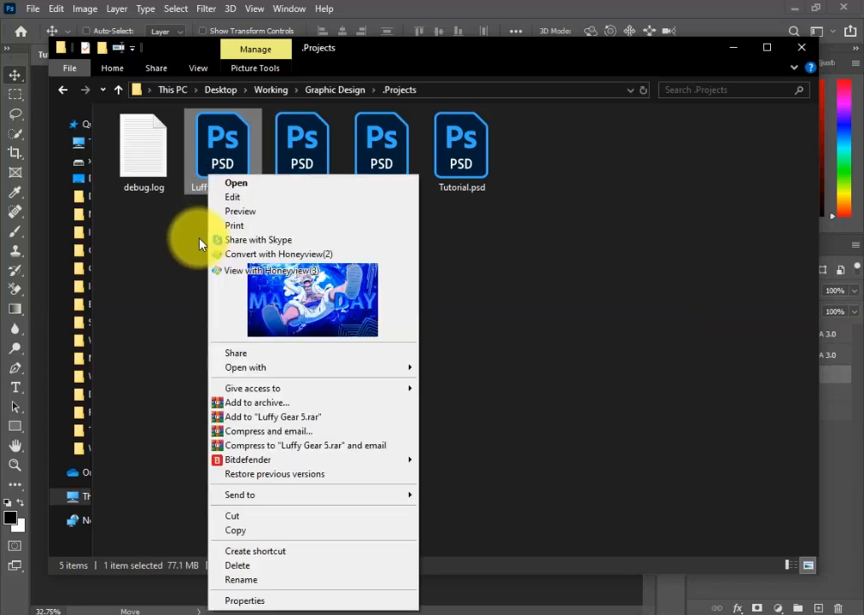
{"action": "left_click", "coordinate": [358, 178]}
{"action": "left_click", "coordinate": [209, 145]}
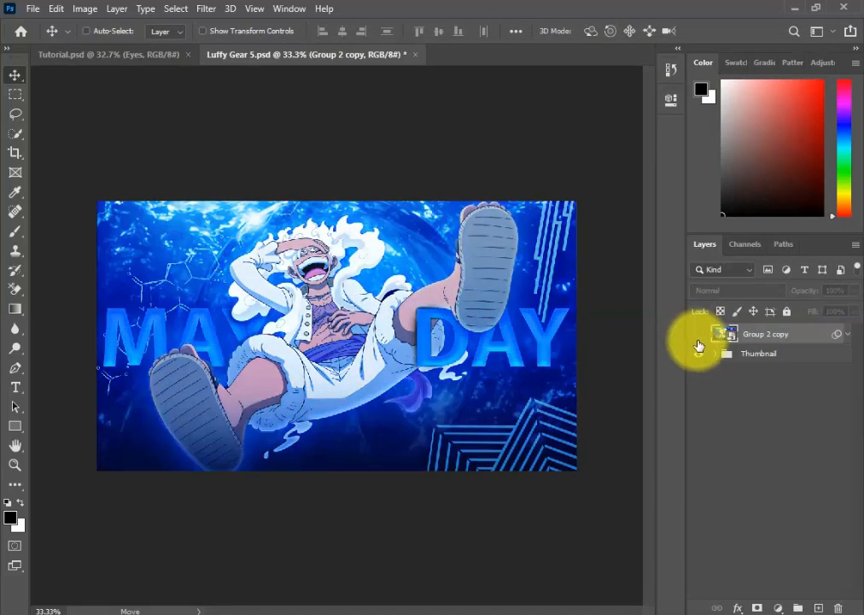
Copy the styled MAtY text layer from Luffy Gear 5.psd into Tutorial.psd and move it lower over the character
{"action": "left_click", "coordinate": [702, 340]}
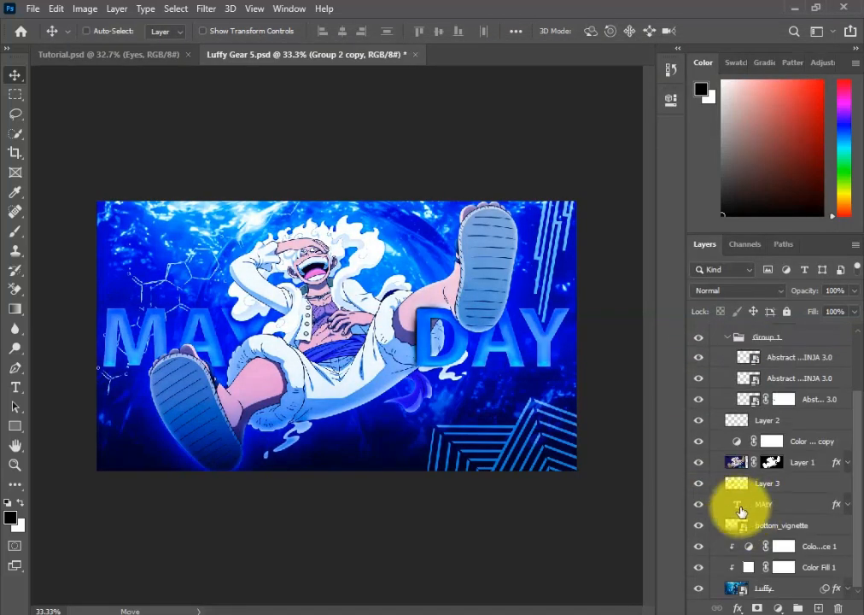
{"action": "left_click", "coordinate": [173, 59]}
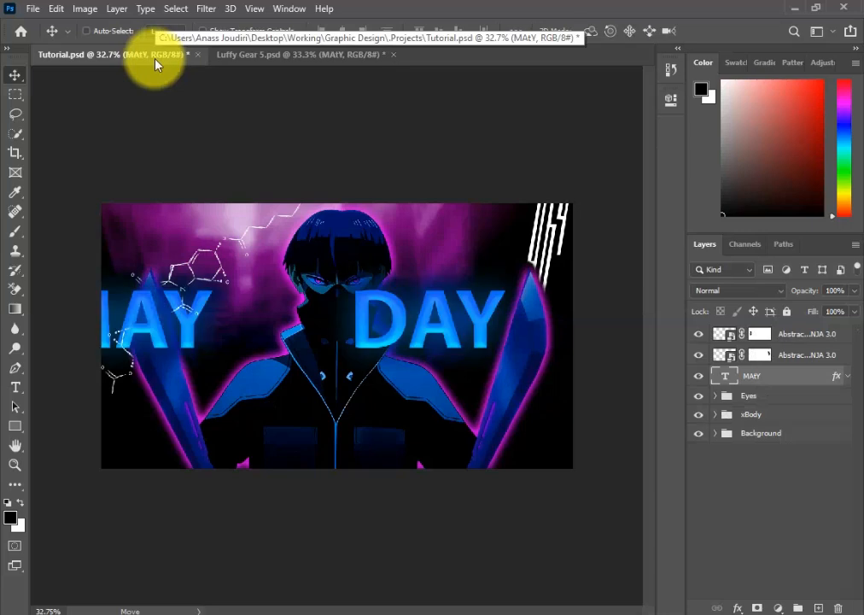
{"action": "left_click_drag", "start_coordinate": [425, 375], "coordinate": [475, 402]}
Replace the copied text with LEGEND and move it across the character's chest
{"action": "key", "text": "t"}
{"action": "left_click_drag", "start_coordinate": [283, 353], "coordinate": [551, 376]}
{"action": "key", "text": "BackSpace"}
{"action": "key", "text": "BackSpace"}
{"action": "key", "text": "BackSpace"}
{"action": "key", "text": "BackSpace"}
{"action": "type", "text": "LEGEND"}
{"action": "key", "text": "ctrl+Return"}
{"action": "key", "text": "v"}
{"action": "left_click_drag", "start_coordinate": [348, 362], "coordinate": [414, 417]}
Change the text to MY FIGHT and reposition it across the character's chest
{"action": "key", "text": "t"}
{"action": "left_click", "coordinate": [314, 411]}
{"action": "key", "text": "ctrl+a"}
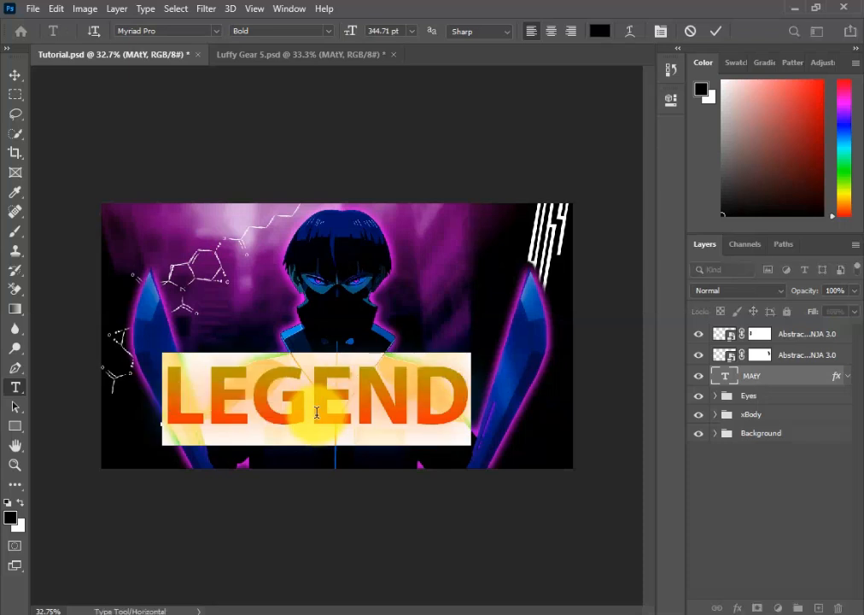
{"action": "type", "text": "MY FIGHT"}
{"action": "key", "text": "ctrl+Return"}
{"action": "key", "text": "v"}
{"action": "left_click_drag", "start_coordinate": [316, 412], "coordinate": [304, 411]}
Set the text's Bevel & Emboss highlight color to magenta and its shadow color to purple
{"action": "double_click", "coordinate": [835, 382]}
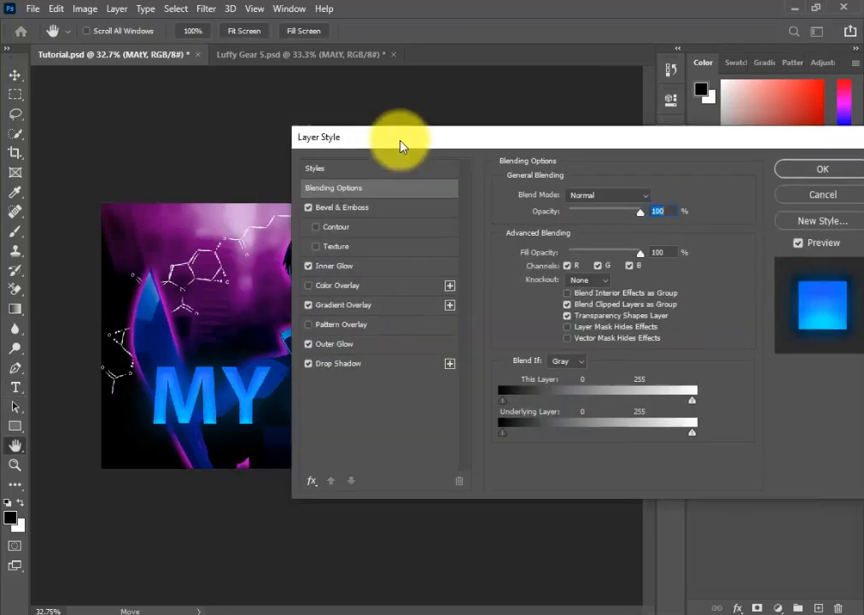
{"action": "left_click", "coordinate": [341, 207]}
{"action": "left_click", "coordinate": [662, 393]}
{"action": "left_click", "coordinate": [662, 146]}
{"action": "key", "text": "Escape"}
{"action": "left_click", "coordinate": [651, 394]}
{"action": "left_click", "coordinate": [662, 134]}
{"action": "key", "text": "Return"}
{"action": "left_click", "coordinate": [657, 430]}
{"action": "left_click", "coordinate": [661, 140]}
{"action": "left_click", "coordinate": [815, 100]}
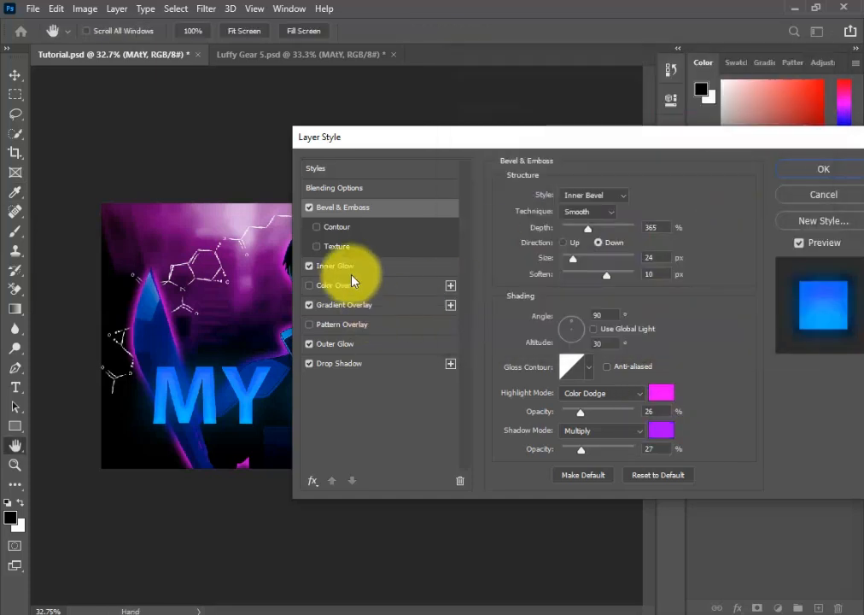
Change the text's Inner Glow color to a purple hue
{"action": "left_click", "coordinate": [335, 265]}
{"action": "left_click", "coordinate": [535, 245]}
{"action": "left_click", "coordinate": [660, 138]}
Apply the Pink_14 preset to the text's Gradient Overlay
{"action": "left_click", "coordinate": [630, 230]}
{"action": "scroll", "coordinate": [372, 183], "scroll_direction": "down", "scroll_amount": 3}
{"action": "scroll", "coordinate": [291, 171], "scroll_direction": "up", "scroll_amount": 5}
{"action": "left_click", "coordinate": [272, 169]}
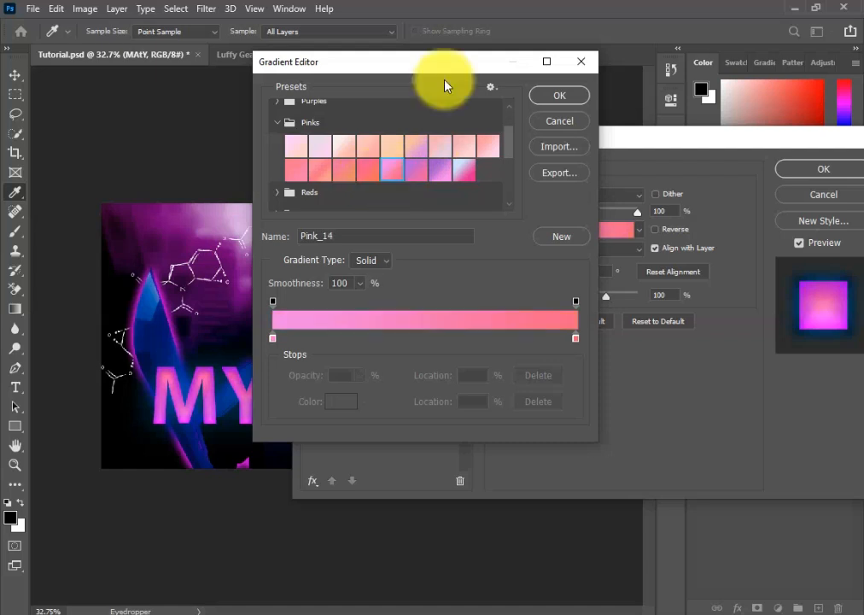
{"action": "left_click_drag", "start_coordinate": [444, 61], "coordinate": [483, 89]}
{"action": "left_click", "coordinate": [478, 198]}
{"action": "left_click", "coordinate": [425, 198]}
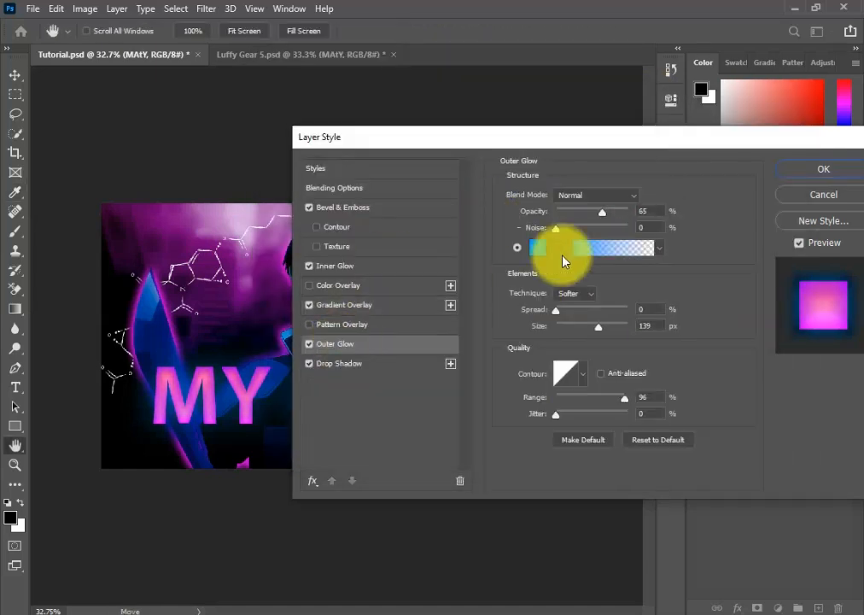
Set the text's Outer Glow color to purple ba00ff
{"action": "left_click", "coordinate": [562, 258]}
{"action": "left_click", "coordinate": [665, 150]}
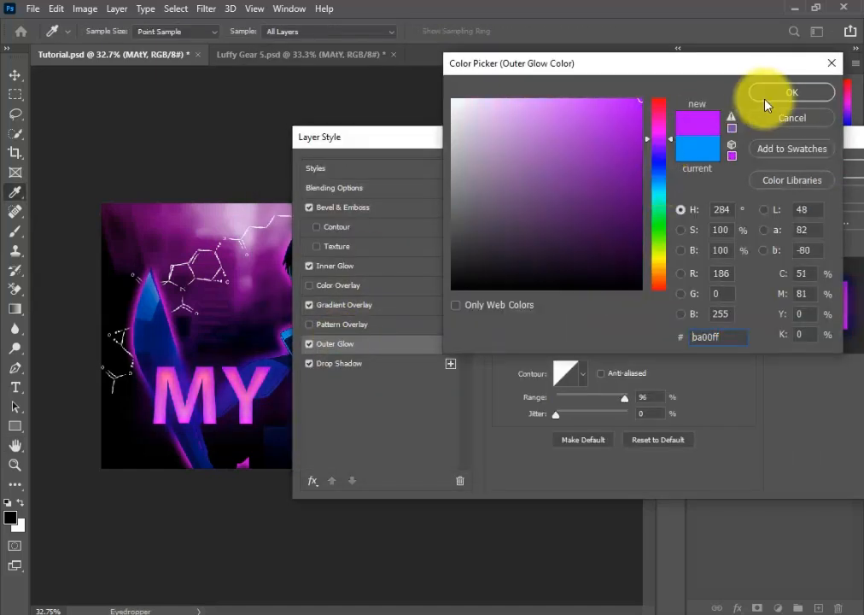
{"action": "left_click", "coordinate": [792, 92]}
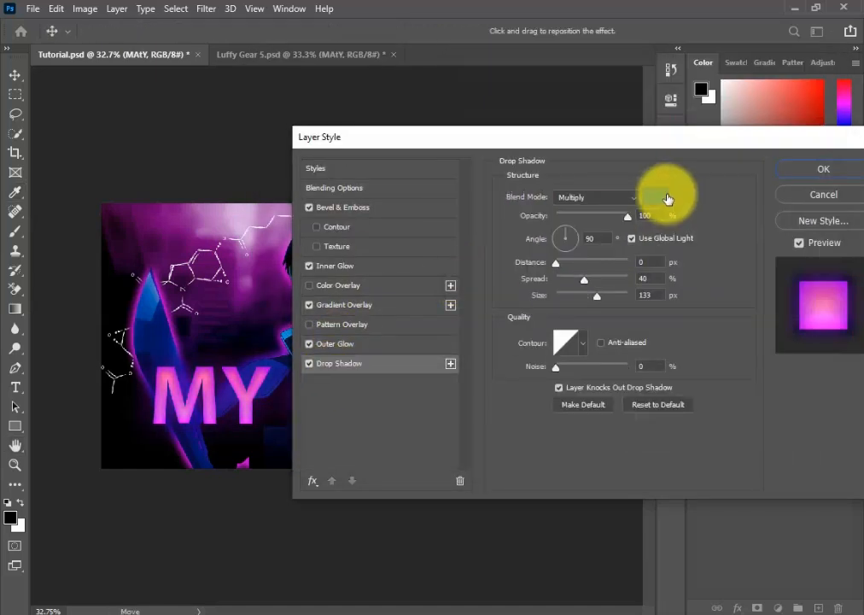
Change the text's Drop Shadow color to dark purple and apply the layer style
{"action": "left_click", "coordinate": [665, 198]}
{"action": "left_click", "coordinate": [658, 132]}
{"action": "left_click", "coordinate": [641, 249]}
{"action": "left_click", "coordinate": [665, 179]}
{"action": "left_click_drag", "start_coordinate": [666, 184], "coordinate": [663, 134]}
{"action": "left_click_drag", "start_coordinate": [634, 229], "coordinate": [633, 284]}
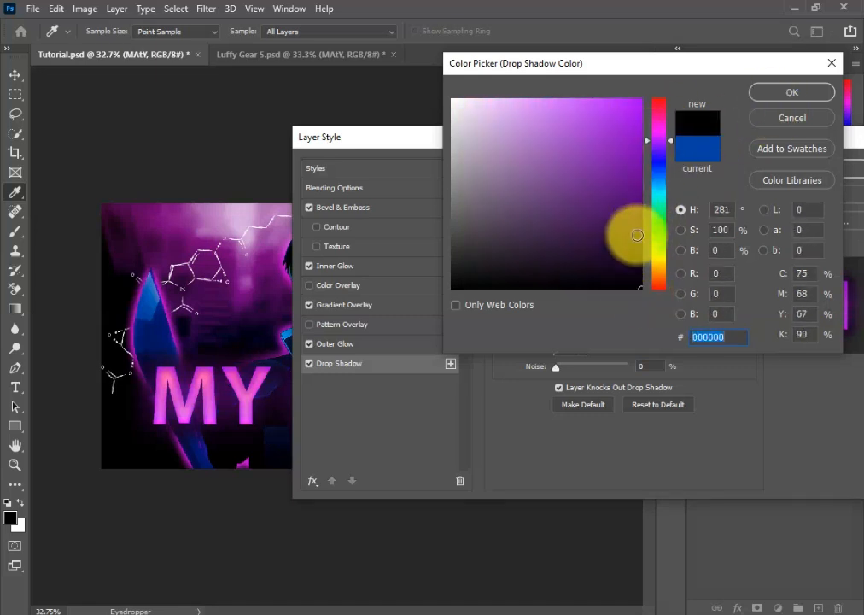
{"action": "left_click", "coordinate": [791, 92]}
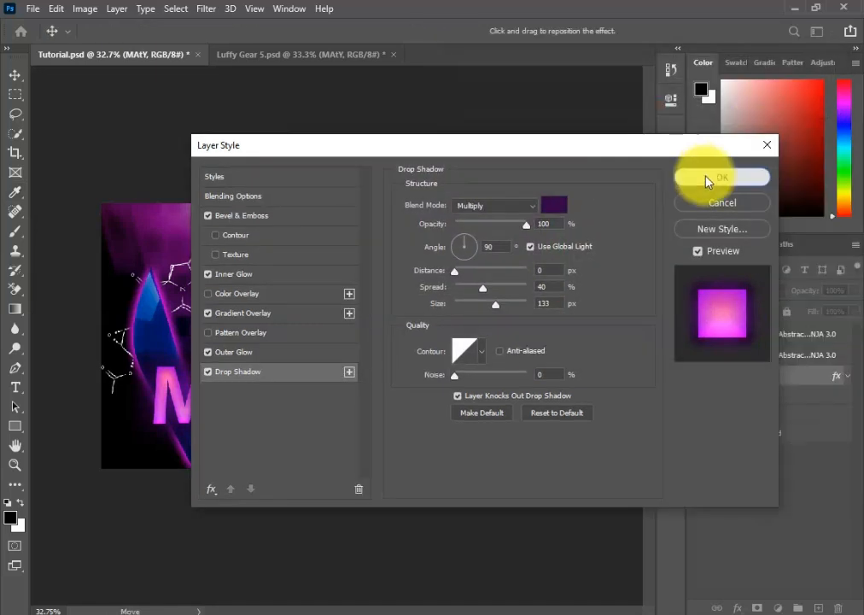
{"action": "left_click", "coordinate": [710, 177]}
Nudge the MY FIGHT text into position across the character's chest and save the document
{"action": "scroll", "coordinate": [518, 395], "scroll_direction": "down", "scroll_amount": 3}
{"action": "scroll", "coordinate": [519, 395], "scroll_direction": "up", "scroll_amount": 3}
{"action": "left_click_drag", "start_coordinate": [453, 409], "coordinate": [443, 399]}
{"action": "key", "text": "ctrl+t"}
{"action": "key", "text": "Return"}
{"action": "key", "text": "ctrl+t"}
{"action": "key", "text": "Return"}
{"action": "scroll", "coordinate": [447, 400], "scroll_direction": "down", "scroll_amount": 3}
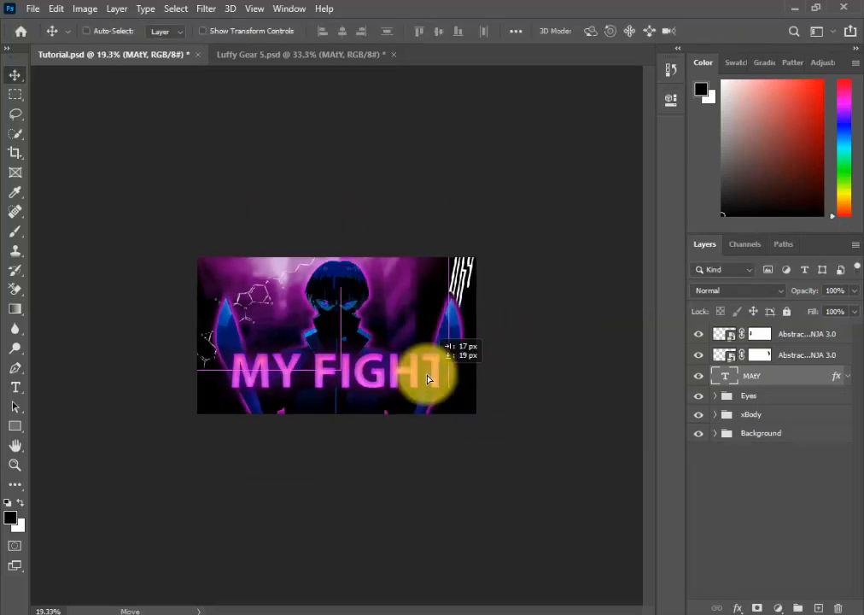
{"action": "key", "text": "ctrl+s"}
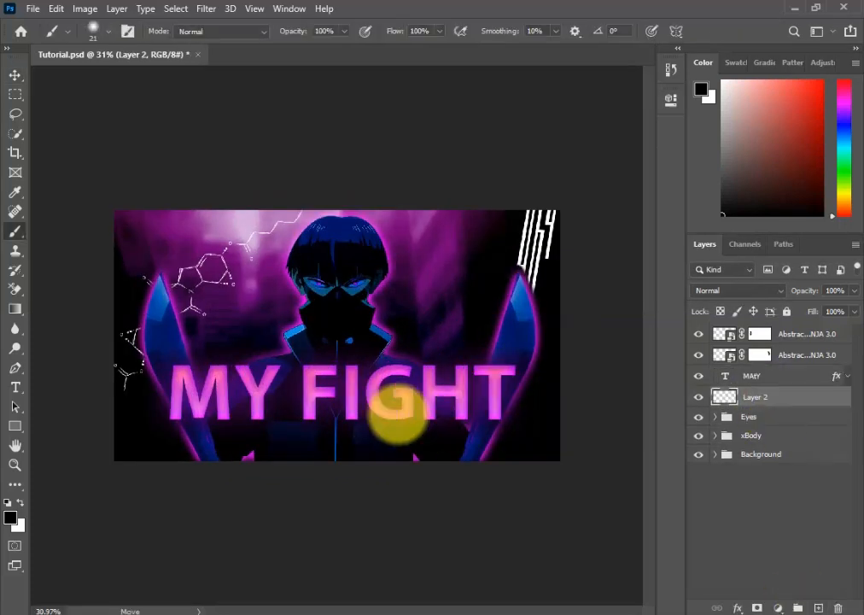
Paint soft black shading behind the text on Layer 2 with a 719 px brush and set the layer's opacity to 50%
{"action": "right_click", "coordinate": [257, 433]}
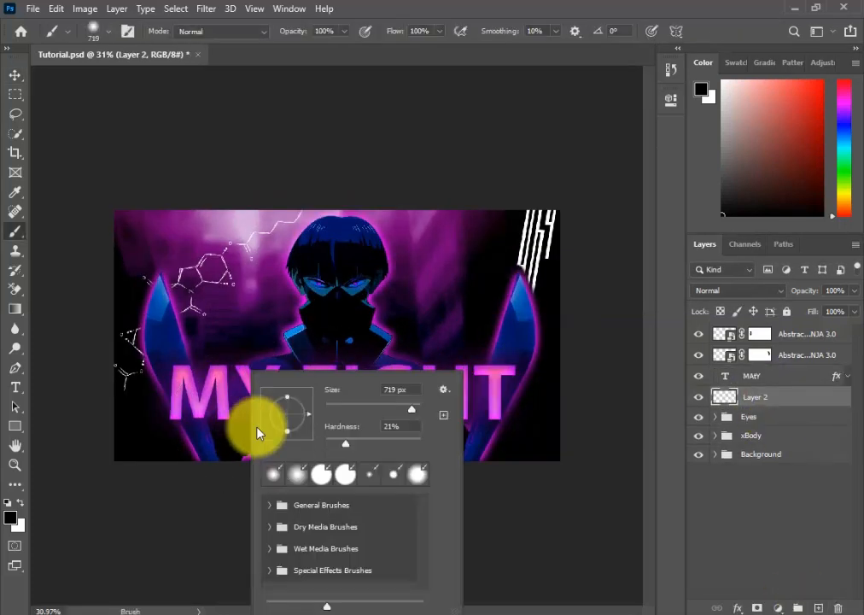
{"action": "key", "text": "Return"}
{"action": "mouse_move", "coordinate": [241, 424]}
{"action": "left_mouse_down"}
{"action": "mouse_move", "coordinate": [504, 443]}
{"action": "mouse_move", "coordinate": [471, 546]}
{"action": "left_mouse_up"}
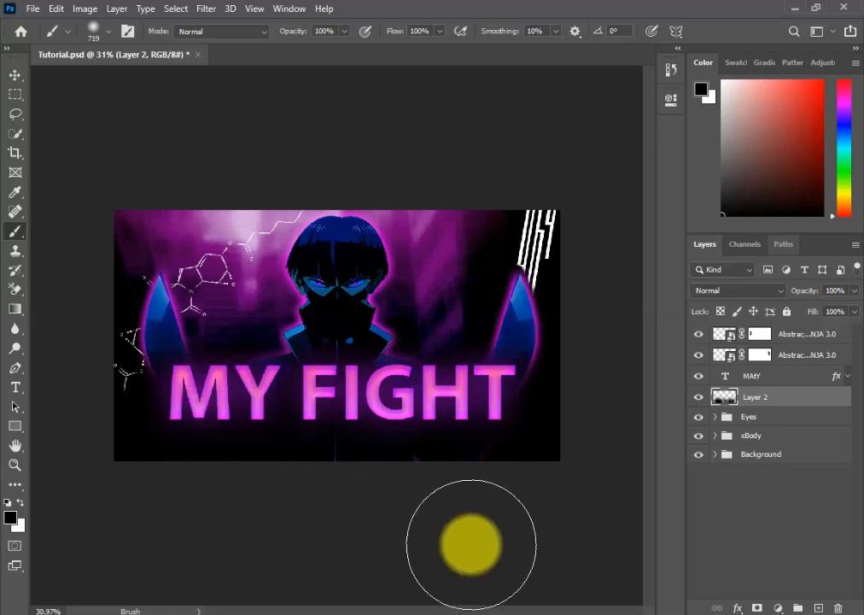
{"action": "key", "text": "v"}
{"action": "key", "text": "5"}
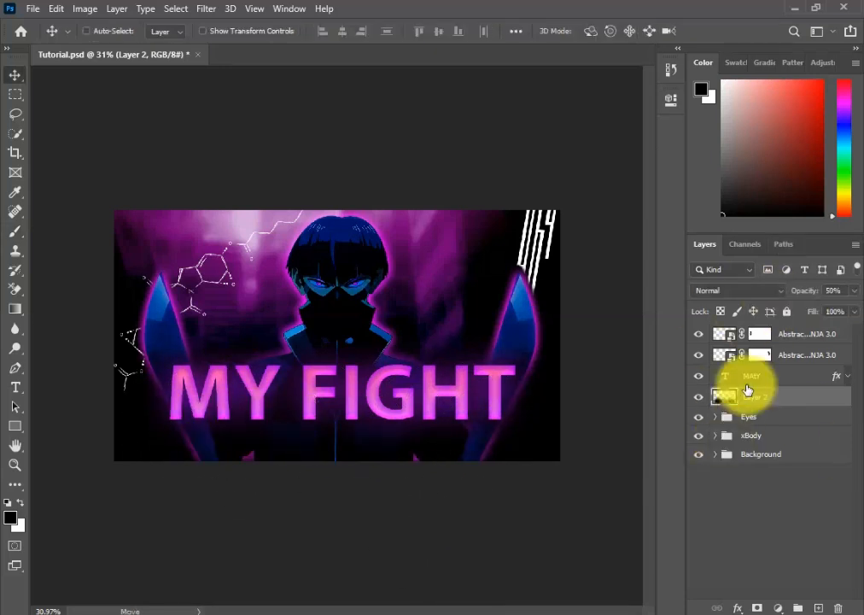
Group the text with its shading layer as Text and the two abstract layers as Abstracts
{"action": "key", "text": "ctrl+g"}
{"action": "double_click", "coordinate": [699, 355]}
{"action": "left_click", "coordinate": [699, 334]}
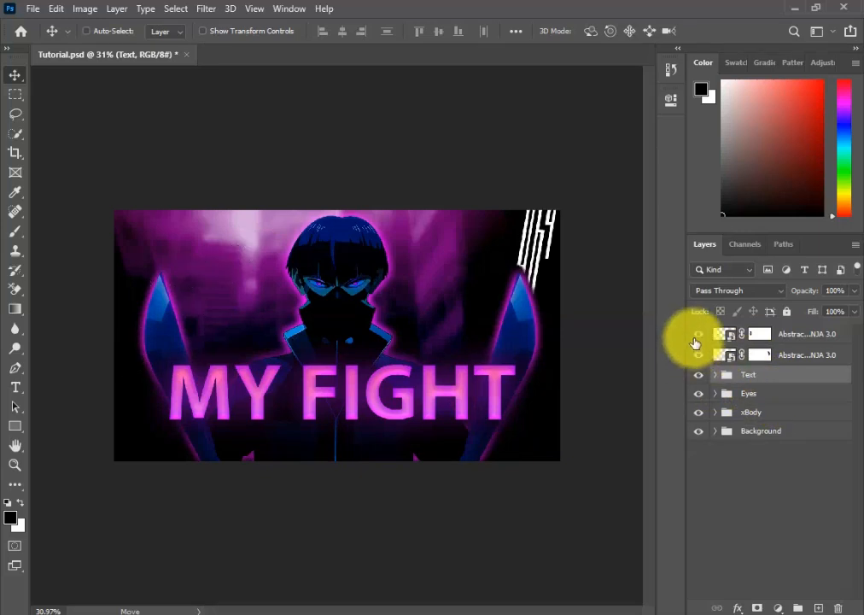
{"action": "left_click", "coordinate": [699, 334]}
{"action": "left_click", "coordinate": [786, 334]}
{"action": "left_click", "coordinate": [786, 354], "text": "shift"}
{"action": "key", "text": "ctrl+g"}
{"action": "key", "text": "alt+Tab"}
{"action": "left_click", "coordinate": [62, 89]}
{"action": "double_click", "coordinate": [582, 153]}
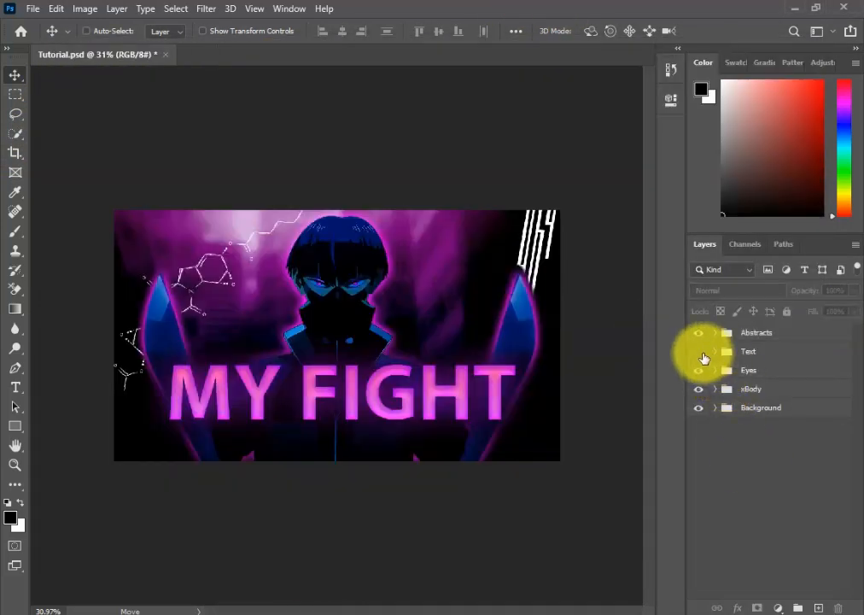
Check the Text group's contents and its effect on the image, and save the document
{"action": "left_click", "coordinate": [699, 351]}
{"action": "left_click", "coordinate": [699, 351]}
{"action": "left_click", "coordinate": [718, 352]}
{"action": "left_click", "coordinate": [715, 352]}
{"action": "scroll", "coordinate": [444, 399], "scroll_direction": "down", "scroll_amount": 4}
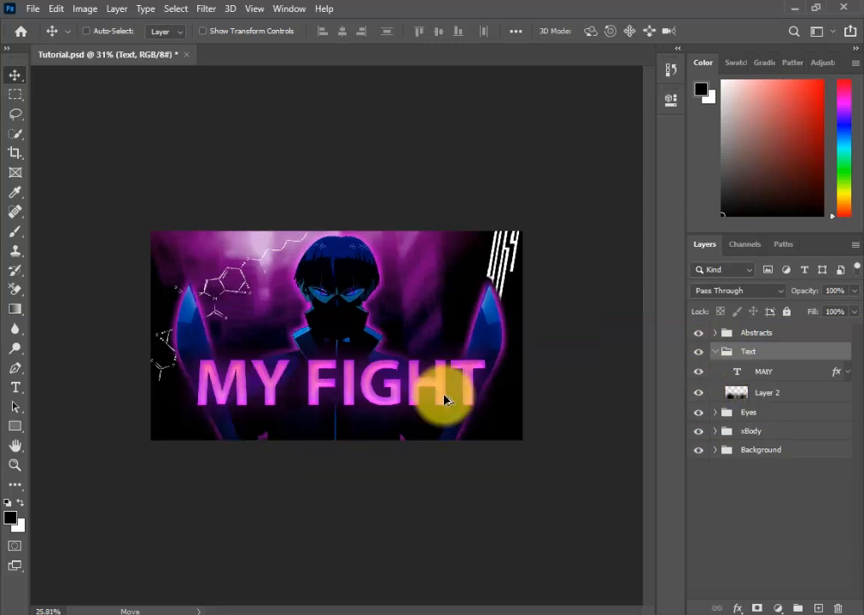
{"action": "scroll", "coordinate": [444, 399], "scroll_direction": "up", "scroll_amount": 4}
{"action": "left_click", "coordinate": [715, 352]}
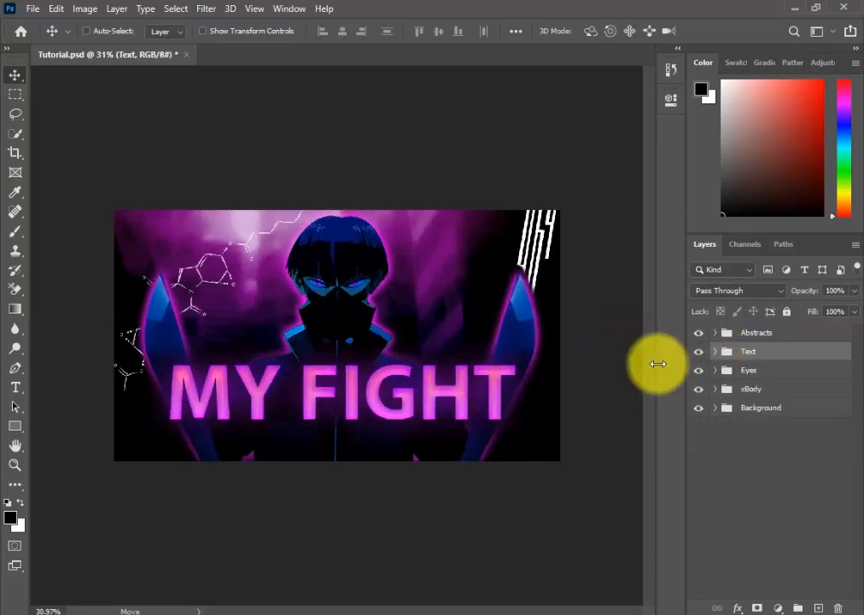
{"action": "key", "text": "ctrl+s"}
{"action": "left_click", "coordinate": [32, 9]}
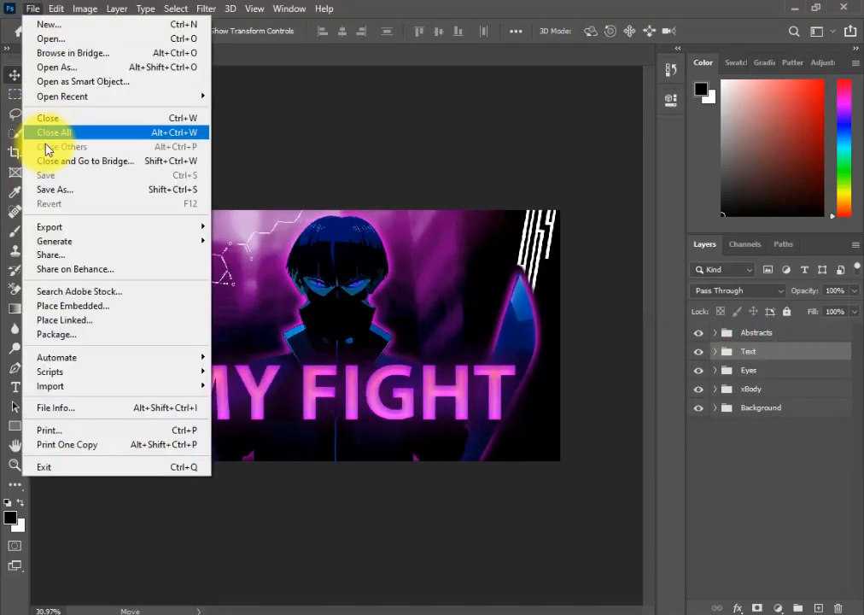
{"action": "left_click", "coordinate": [431, 17]}
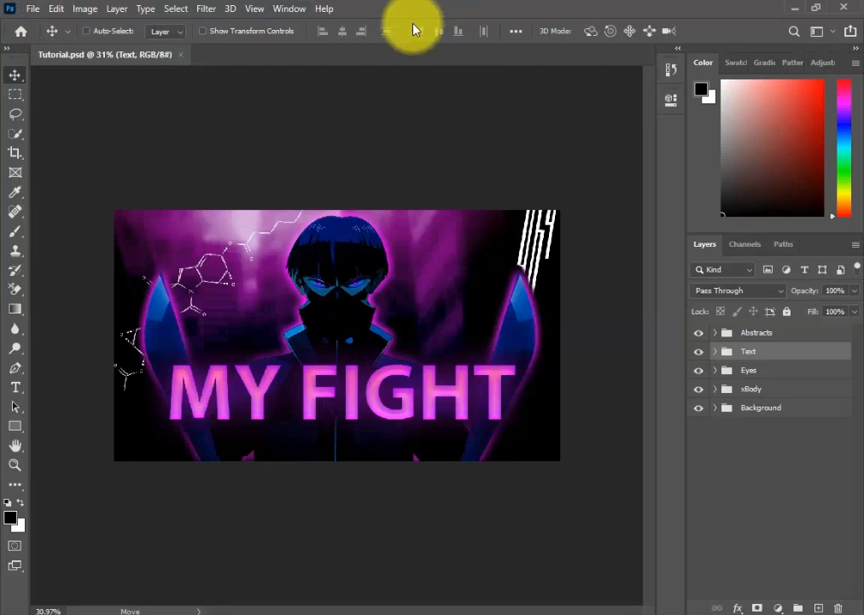
Group all the layer groups as Thumbnail, duplicate that group and convert the copy to a smart object
{"action": "left_click", "coordinate": [756, 333]}
{"action": "left_click", "coordinate": [768, 407], "text": "shift"}
{"action": "key", "text": "ctrl+g"}
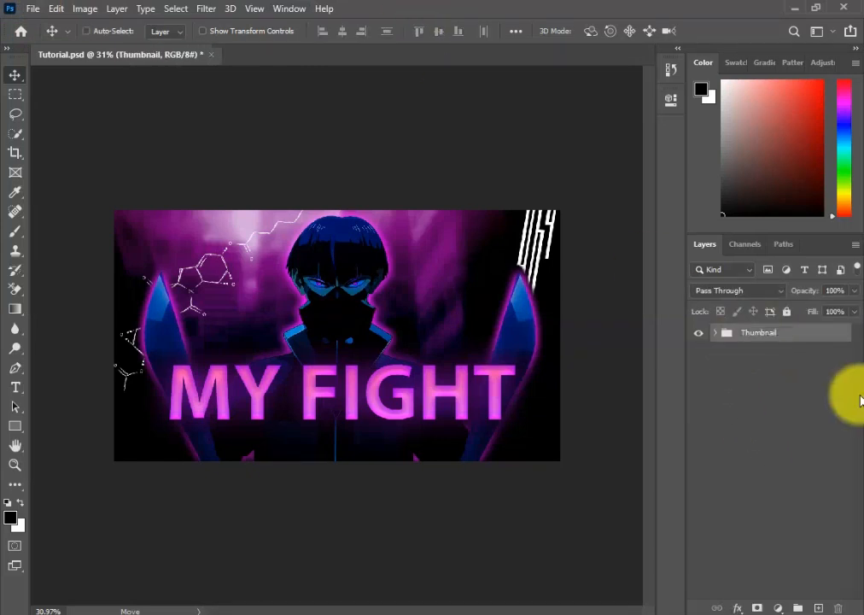
{"action": "key", "text": "ctrl+j"}
{"action": "right_click", "coordinate": [773, 332]}
{"action": "left_click", "coordinate": [681, 217]}
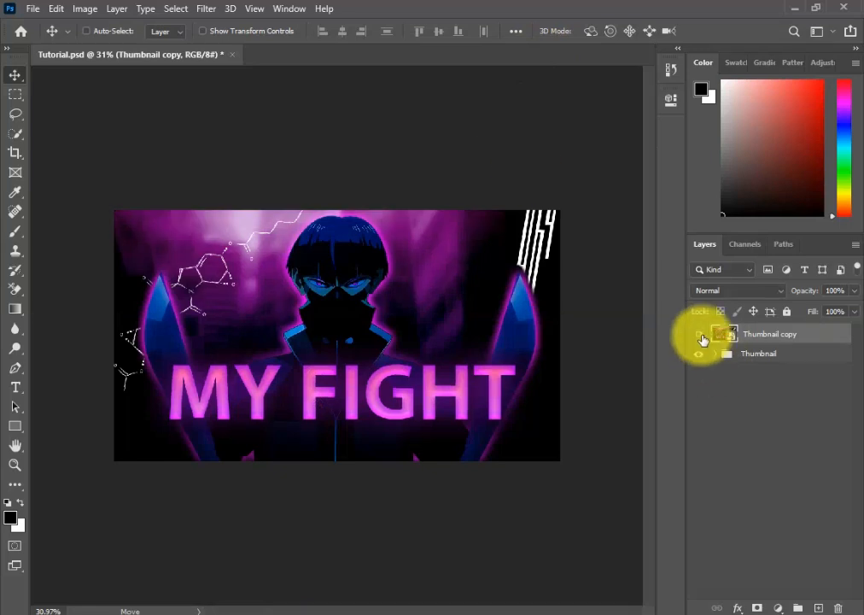
Examine the overall composition and the character's face at different zoom levels
{"action": "scroll", "coordinate": [409, 314], "scroll_direction": "down", "scroll_amount": 1}
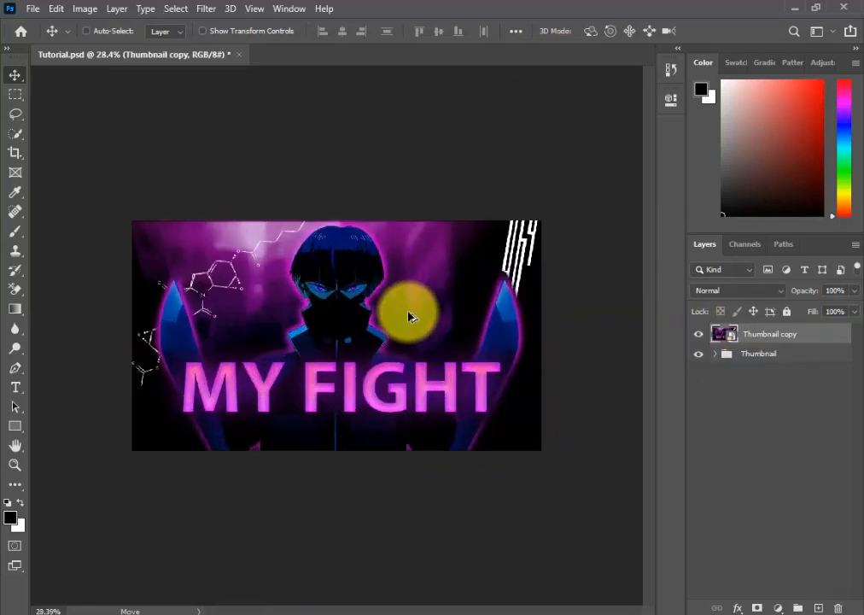
{"action": "scroll", "coordinate": [410, 314], "scroll_direction": "up", "scroll_amount": 2}
{"action": "scroll", "coordinate": [409, 314], "scroll_direction": "down", "scroll_amount": 2}
{"action": "scroll", "coordinate": [433, 295], "scroll_direction": "down", "scroll_amount": 4}
{"action": "scroll", "coordinate": [433, 296], "scroll_direction": "up", "scroll_amount": 8}
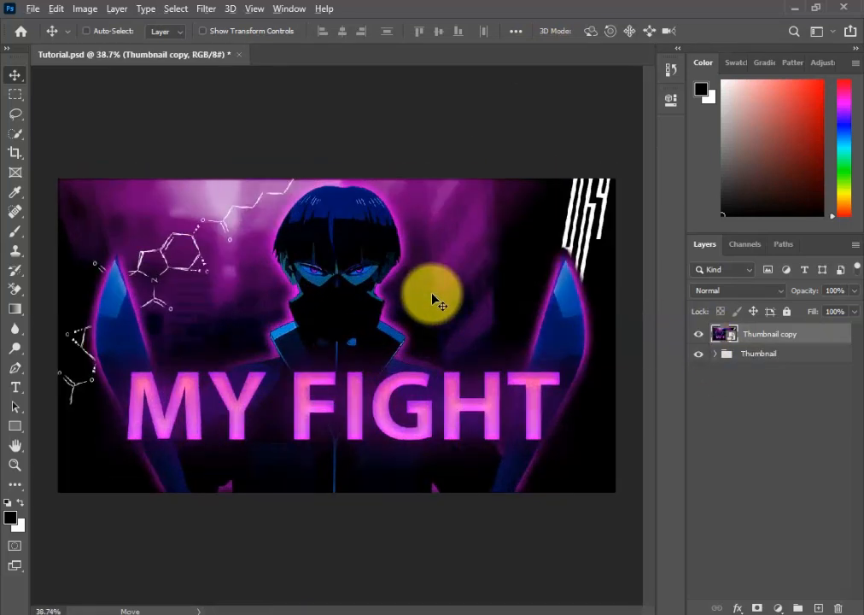
{"action": "scroll", "coordinate": [361, 276], "scroll_direction": "down", "scroll_amount": 2}
{"action": "scroll", "coordinate": [360, 276], "scroll_direction": "up", "scroll_amount": 3}
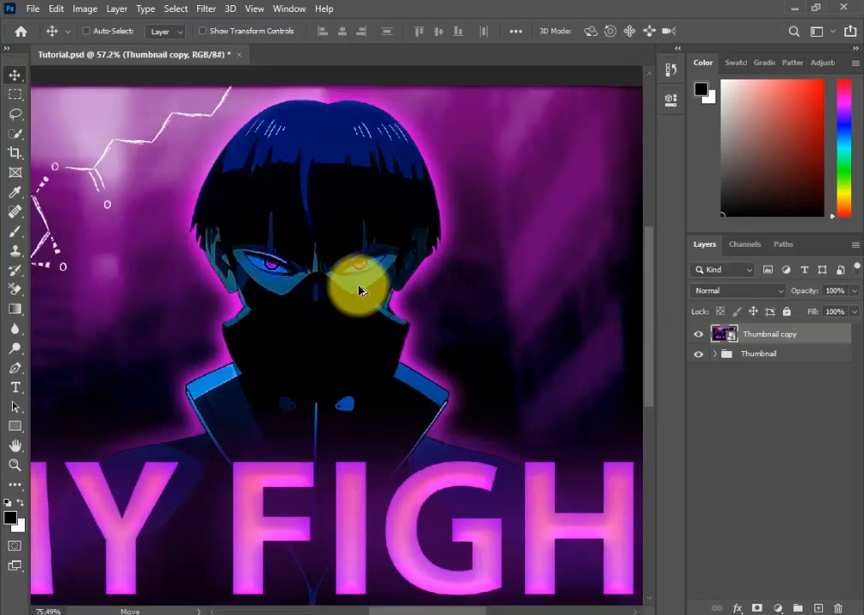
{"action": "scroll", "coordinate": [417, 353], "scroll_direction": "down", "scroll_amount": 4}
{"action": "scroll", "coordinate": [418, 353], "scroll_direction": "down", "scroll_amount": 1}
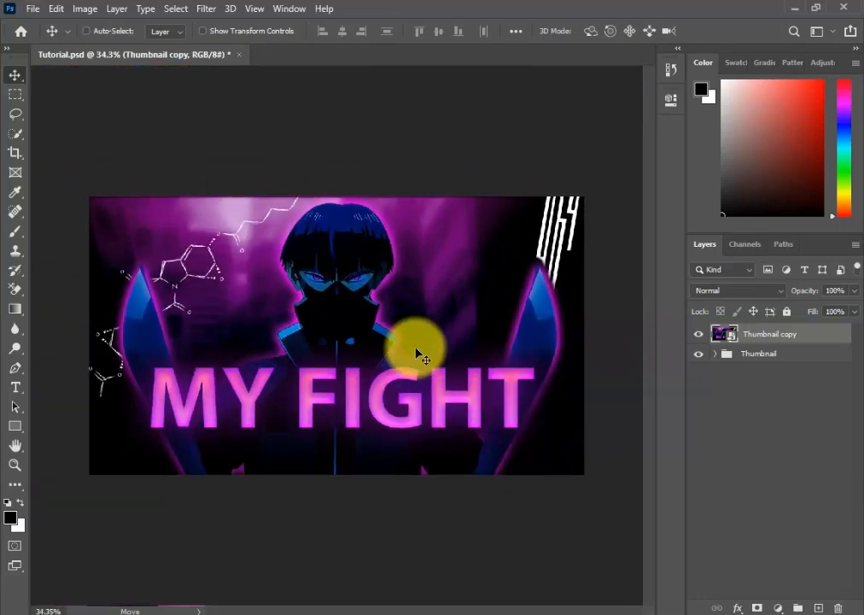
In the Camera Raw Filter, set Contrast +32, Highlights +13, Shadows +11, Whites +9, Blacks +8, Texture +12 and Clarity +9
{"action": "key", "text": "shift+ctrl+a"}
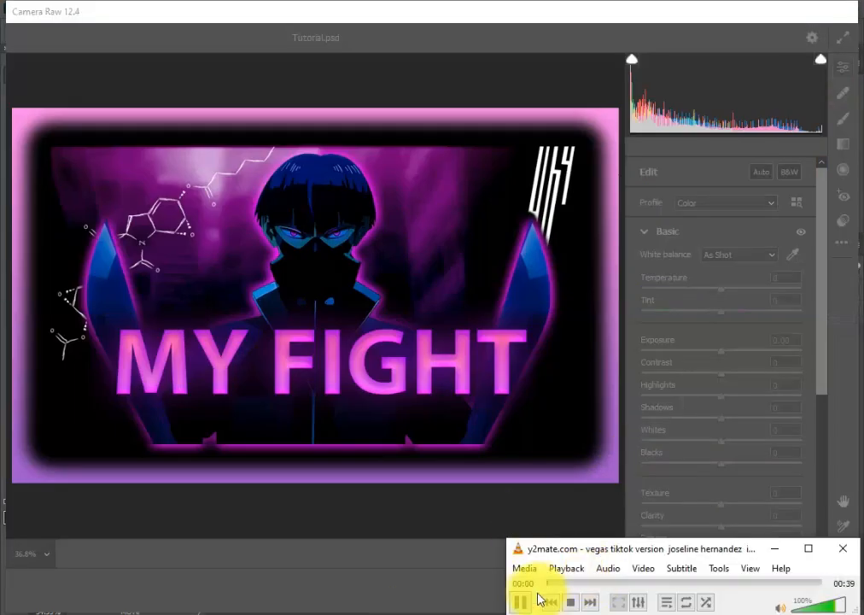
{"action": "left_click_drag", "start_coordinate": [739, 380], "coordinate": [746, 376]}
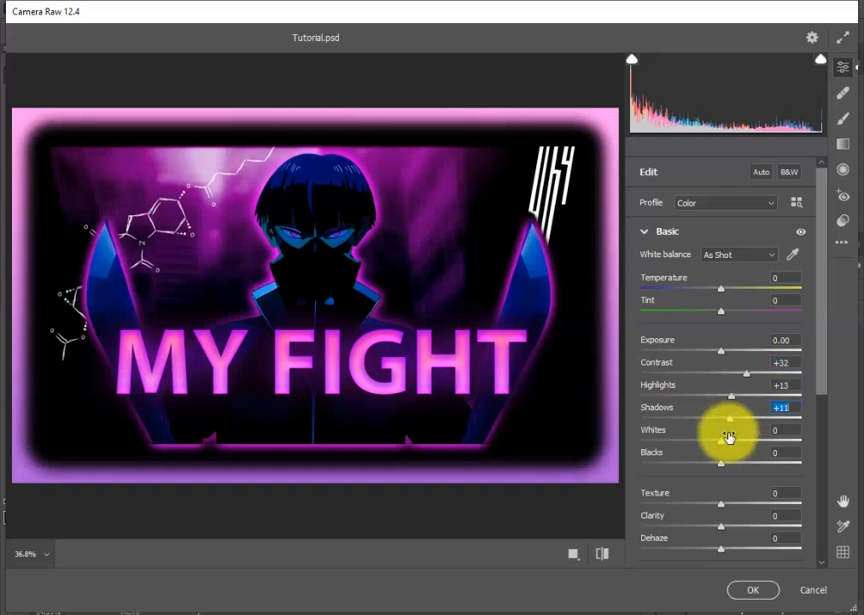
{"action": "scroll", "coordinate": [724, 453], "scroll_direction": "down", "scroll_amount": 2}
{"action": "left_click_drag", "start_coordinate": [721, 431], "coordinate": [728, 454]}
{"action": "left_click_drag", "start_coordinate": [739, 431], "coordinate": [730, 431]}
{"action": "scroll", "coordinate": [731, 444], "scroll_direction": "down", "scroll_amount": 1}
Set Vibrance to +31 and Saturation to +21, and refine Contrast to +33 and Clarity to +11
{"action": "left_click_drag", "start_coordinate": [722, 480], "coordinate": [741, 480]}
{"action": "left_click_drag", "start_coordinate": [721, 502], "coordinate": [739, 498]}
{"action": "scroll", "coordinate": [739, 497], "scroll_direction": "down", "scroll_amount": 1}
{"action": "left_click", "coordinate": [669, 525]}
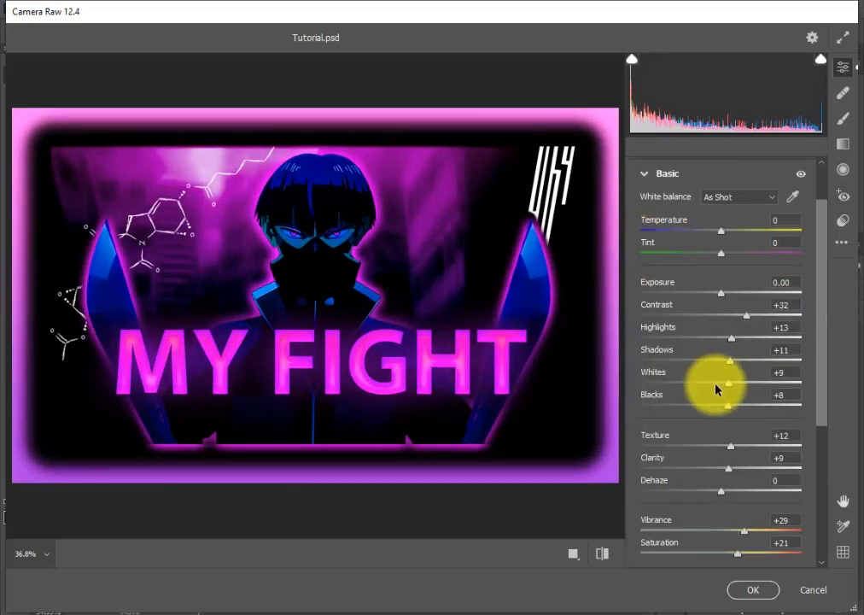
{"action": "left_click_drag", "start_coordinate": [745, 315], "coordinate": [753, 318]}
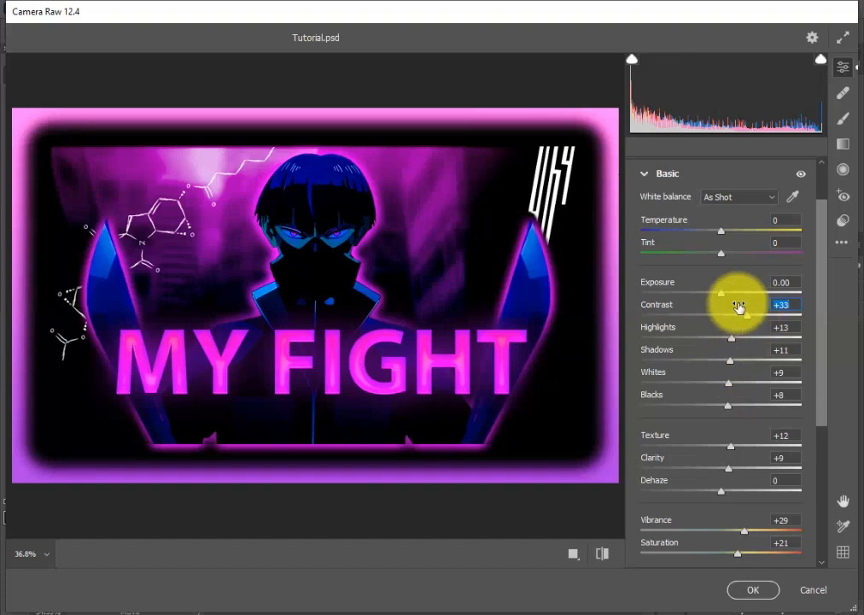
{"action": "left_click_drag", "start_coordinate": [746, 529], "coordinate": [748, 529]}
{"action": "left_click_drag", "start_coordinate": [729, 468], "coordinate": [733, 470]}
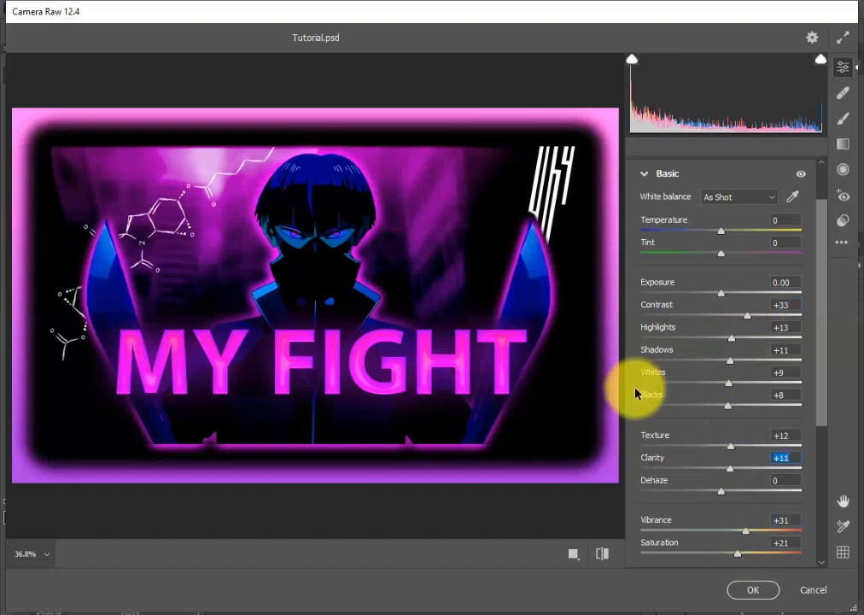
Apply the Artistic 01 profile with an amount of 122 and accept the Camera Raw Filter
{"action": "scroll", "coordinate": [636, 387], "scroll_direction": "up", "scroll_amount": 2}
{"action": "left_click", "coordinate": [796, 201]}
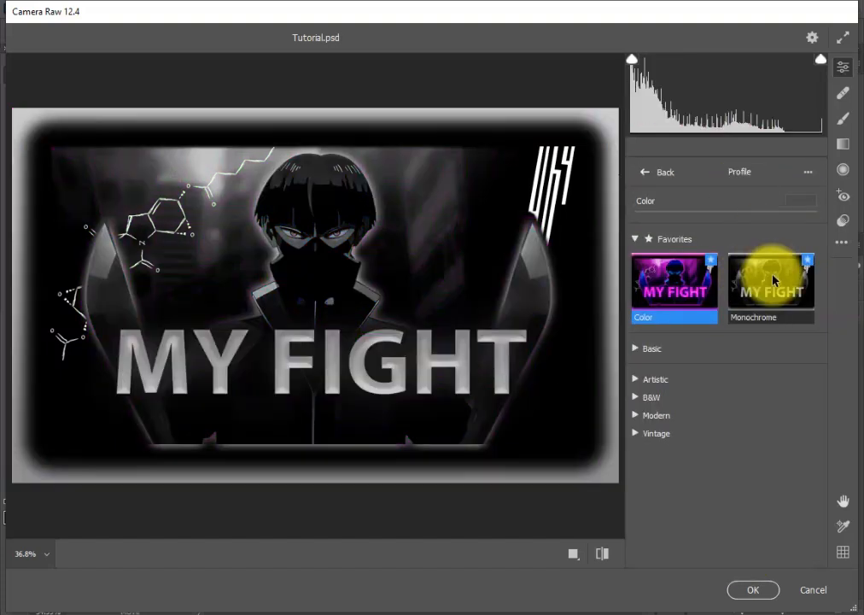
{"action": "left_click", "coordinate": [636, 415]}
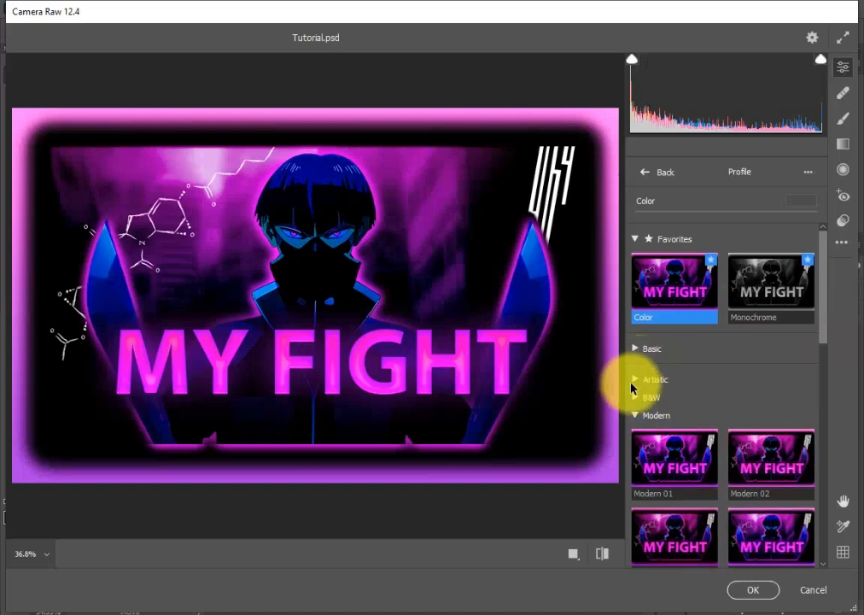
{"action": "left_click", "coordinate": [633, 381]}
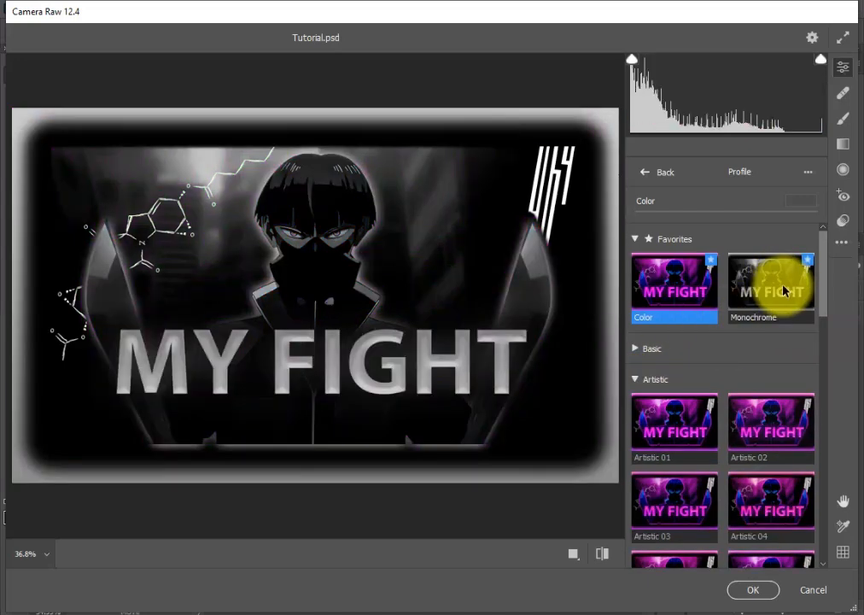
{"action": "scroll", "coordinate": [729, 380], "scroll_direction": "down", "scroll_amount": 4}
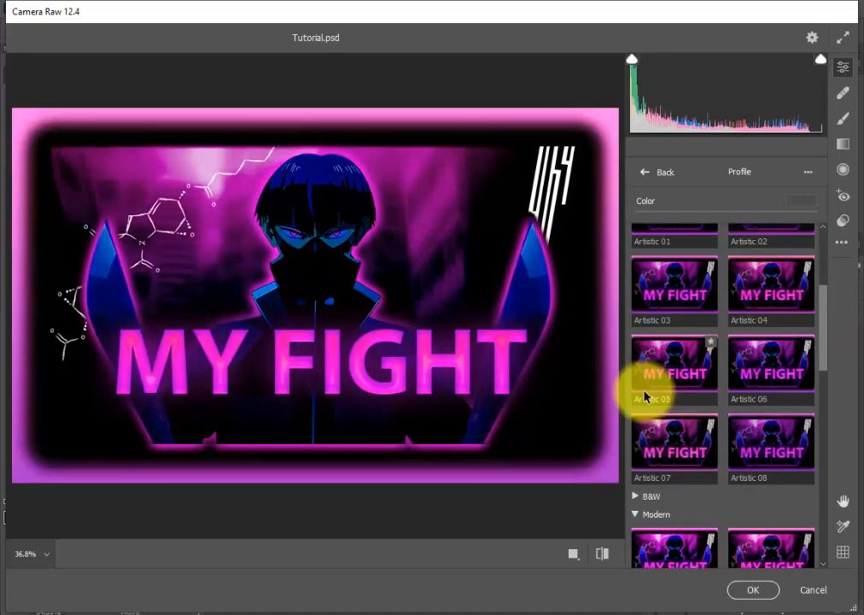
{"action": "scroll", "coordinate": [668, 311], "scroll_direction": "up", "scroll_amount": 4}
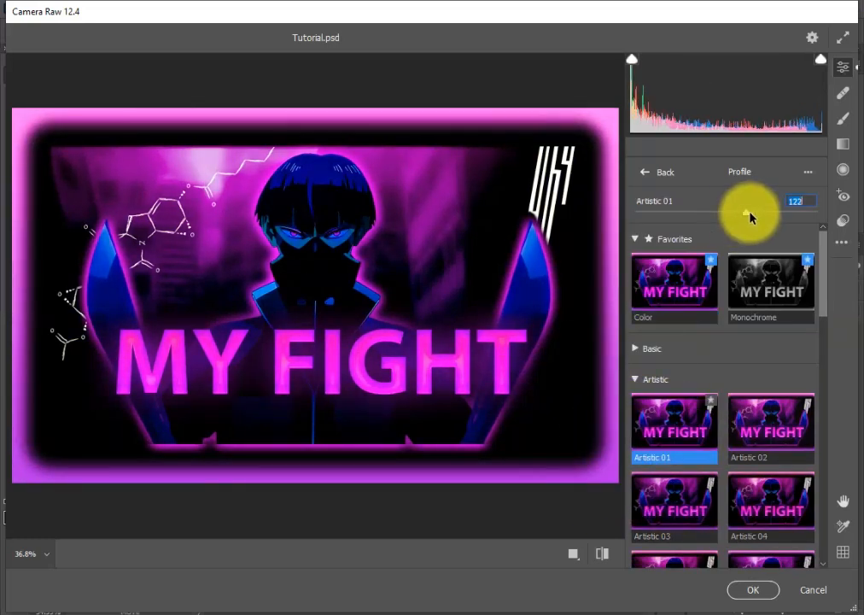
{"action": "left_click", "coordinate": [755, 591]}
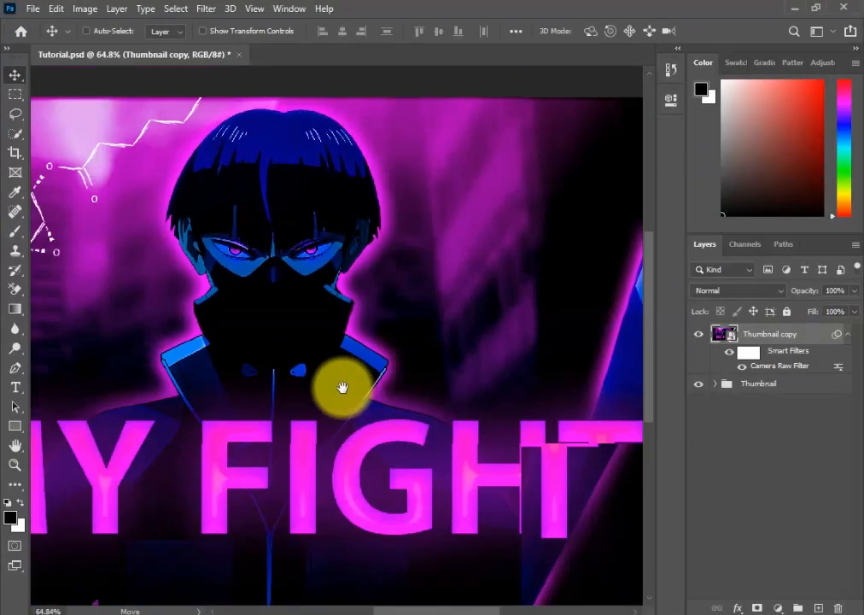
Examine the color-graded image up close and as a whole with the interface hidden
{"action": "left_click_drag", "start_coordinate": [342, 387], "coordinate": [572, 365]}
{"action": "scroll", "coordinate": [382, 374], "scroll_direction": "down", "scroll_amount": 3}
{"action": "left_click_drag", "start_coordinate": [541, 555], "coordinate": [346, 555]}
{"action": "left_click_drag", "start_coordinate": [424, 554], "coordinate": [386, 560]}
{"action": "key", "text": "Tab"}
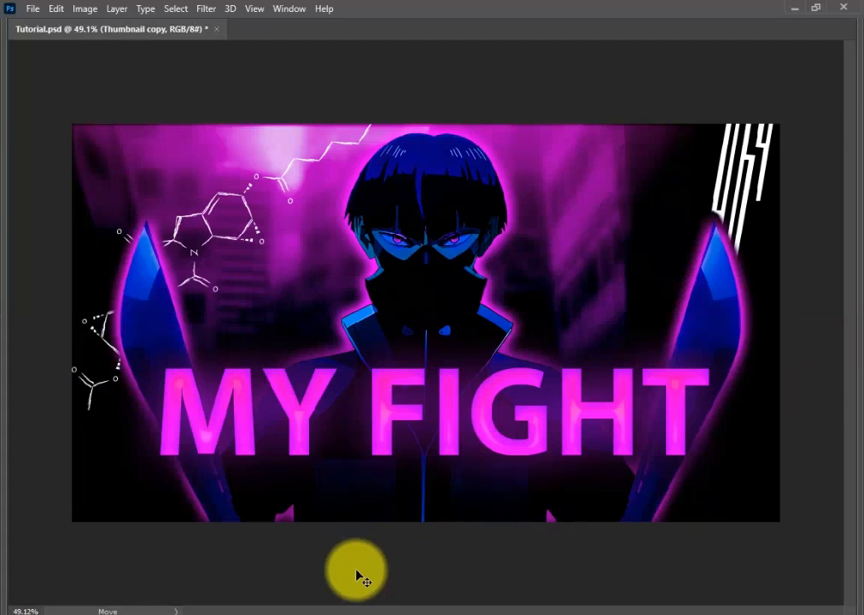
{"action": "scroll", "coordinate": [358, 576], "scroll_direction": "up", "scroll_amount": 1}
{"action": "key", "text": "Tab"}
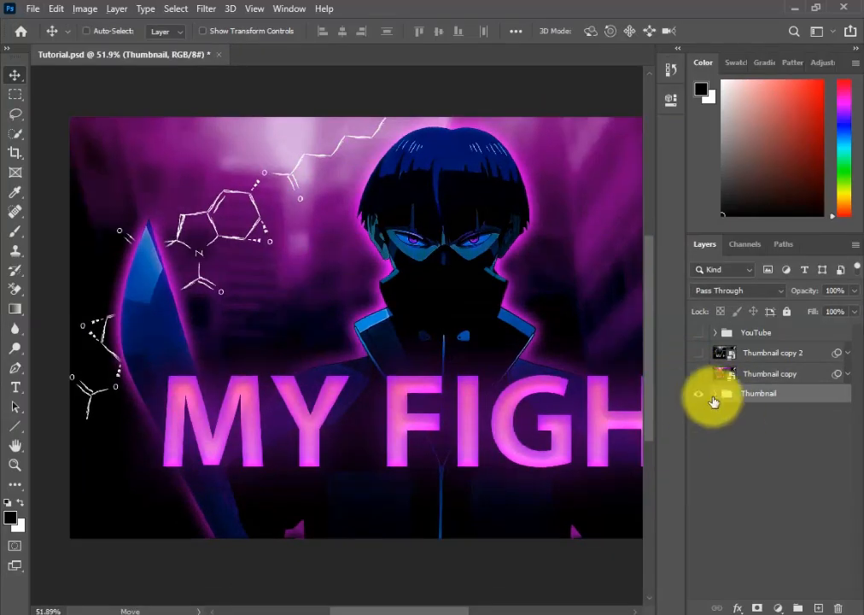
Recolor the Abstracts group in the Thumbnail group with a bright purple Solid Color fill layer clipped to it
{"action": "left_click", "coordinate": [715, 394]}
{"action": "left_click", "coordinate": [768, 412]}
{"action": "left_click", "coordinate": [762, 588]}
{"action": "left_click", "coordinate": [615, 274]}
{"action": "left_click", "coordinate": [515, 179]}
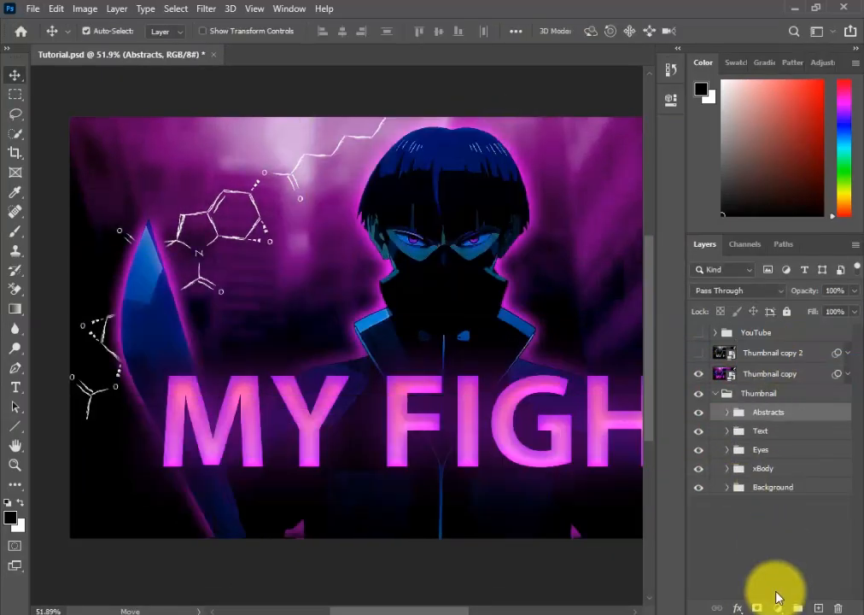
{"action": "key", "text": "ctrl+z"}
{"action": "double_click", "coordinate": [745, 413]}
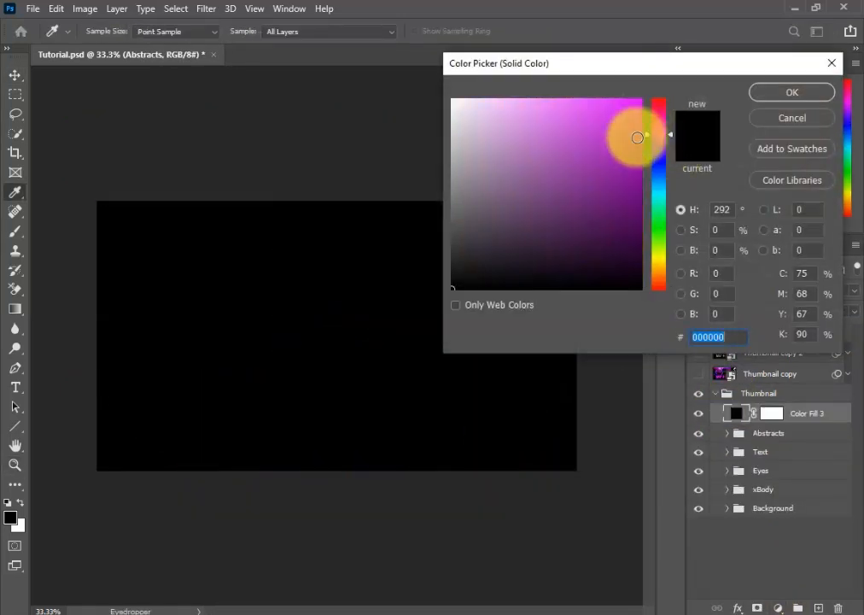
{"action": "left_click_drag", "start_coordinate": [636, 135], "coordinate": [643, 104]}
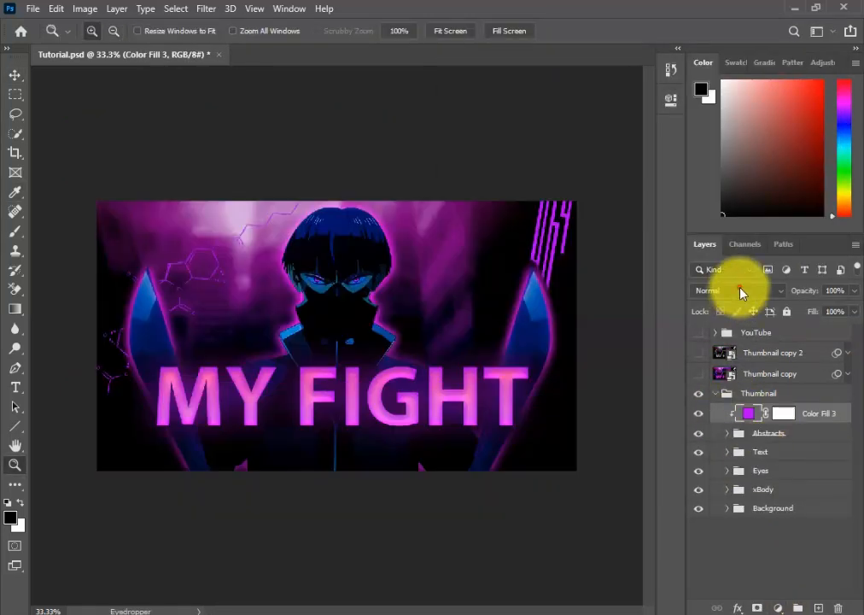
{"action": "left_click", "coordinate": [738, 290]}
{"action": "key", "text": "Escape"}
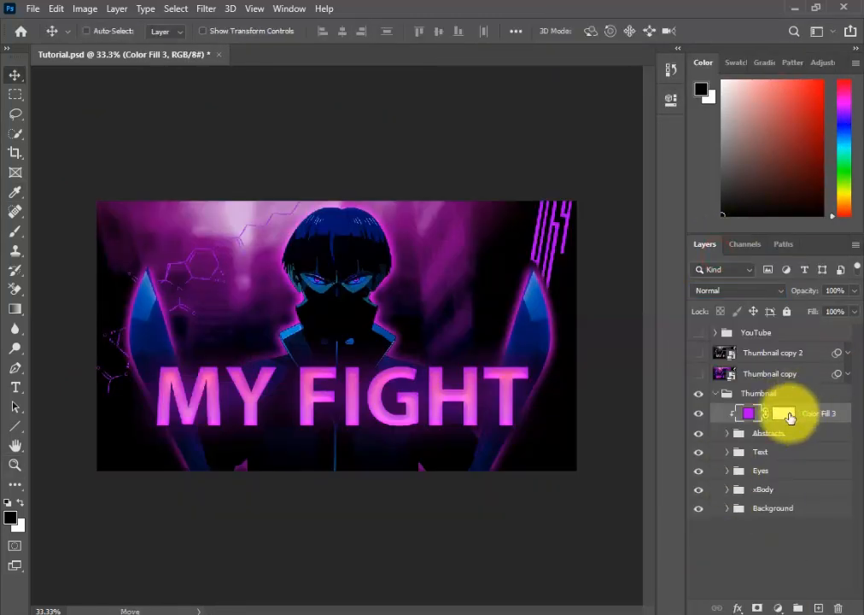
Duplicate the updated Thumbnail group and convert the new copy to a smart object
{"action": "left_click", "coordinate": [715, 393]}
{"action": "left_click", "coordinate": [750, 391]}
{"action": "key", "text": "ctrl+j"}
{"action": "right_click", "coordinate": [720, 392]}
{"action": "left_click", "coordinate": [659, 209]}
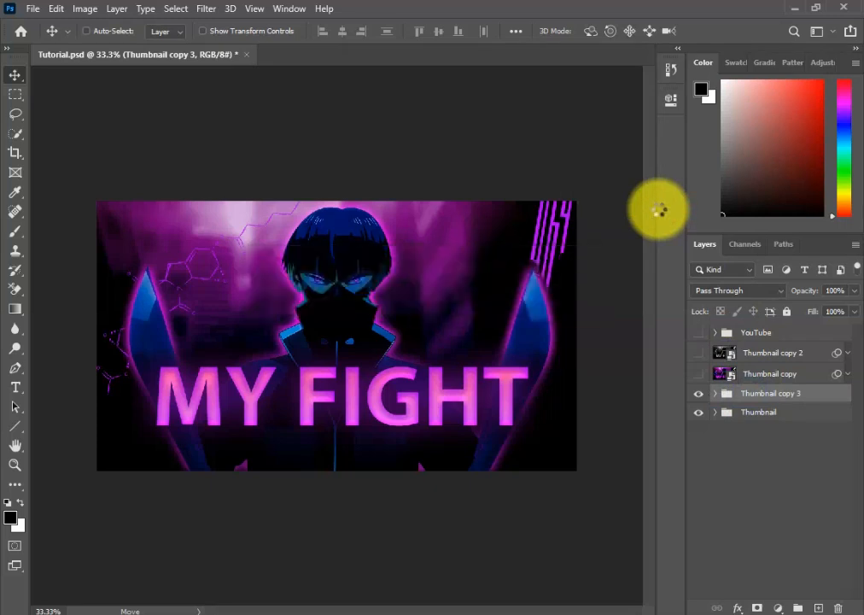
Give the new smart object the same Camera Raw Filter, delete the old Thumbnail copy layer and view the full image
{"action": "left_click", "coordinate": [760, 374]}
{"action": "left_click", "coordinate": [699, 352]}
{"action": "left_click", "coordinate": [698, 352]}
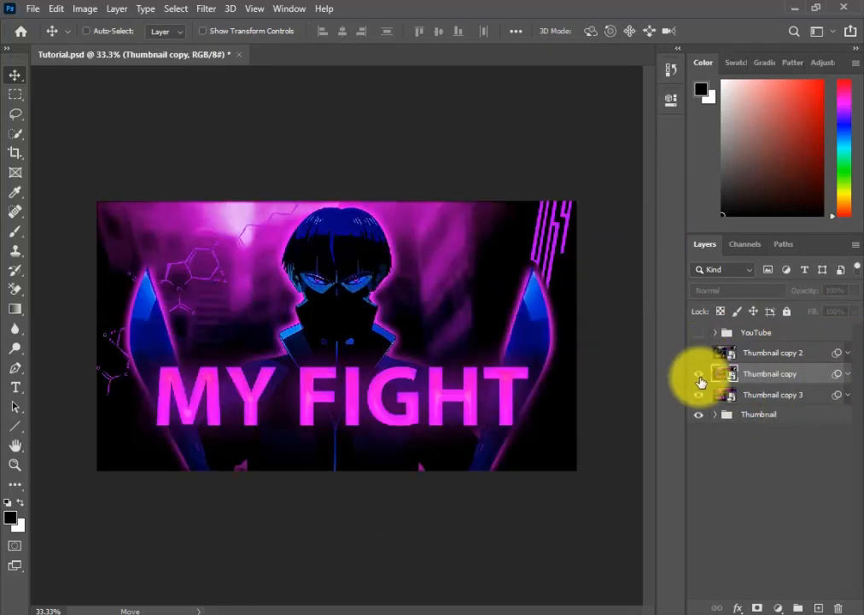
{"action": "key", "text": "Delete"}
{"action": "key", "text": "Tab"}
{"action": "key", "text": "ctrl+0"}
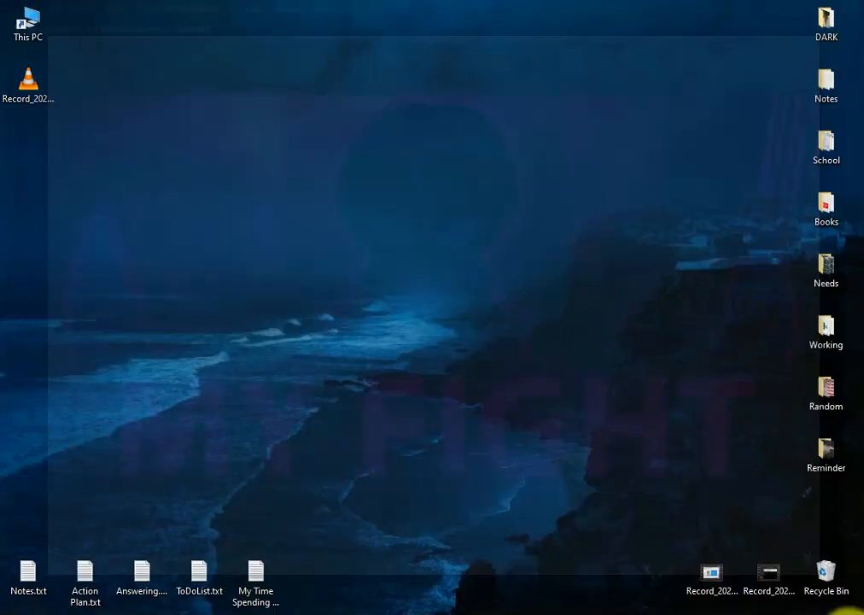